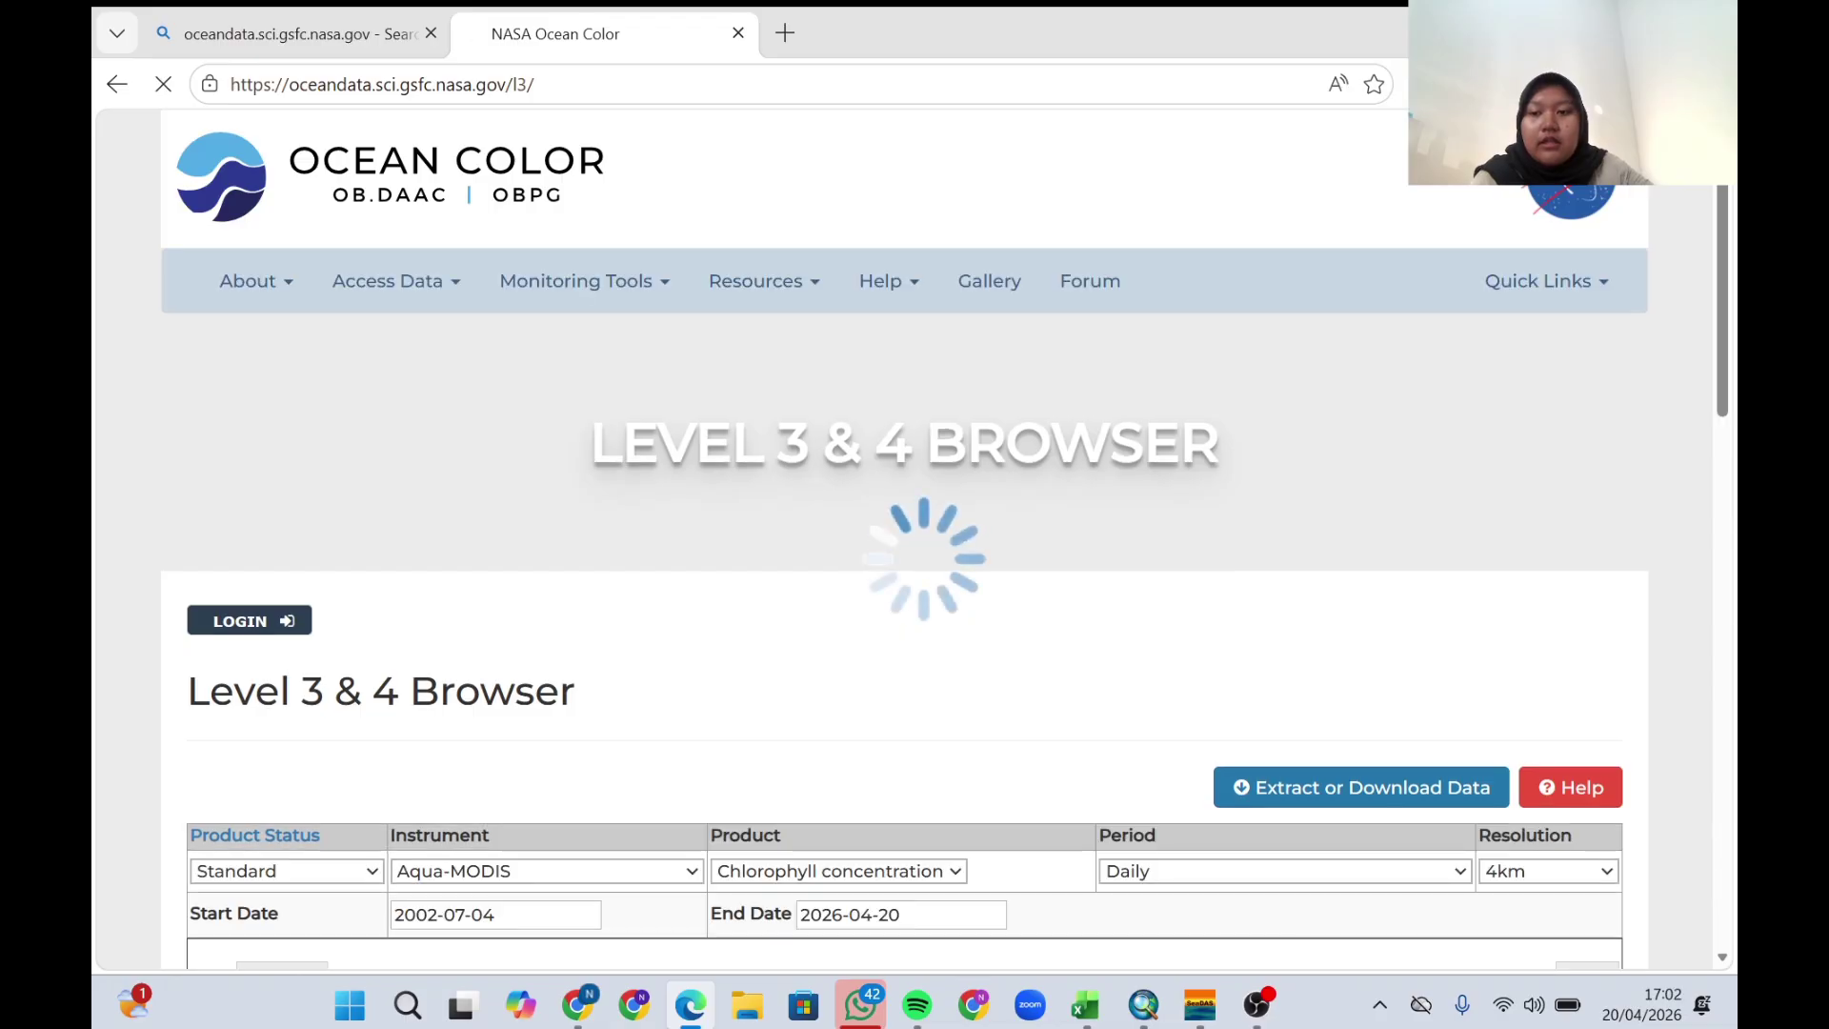
Set the Level 3 & 4 Browser product to Sea Surface Temperature (11 µ daytime).
scroll(431, 698, down, 4)
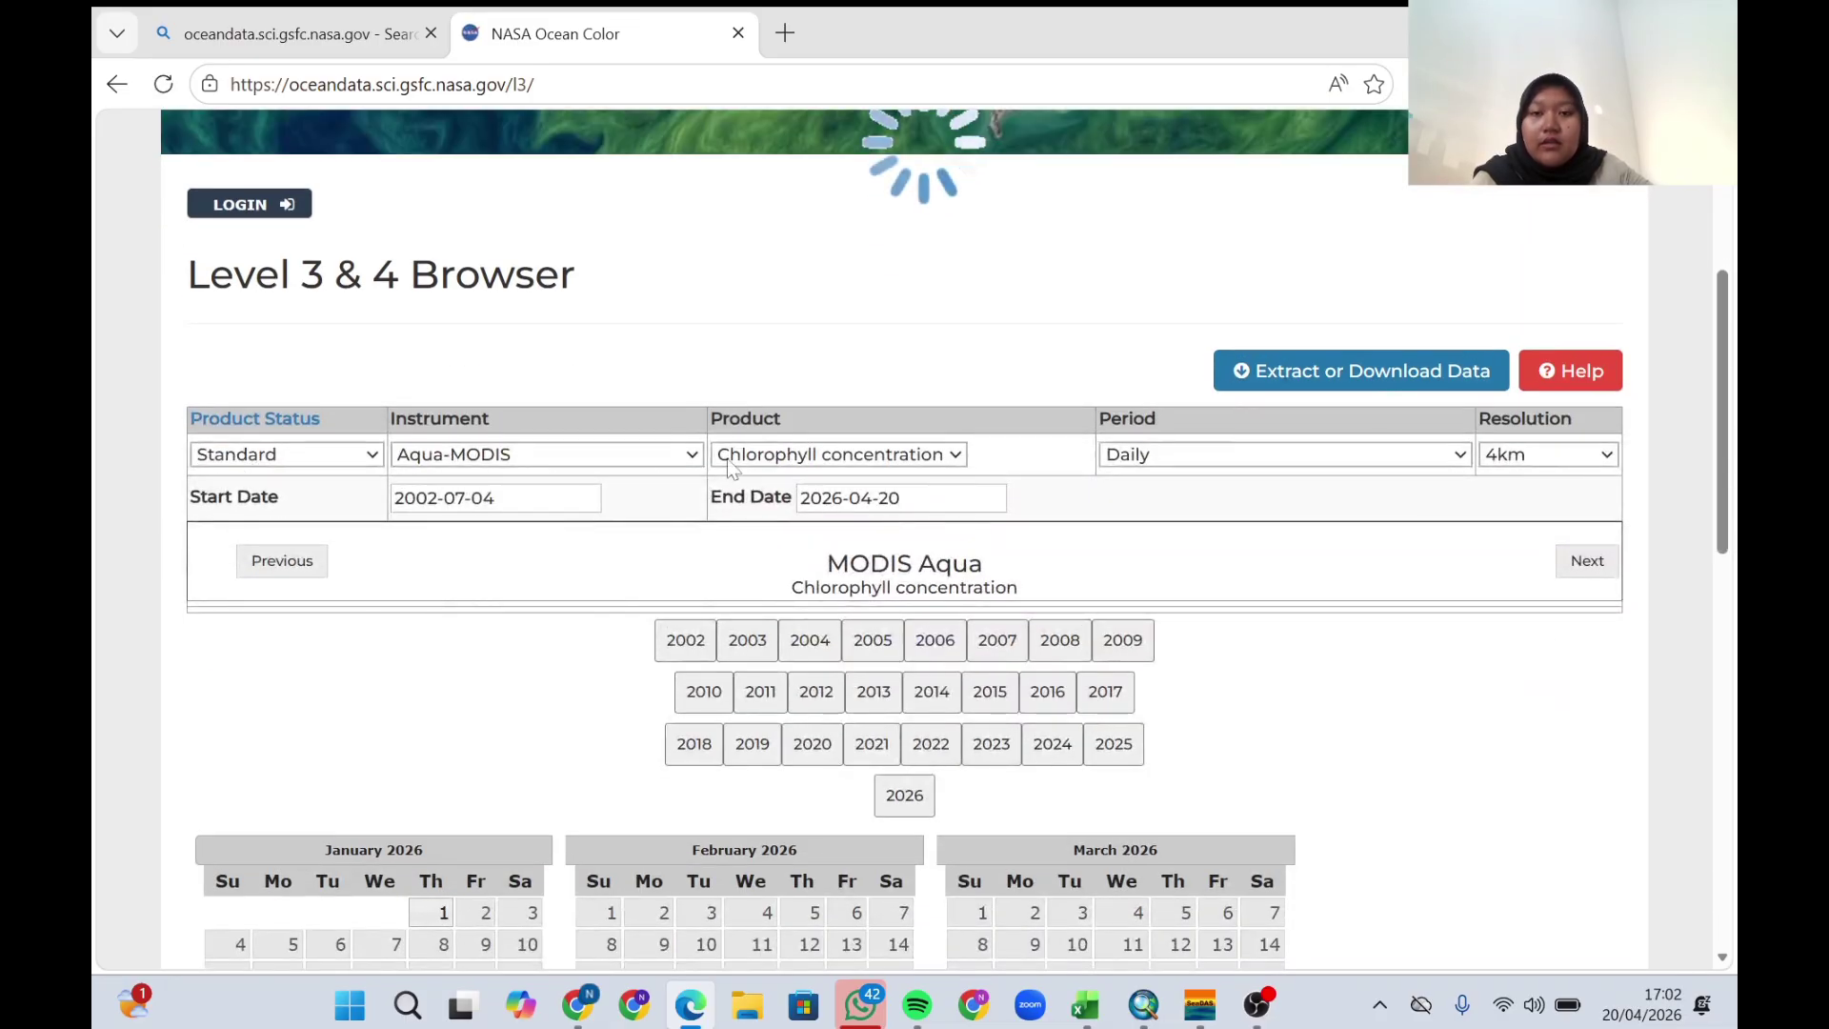
click(947, 457)
scroll(949, 551, down, 10)
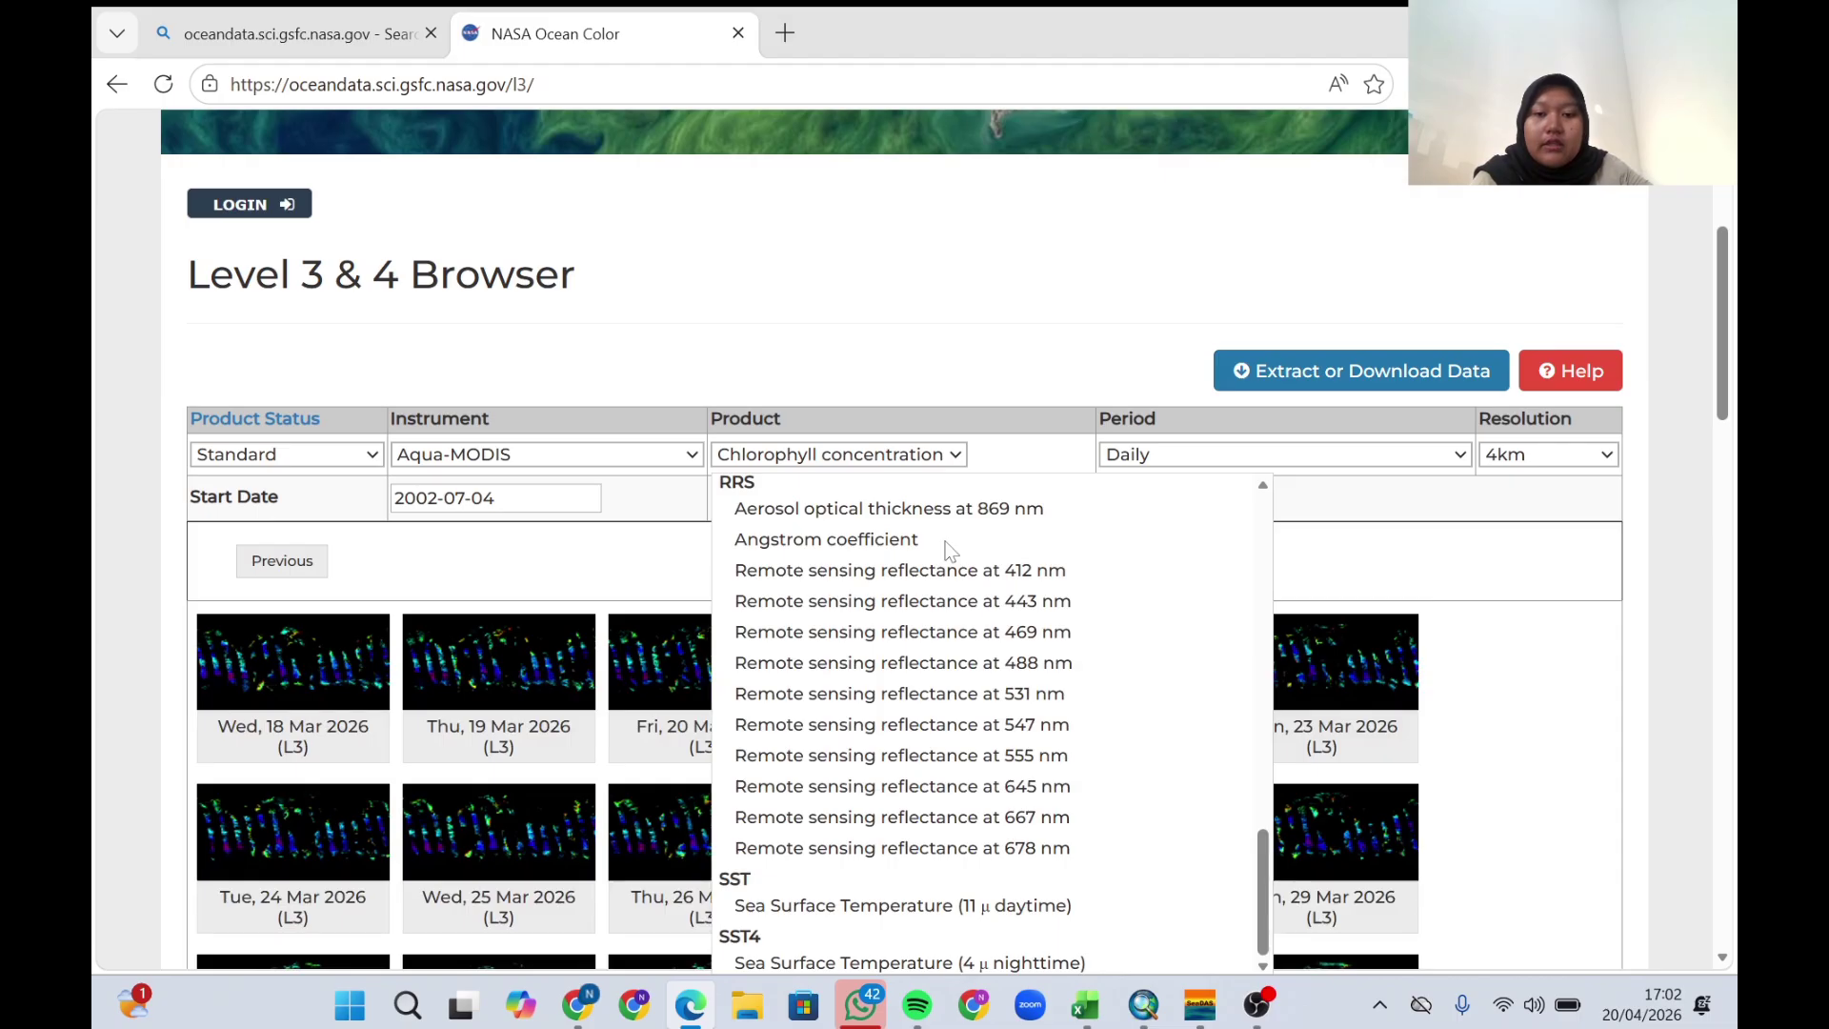
click(922, 910)
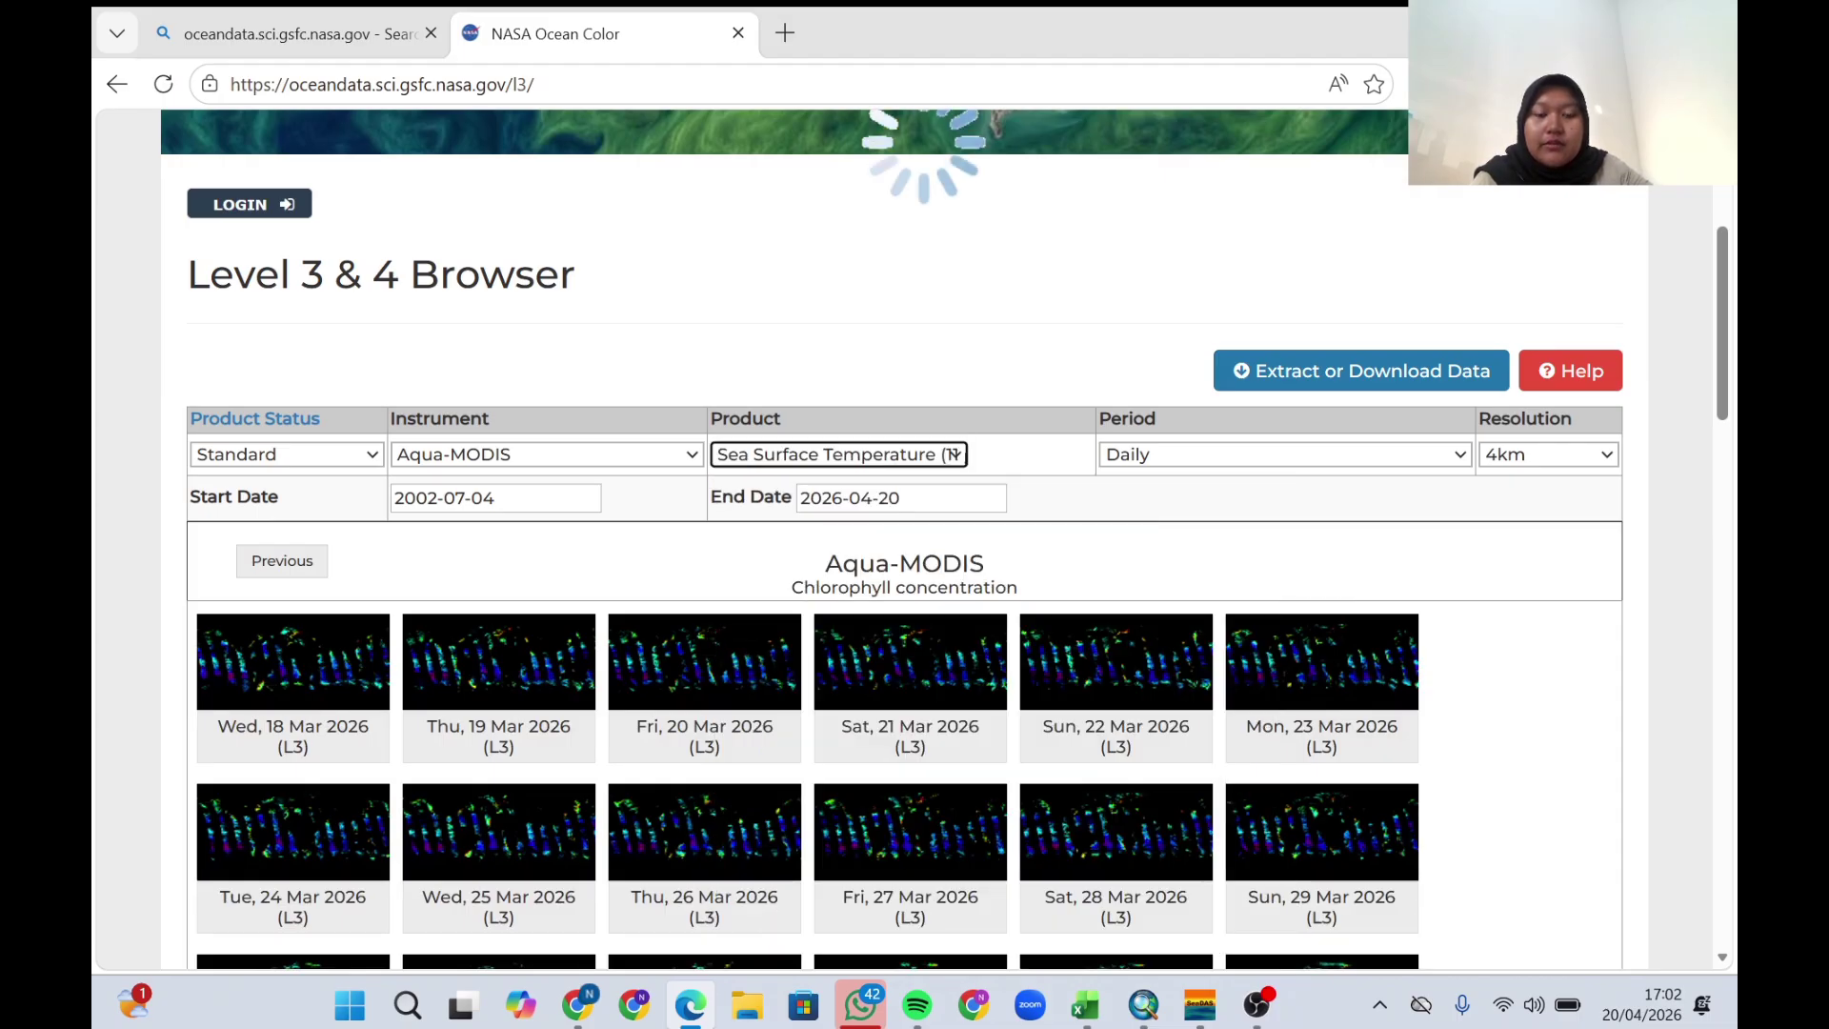
Set the period to Monthly and the resolution to 9km.
click(1335, 453)
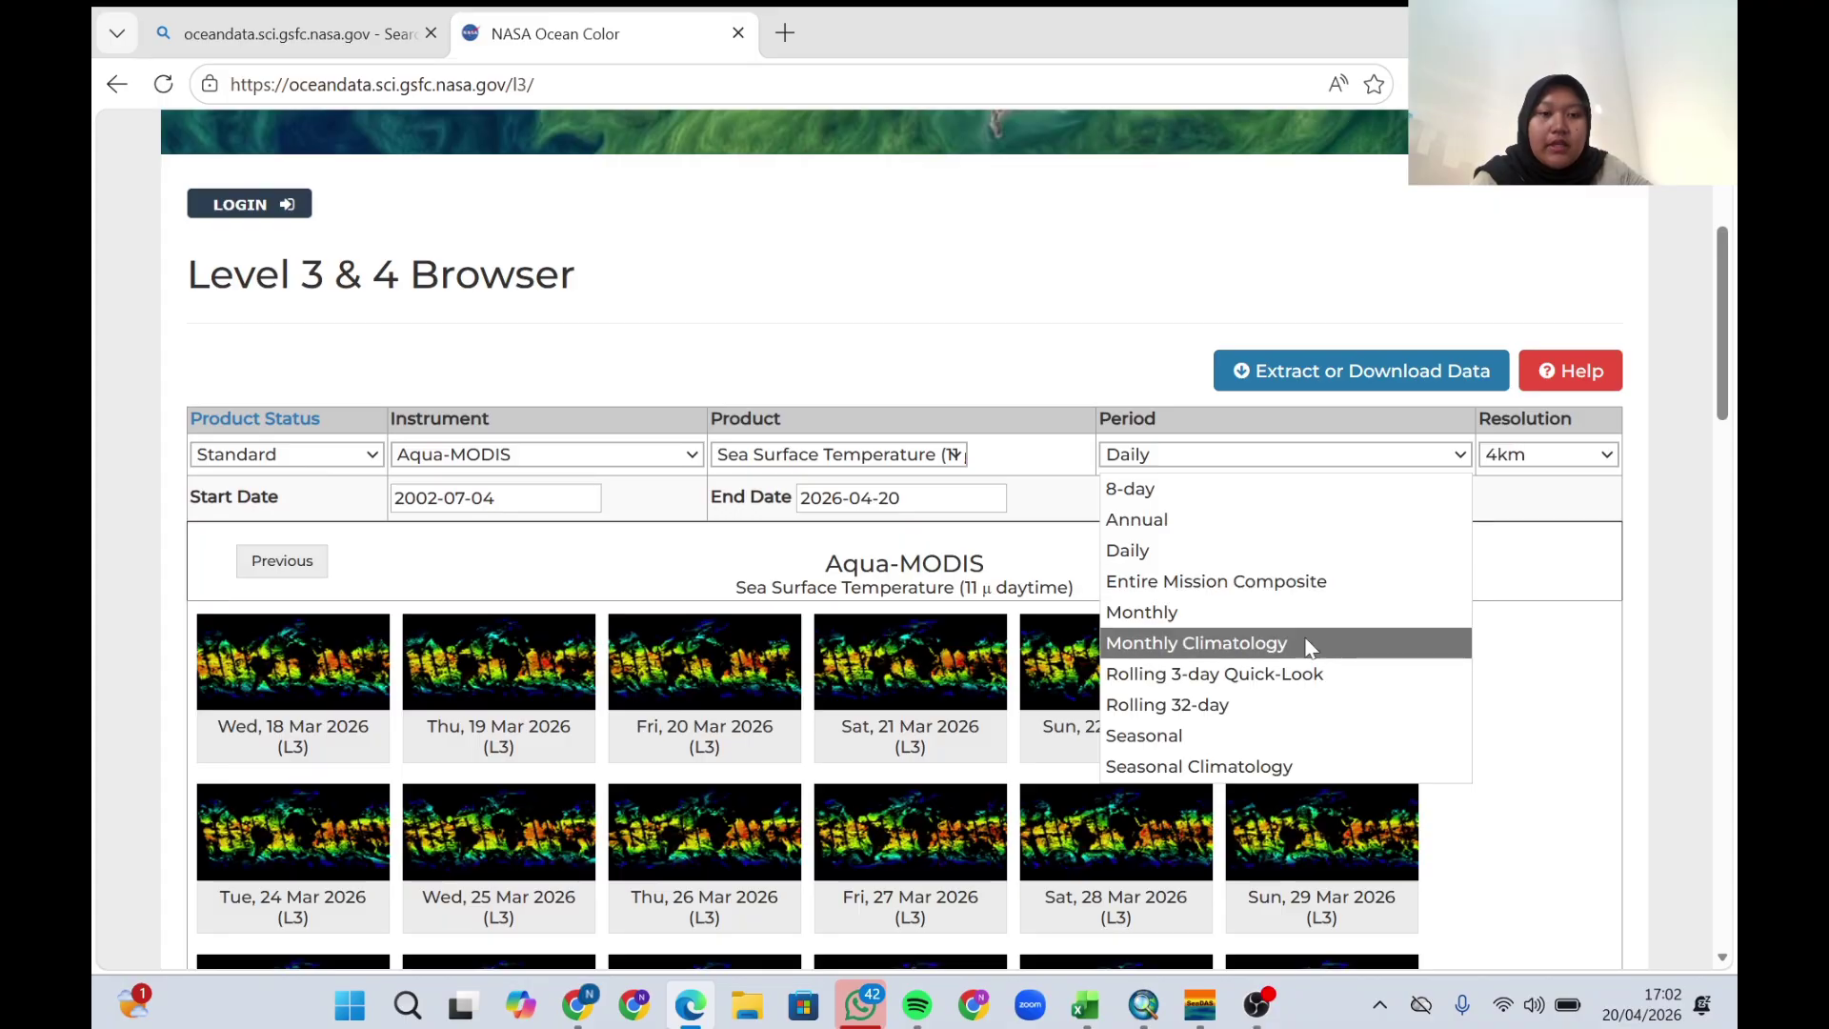
click(1295, 612)
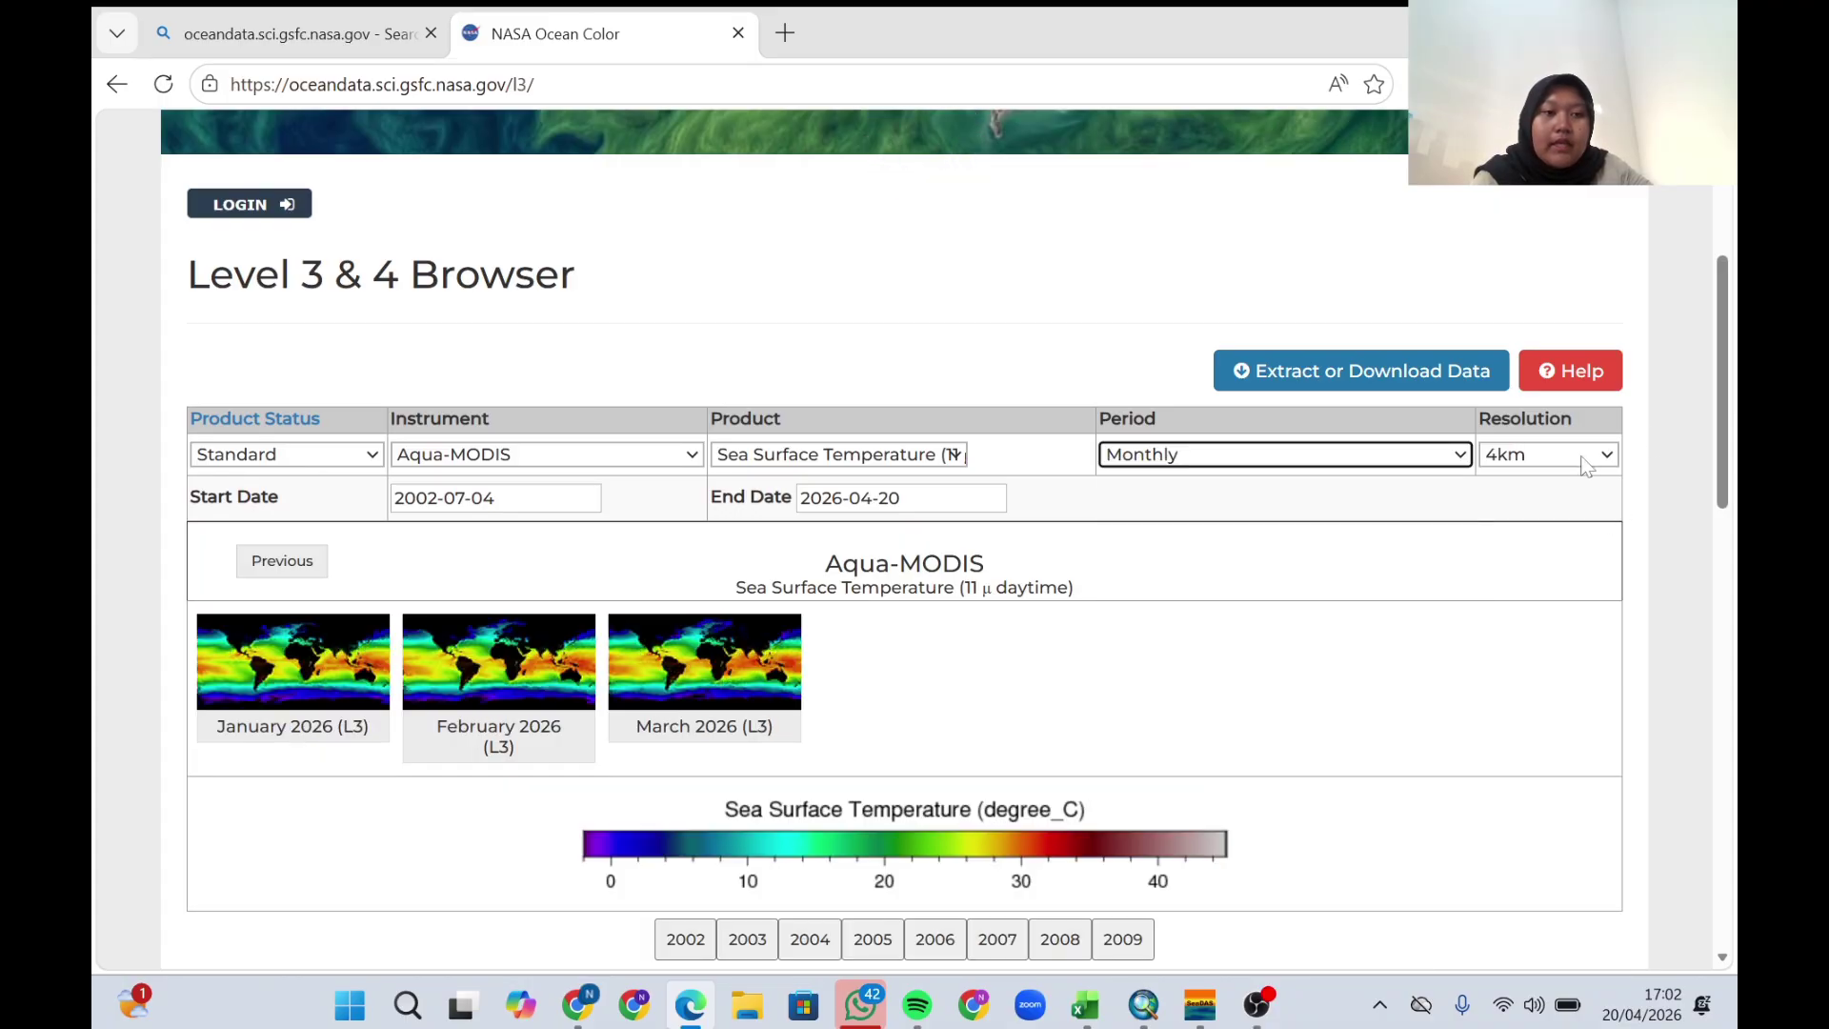
click(1581, 460)
click(1547, 524)
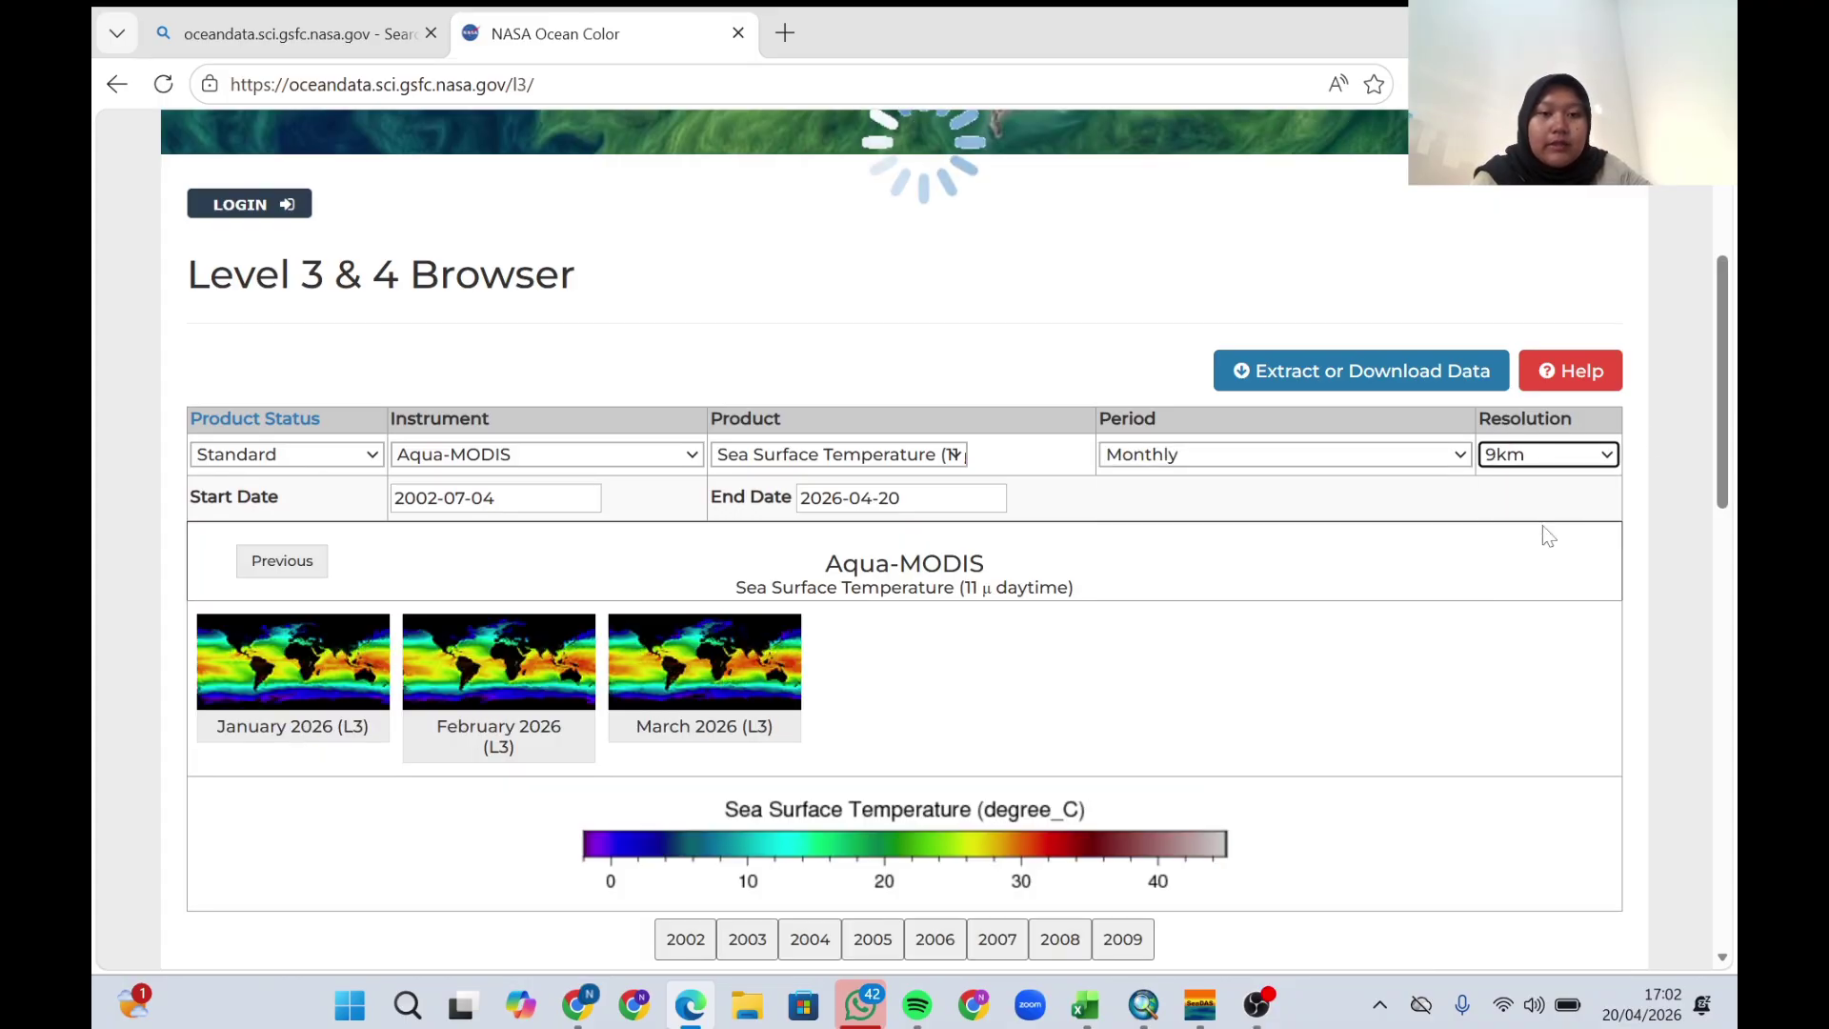
Set the date range from 2024-06-01 to 2024-06-30 and go to the data extraction and download page.
click(519, 498)
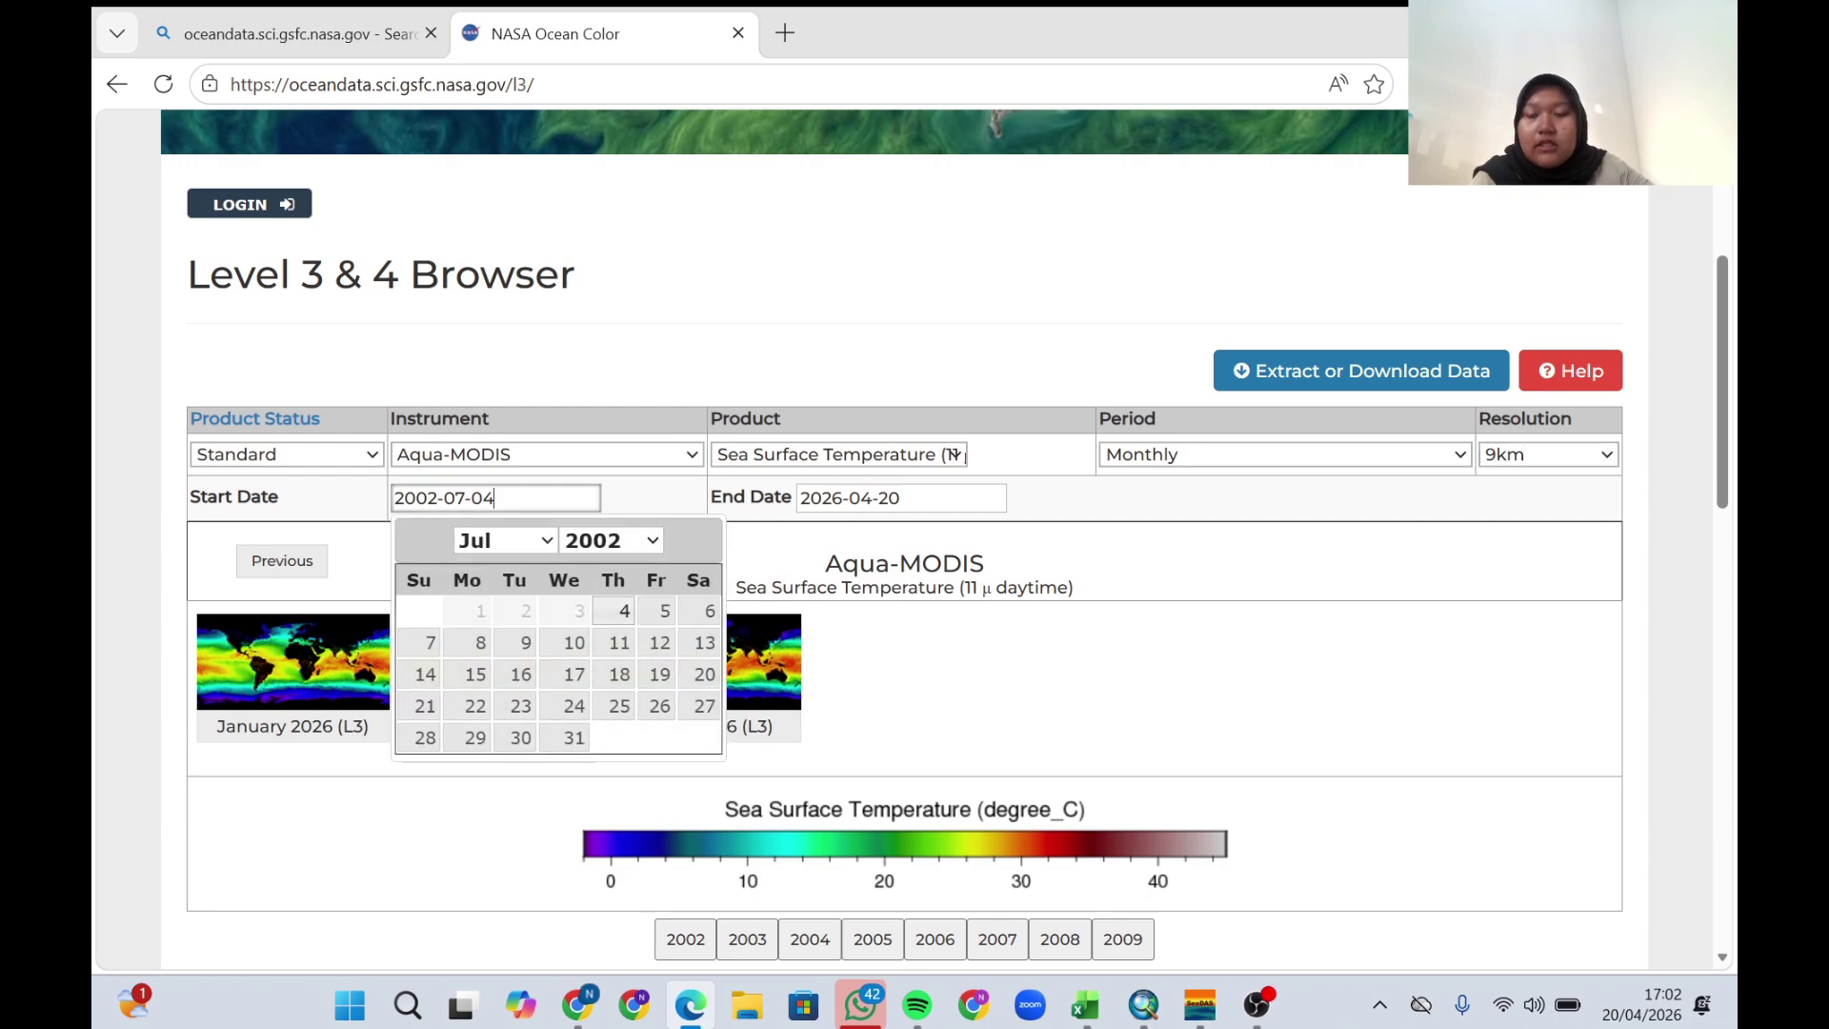
click(541, 548)
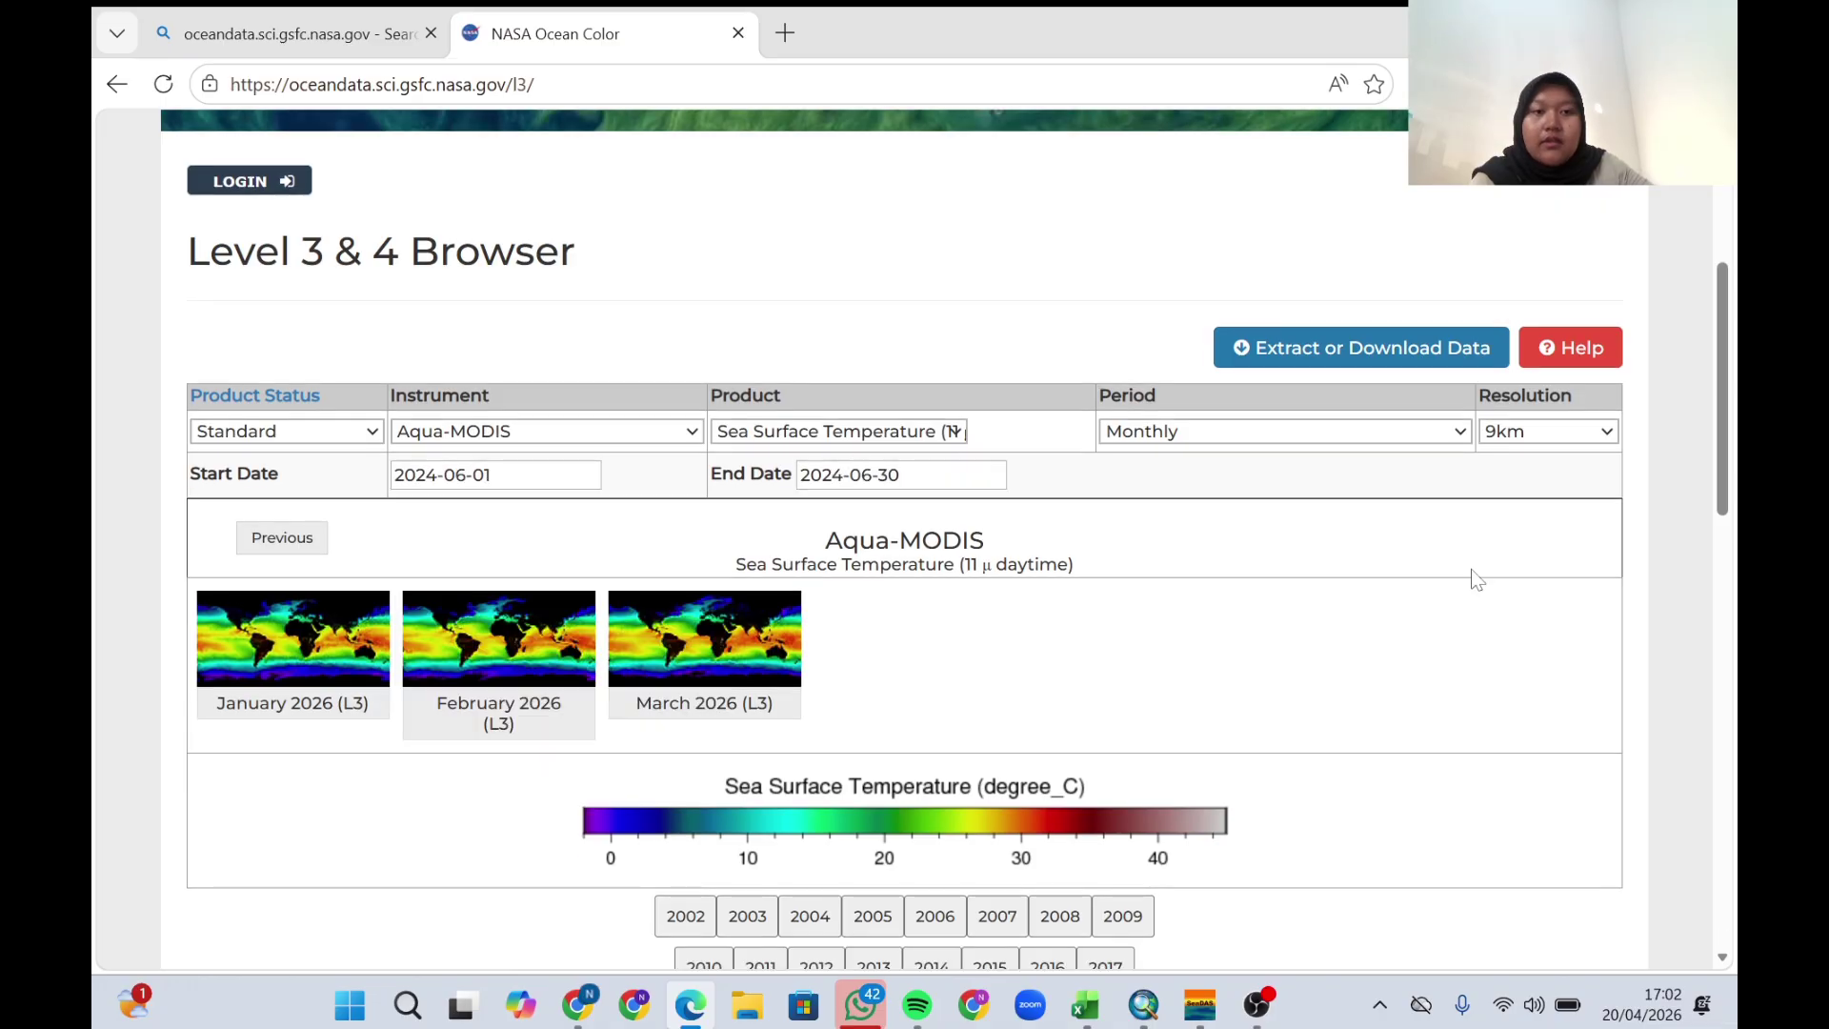
click(1368, 353)
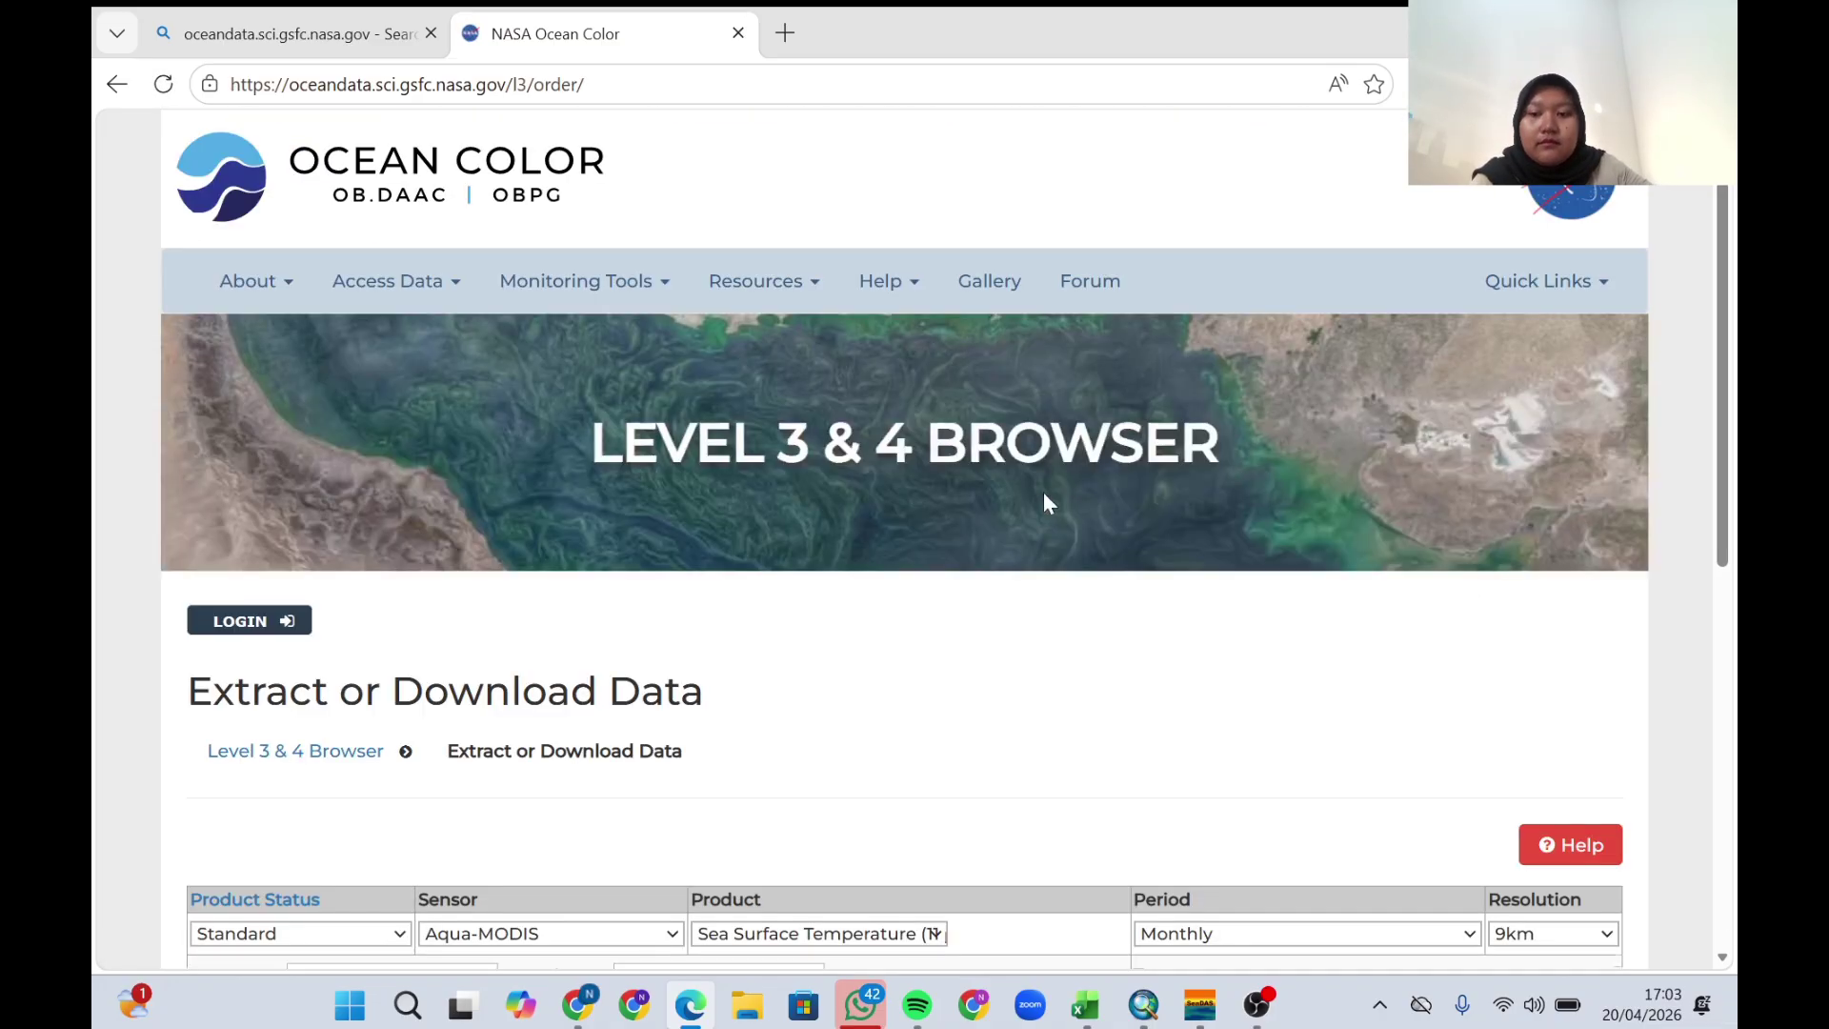
Add the Mapped and PNG file types to Binned and request the sea surface temperature download links.
scroll(1043, 493, down, 5)
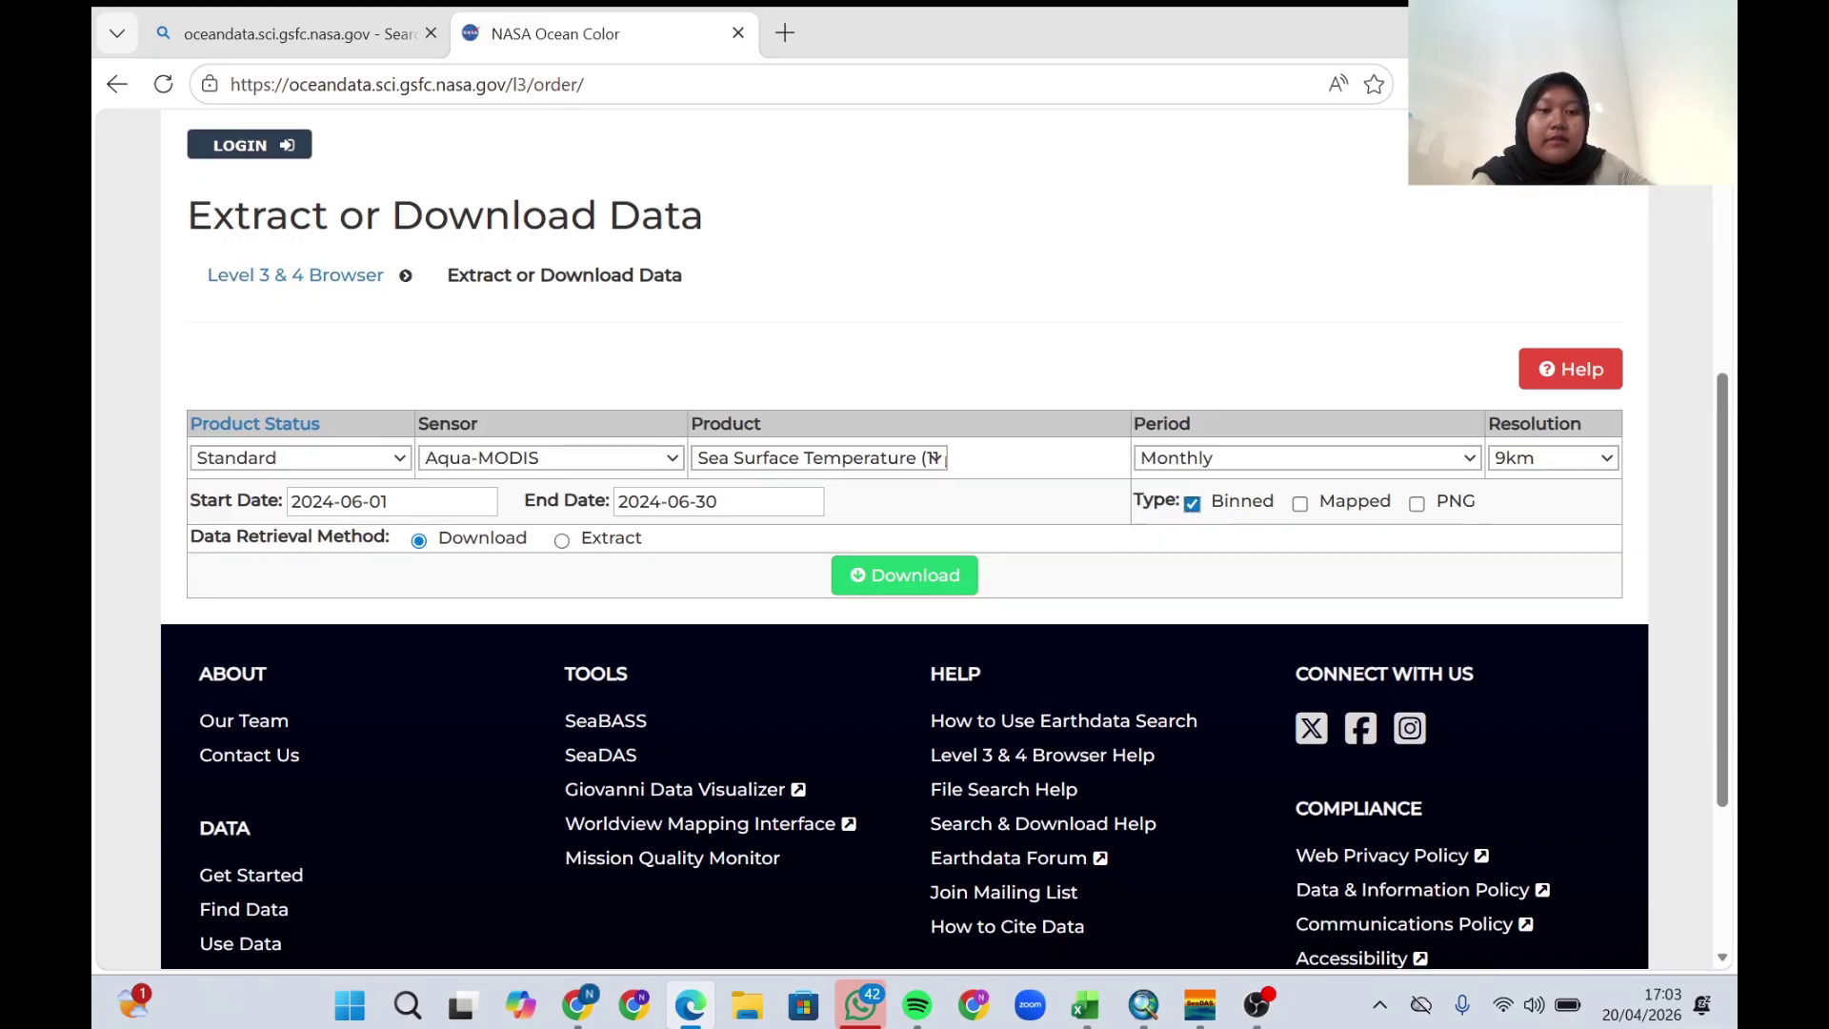
click(1418, 503)
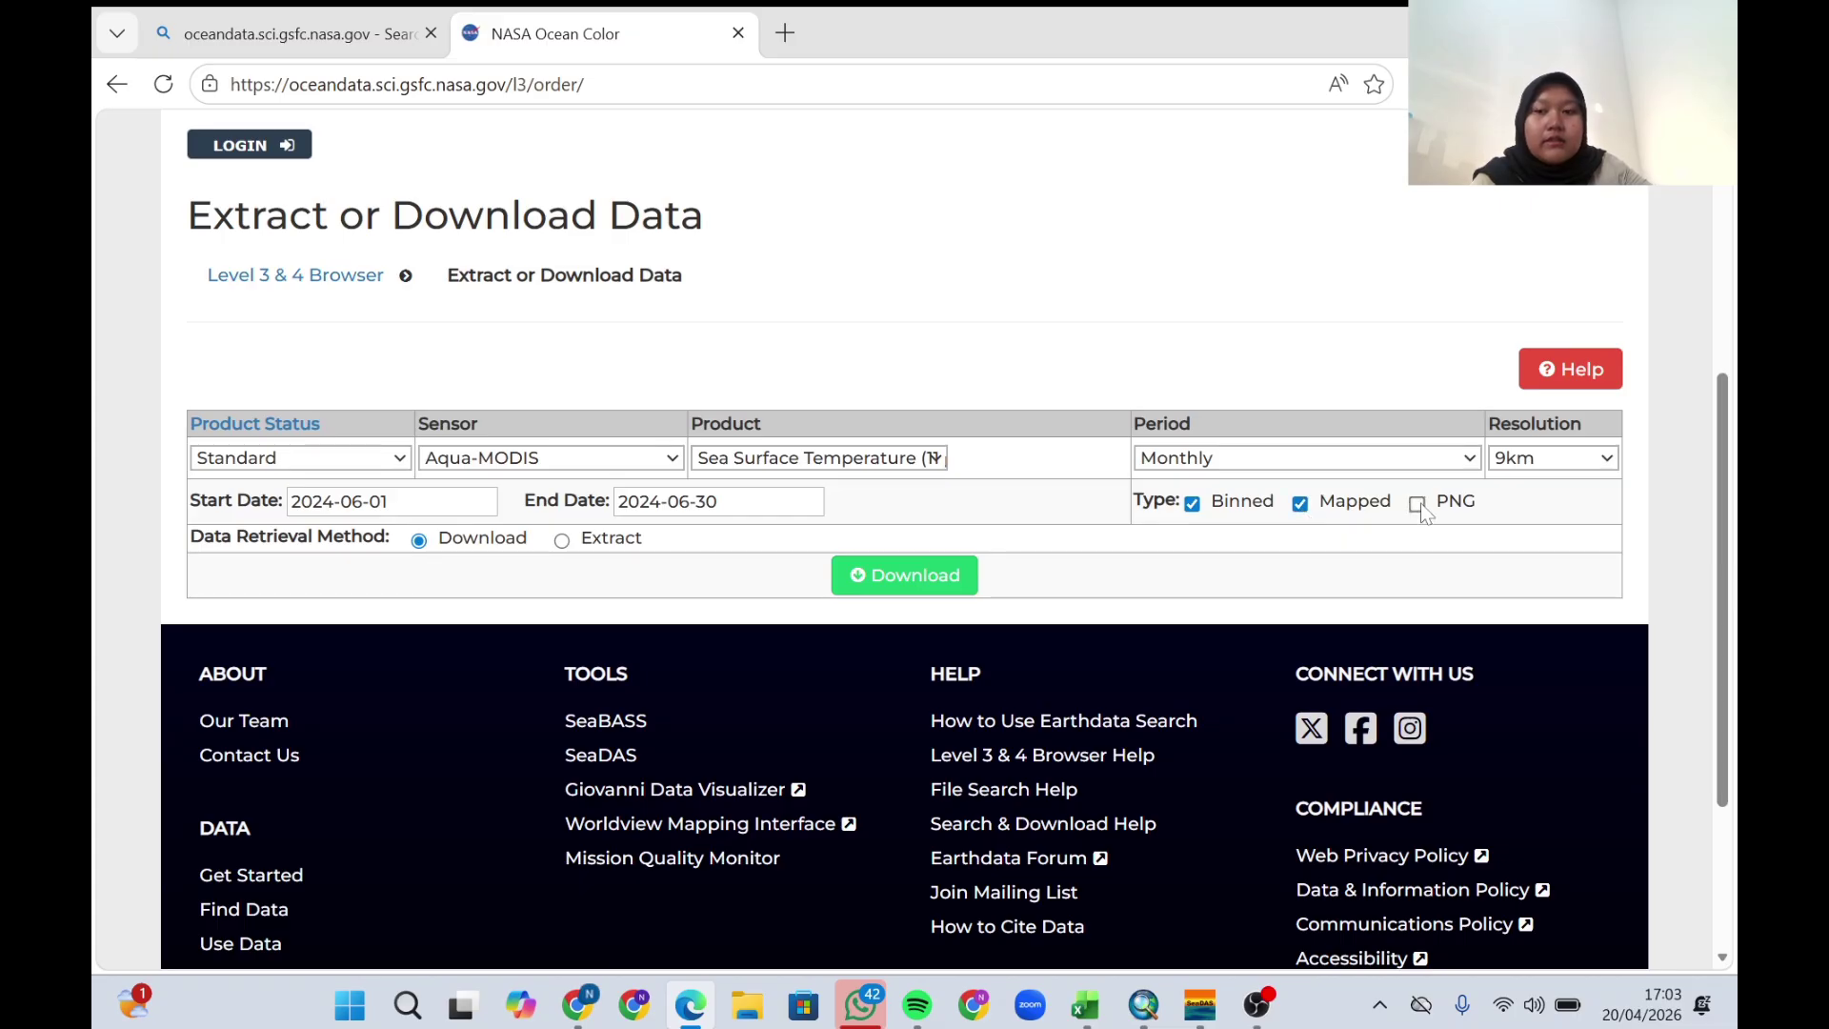
click(920, 573)
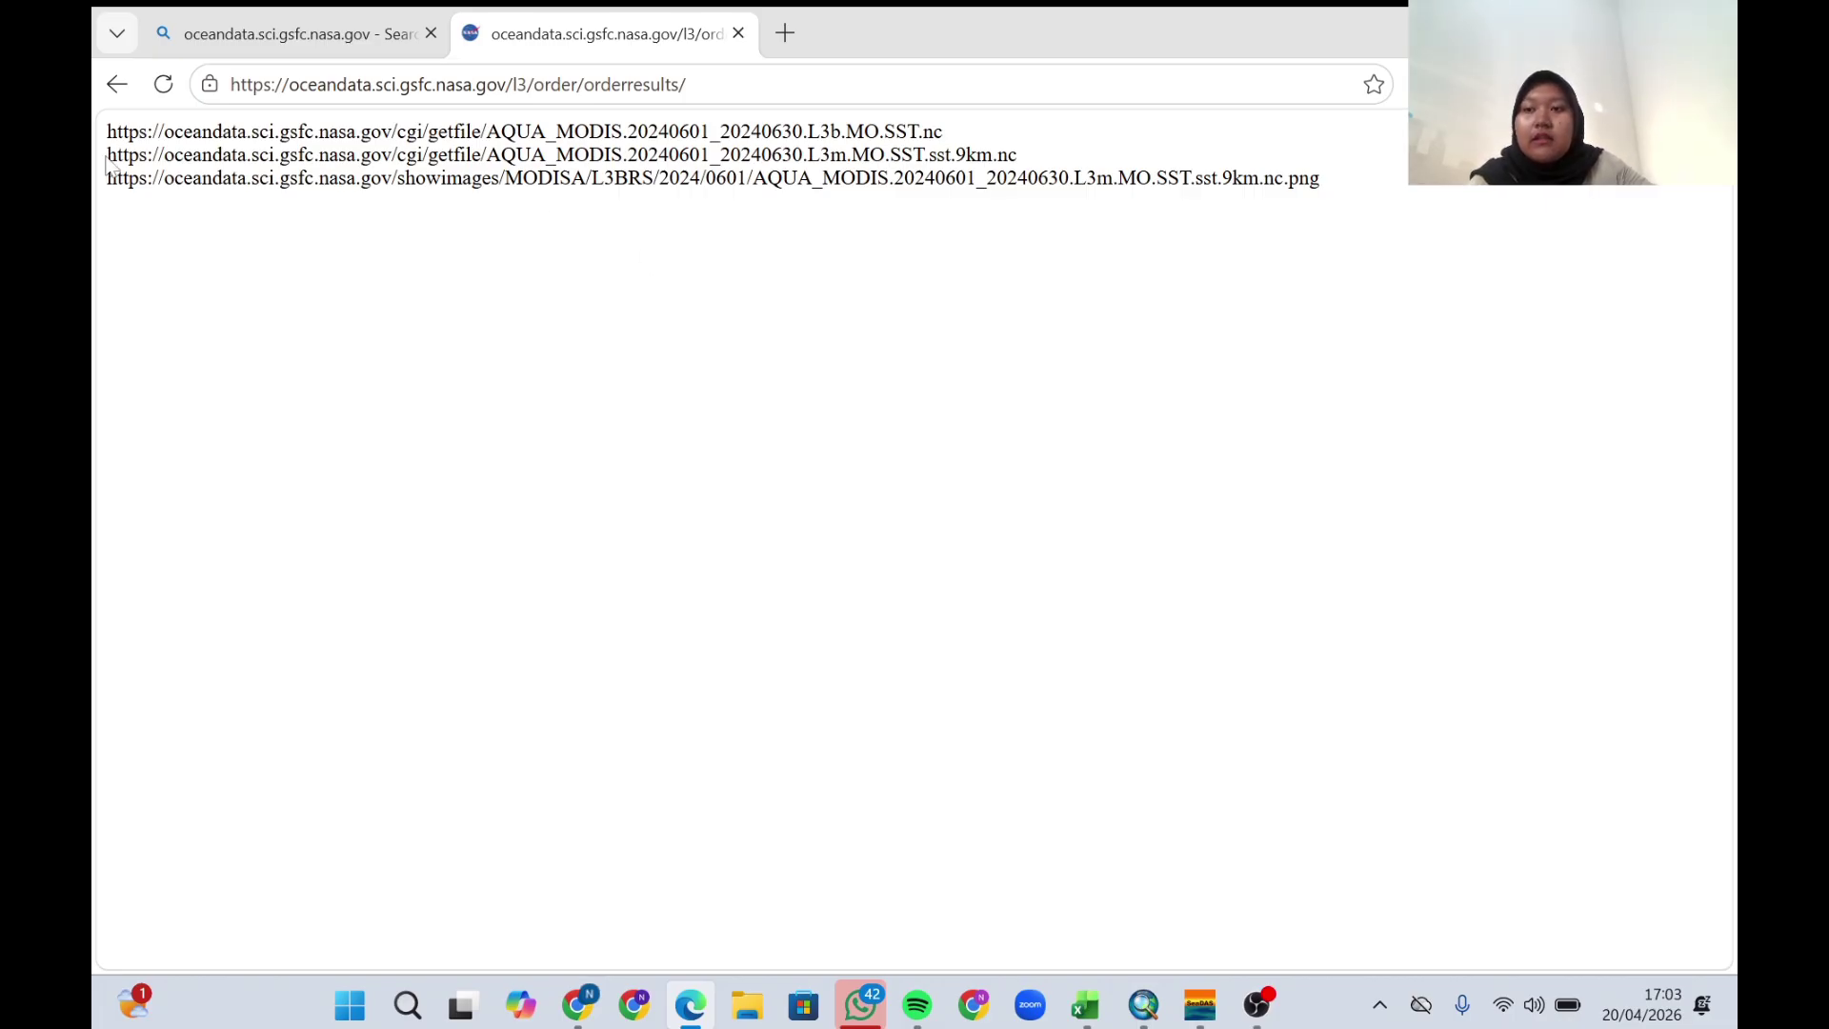
Download AQUA_MODIS.20240601_20240630.L3m.MO.SST.sst.9km.nc from its link, logging in to Earthdata with the saved username and password.
triple_click(143, 160)
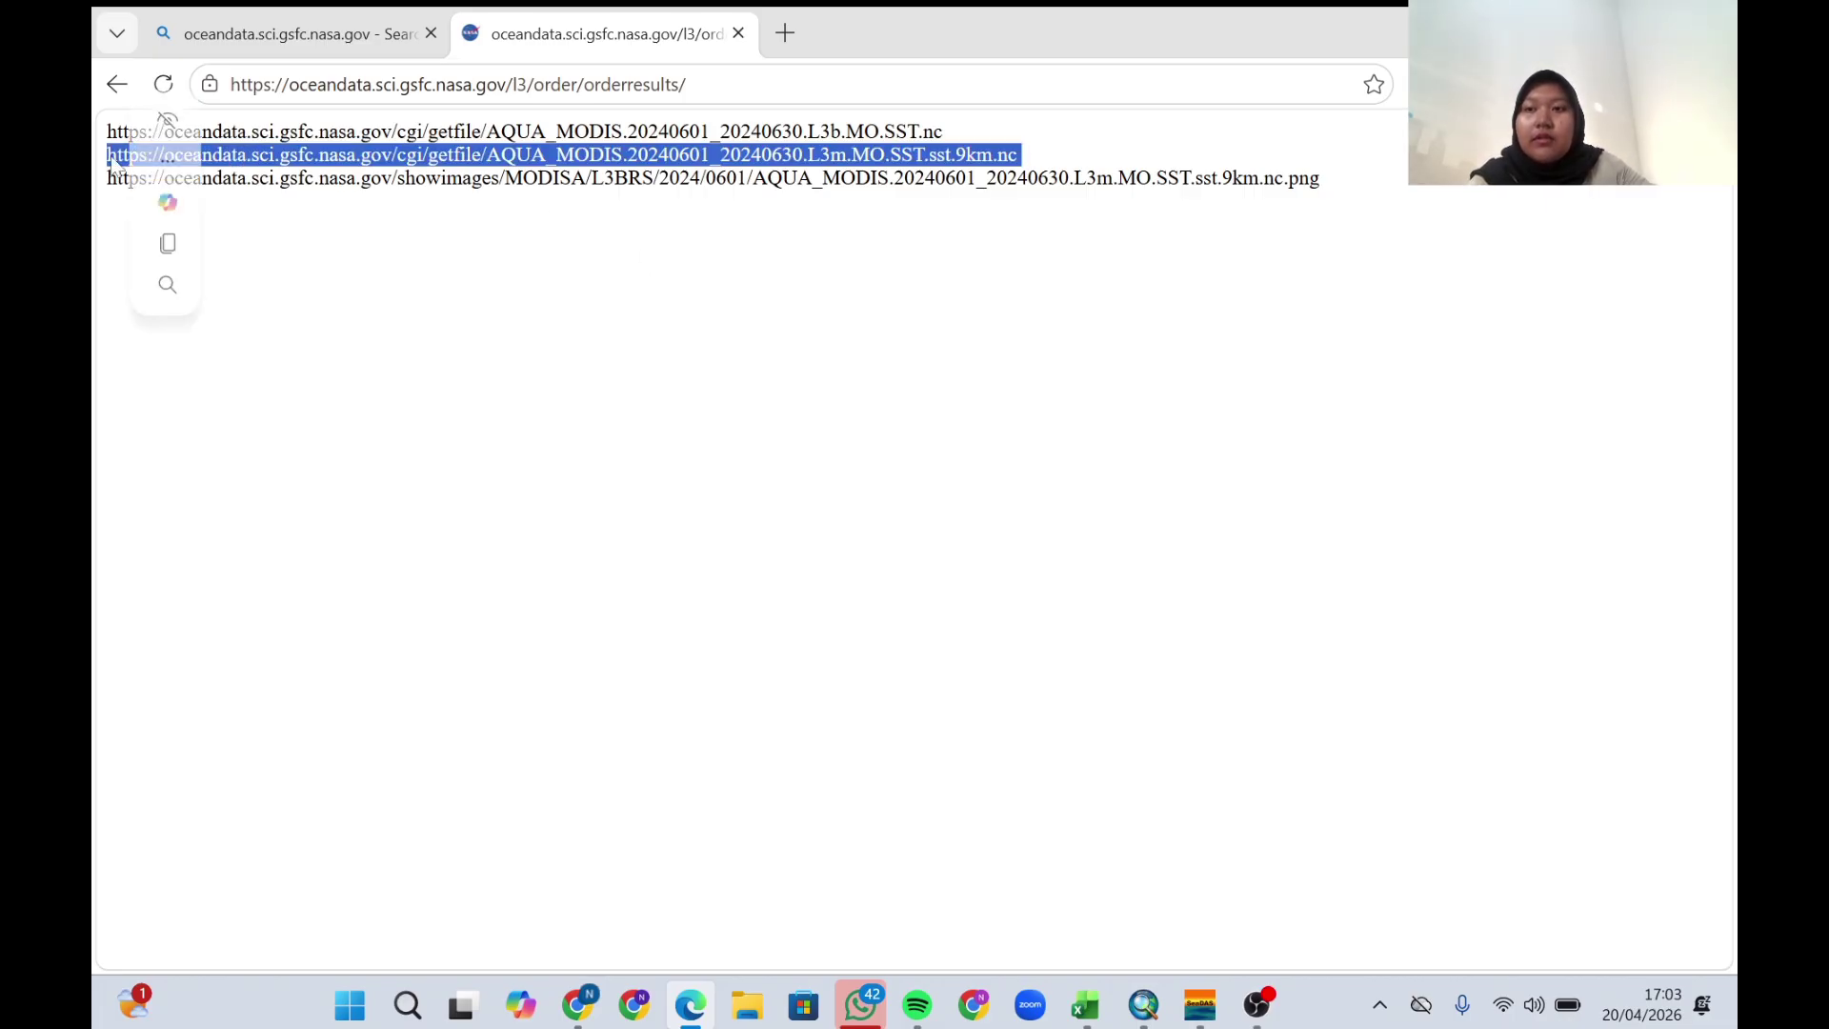
click(151, 161)
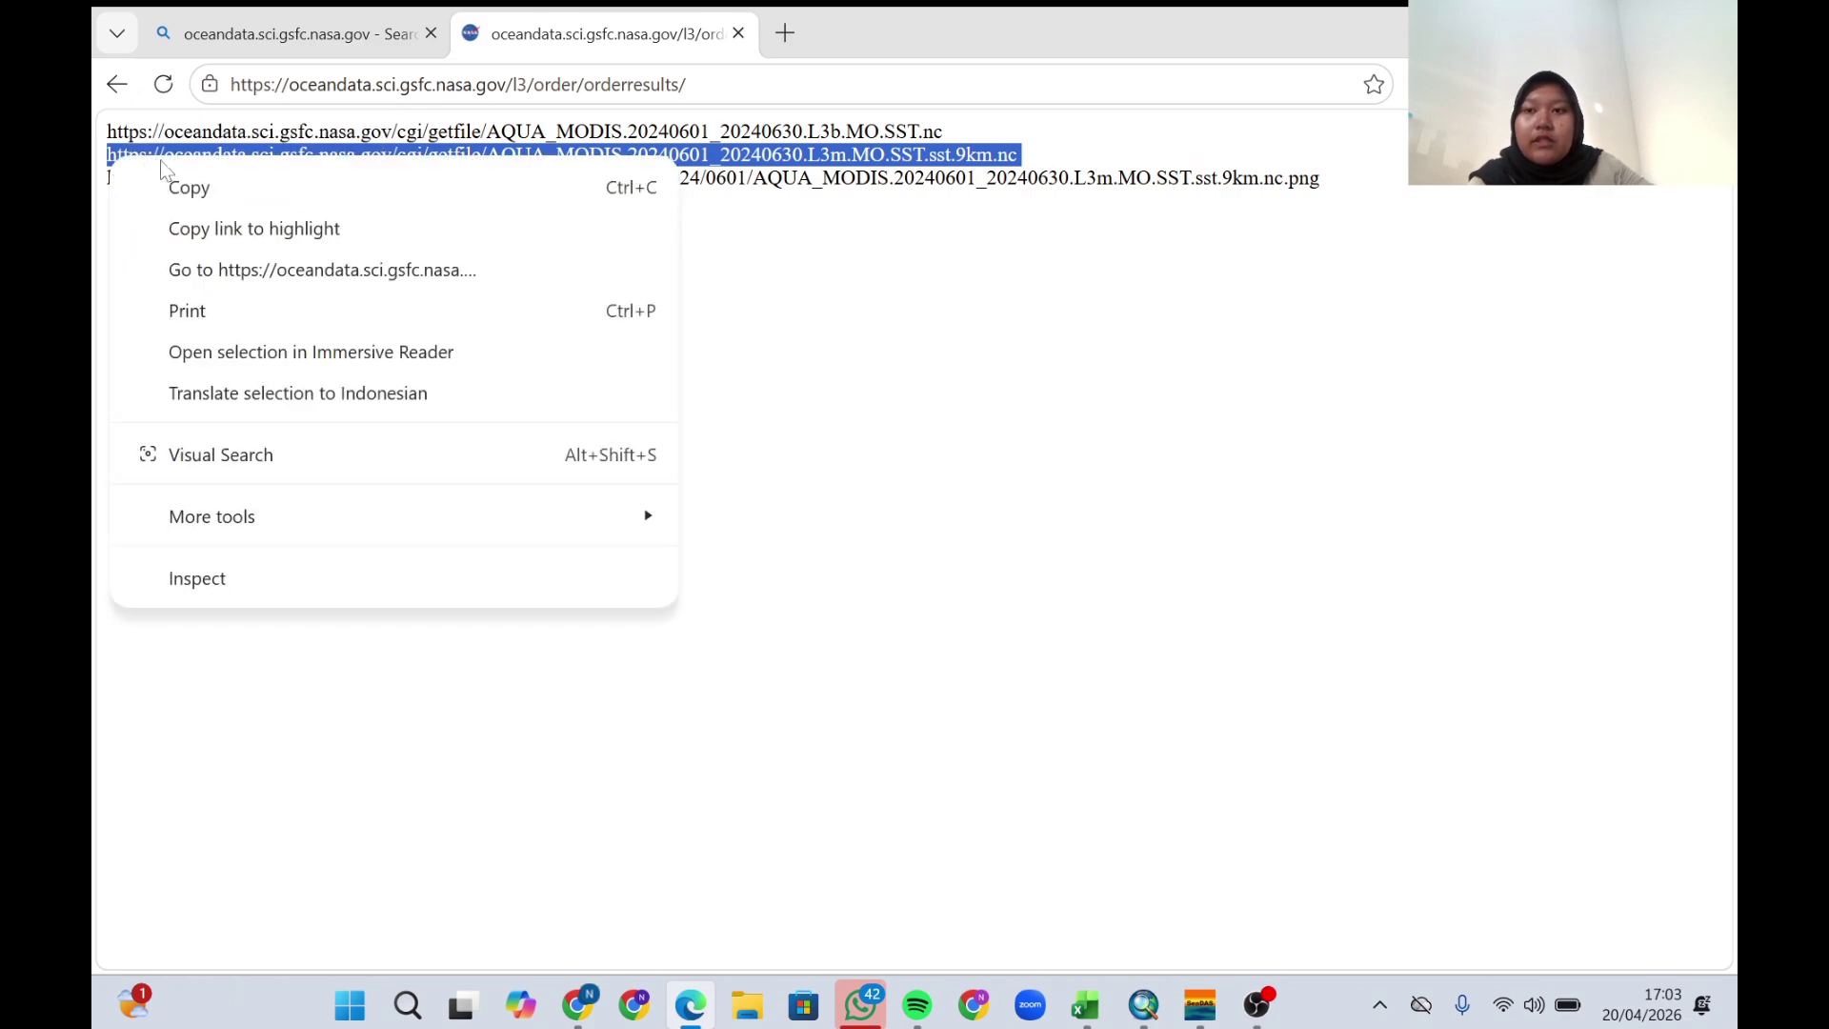
click(296, 278)
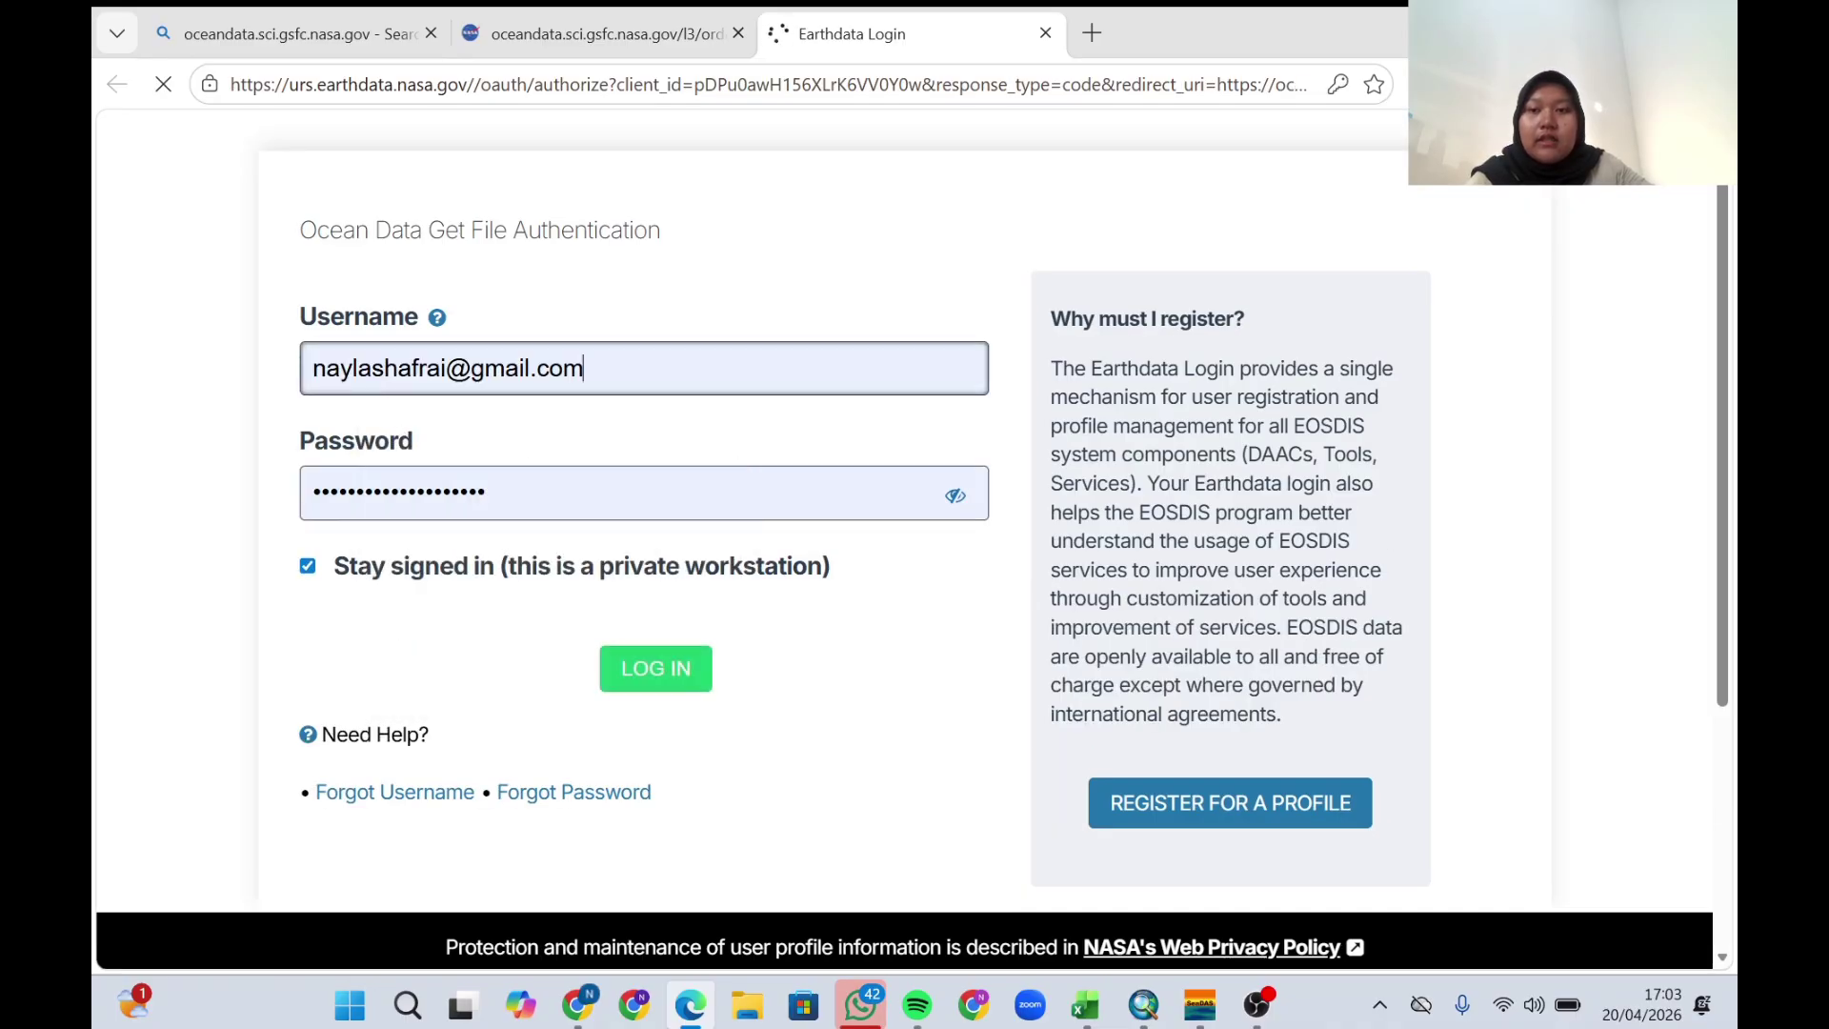
click(639, 766)
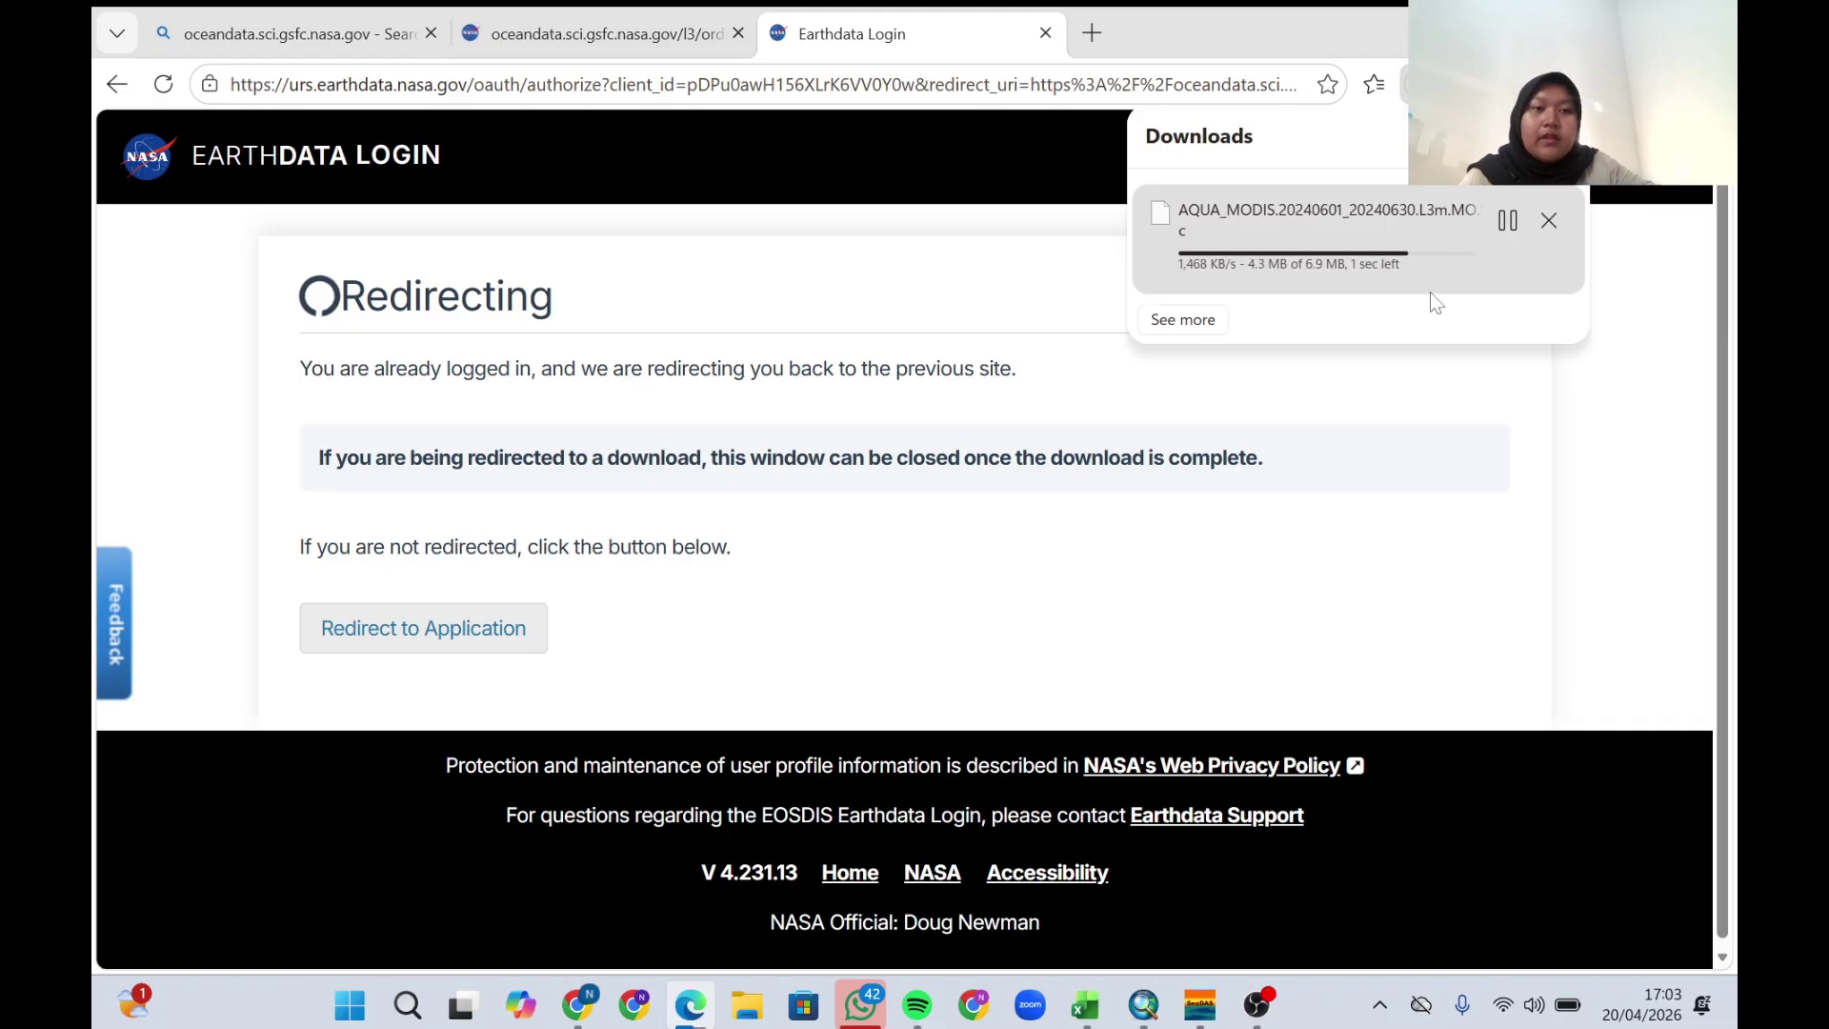
Return from the link list to the download form and set the product to Chlorophyll concentration.
click(607, 33)
click(117, 85)
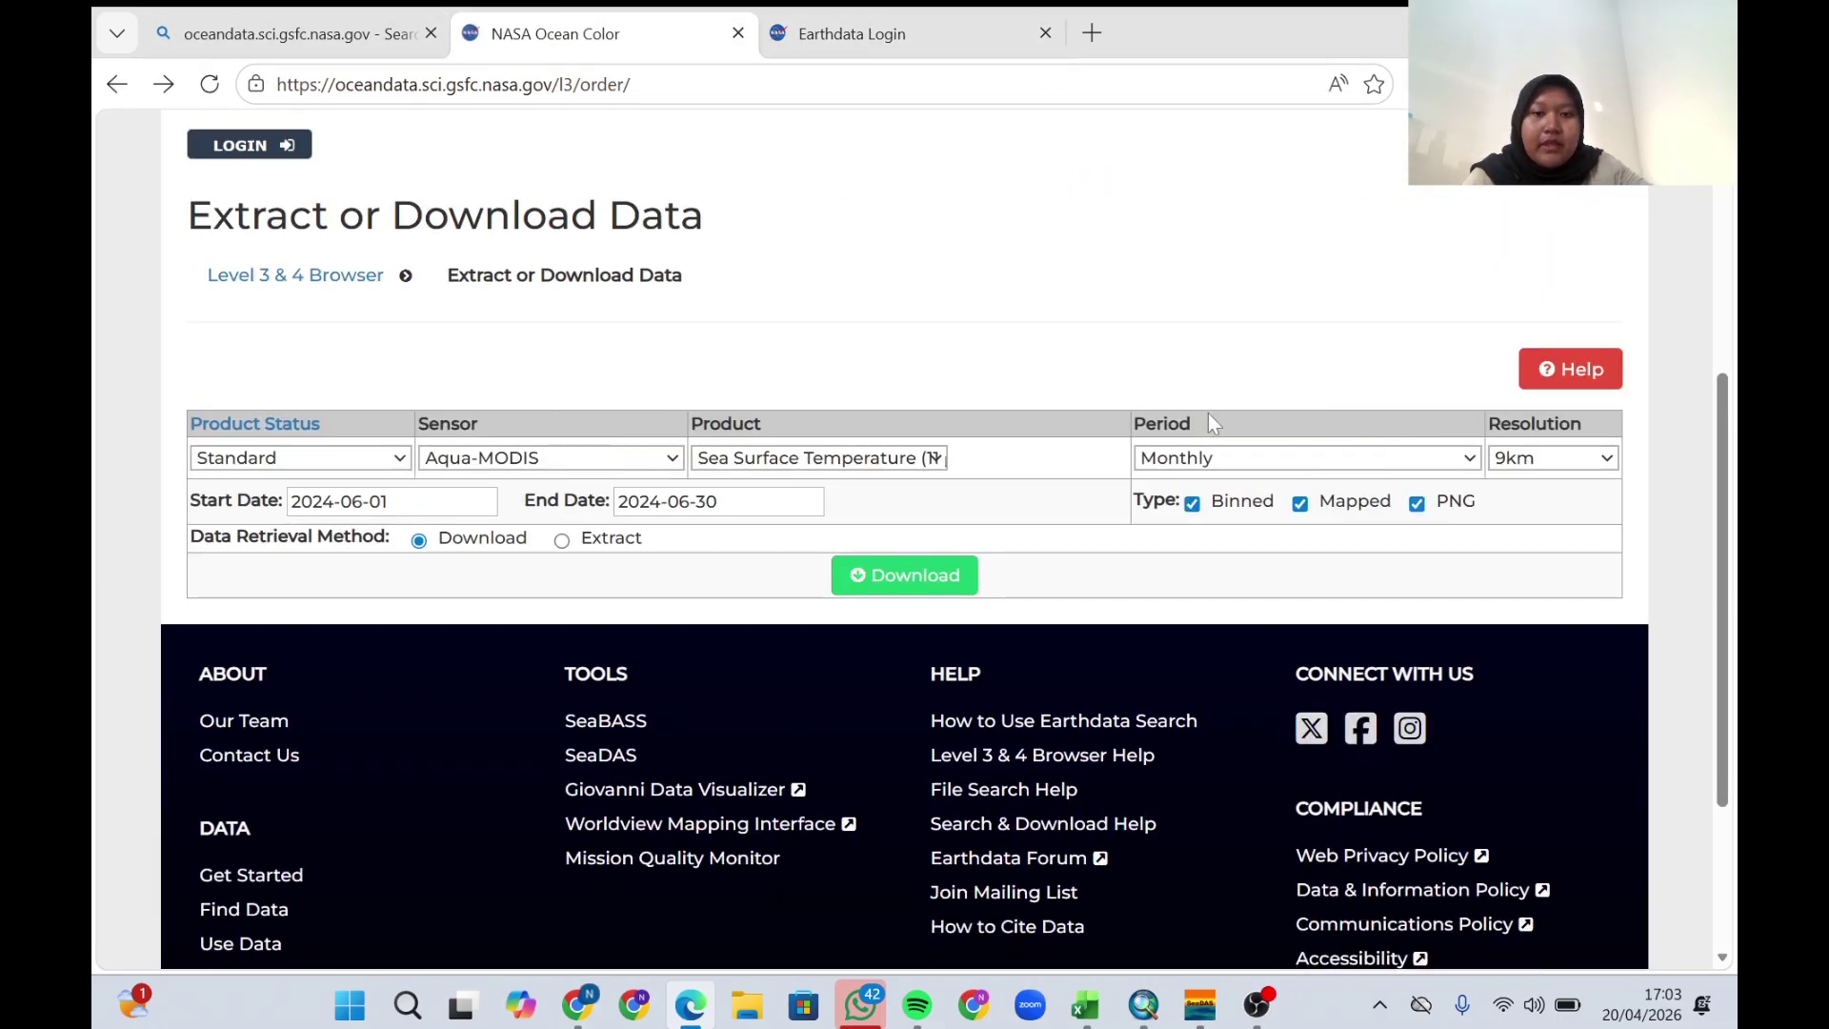
click(917, 459)
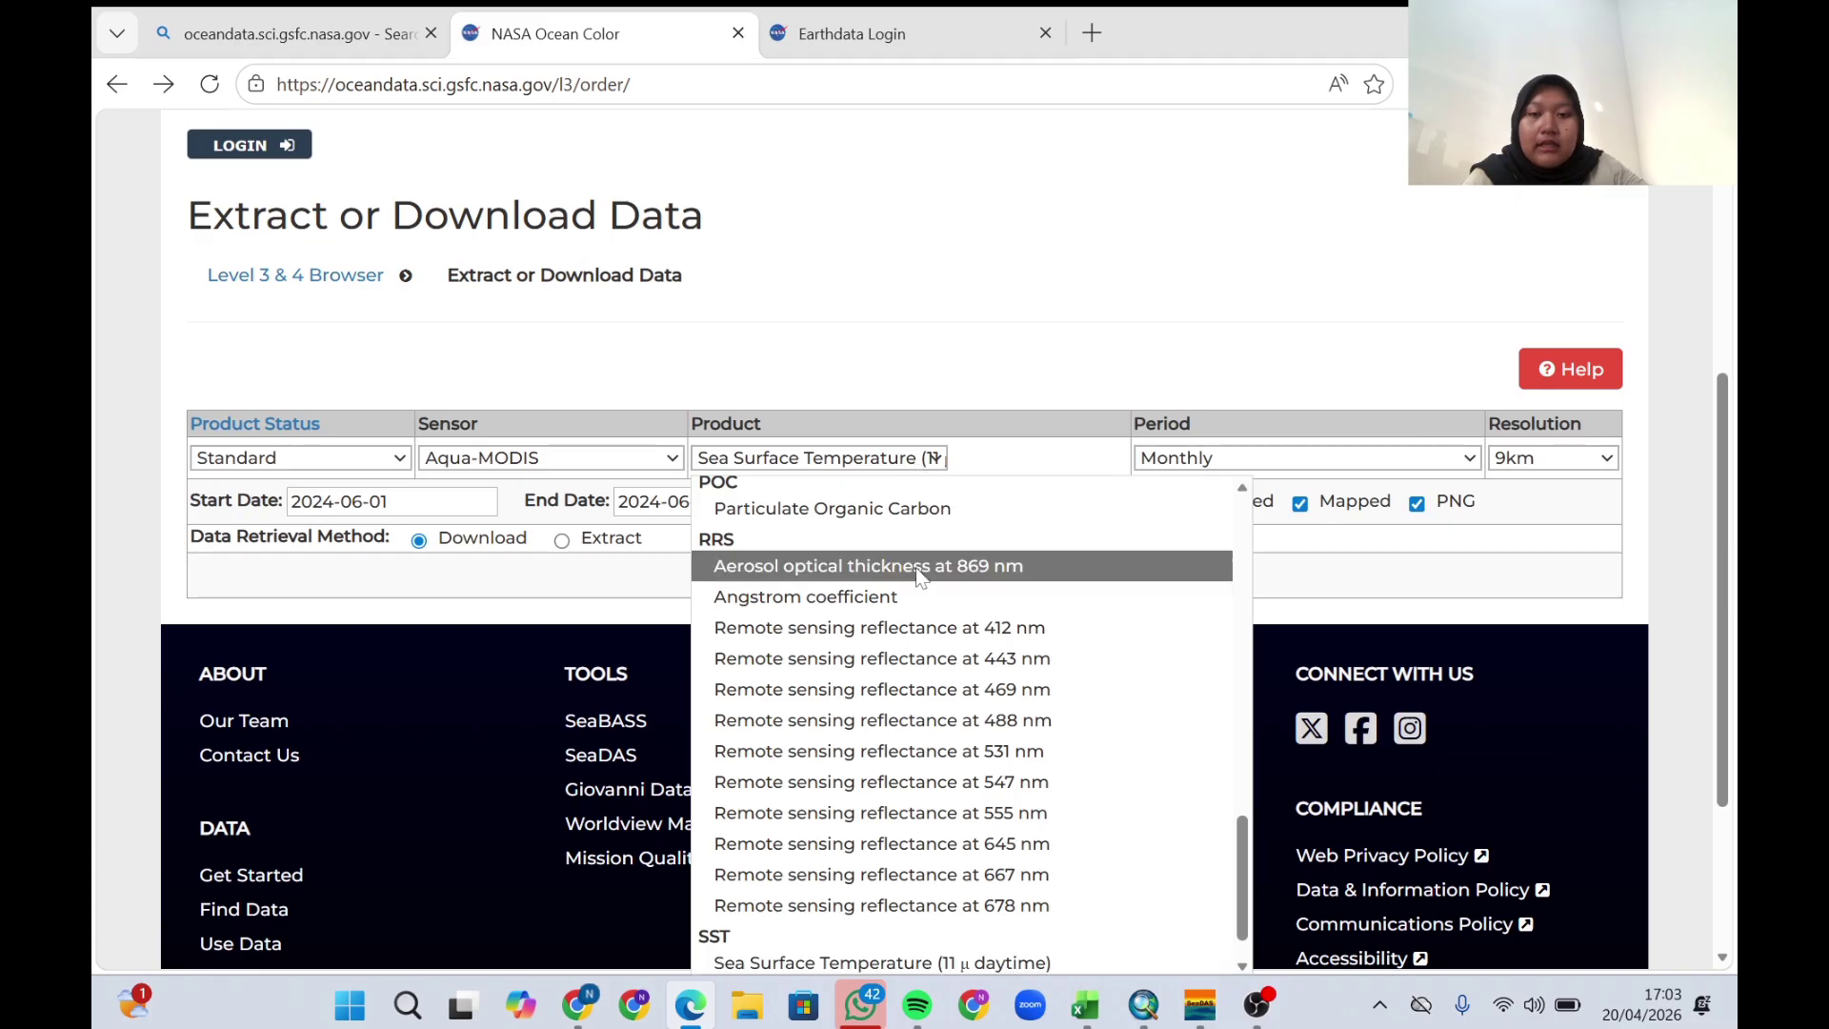
scroll(924, 581, up, 10)
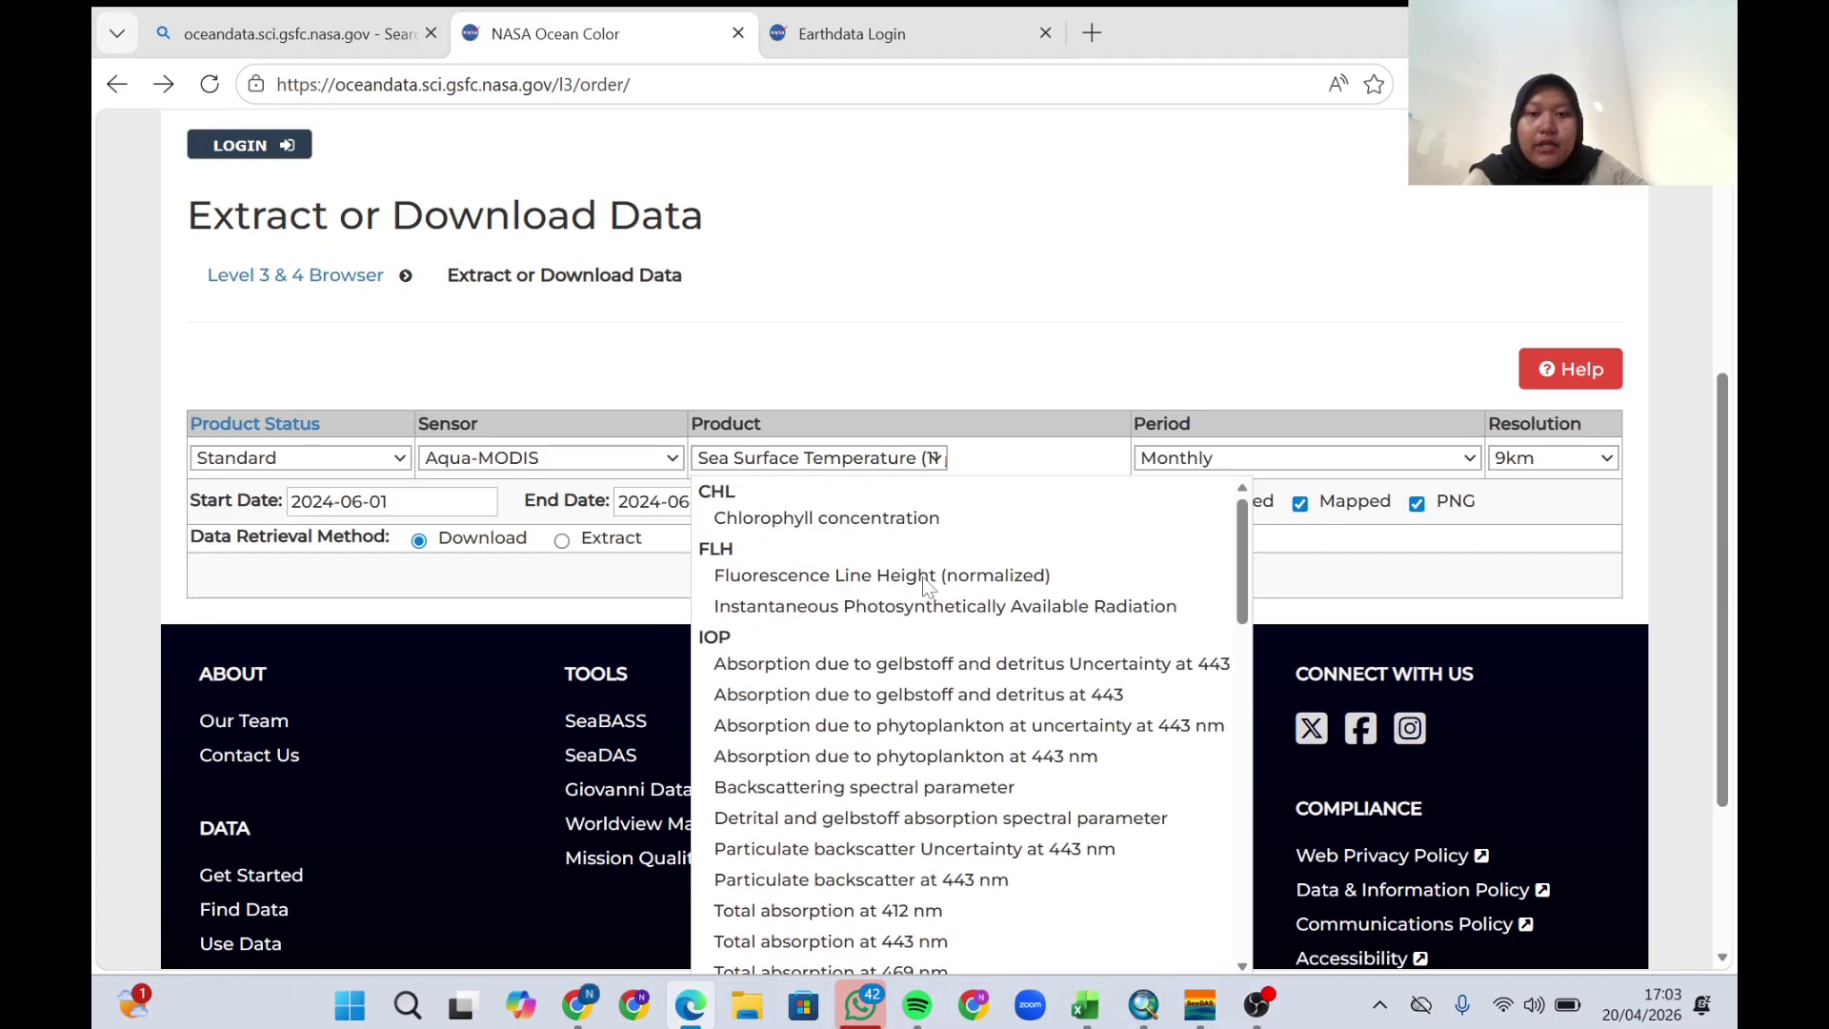
click(836, 517)
Set the resolution to 9km and request the chlorophyll download links.
click(1535, 459)
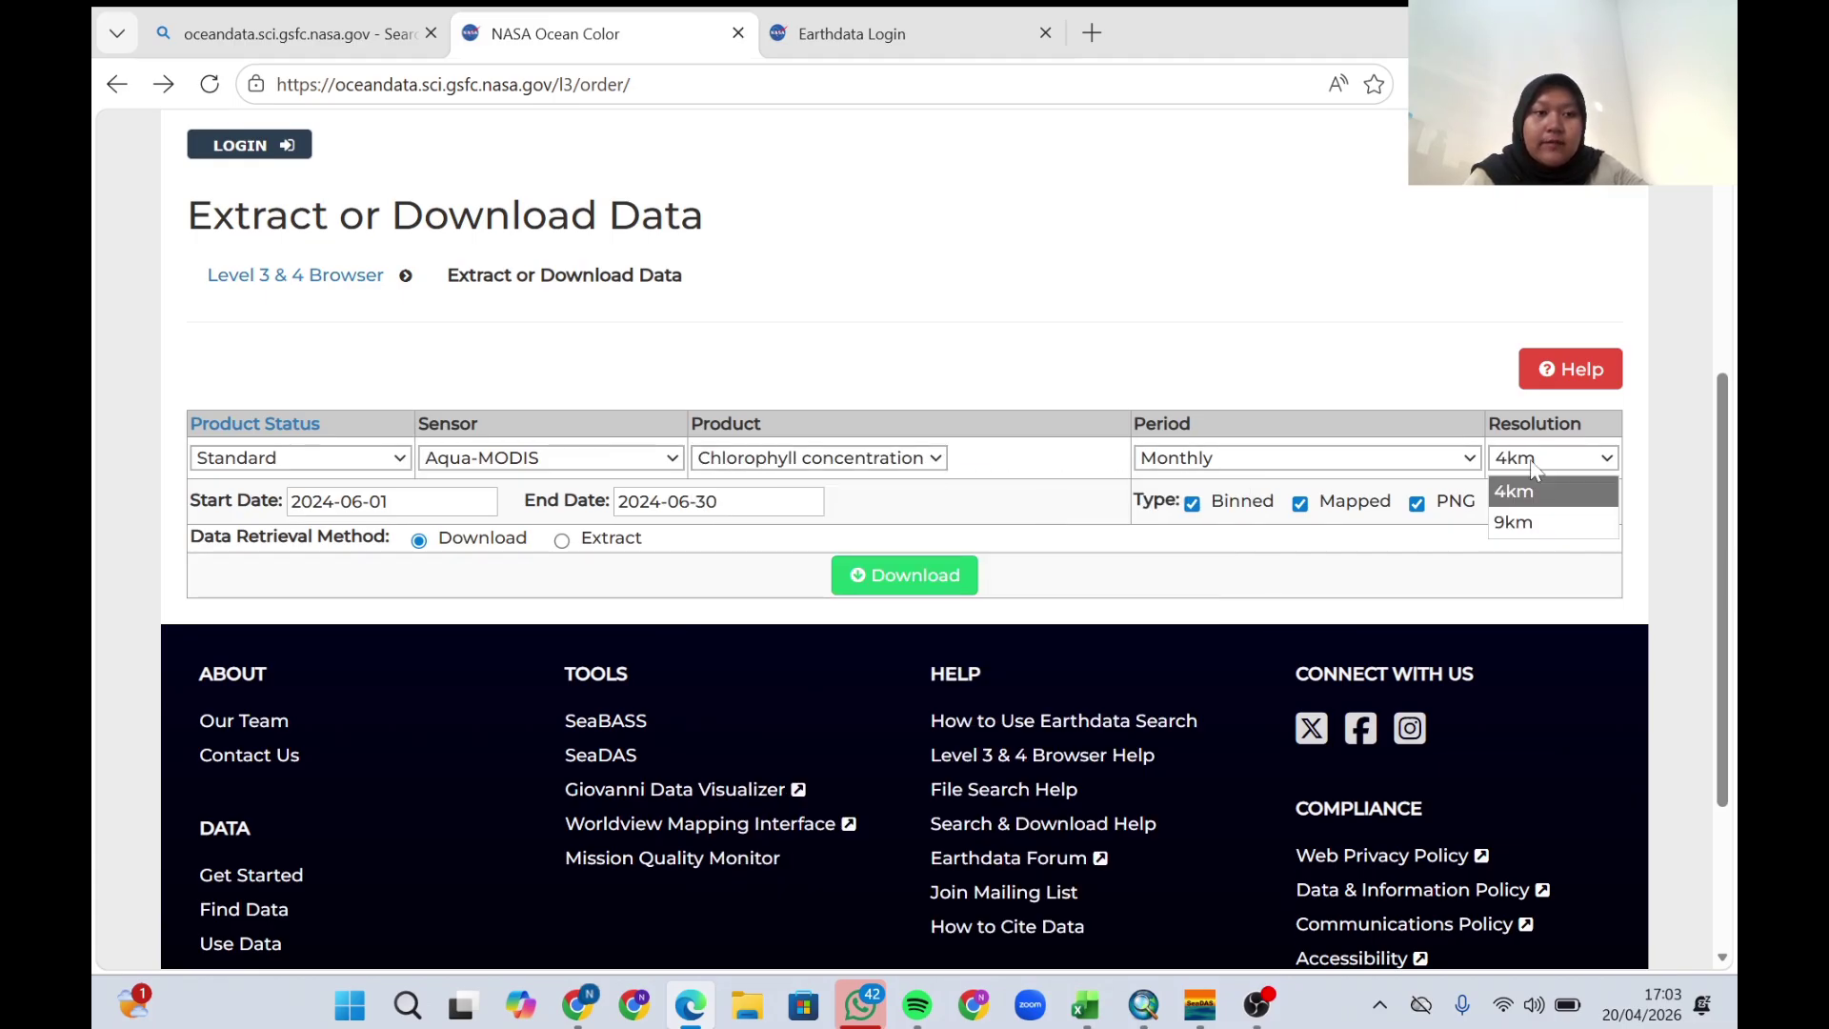
click(1533, 523)
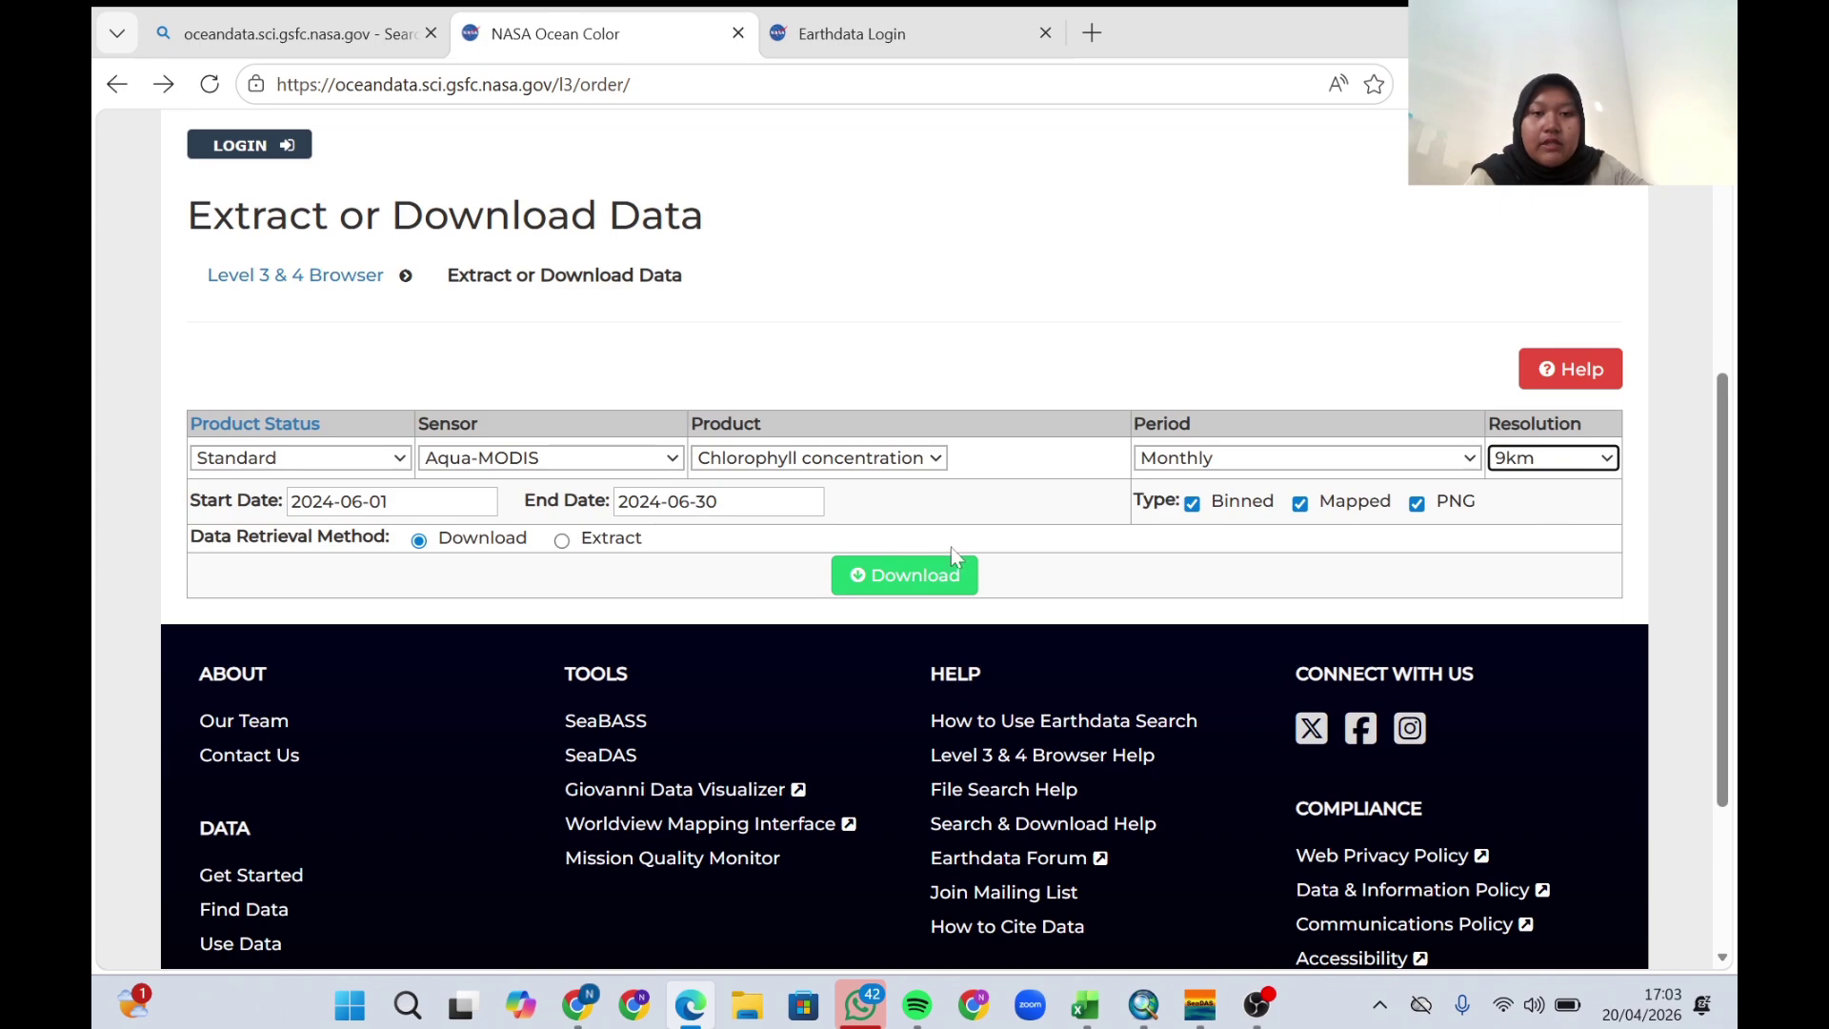
click(932, 573)
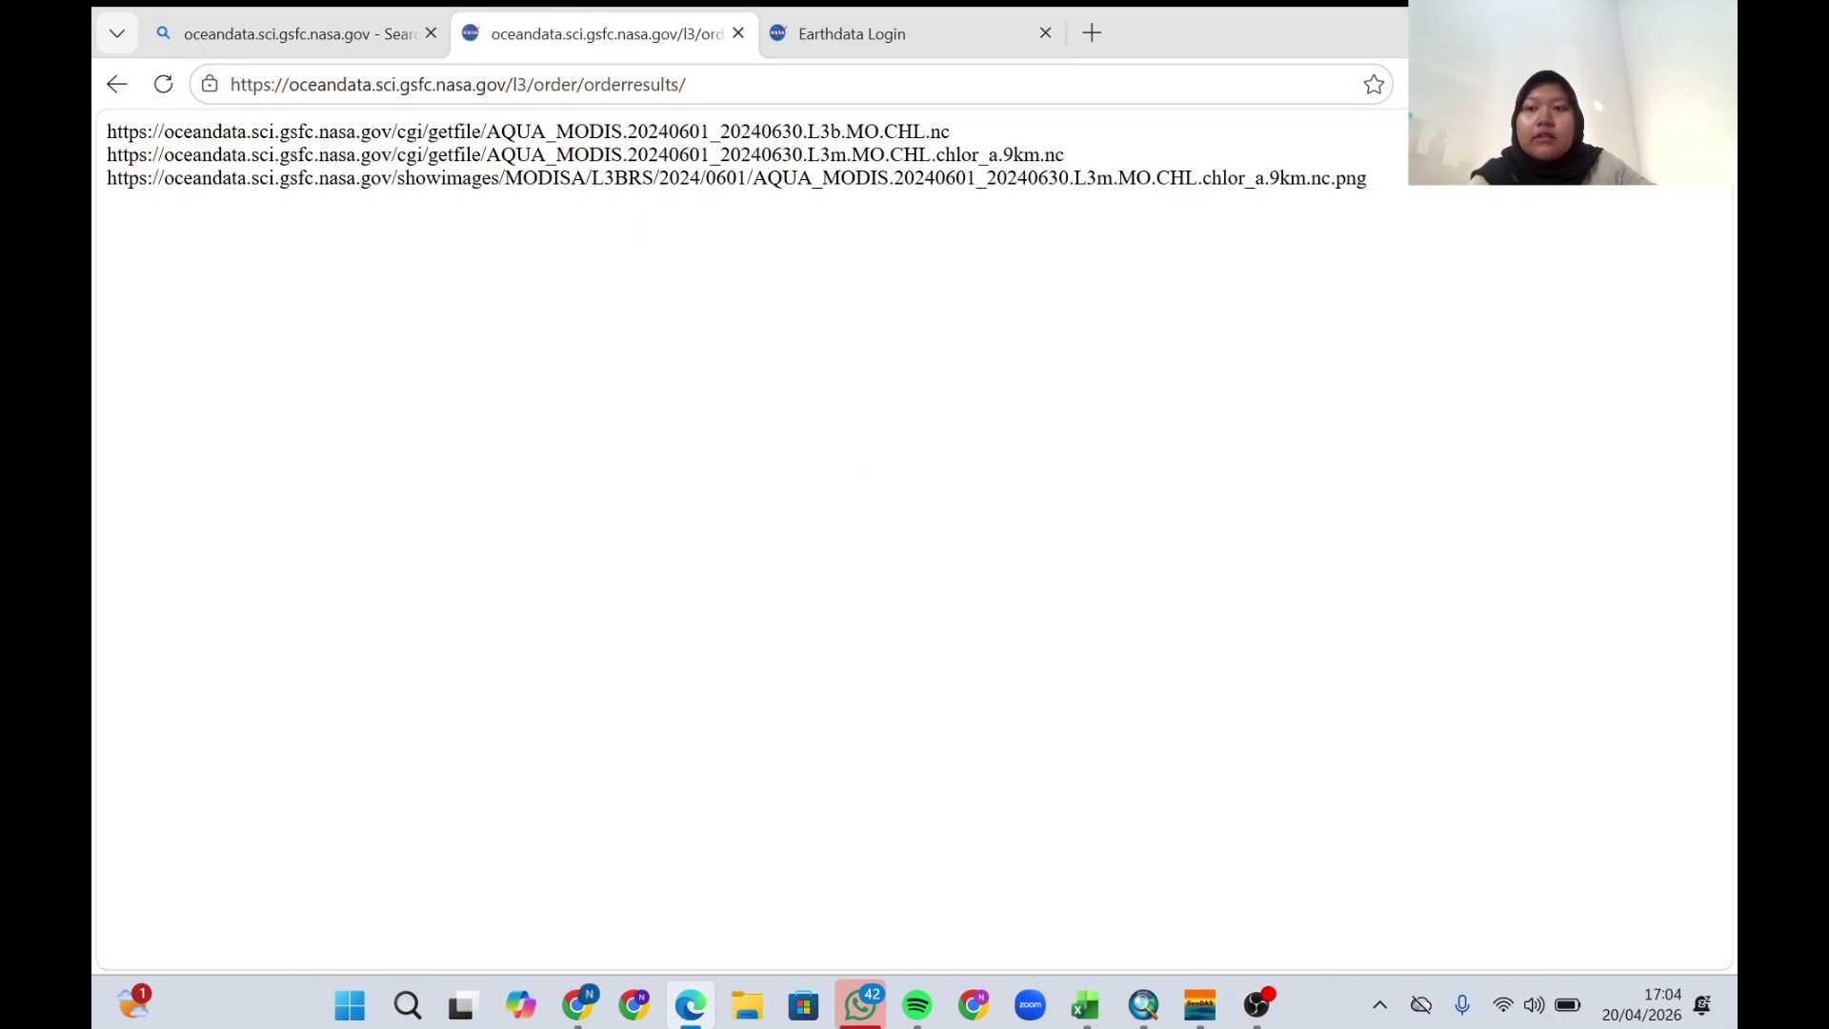
Download AQUA_MODIS.20240601_20240630.L3m.MO.CHL.chlor_a.9km.nc from its link in the results.
triple_click(227, 157)
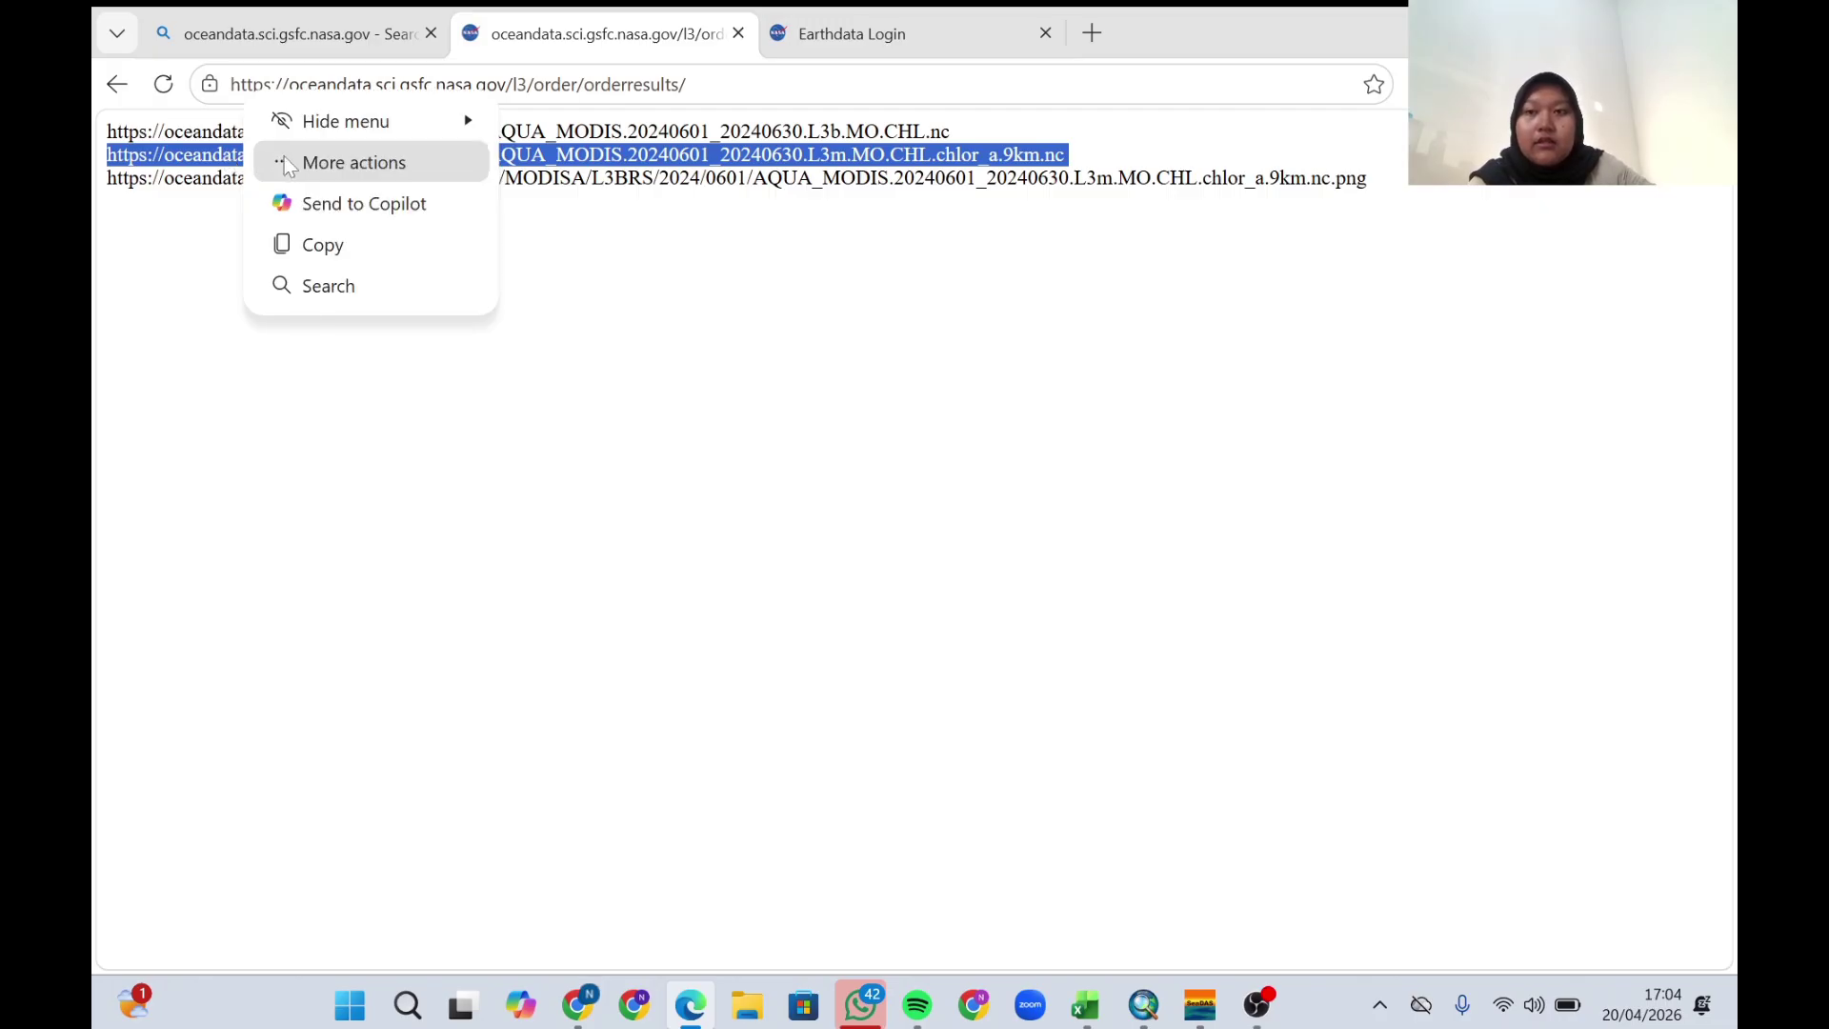
click(306, 164)
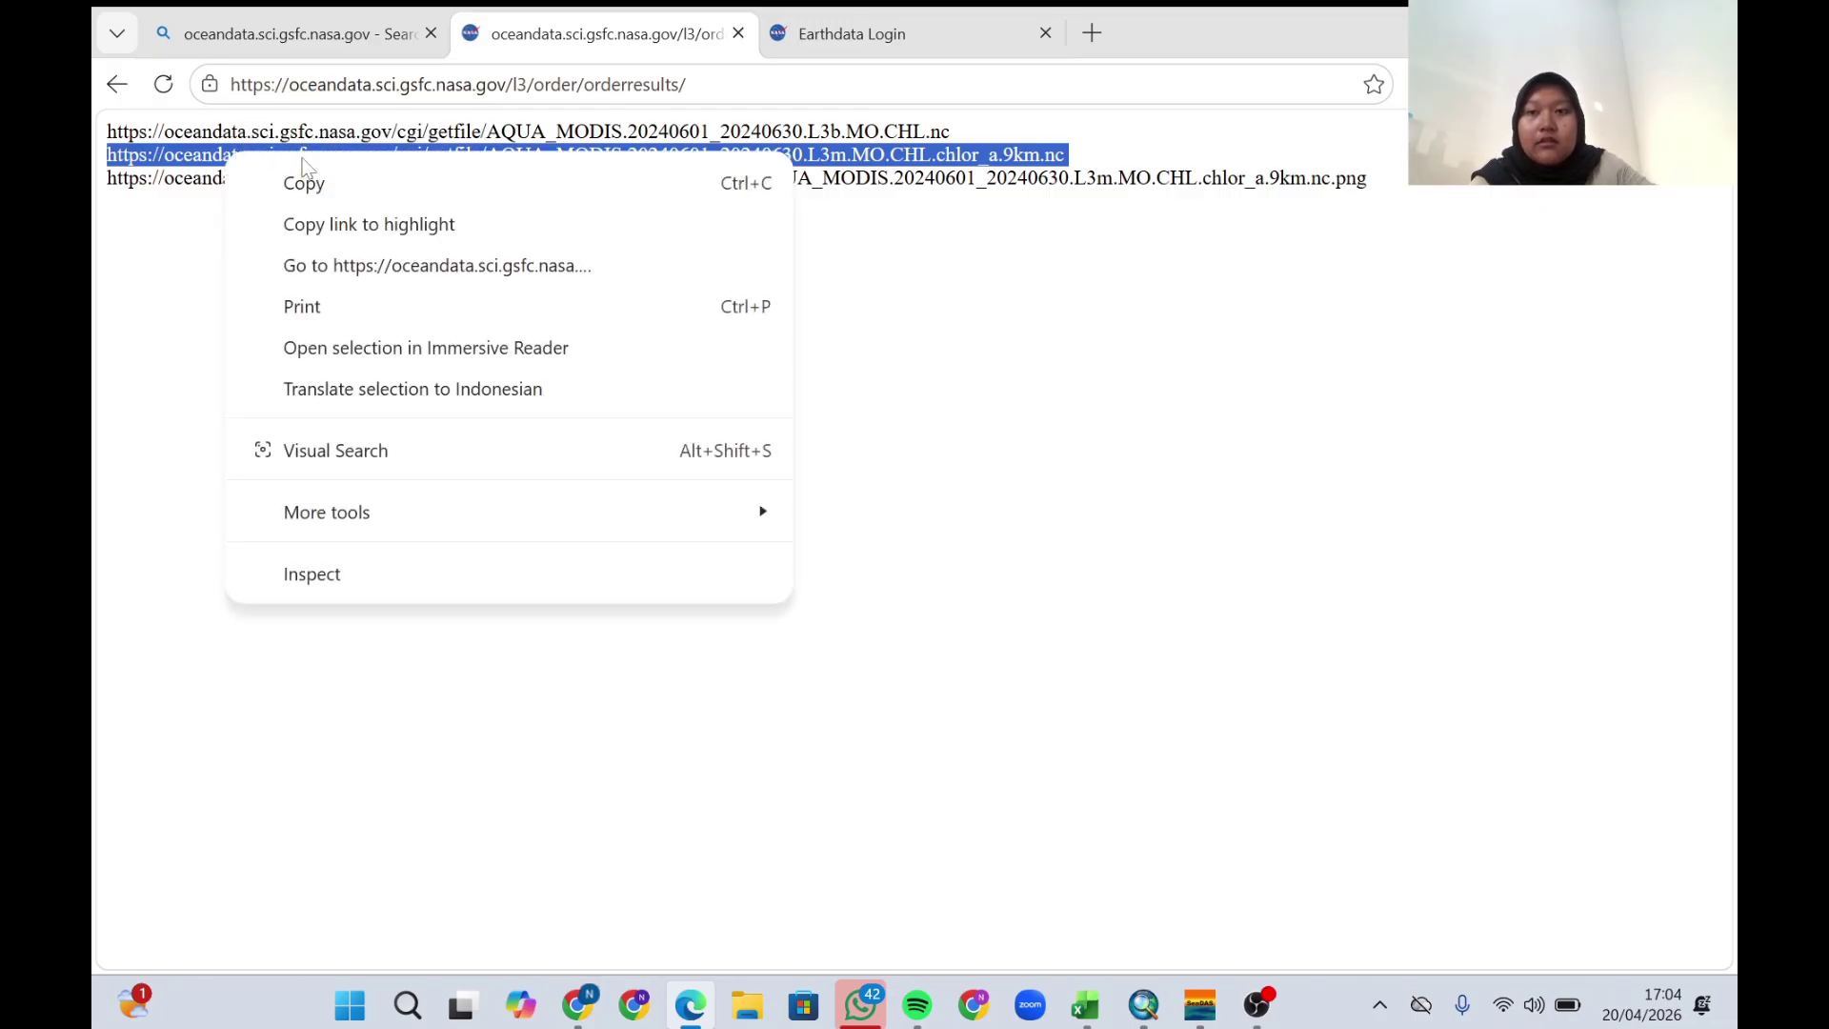
click(415, 263)
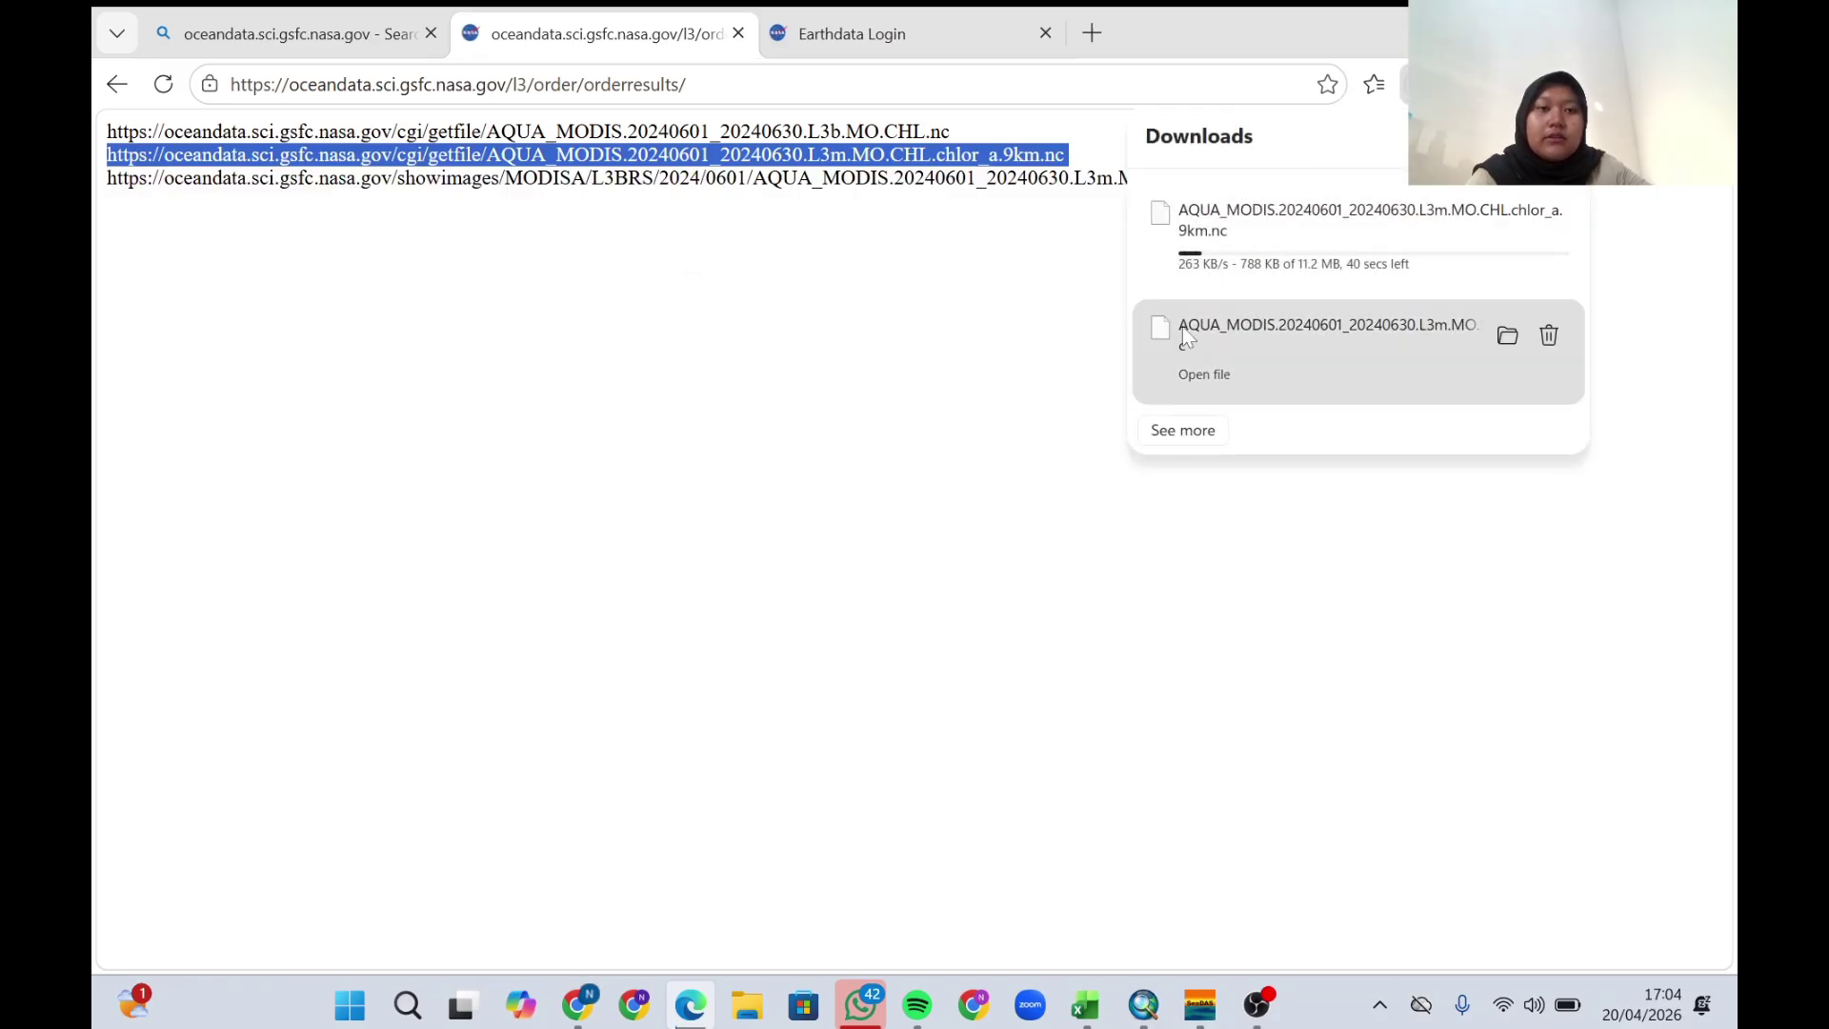
Switch to SeaDAS and open AQUA_MODIS.20240601_20240630.L3m.MO.SST.sst.9km.nc from the LAP folder.
key(alt+Tab)
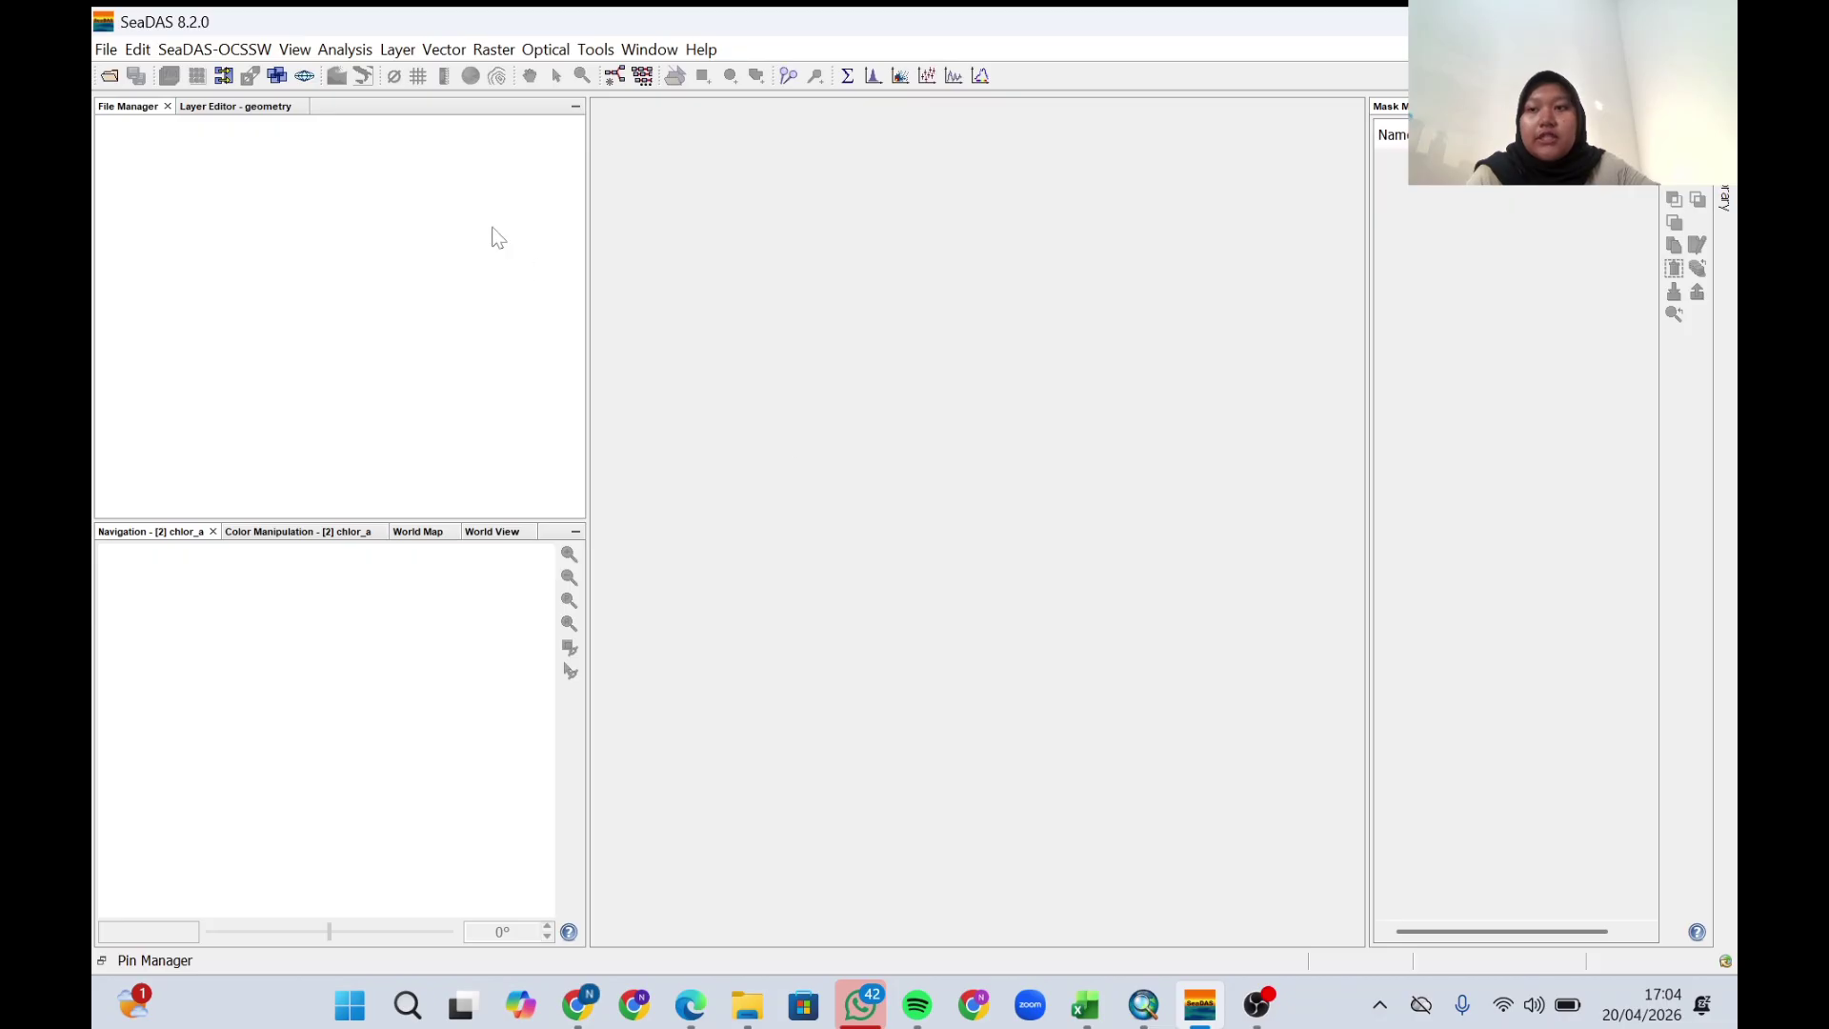
click(106, 50)
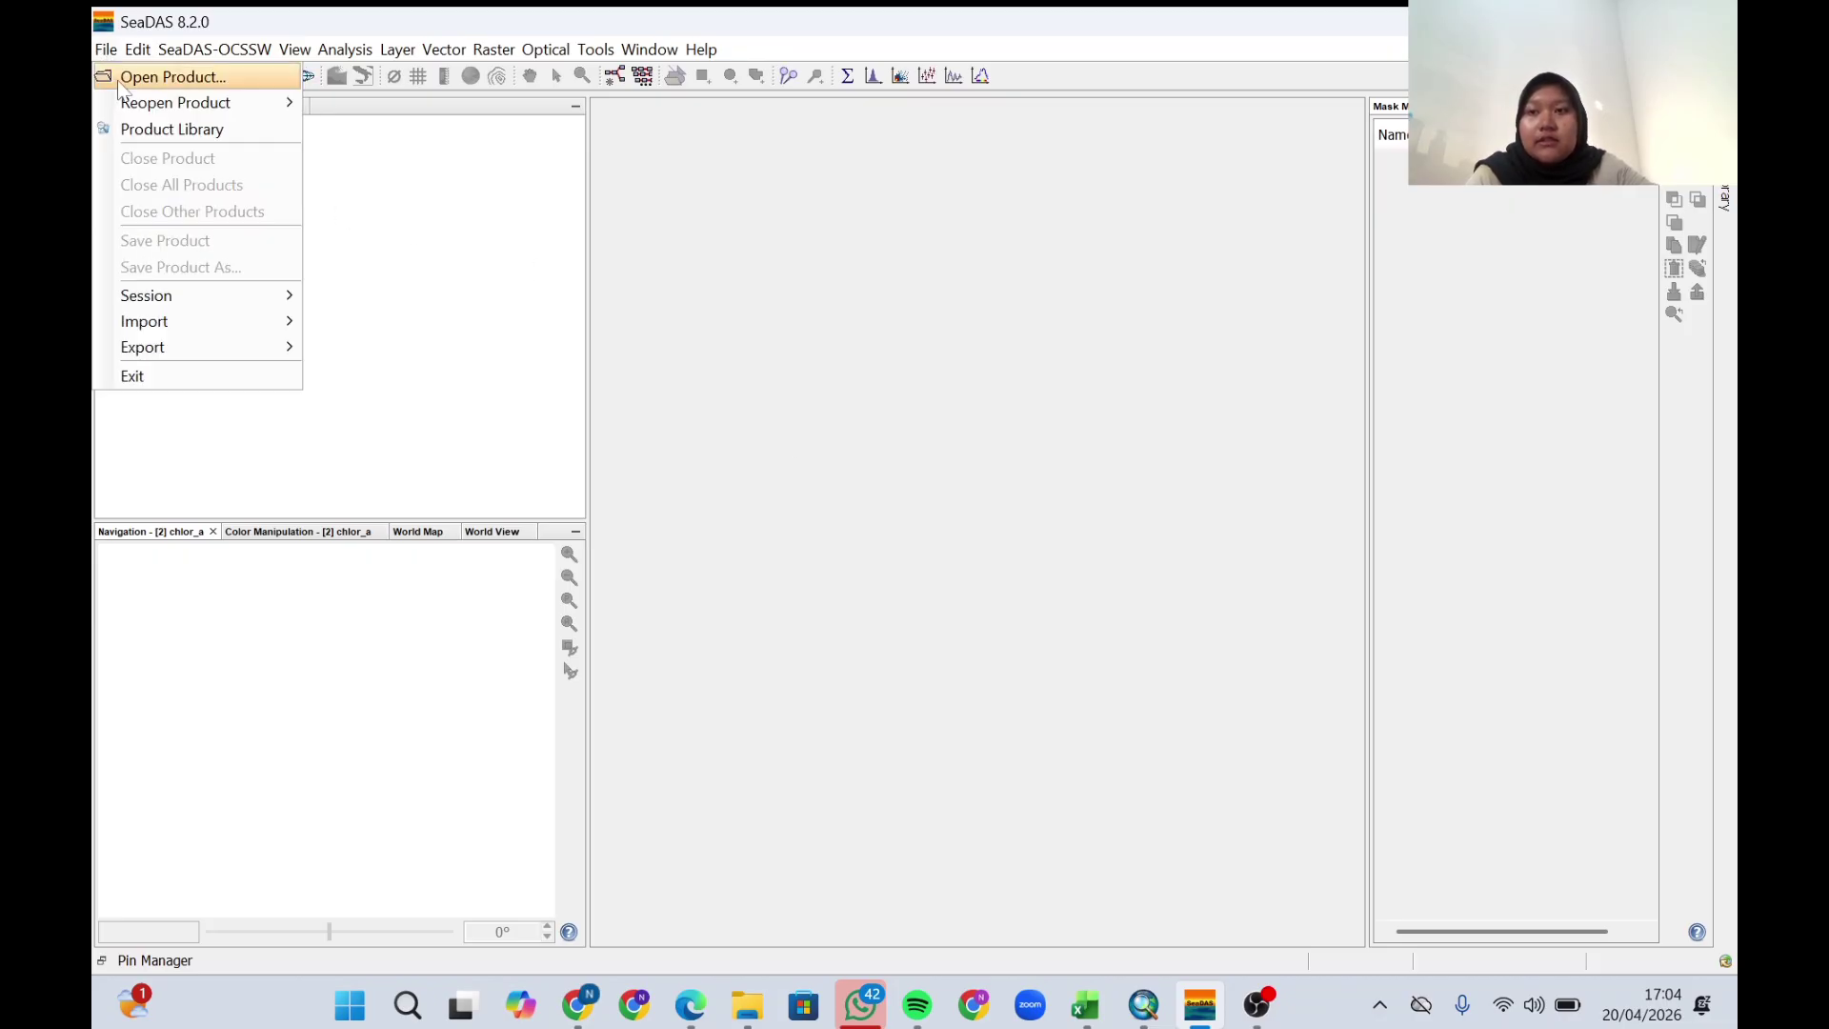
click(121, 84)
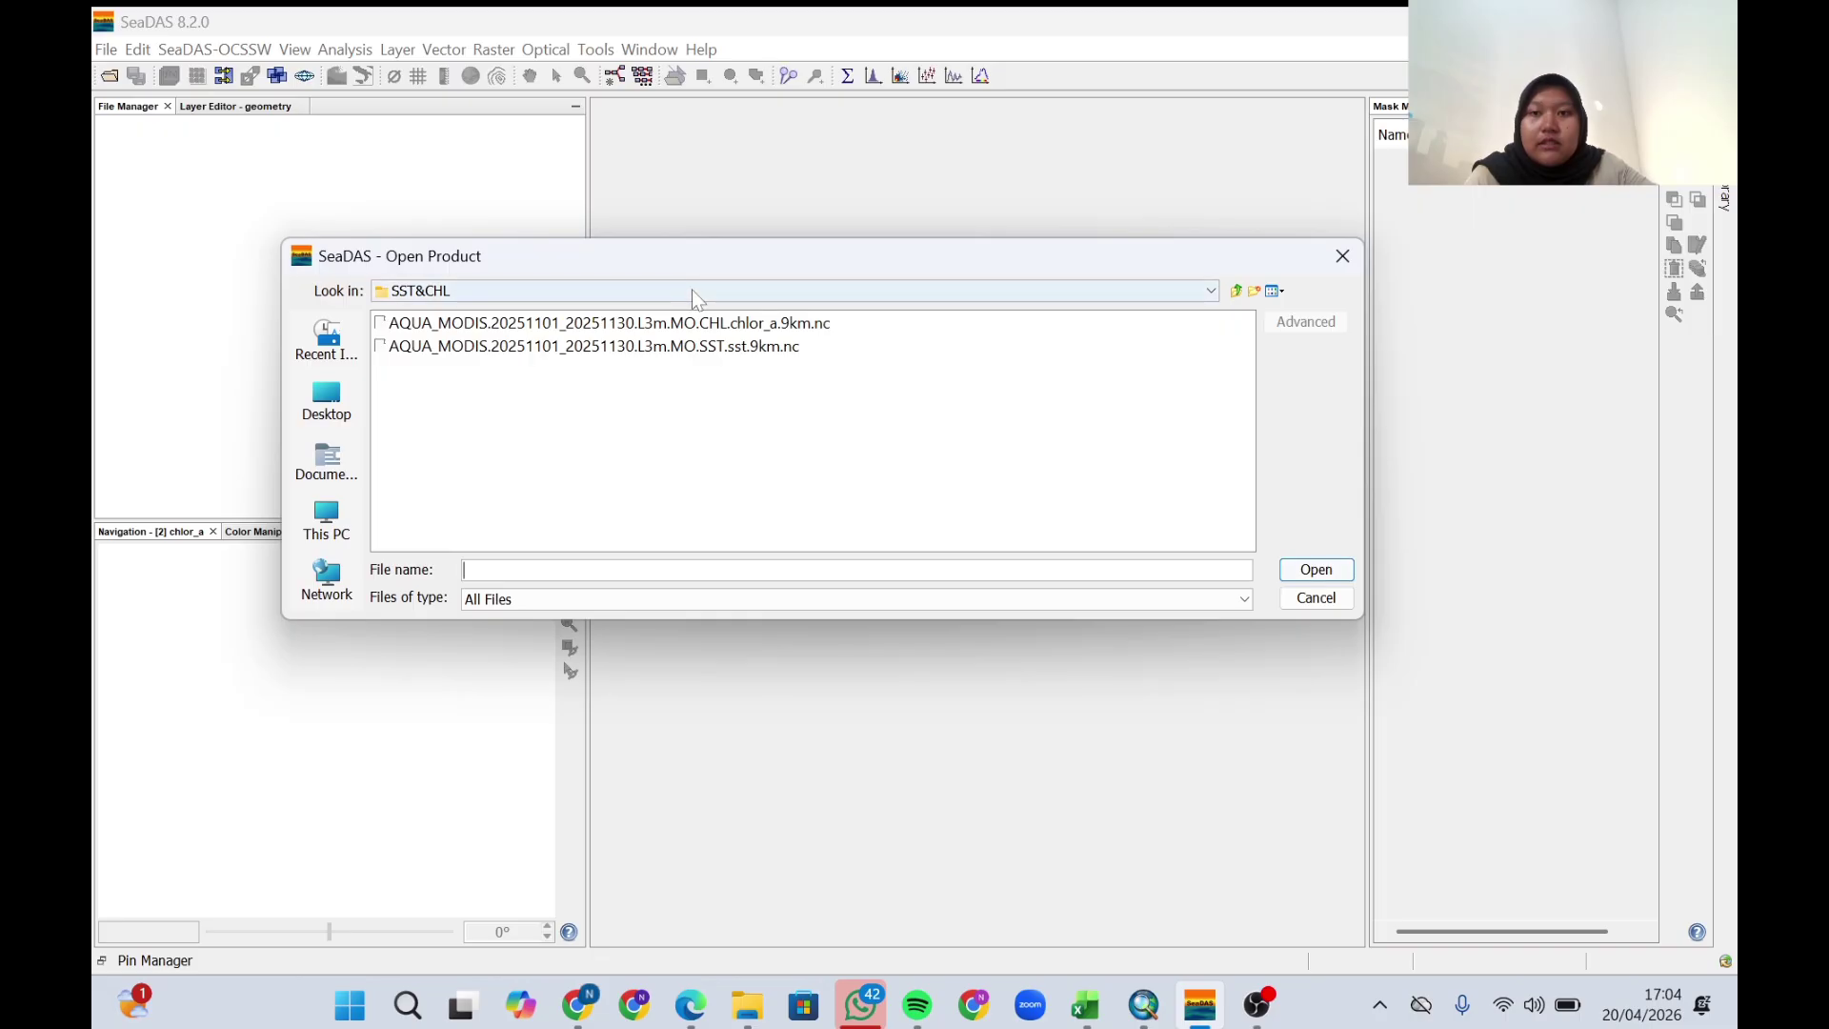
click(326, 462)
click(1104, 291)
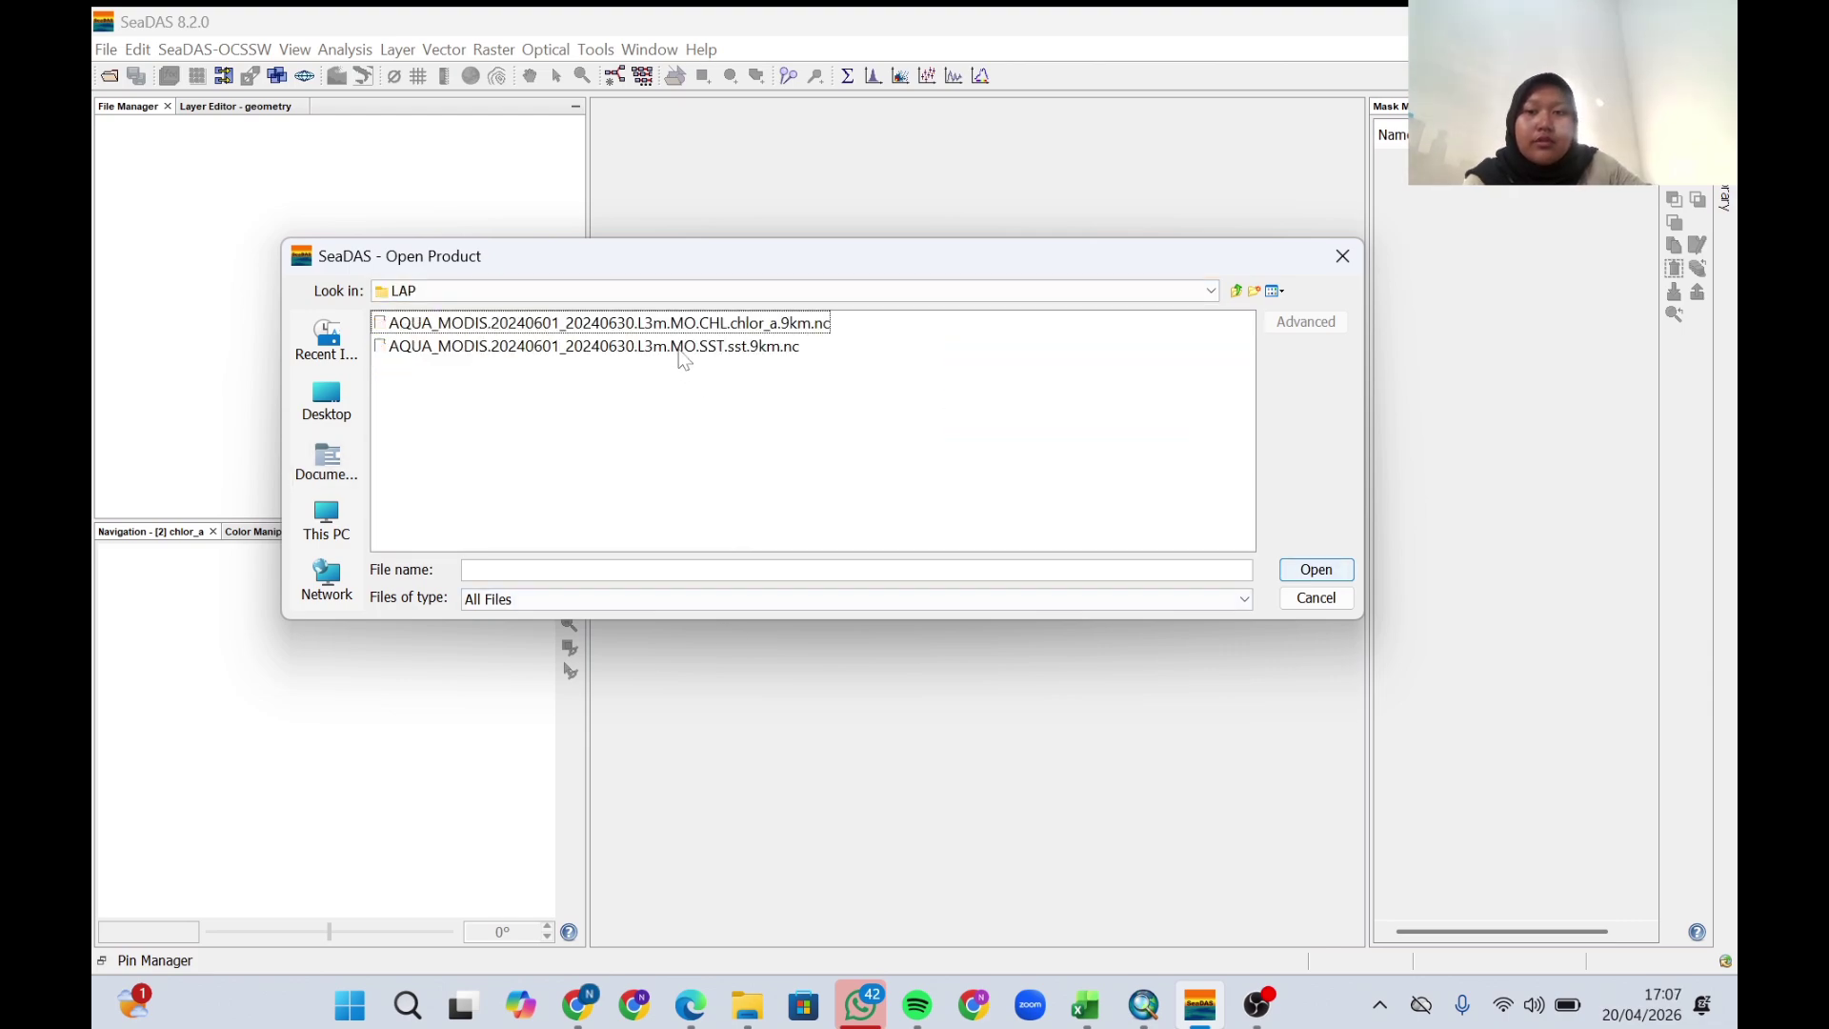
click(686, 348)
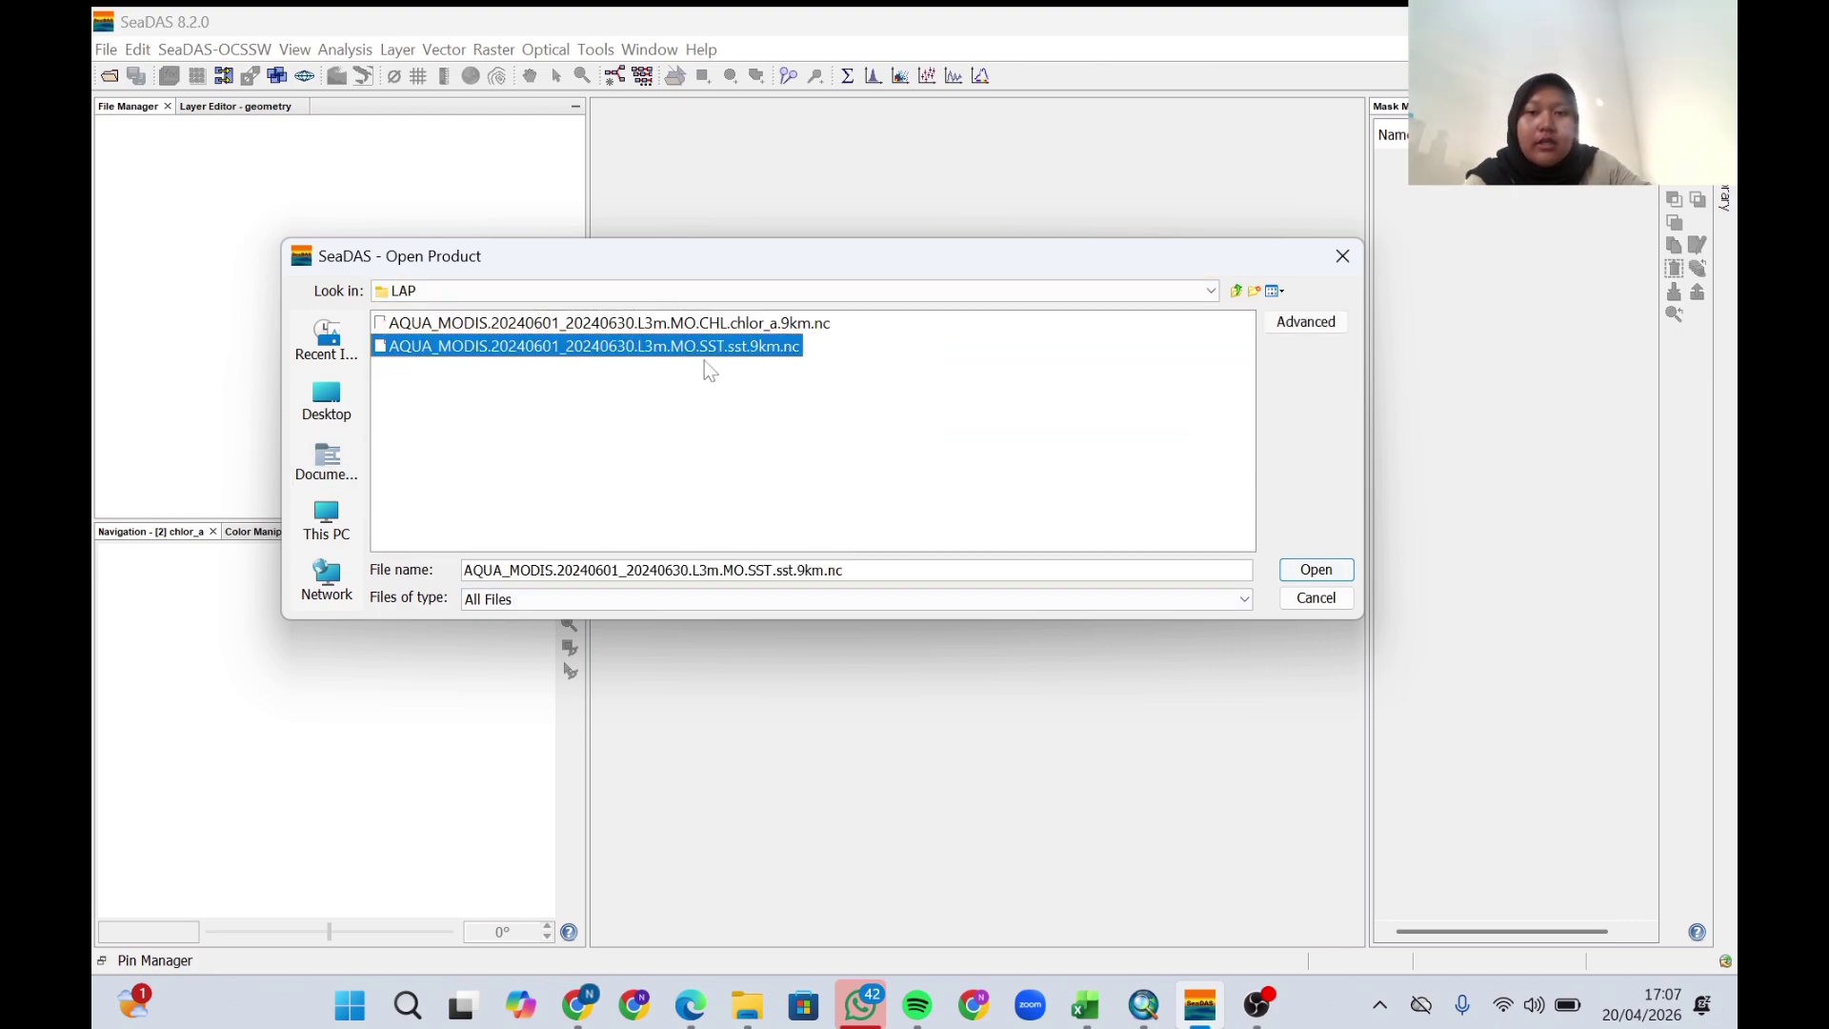
click(1311, 571)
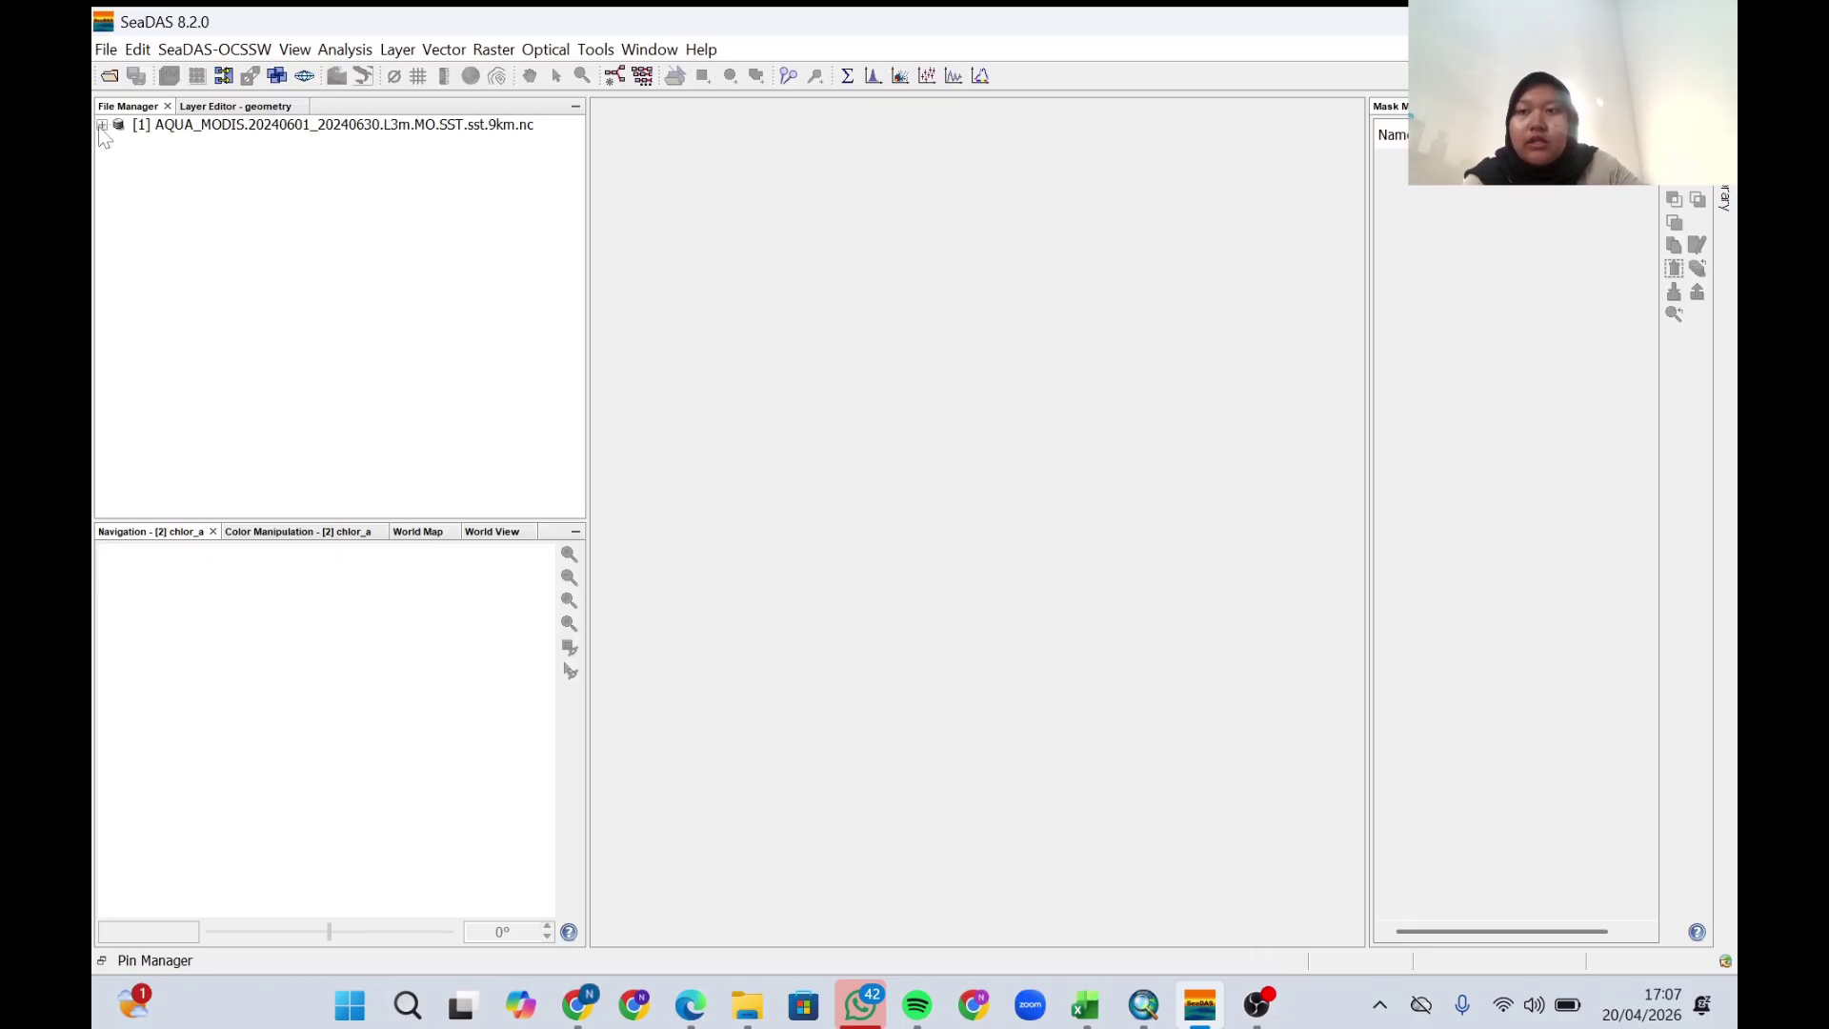
Display the sst band of the opened product and zoom in on the Indonesian region.
click(102, 125)
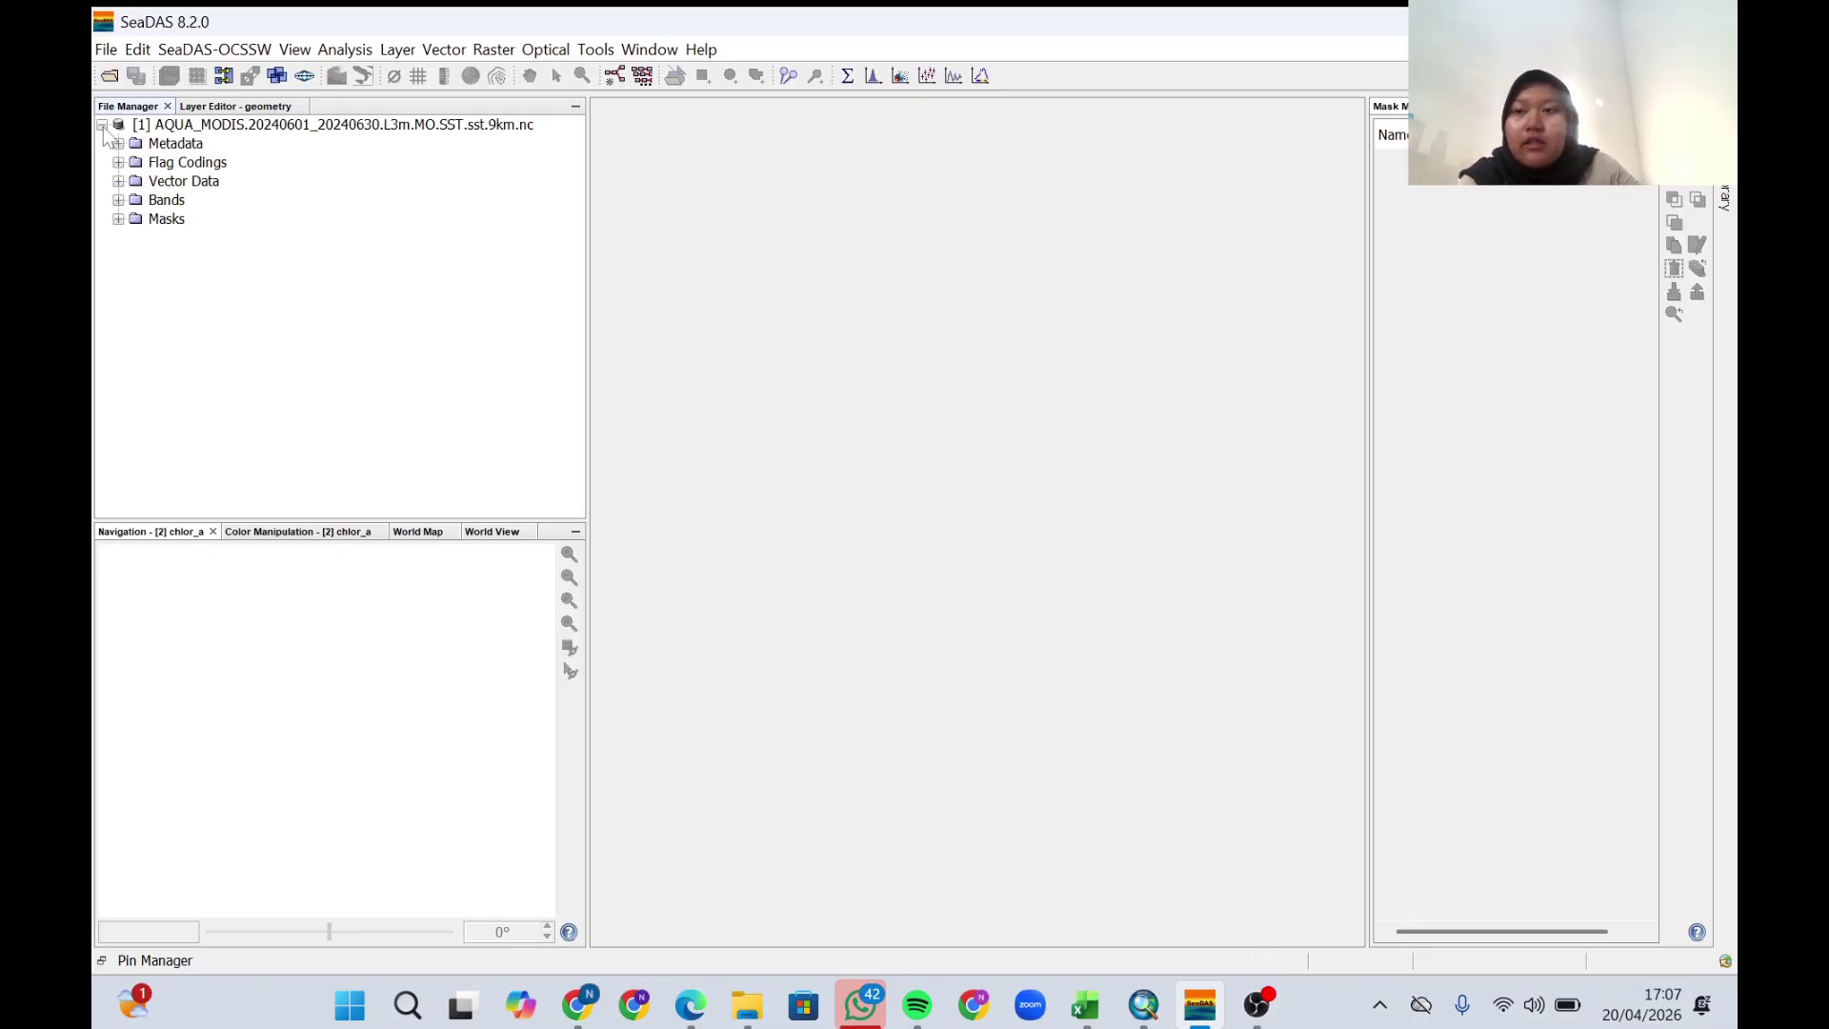
click(118, 201)
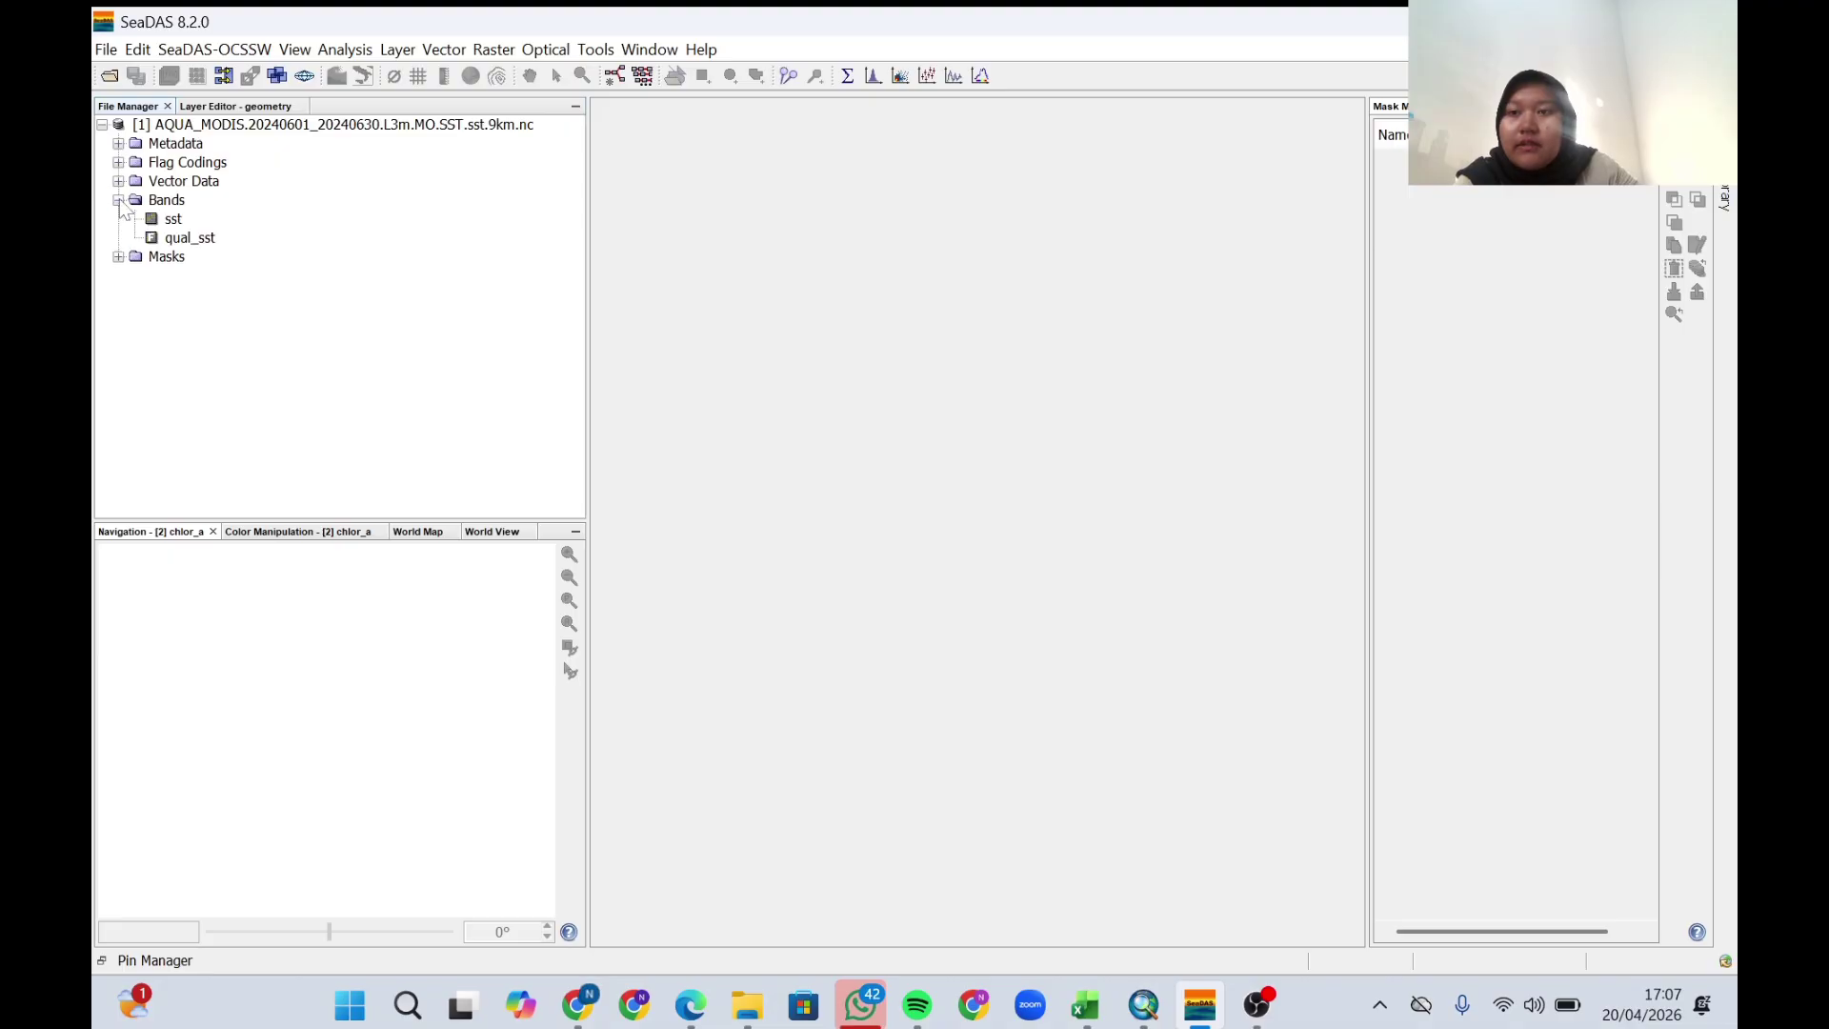
double_click(172, 220)
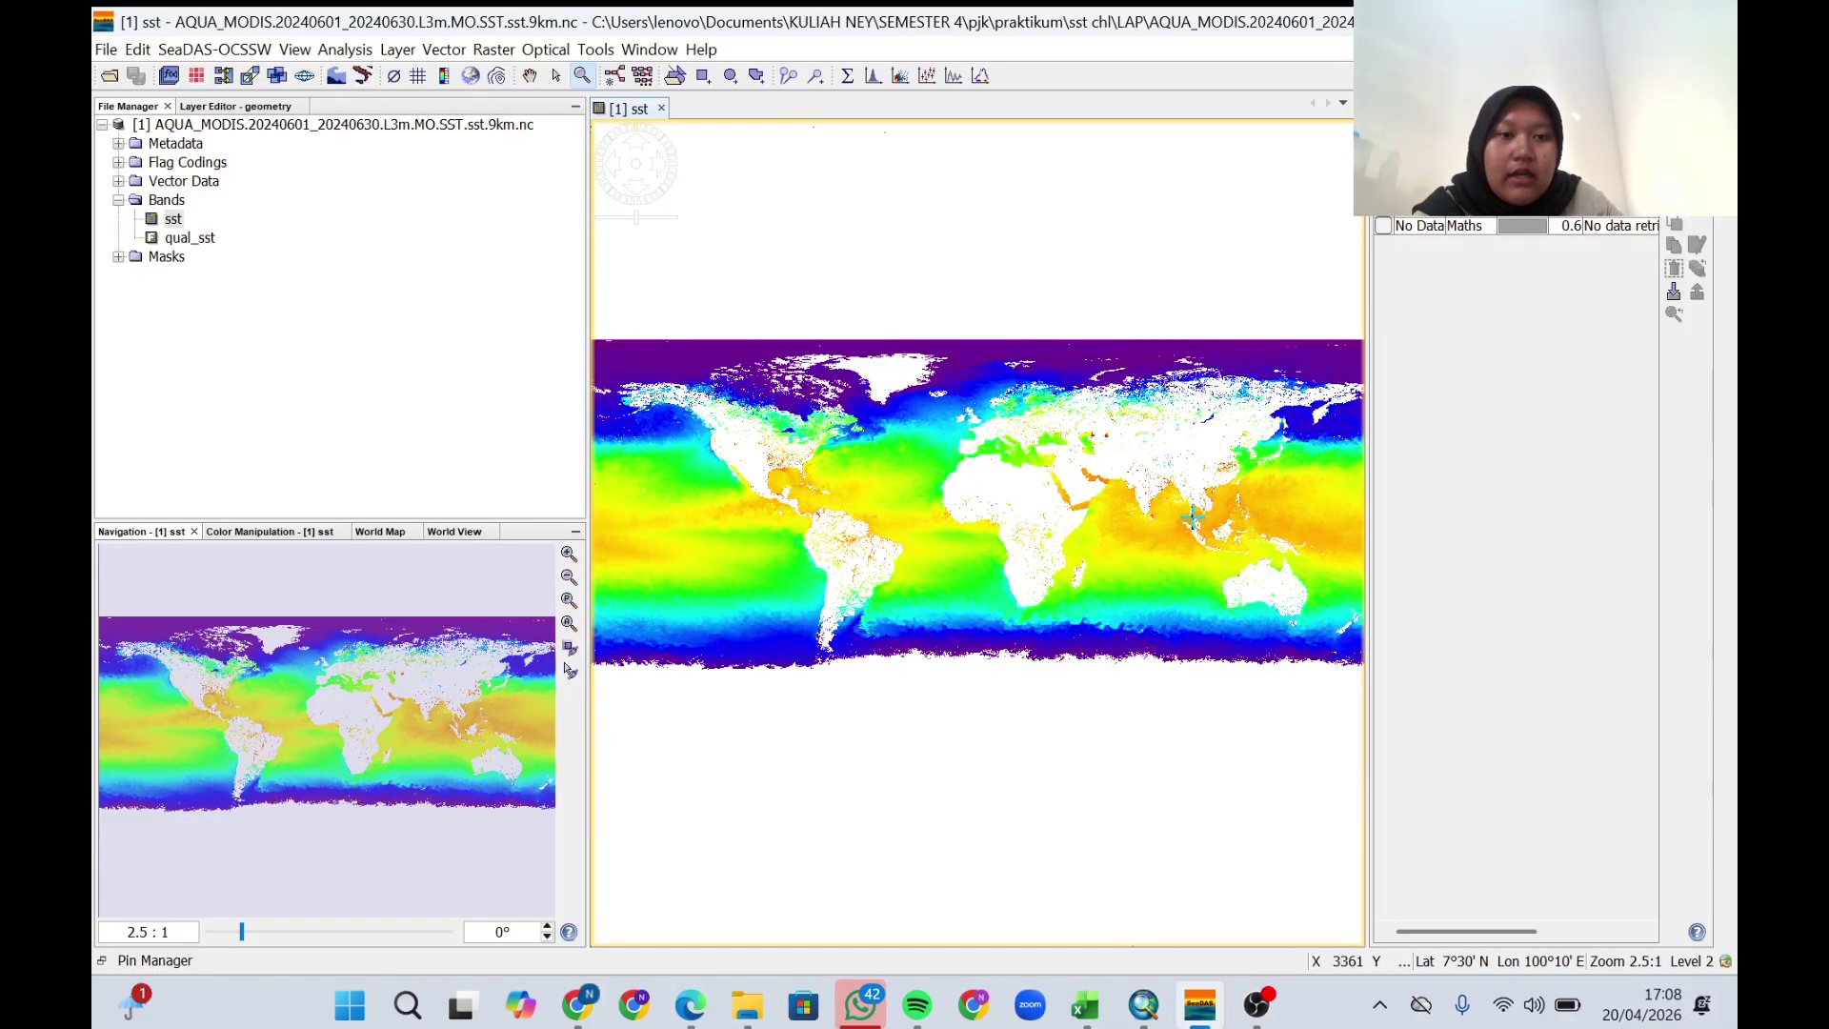
drag(1191, 517, 1256, 576)
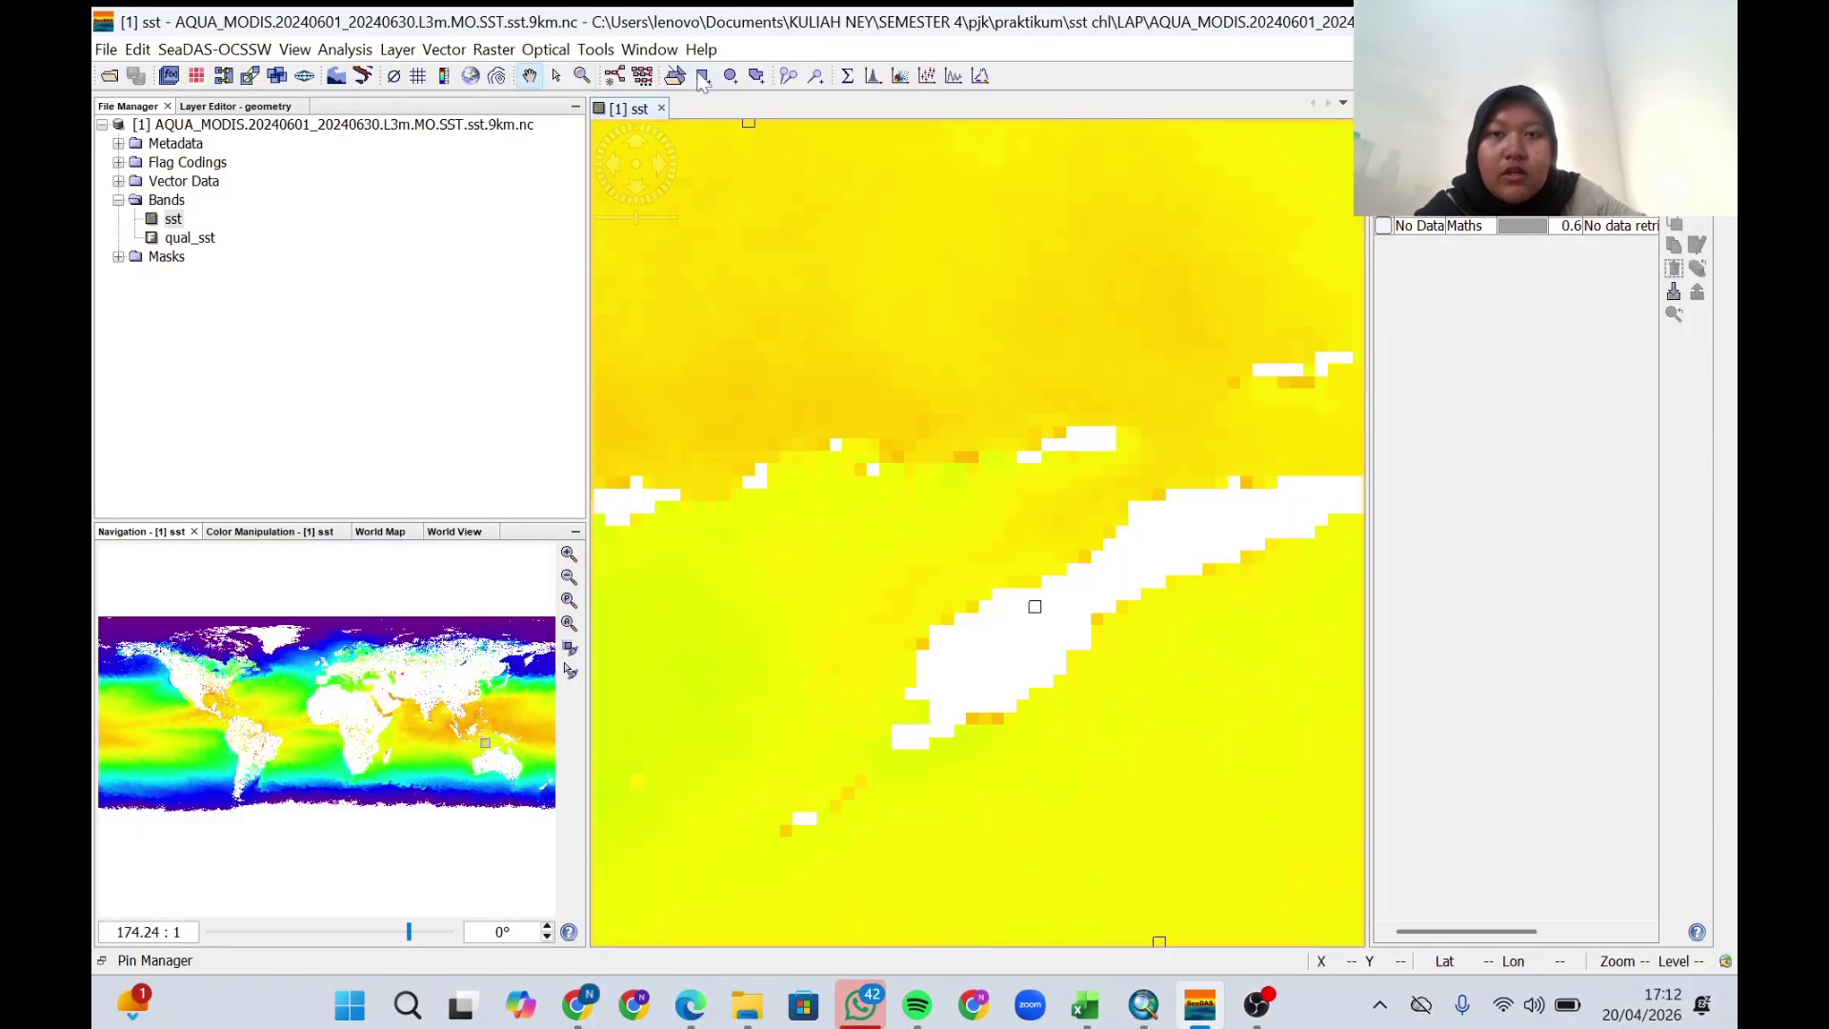
Draw a small rectangle geometry over the sea and island north of the large island and create a subset of the SST product.
click(702, 78)
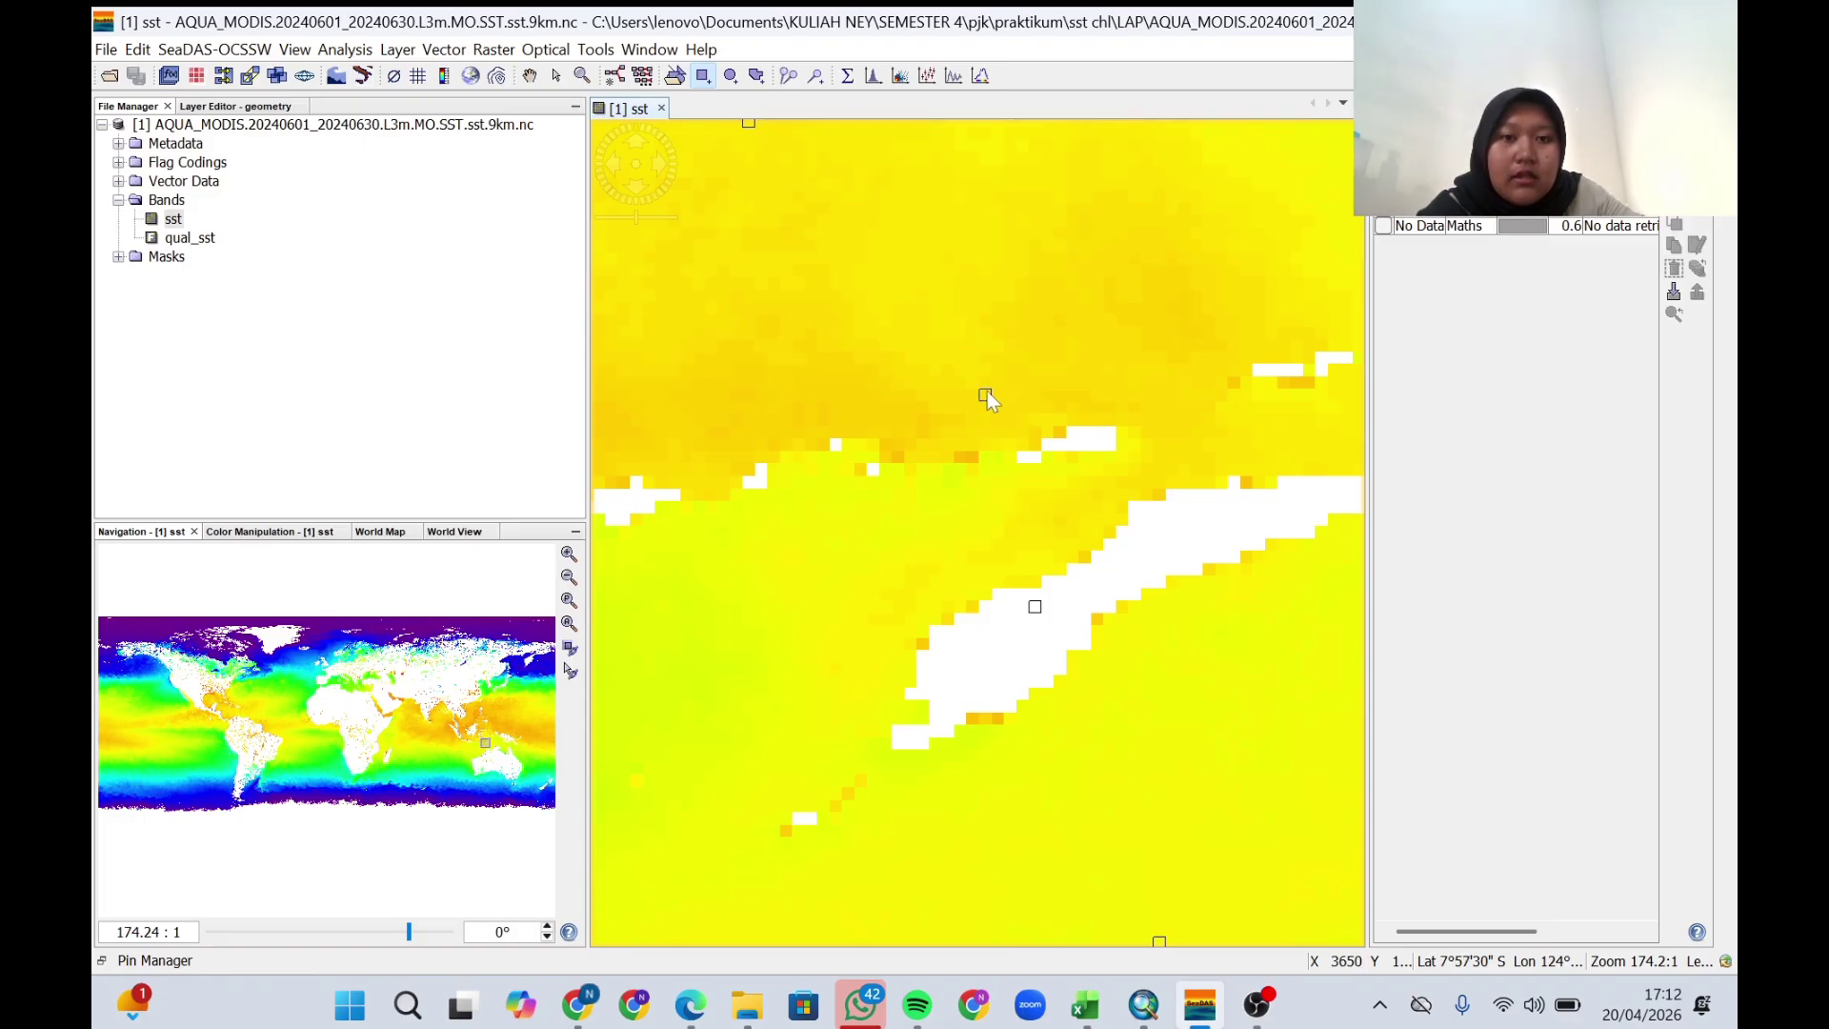
drag(988, 389, 1111, 446)
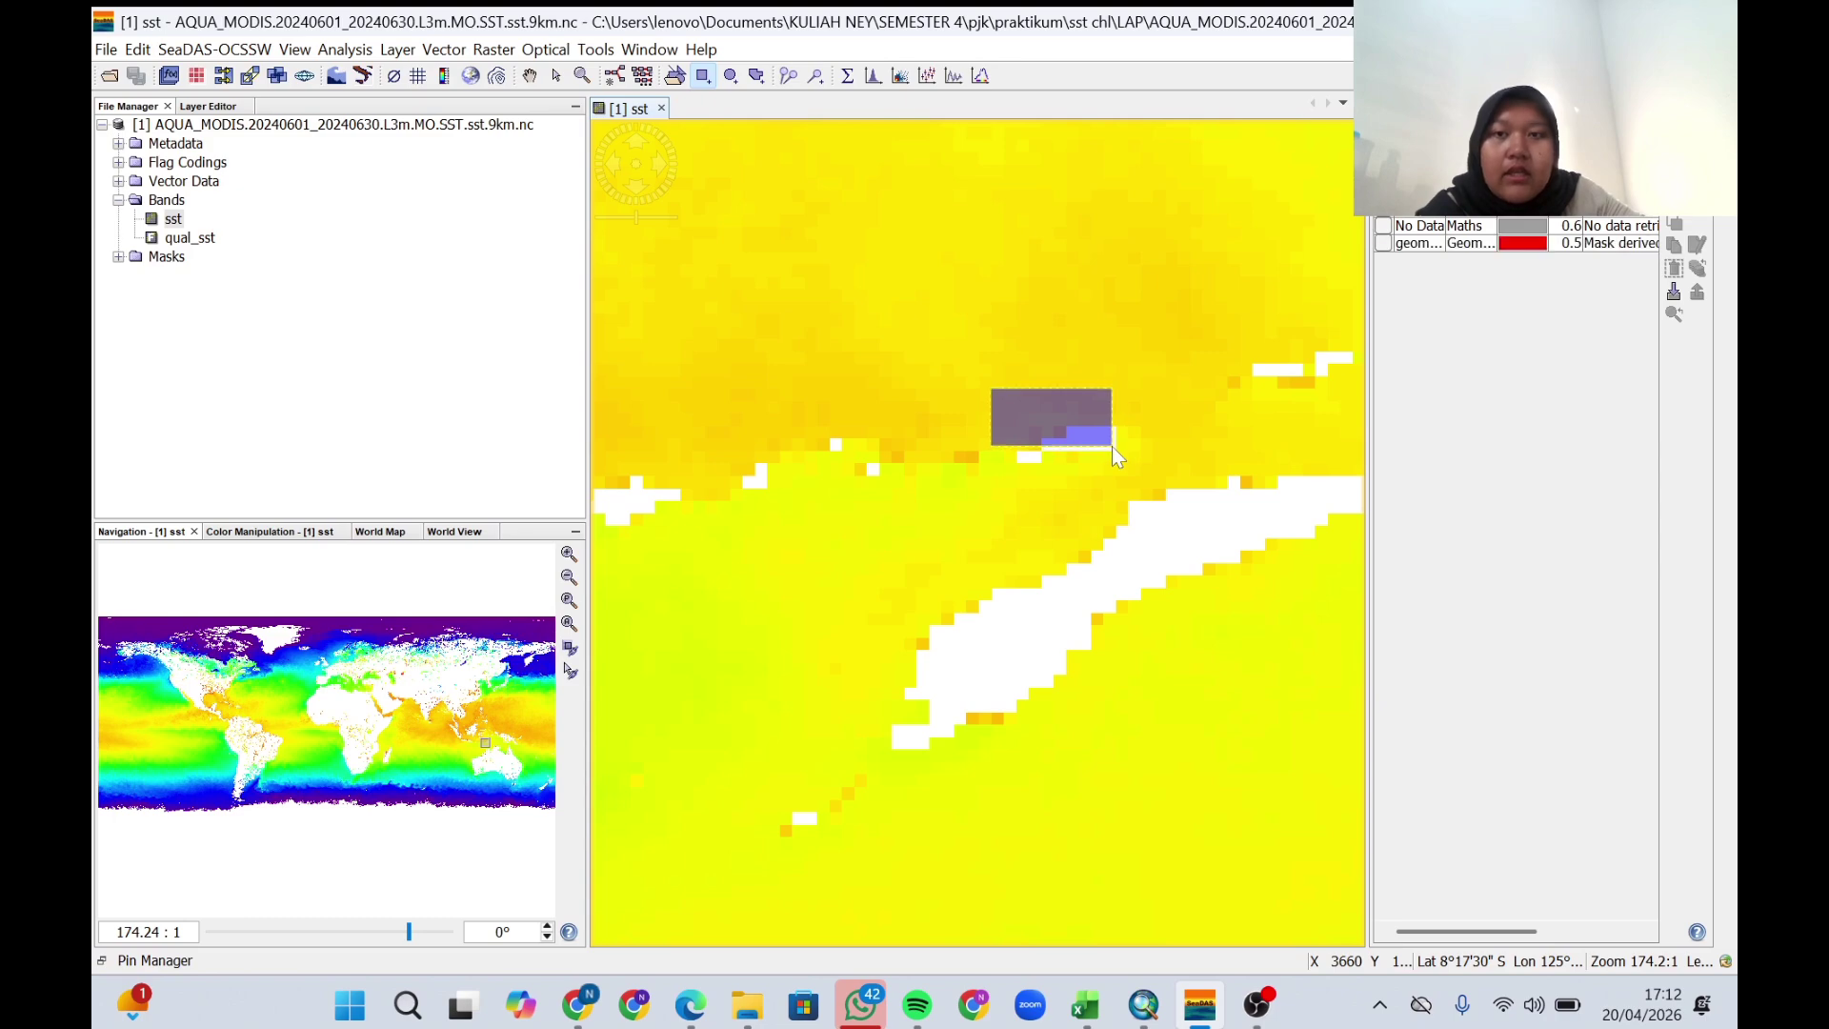
click(490, 52)
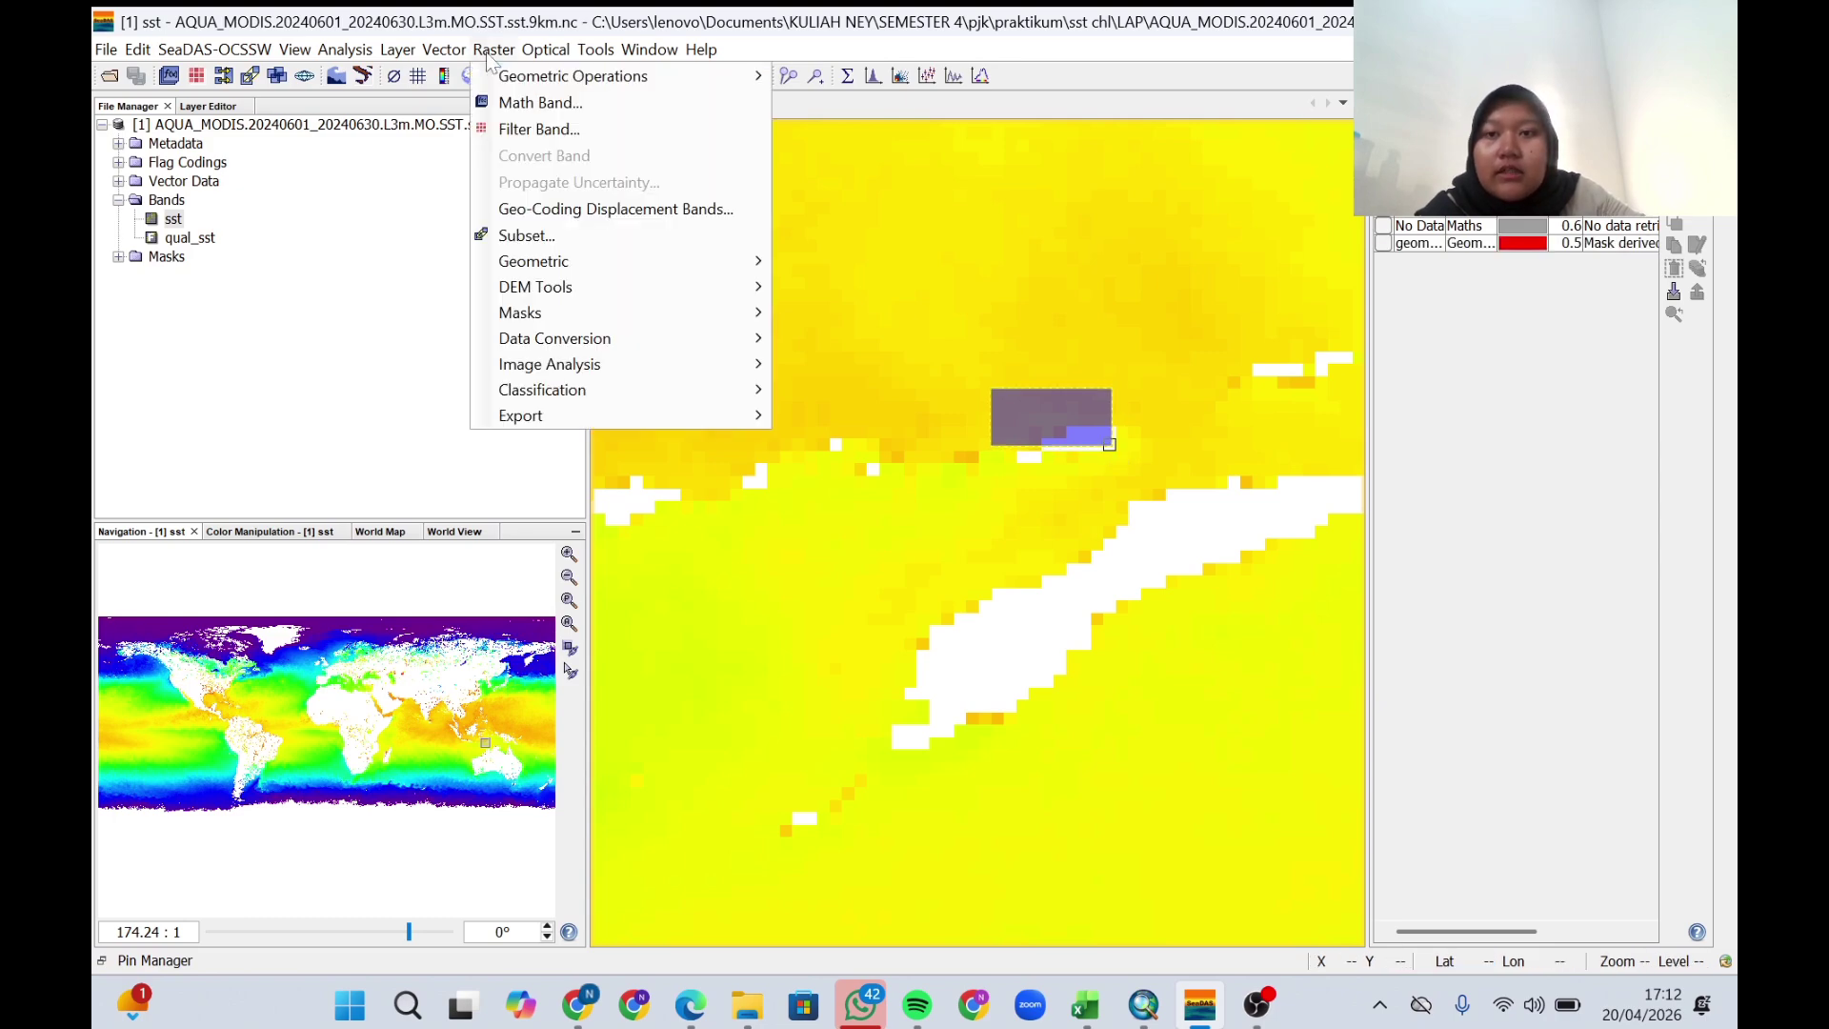
click(581, 233)
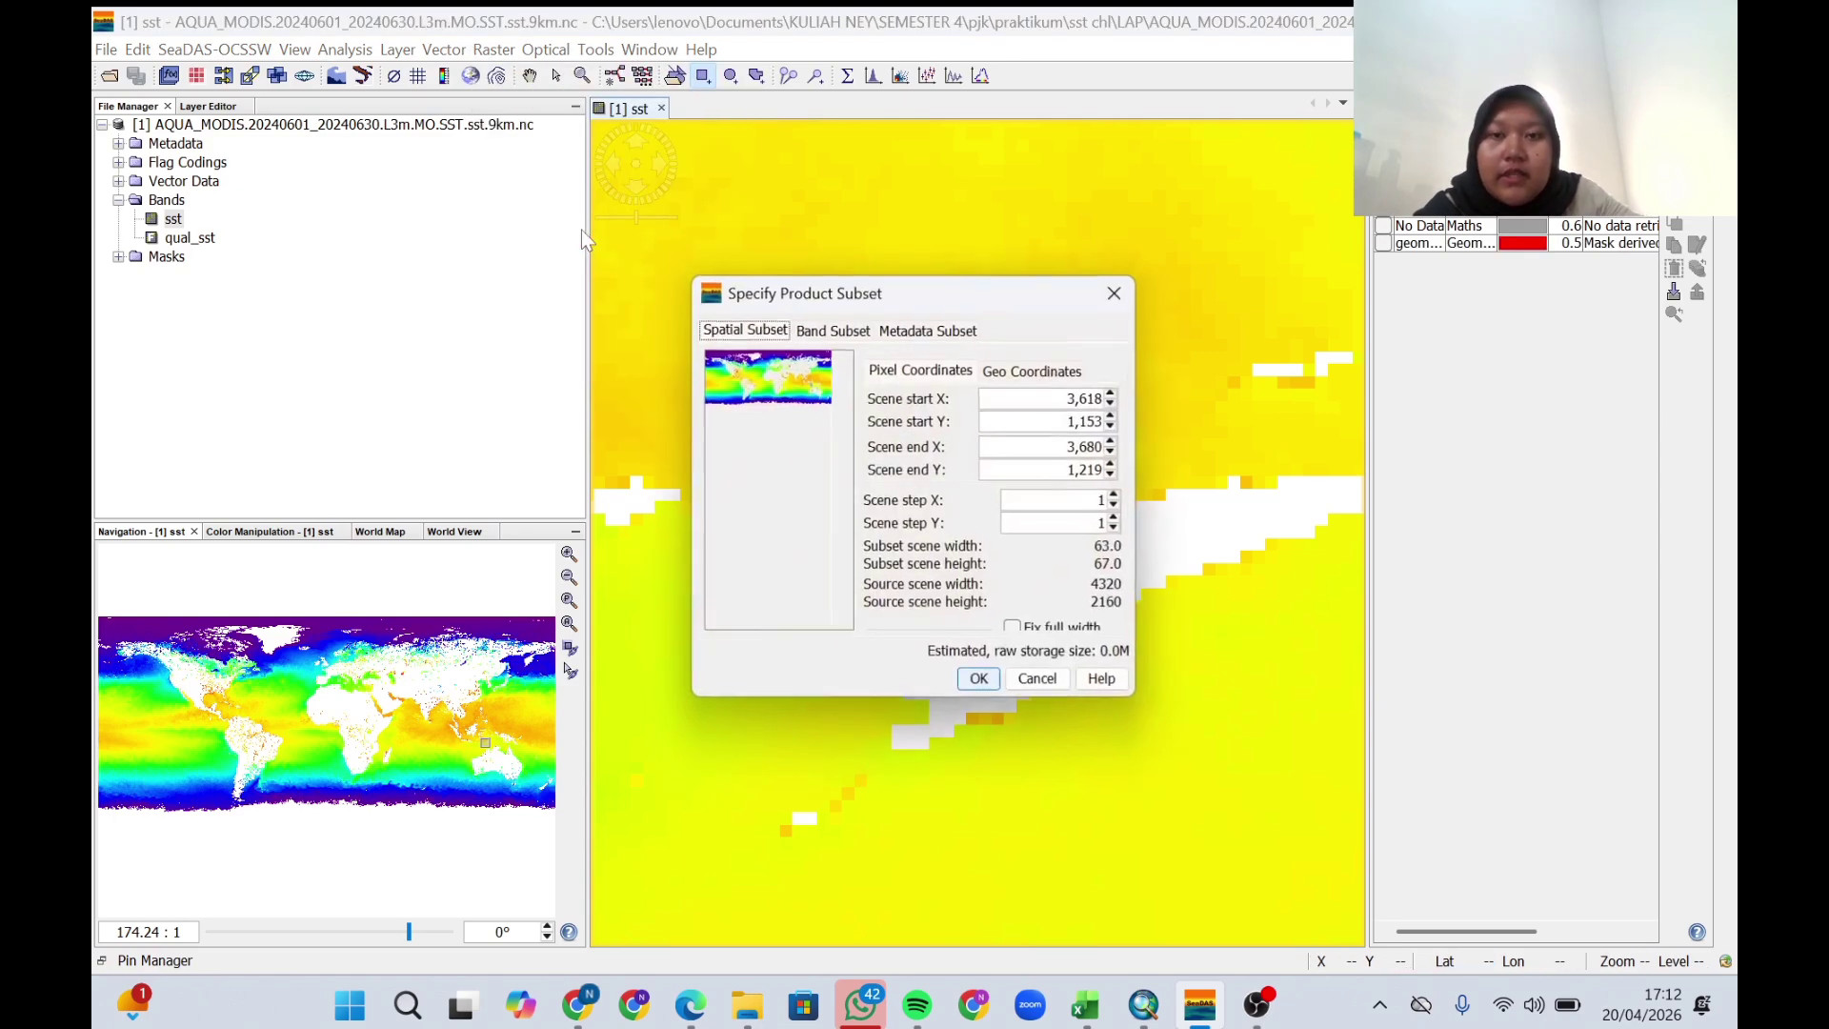
click(980, 682)
Start exporting mask pixels from the sst view using the geometry mask.
right_click(1083, 436)
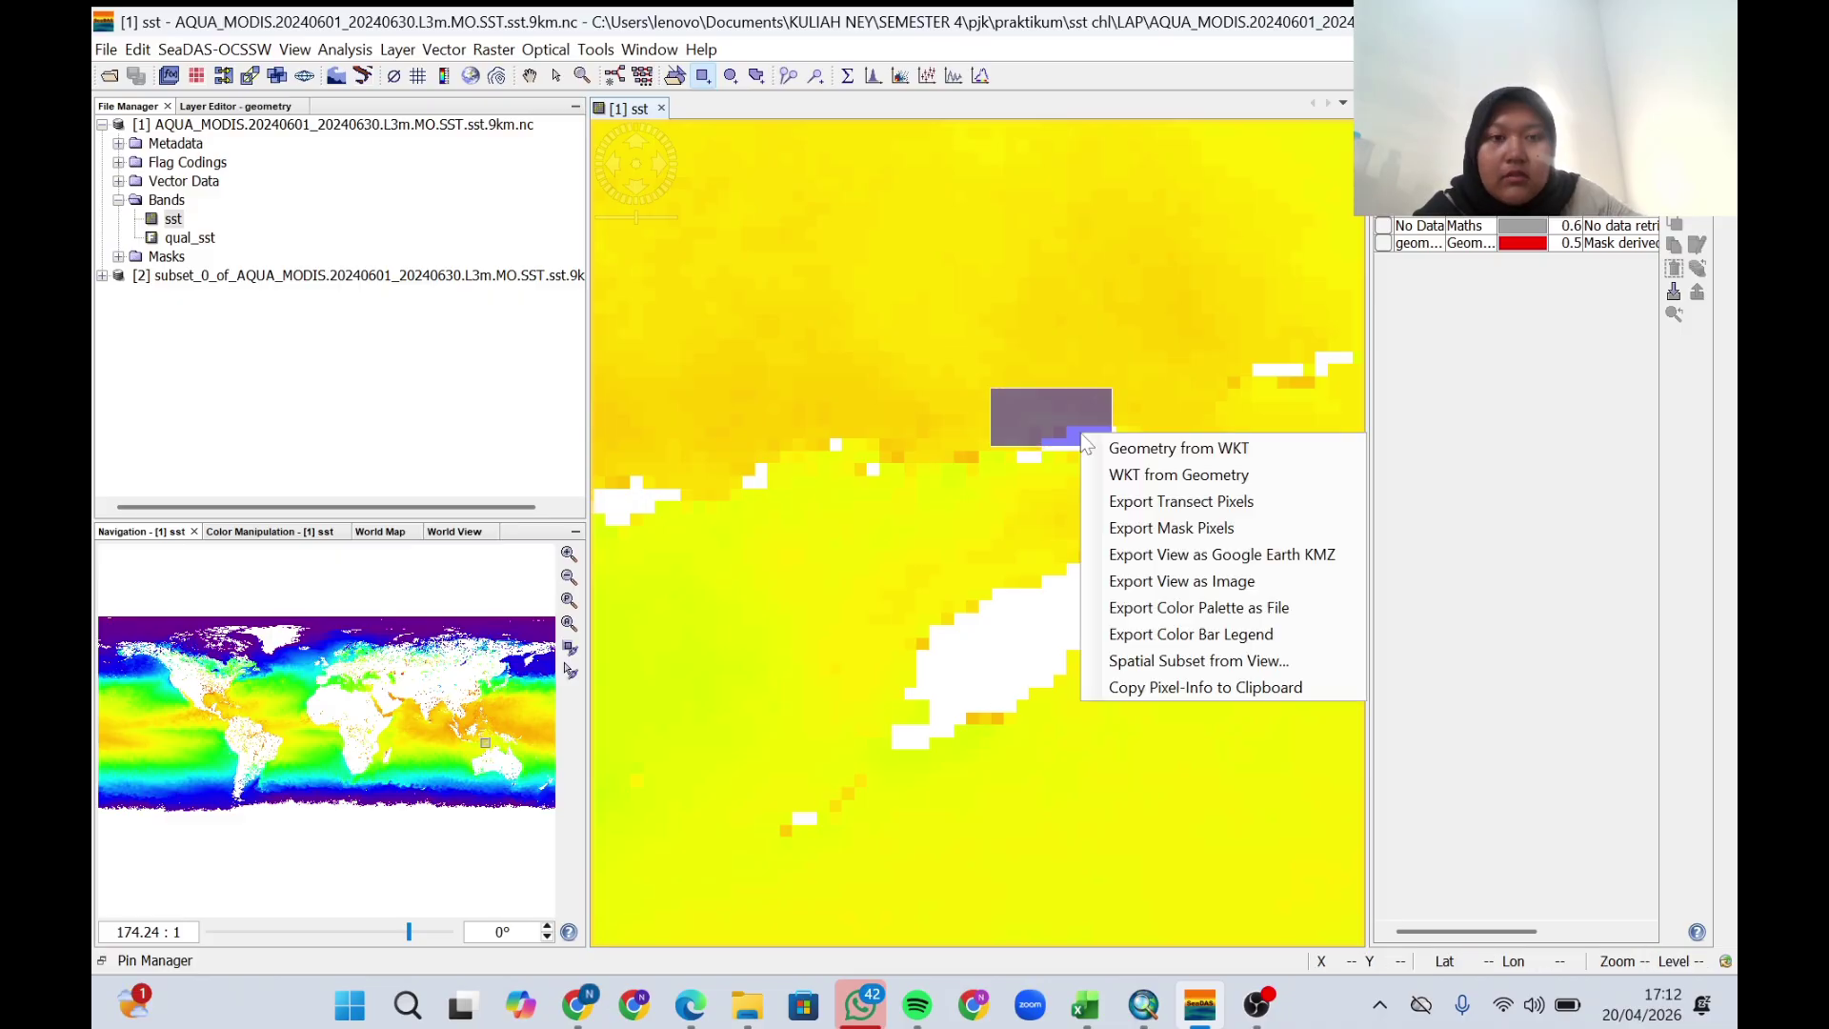
click(1186, 530)
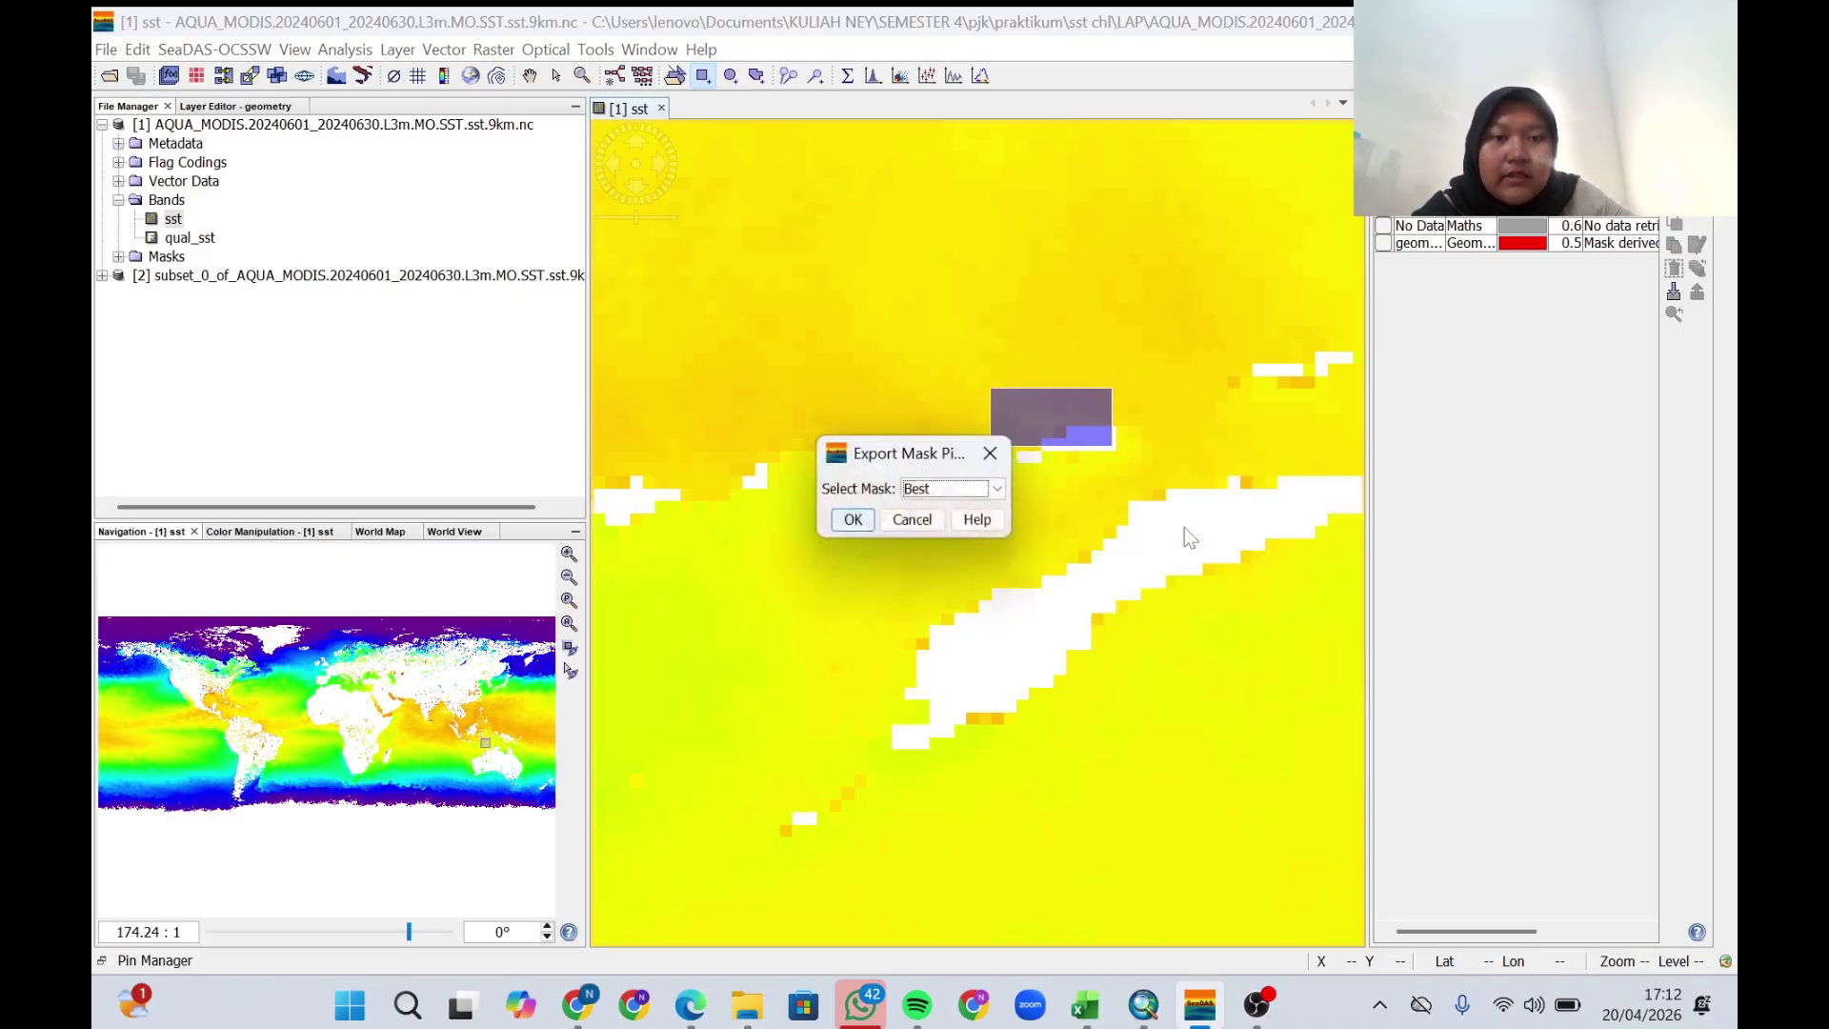
click(997, 490)
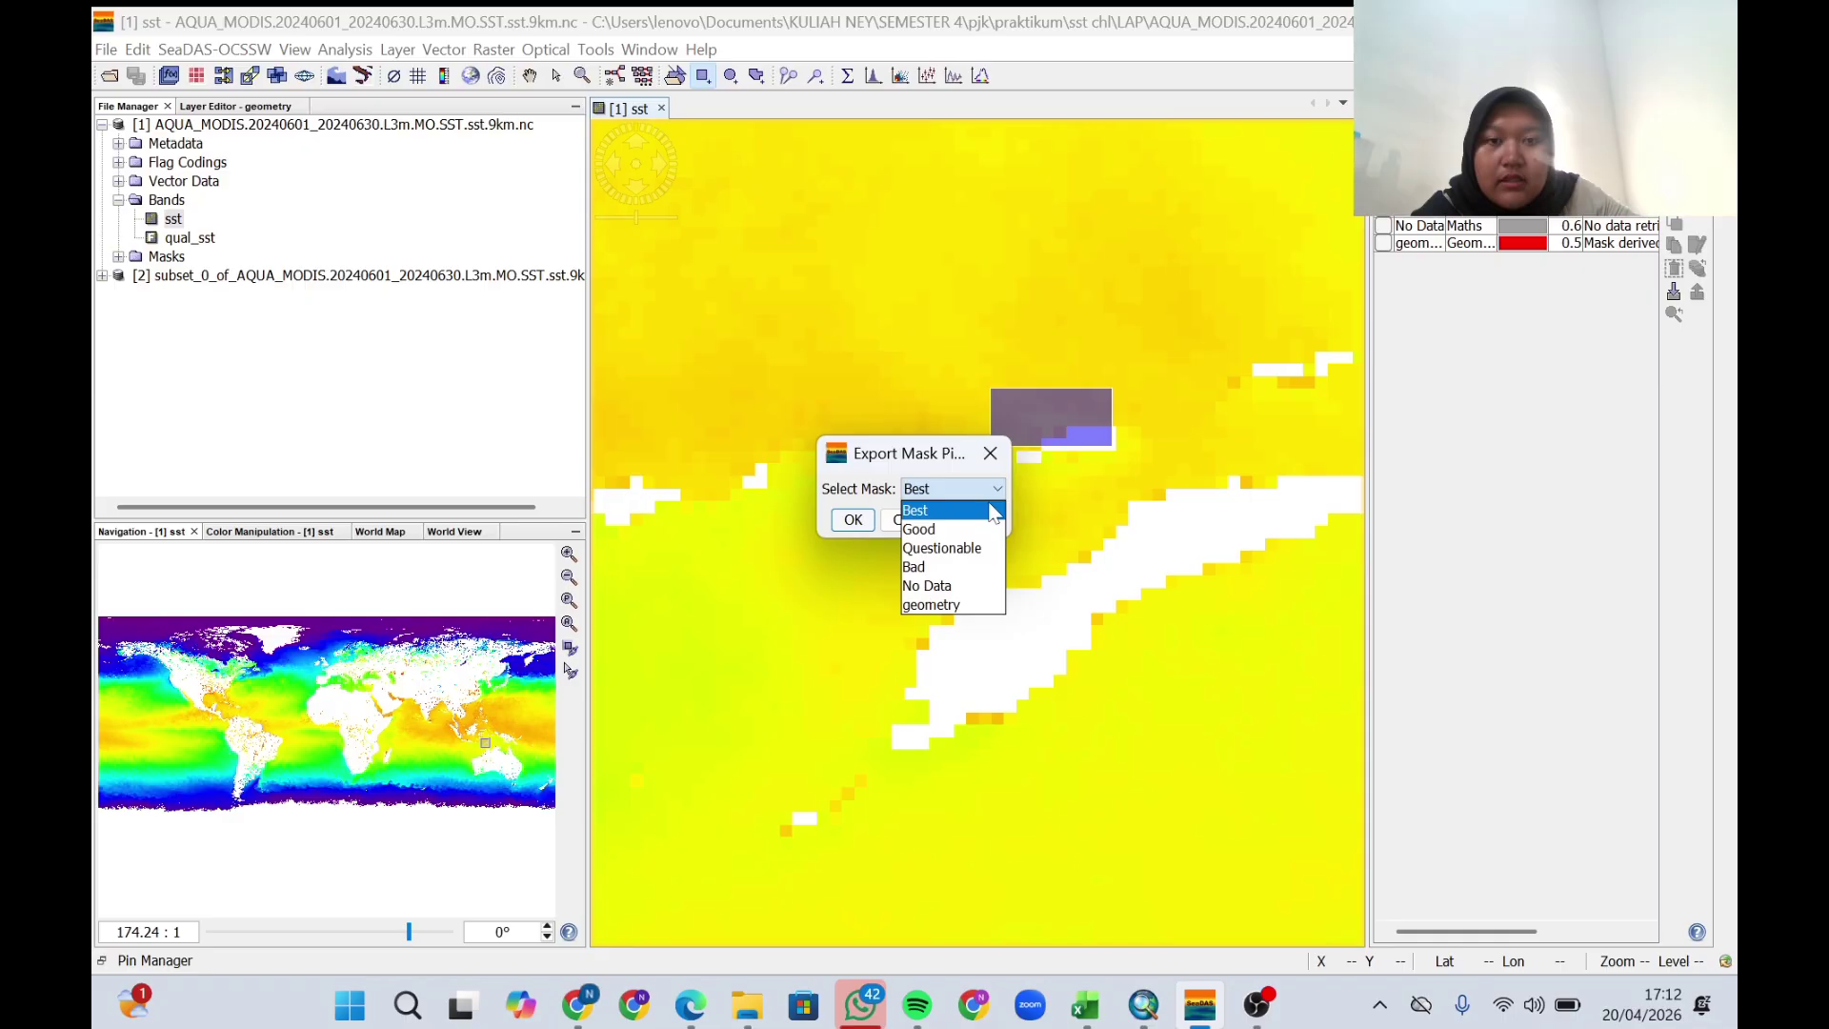
click(964, 607)
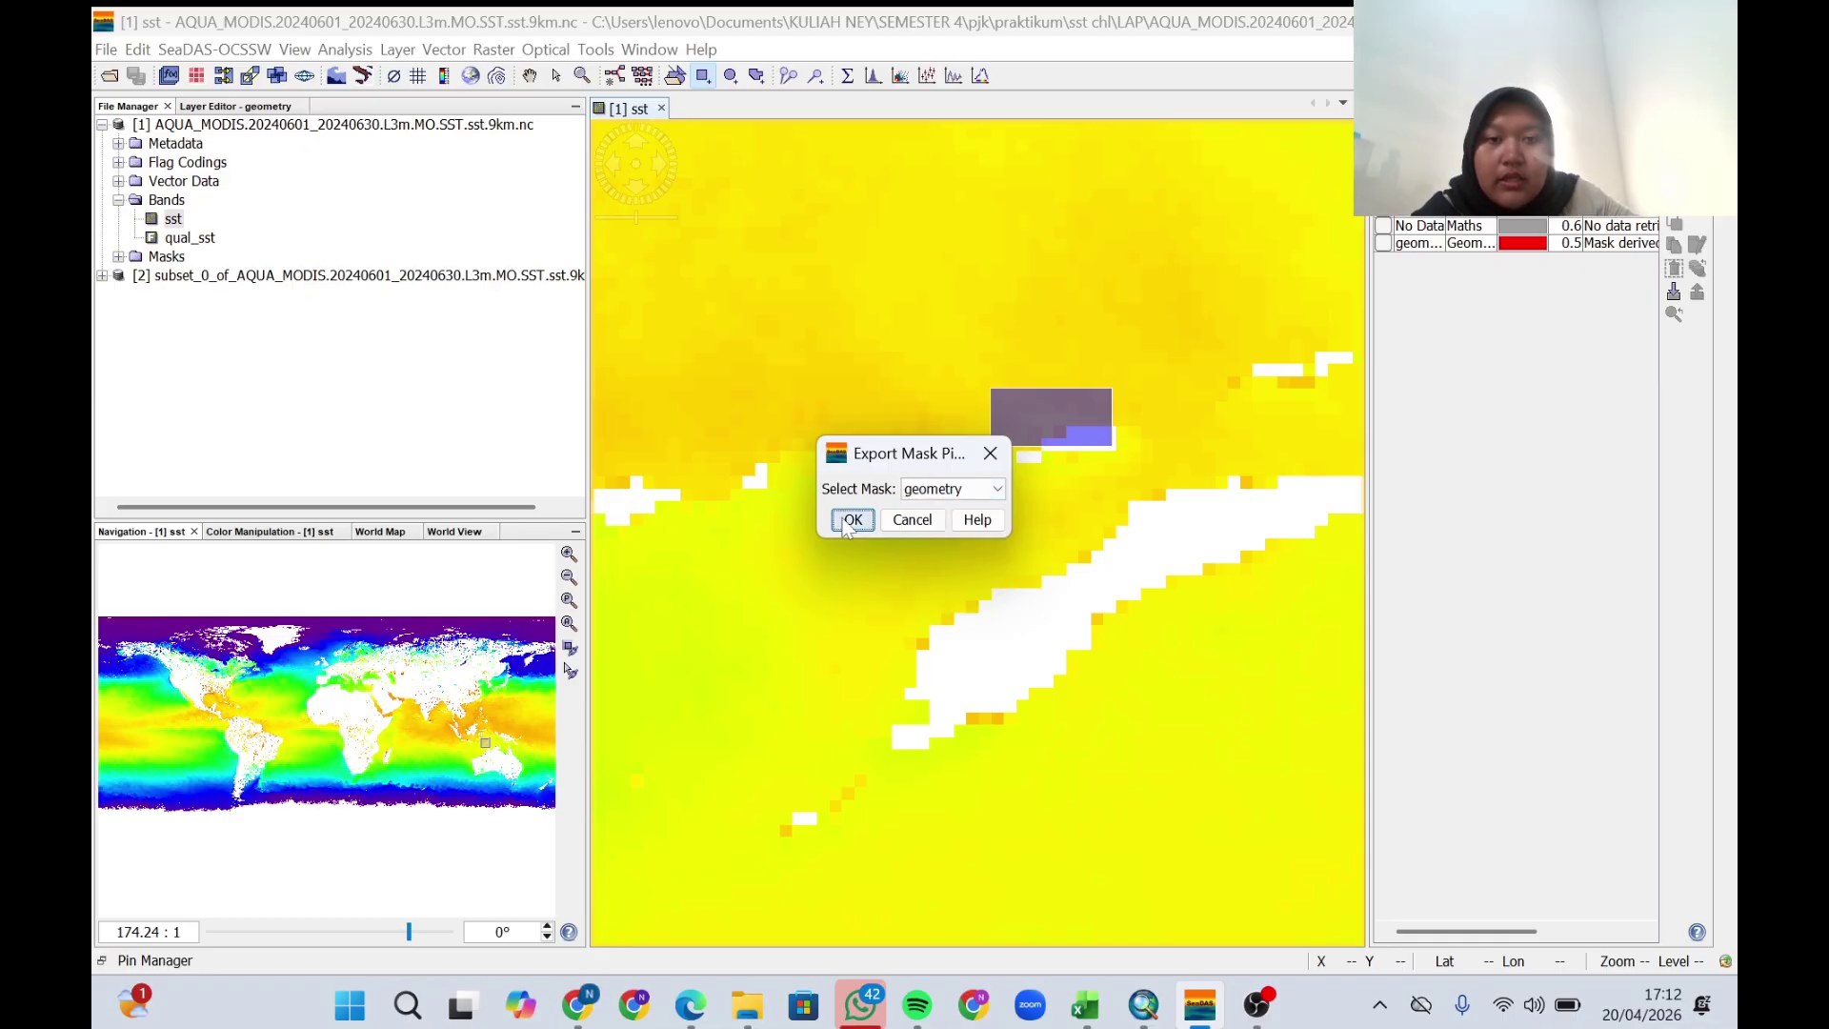
click(853, 519)
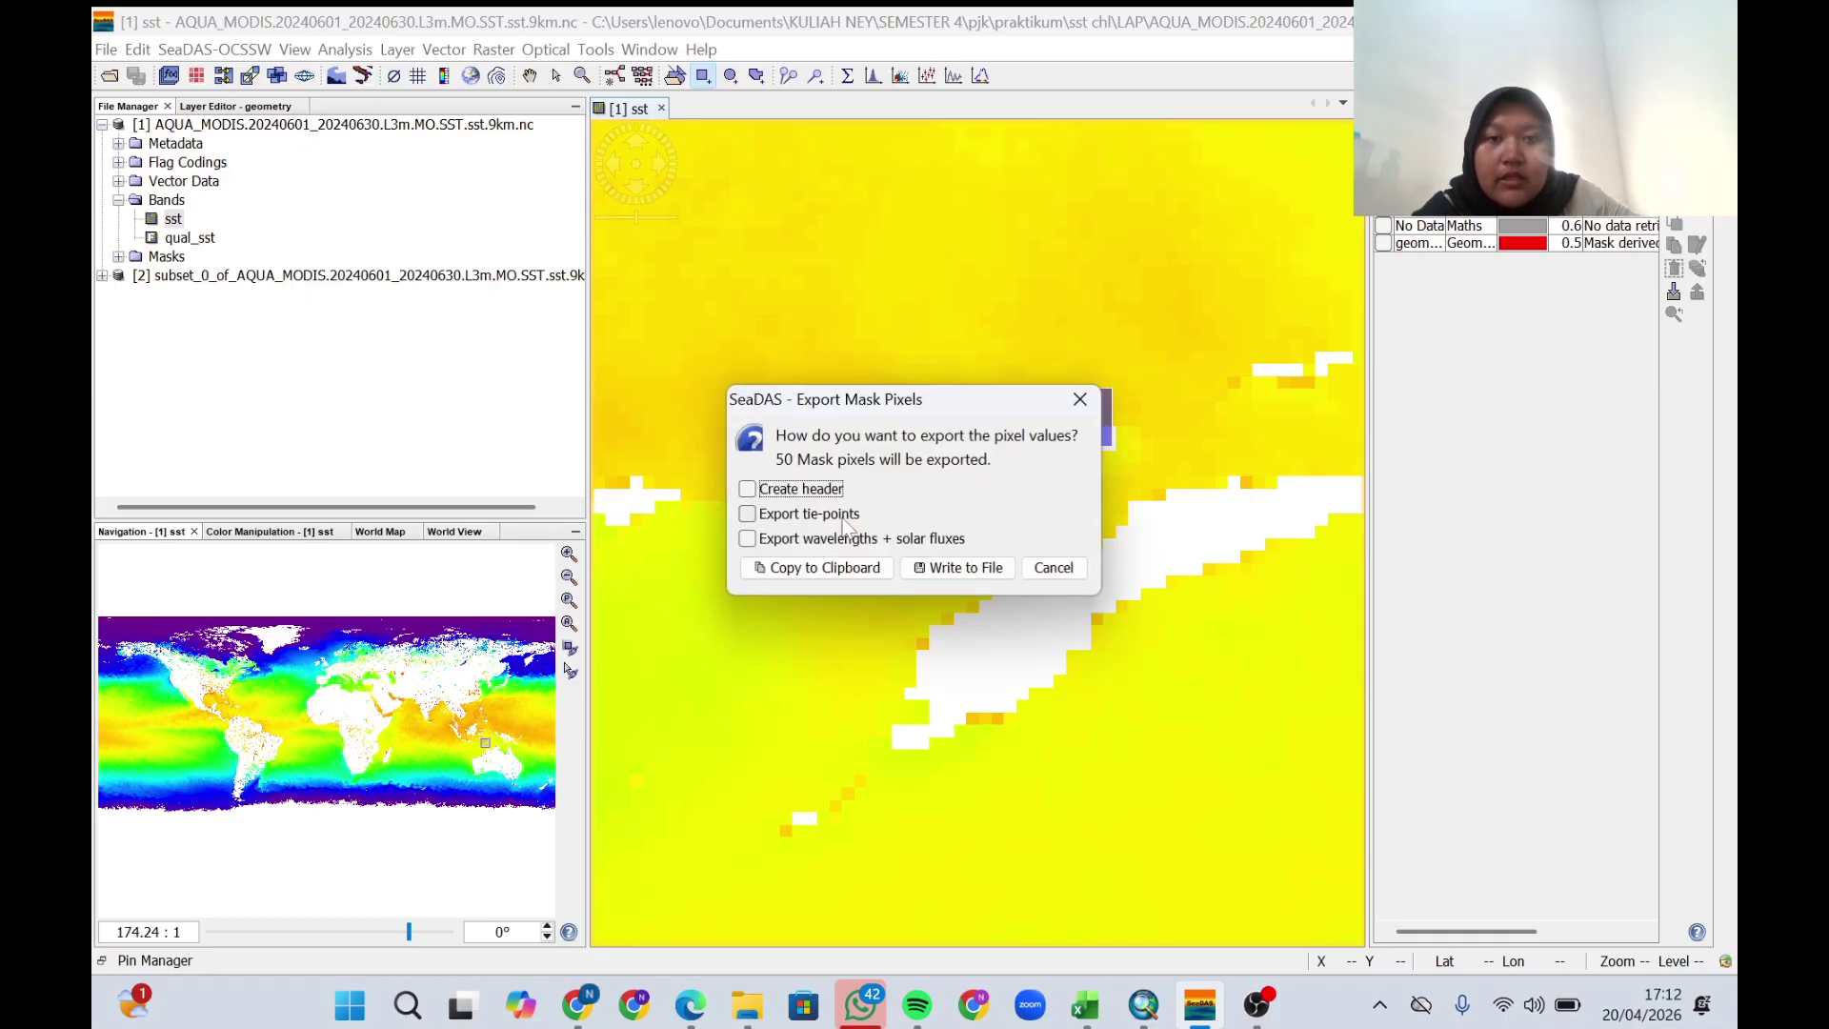
Write the mask pixels with header, tie-points and wavelengths + solar fluxes to a text file in LAP, and close the SST product without saving.
click(748, 489)
click(748, 514)
click(748, 538)
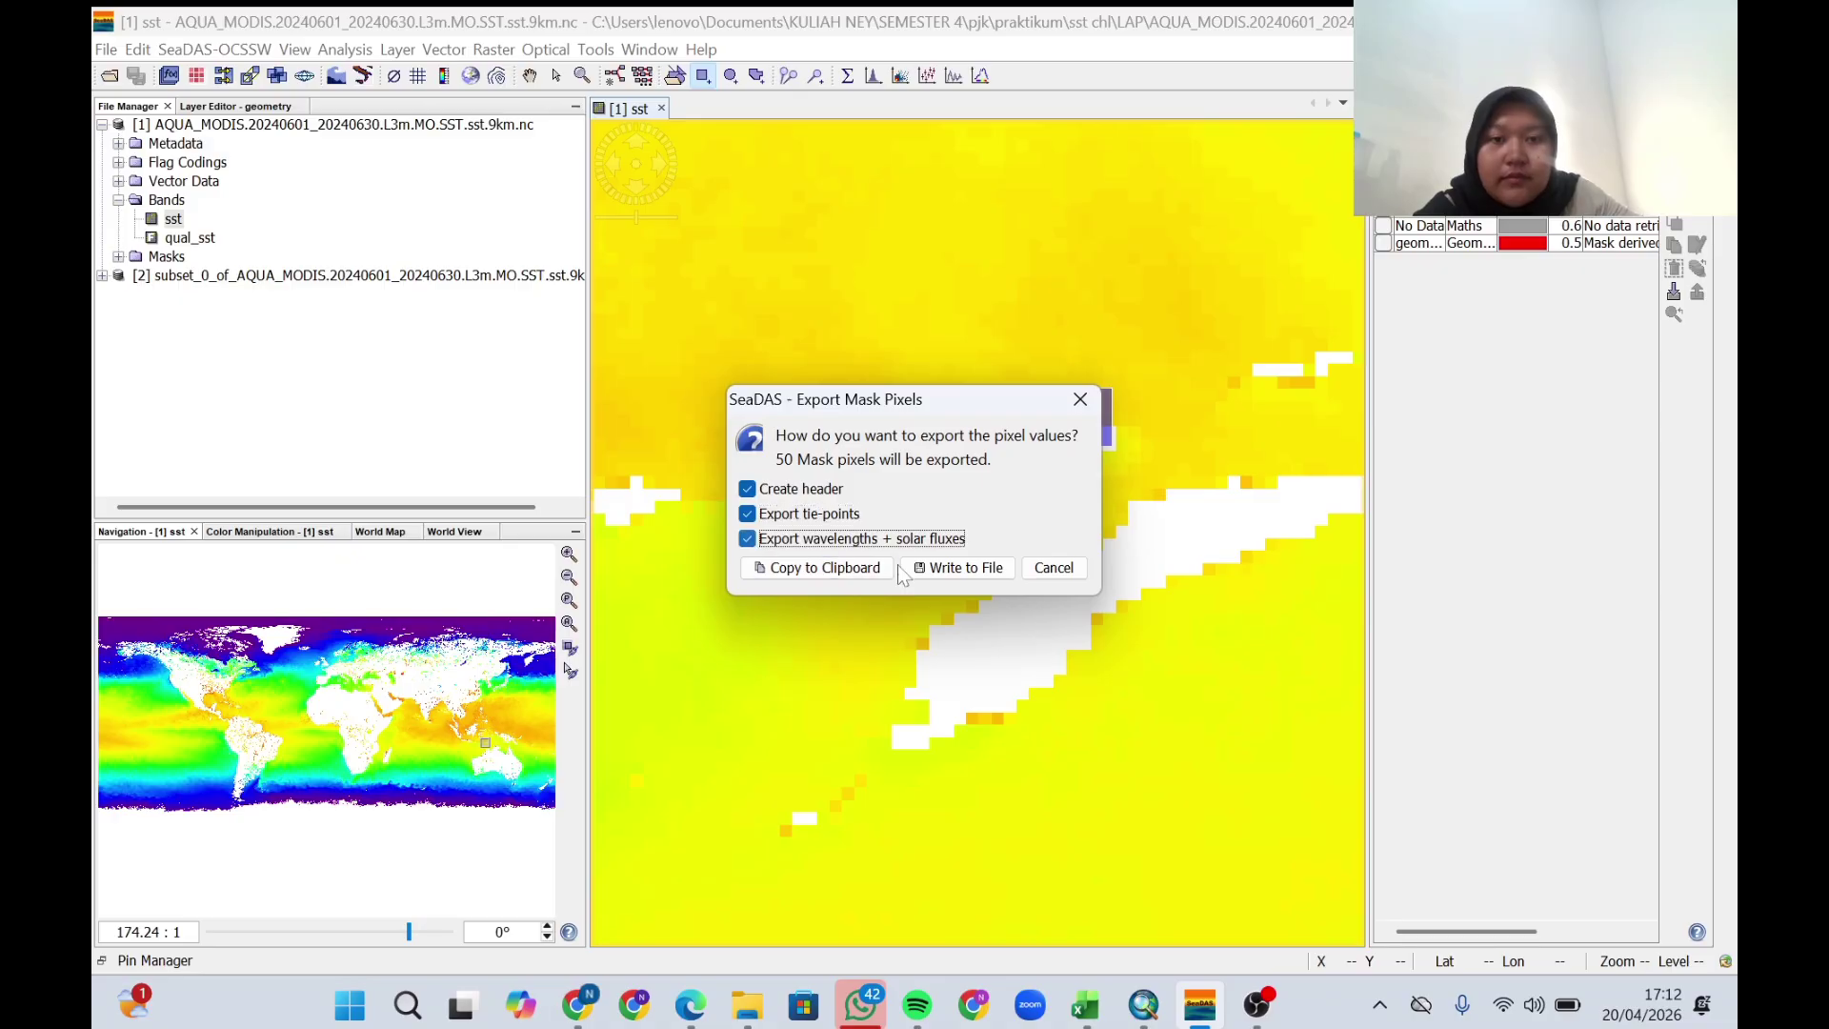
click(937, 569)
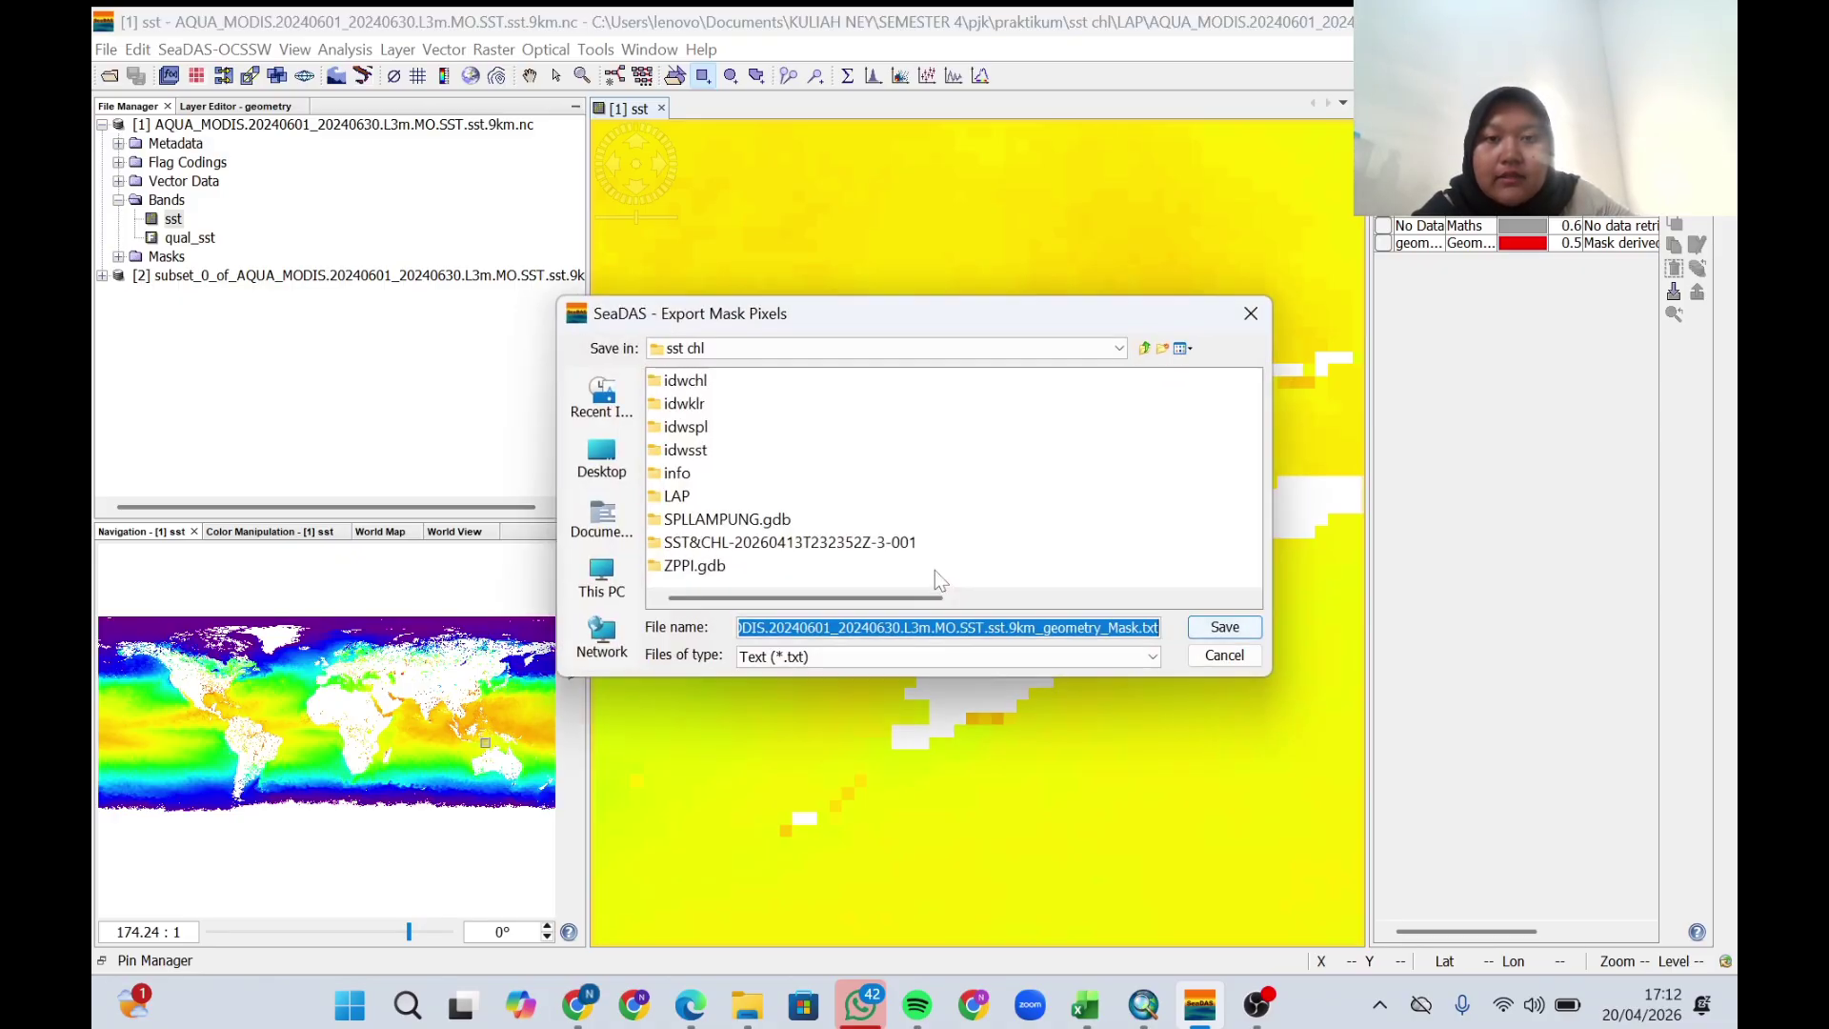
double_click(676, 496)
click(1222, 627)
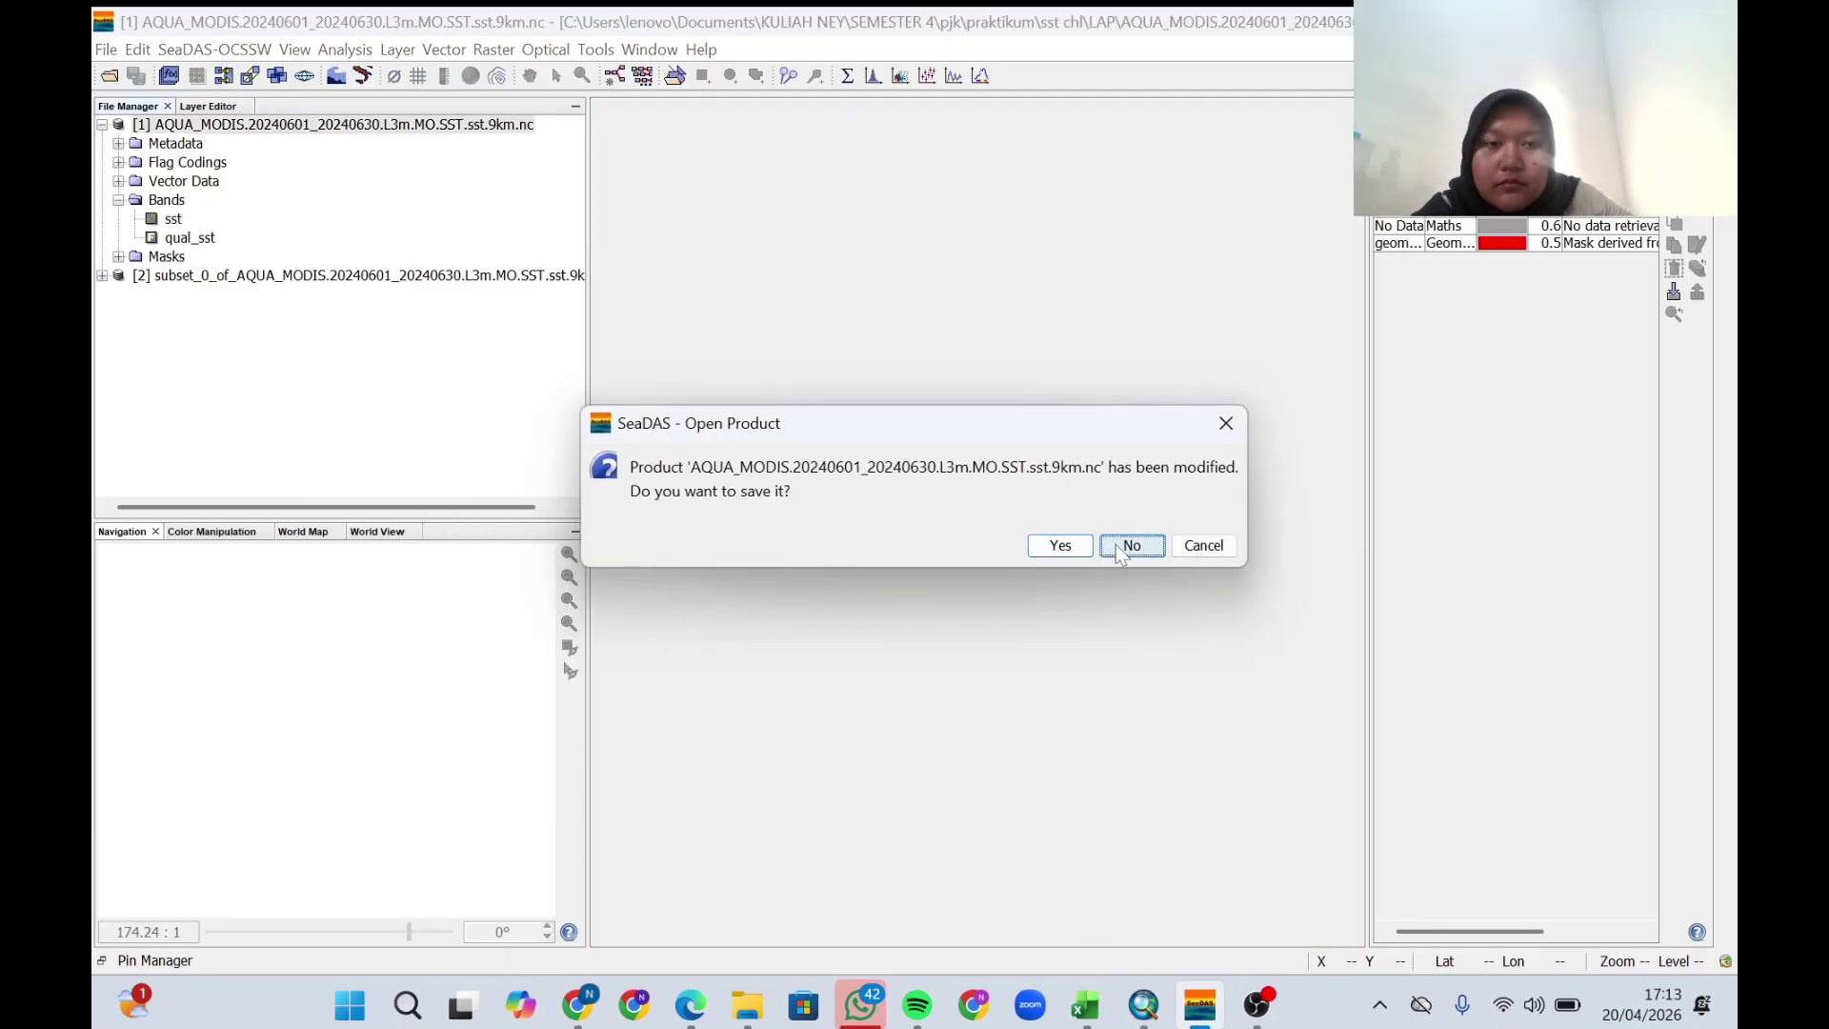
click(1131, 542)
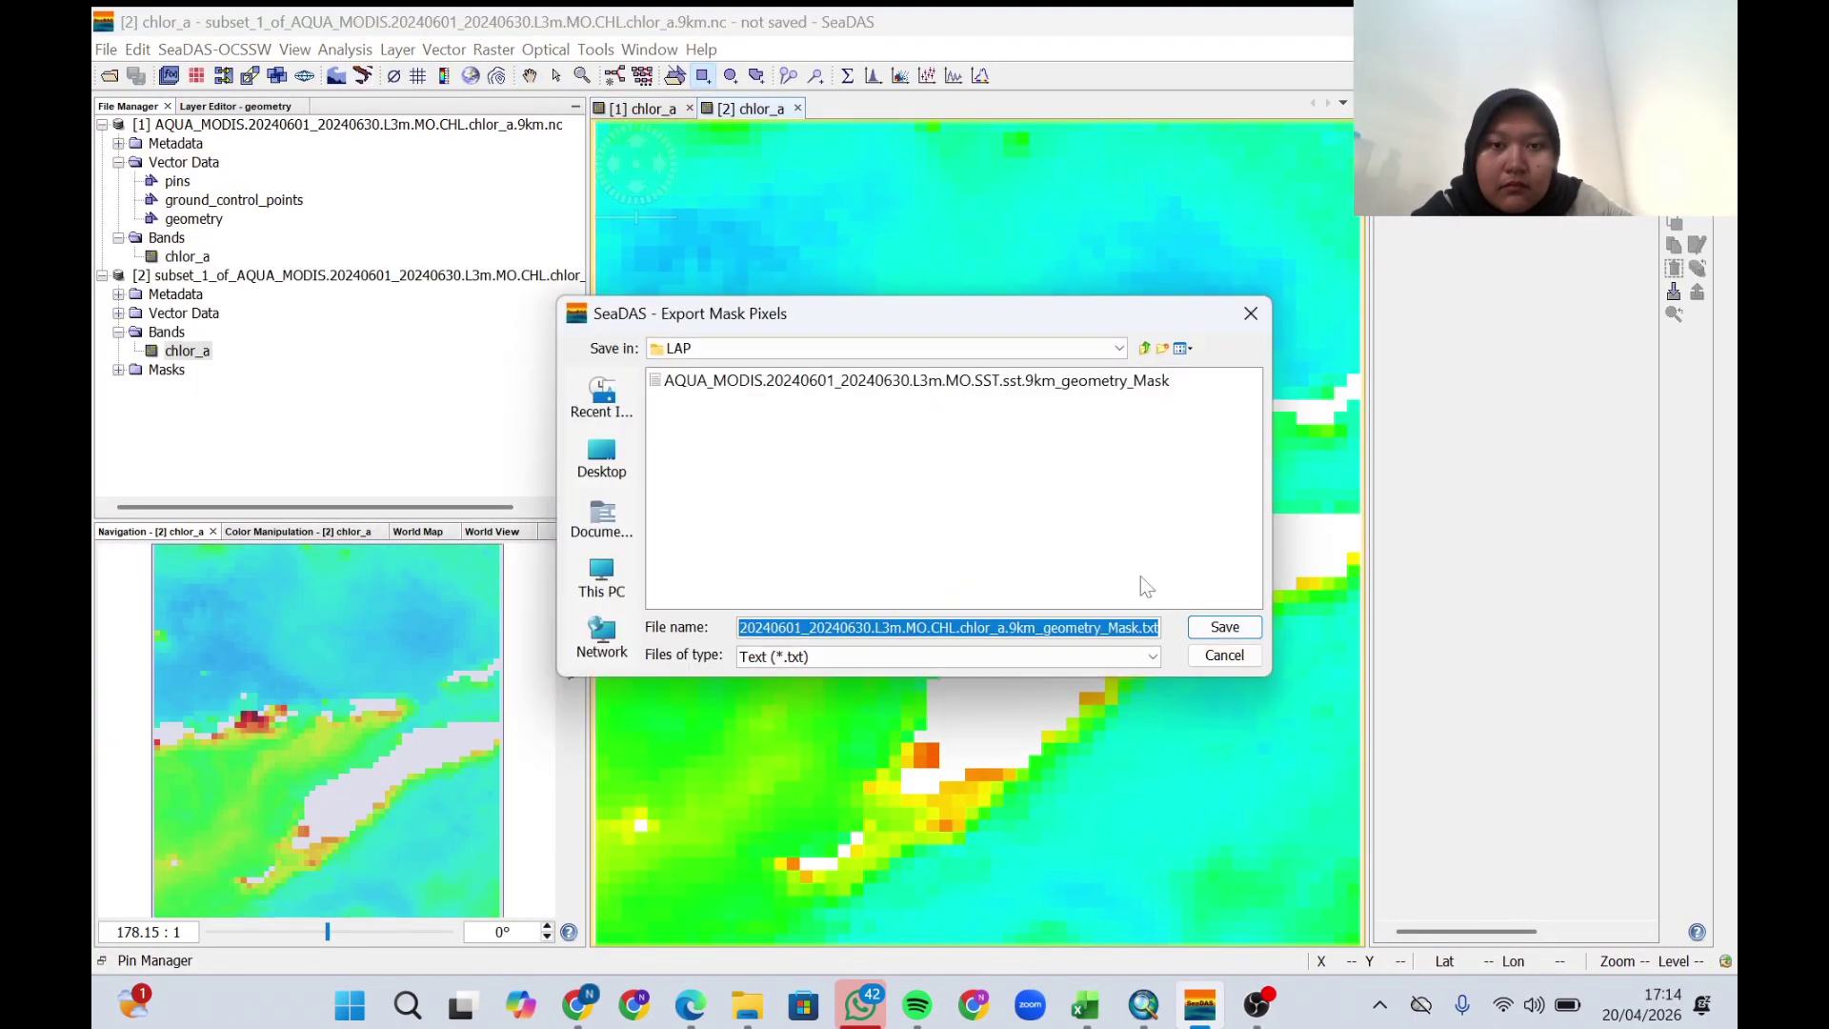
Open the exported AQUA_MODIS.20240601_20240630.L3m.MO.SST.sst.9km_geometry_Mask text file in Excel.
click(1086, 1005)
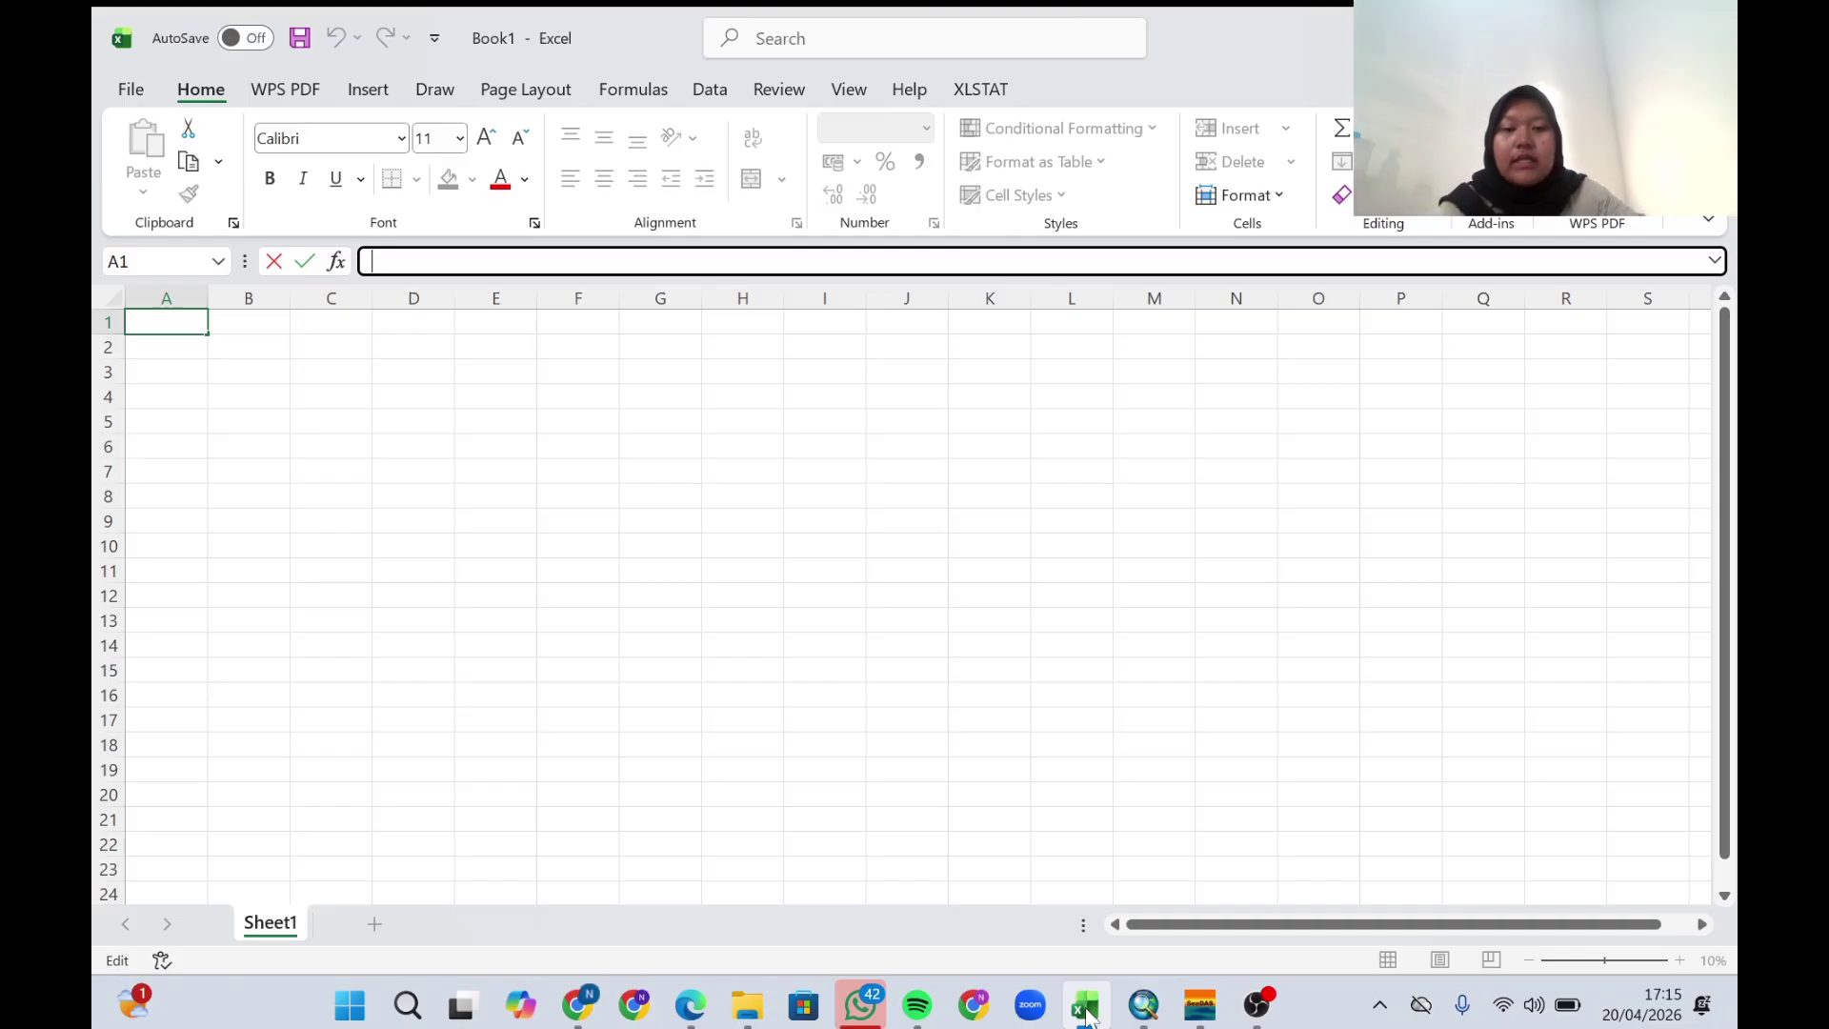
click(747, 1005)
double_click(524, 348)
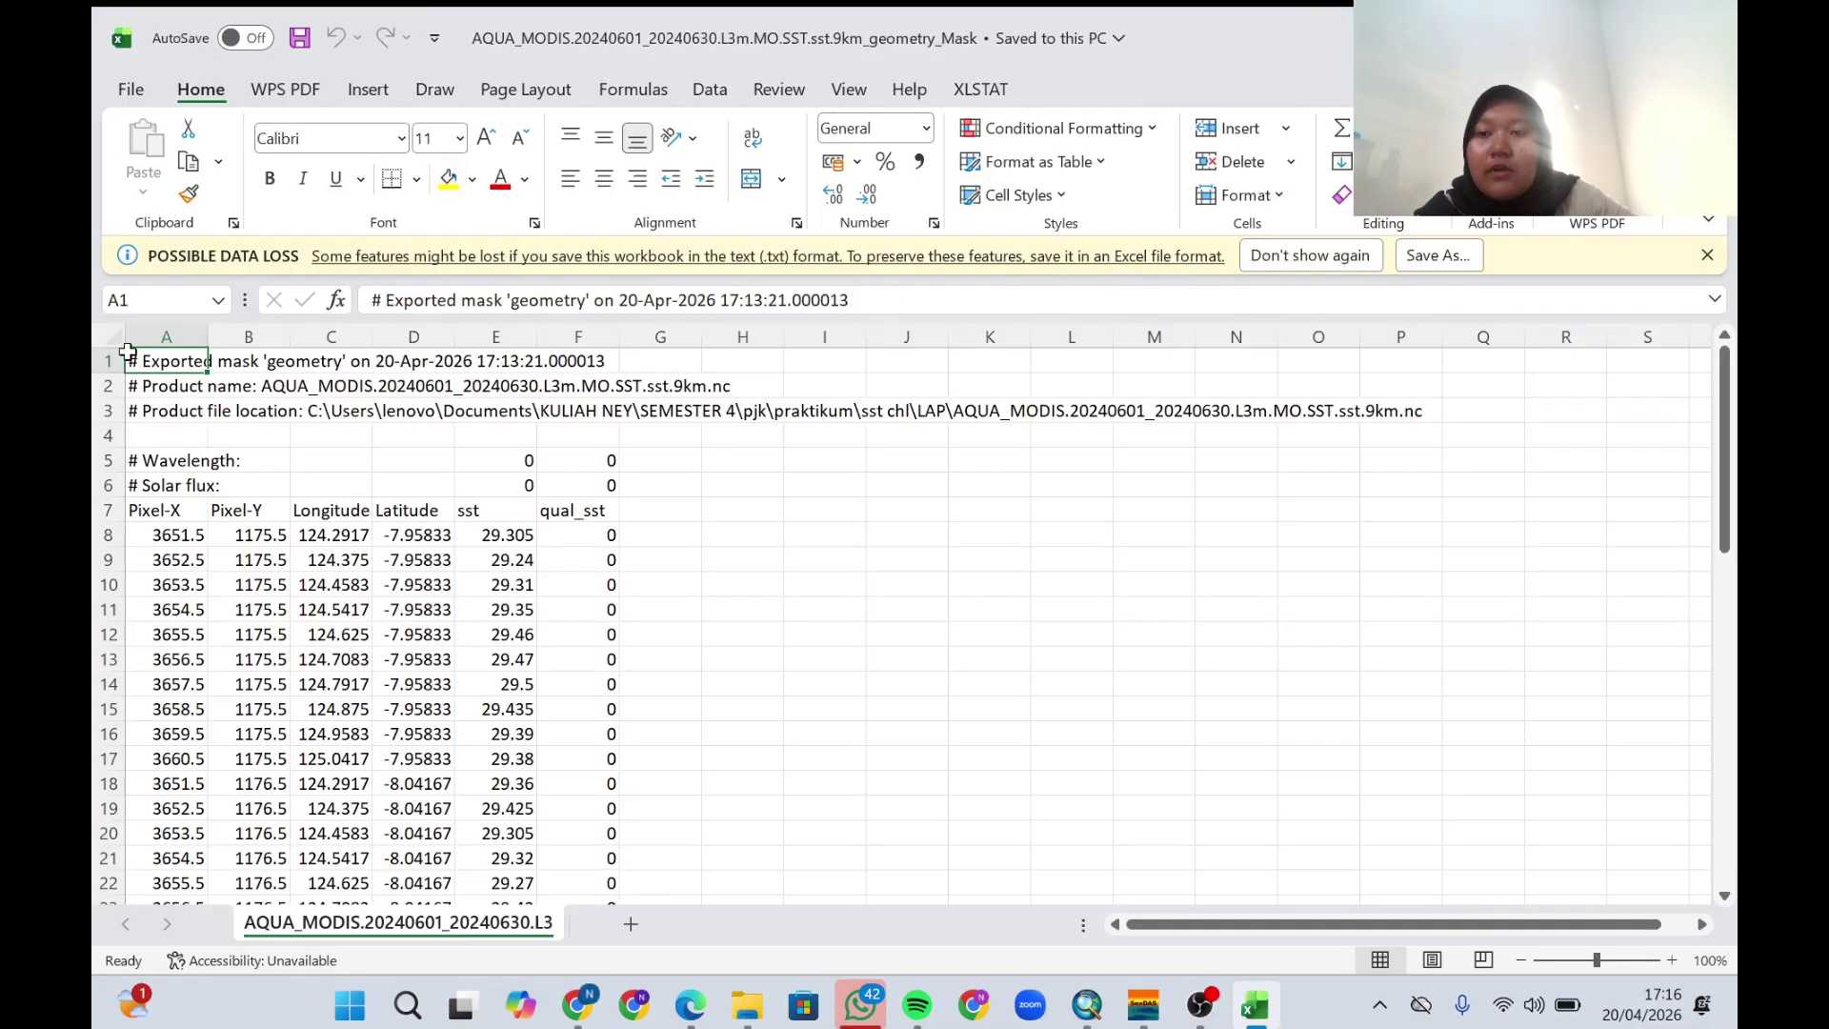
Delete the six metadata rows above the column headings.
drag(111, 362, 133, 481)
right_click(139, 474)
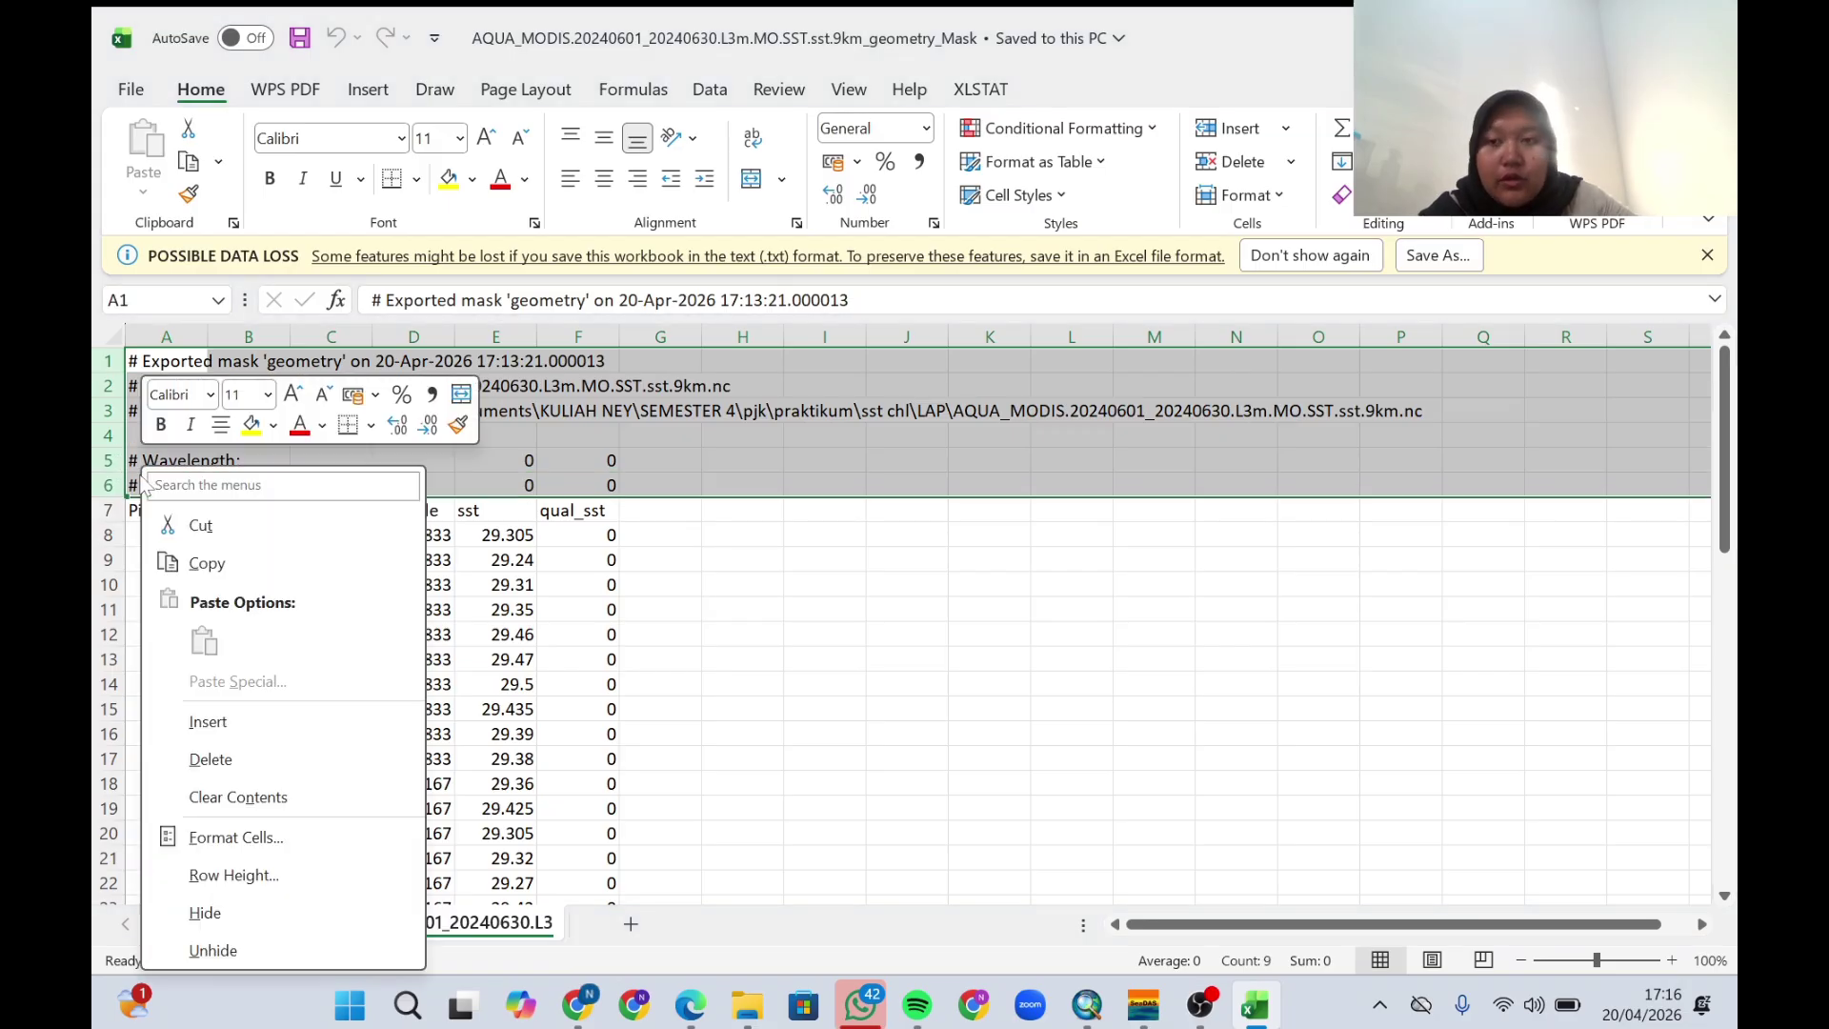
click(226, 771)
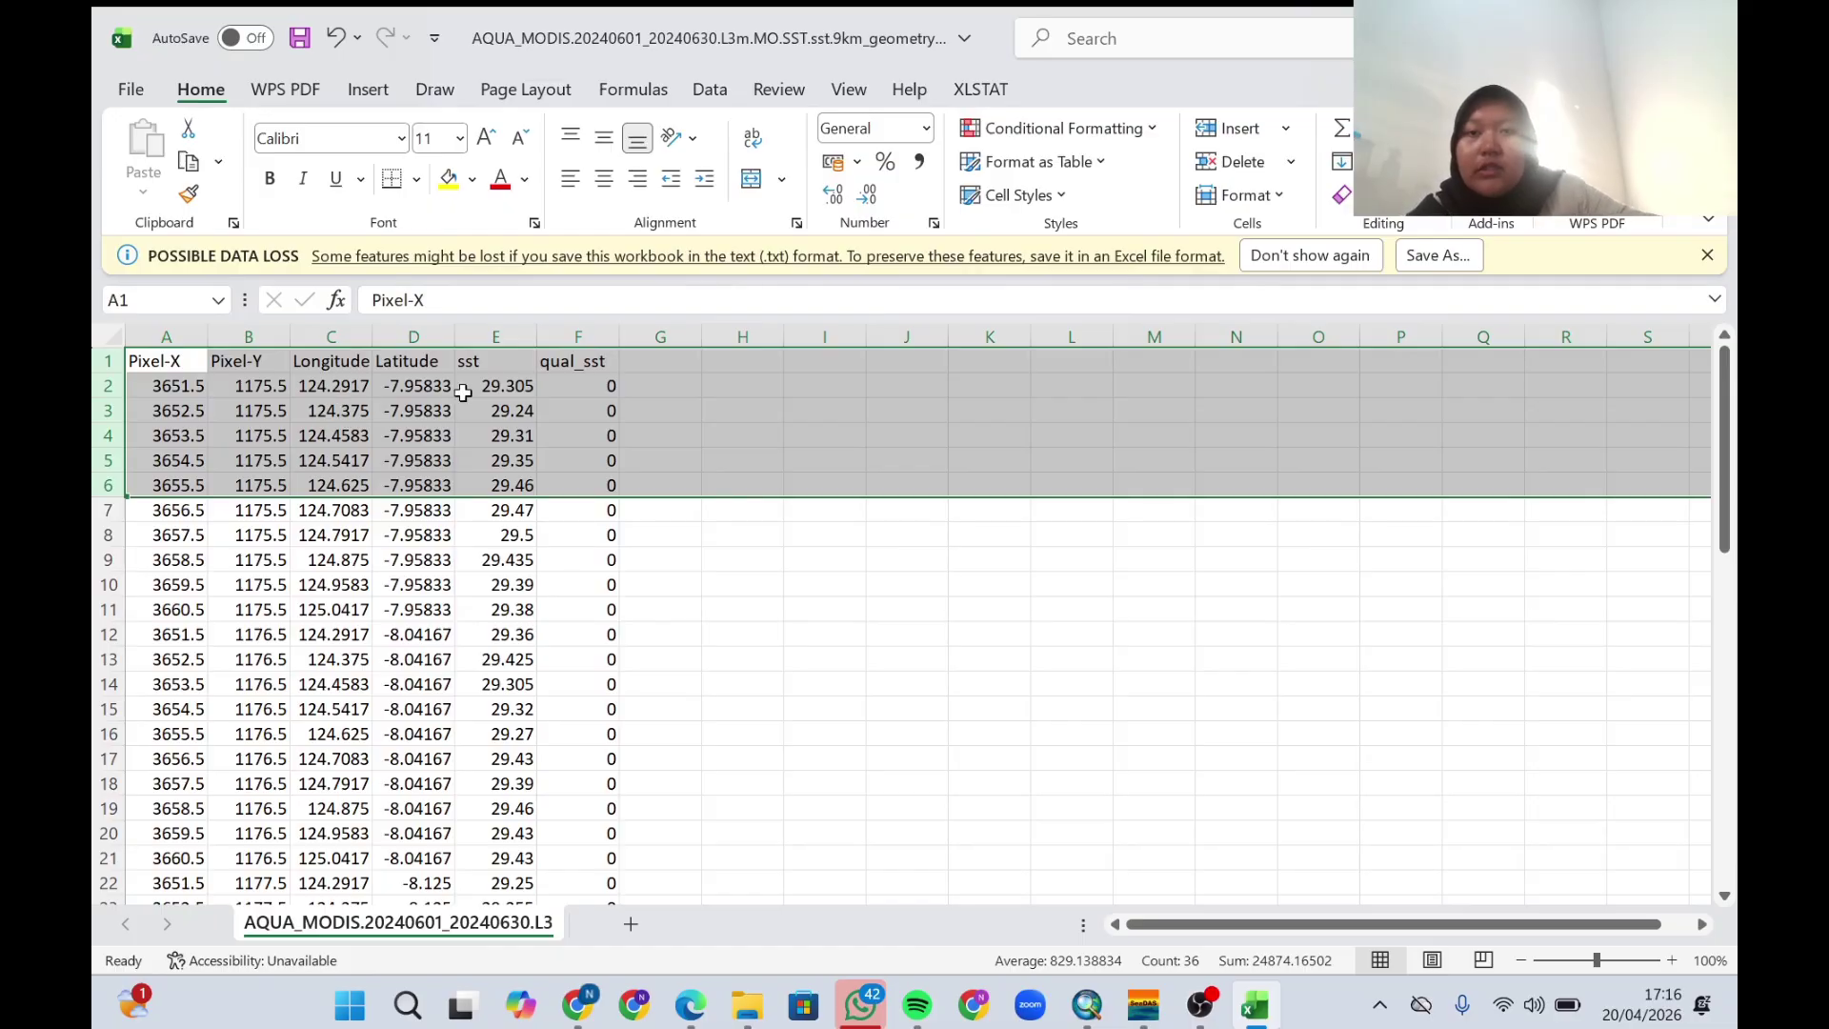
Delete the Pixel-X, Pixel-Y and qual_sst columns, keeping only Longitude, Latitude and sst.
click(160, 338)
drag(161, 338, 250, 339)
right_click(255, 341)
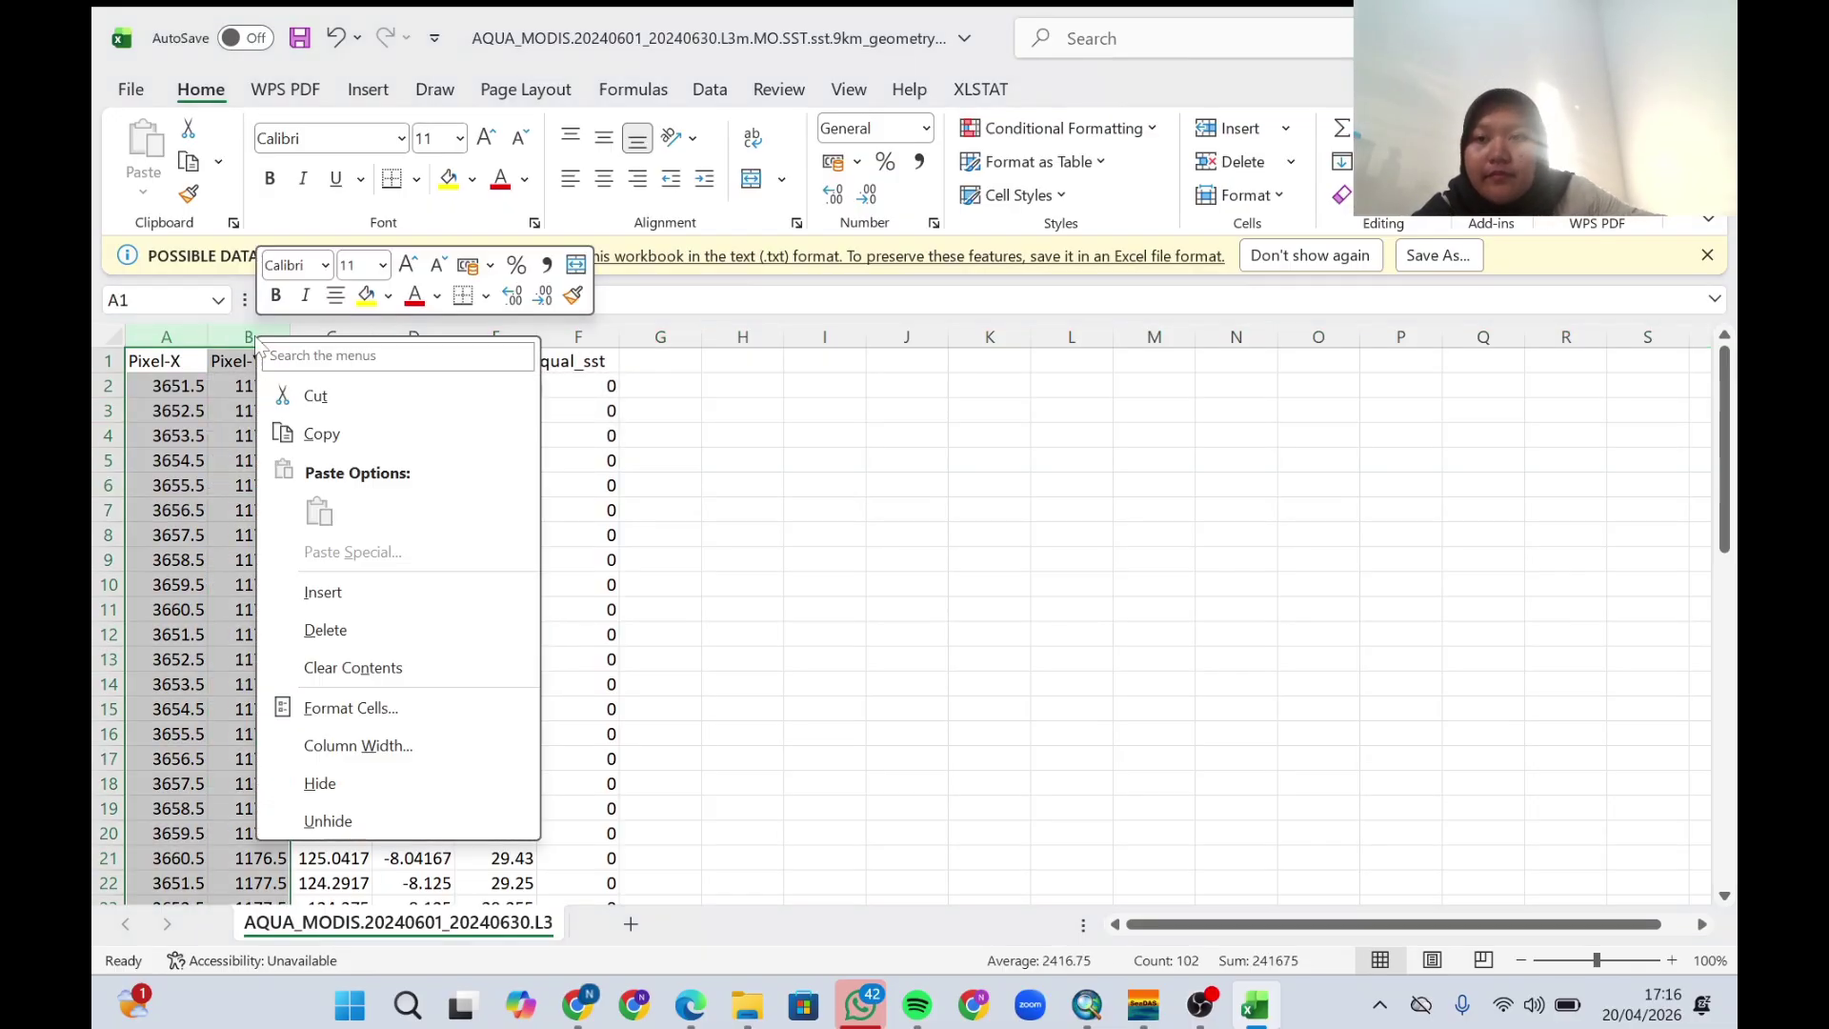
click(349, 643)
right_click(402, 341)
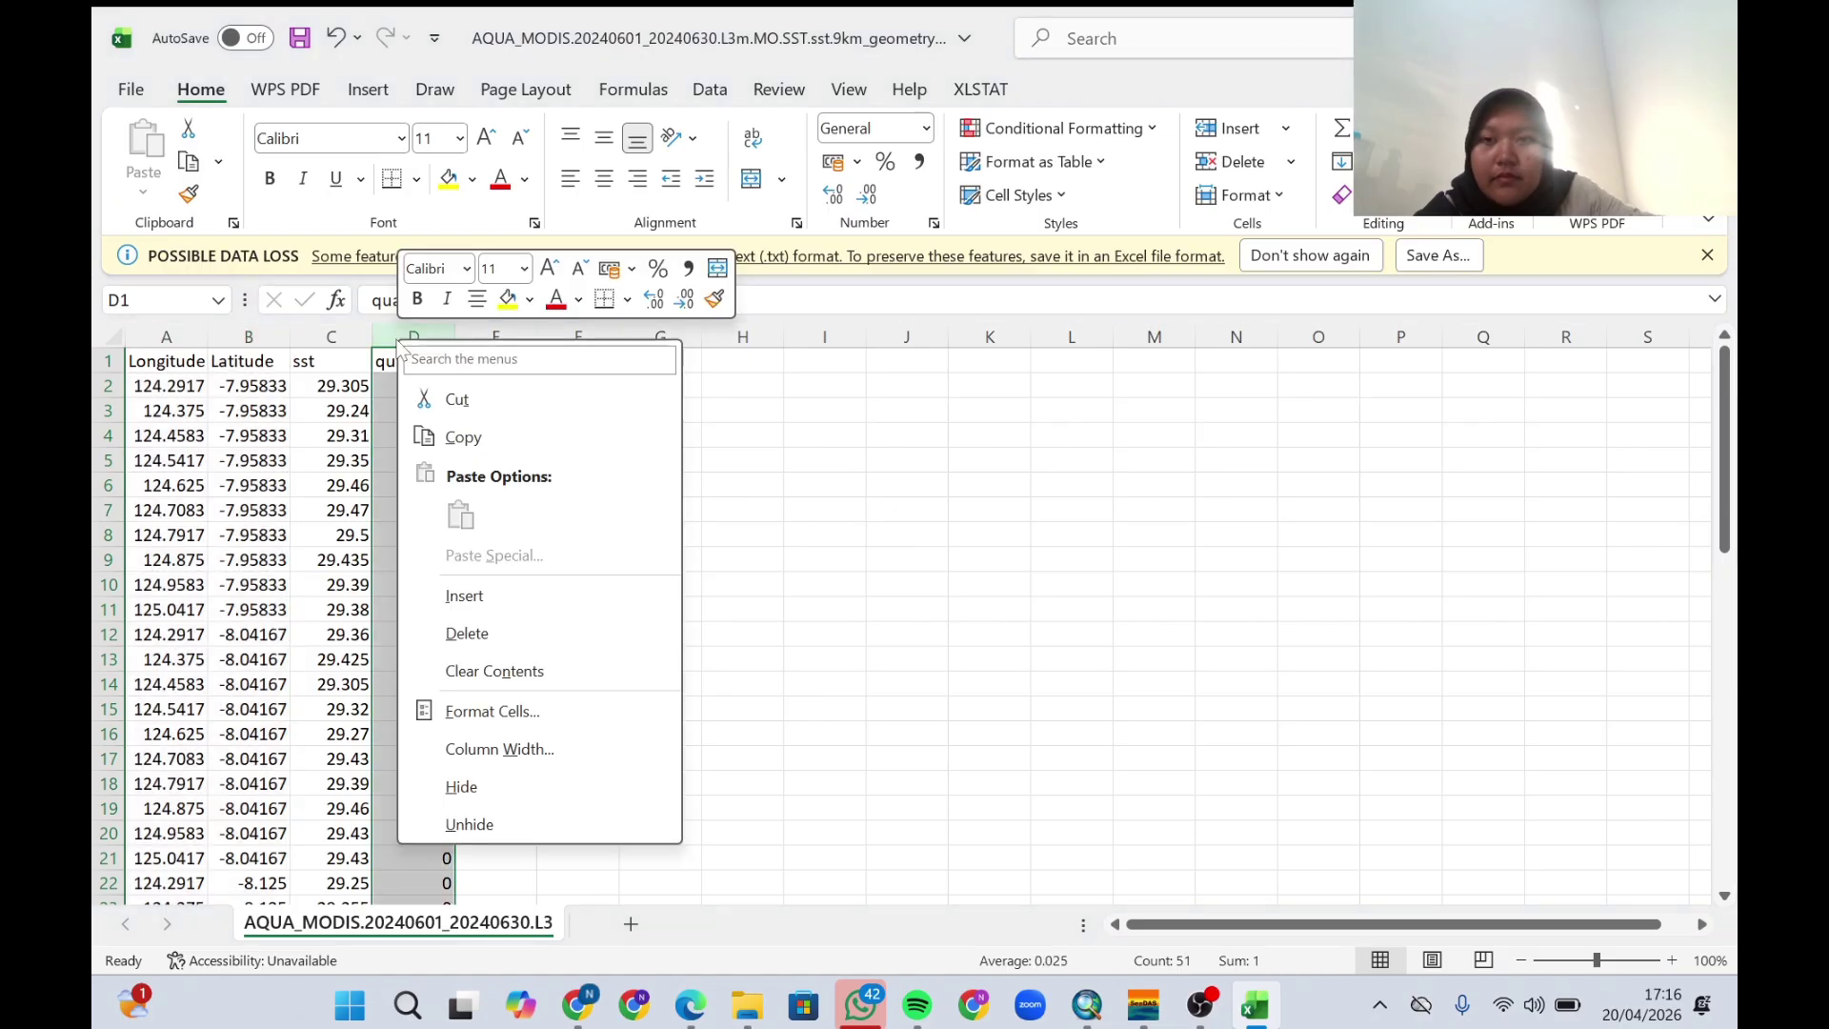
click(481, 632)
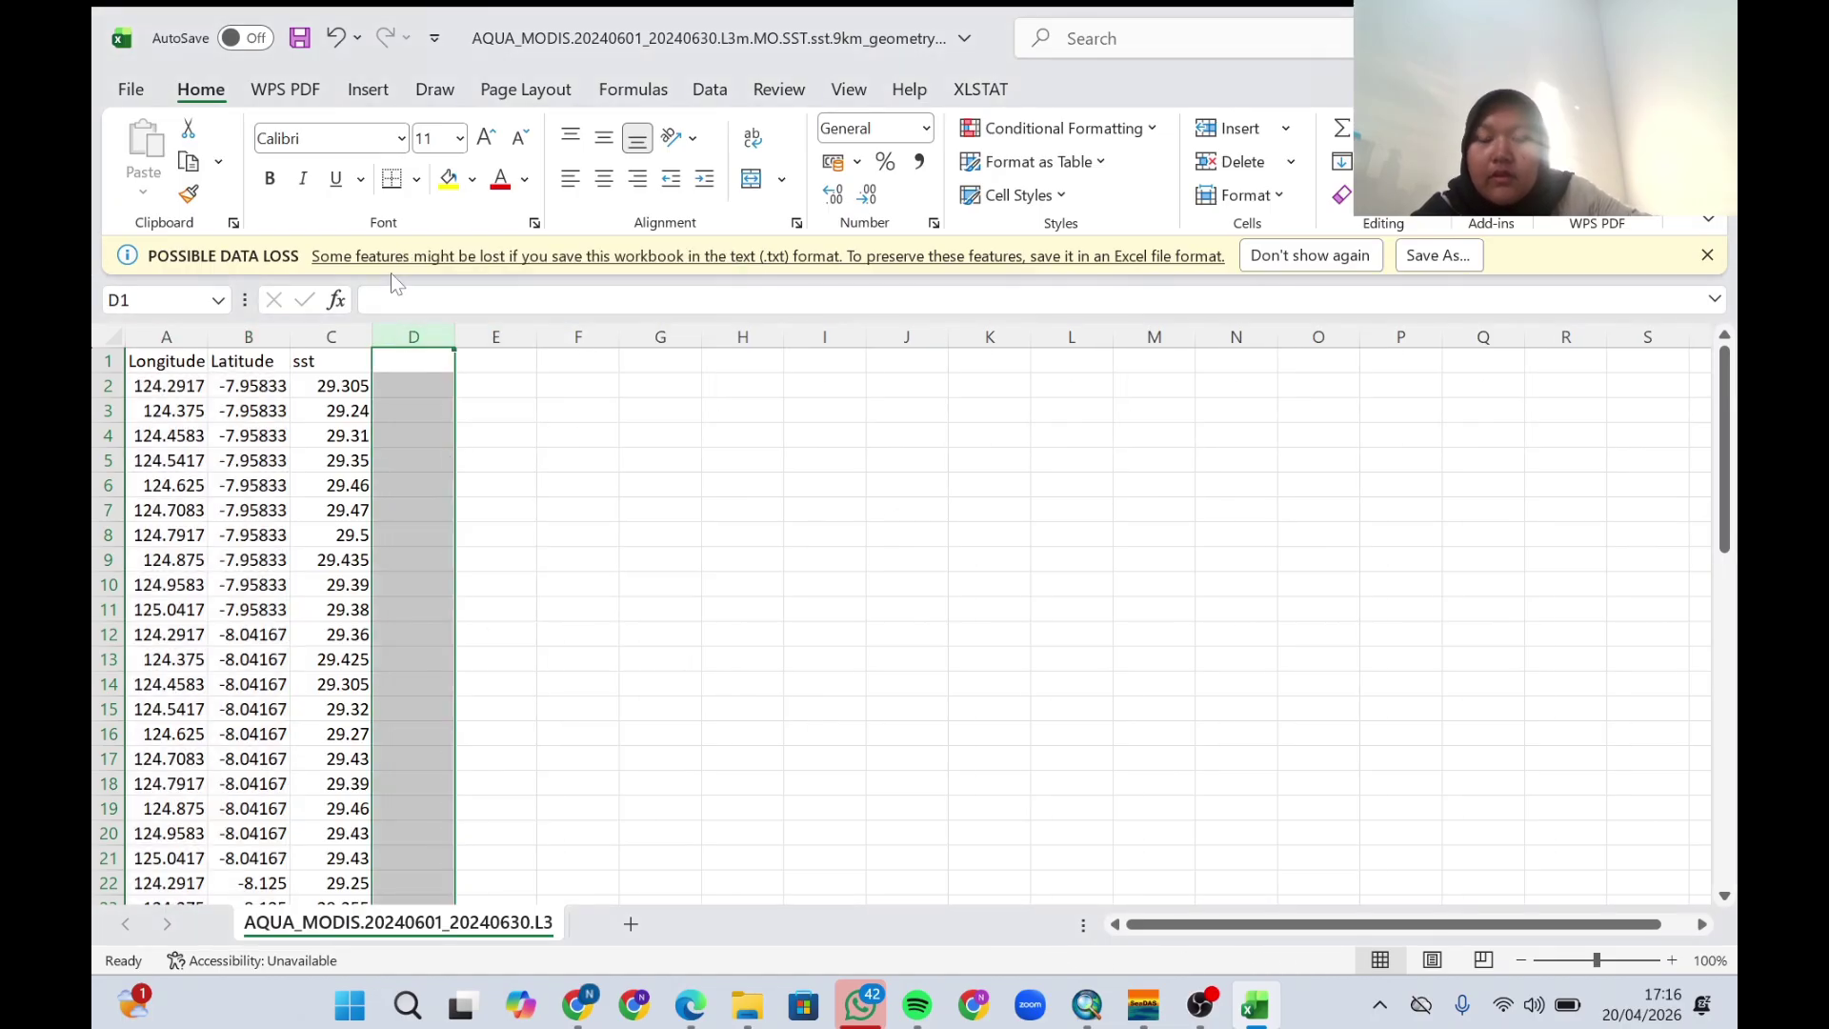
click(476, 361)
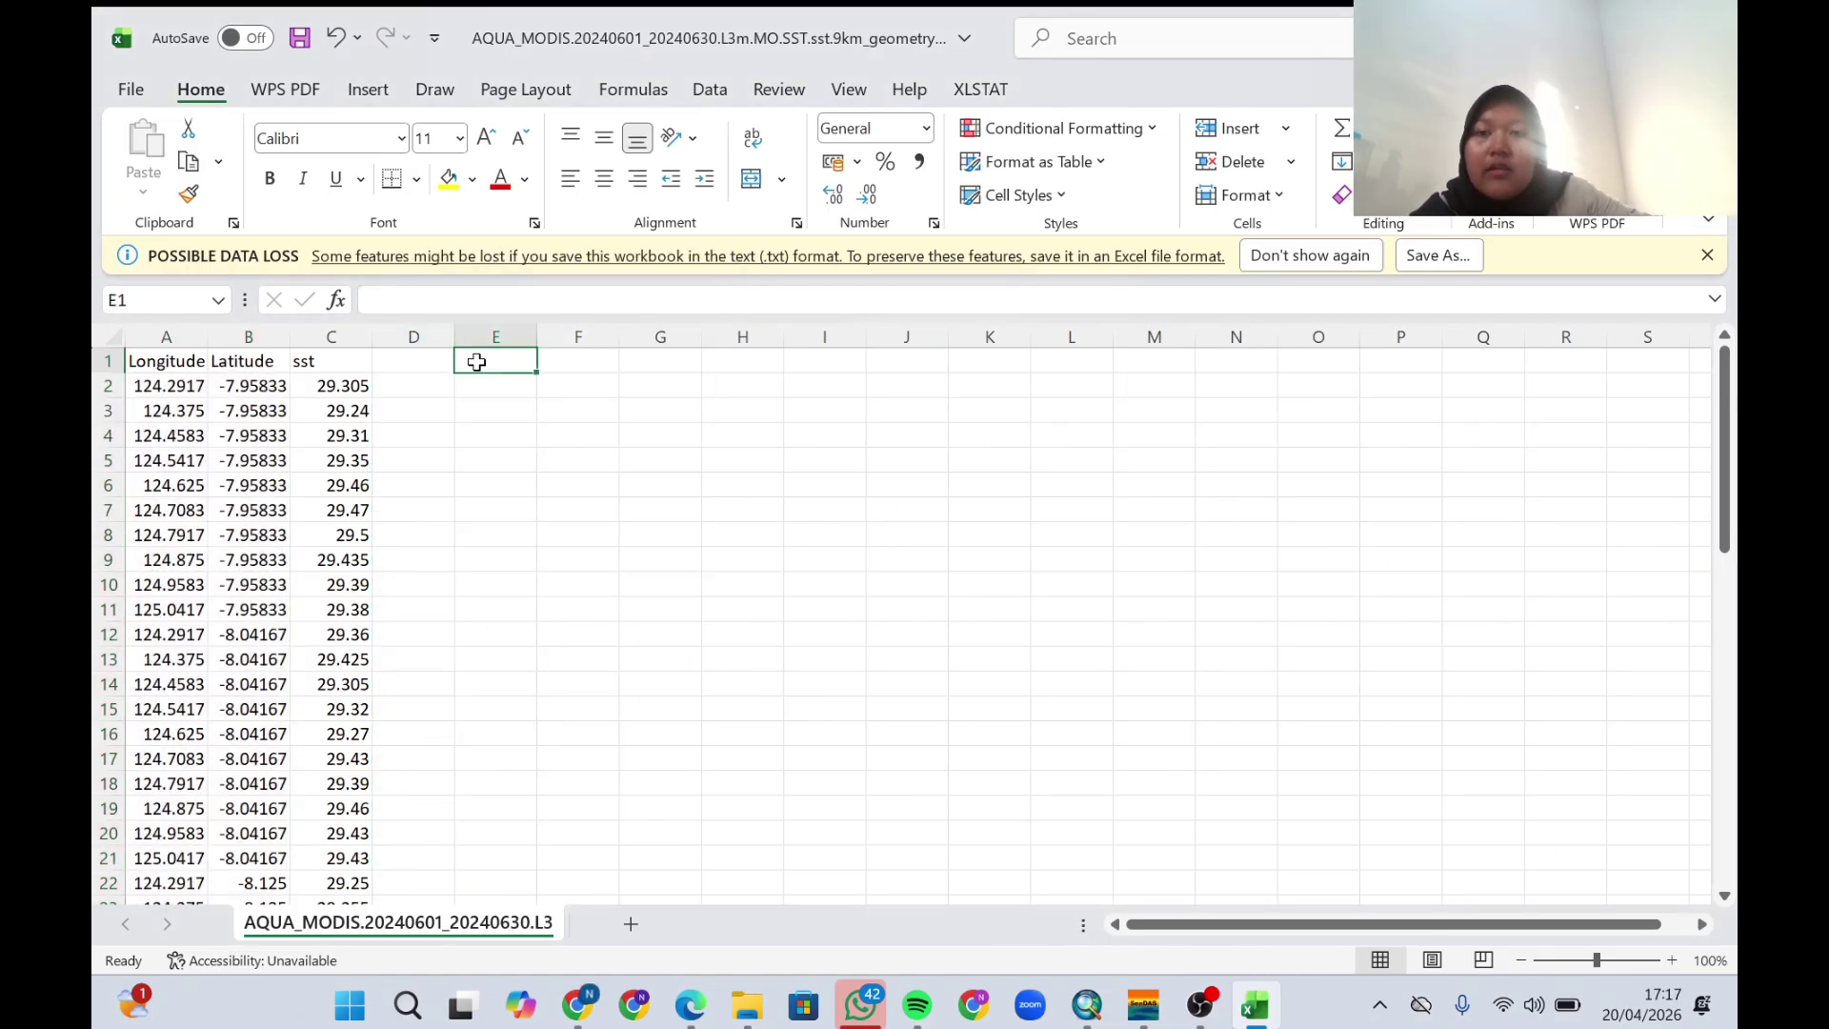
Add a filter to the sst column and show only the NaN values.
click(325, 335)
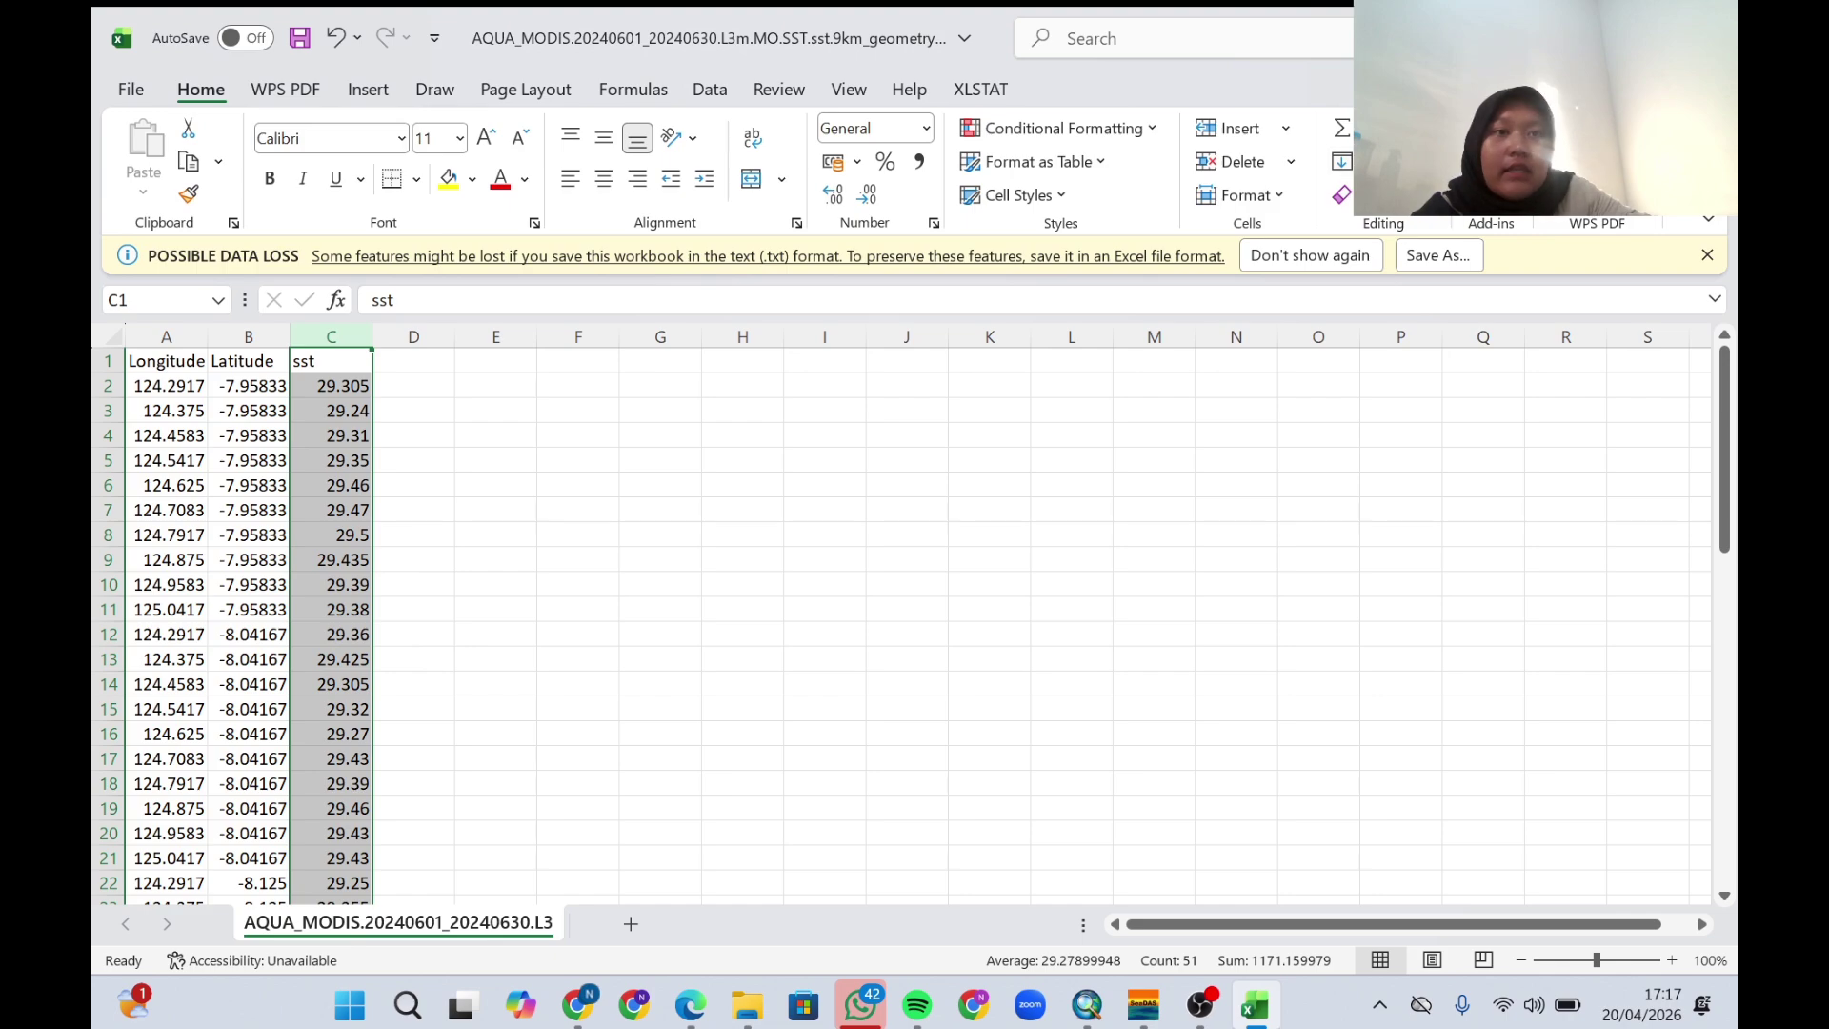
click(1424, 166)
click(1460, 291)
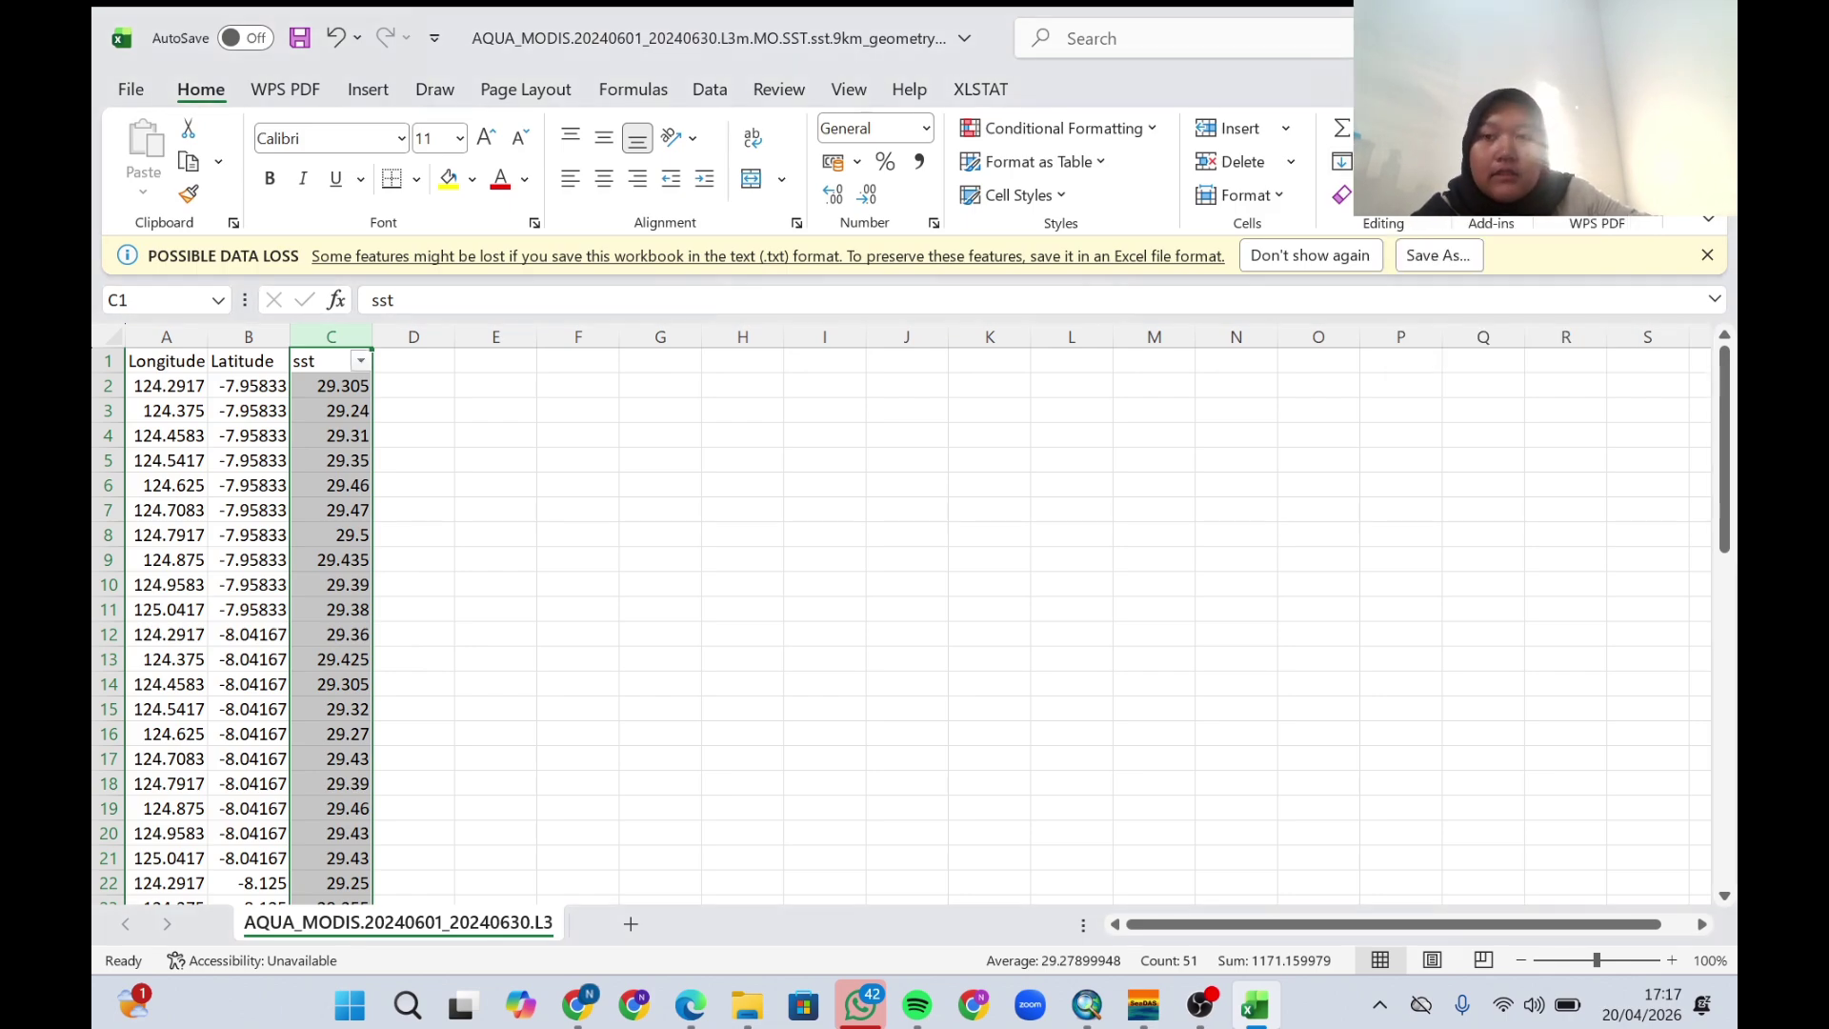
click(361, 362)
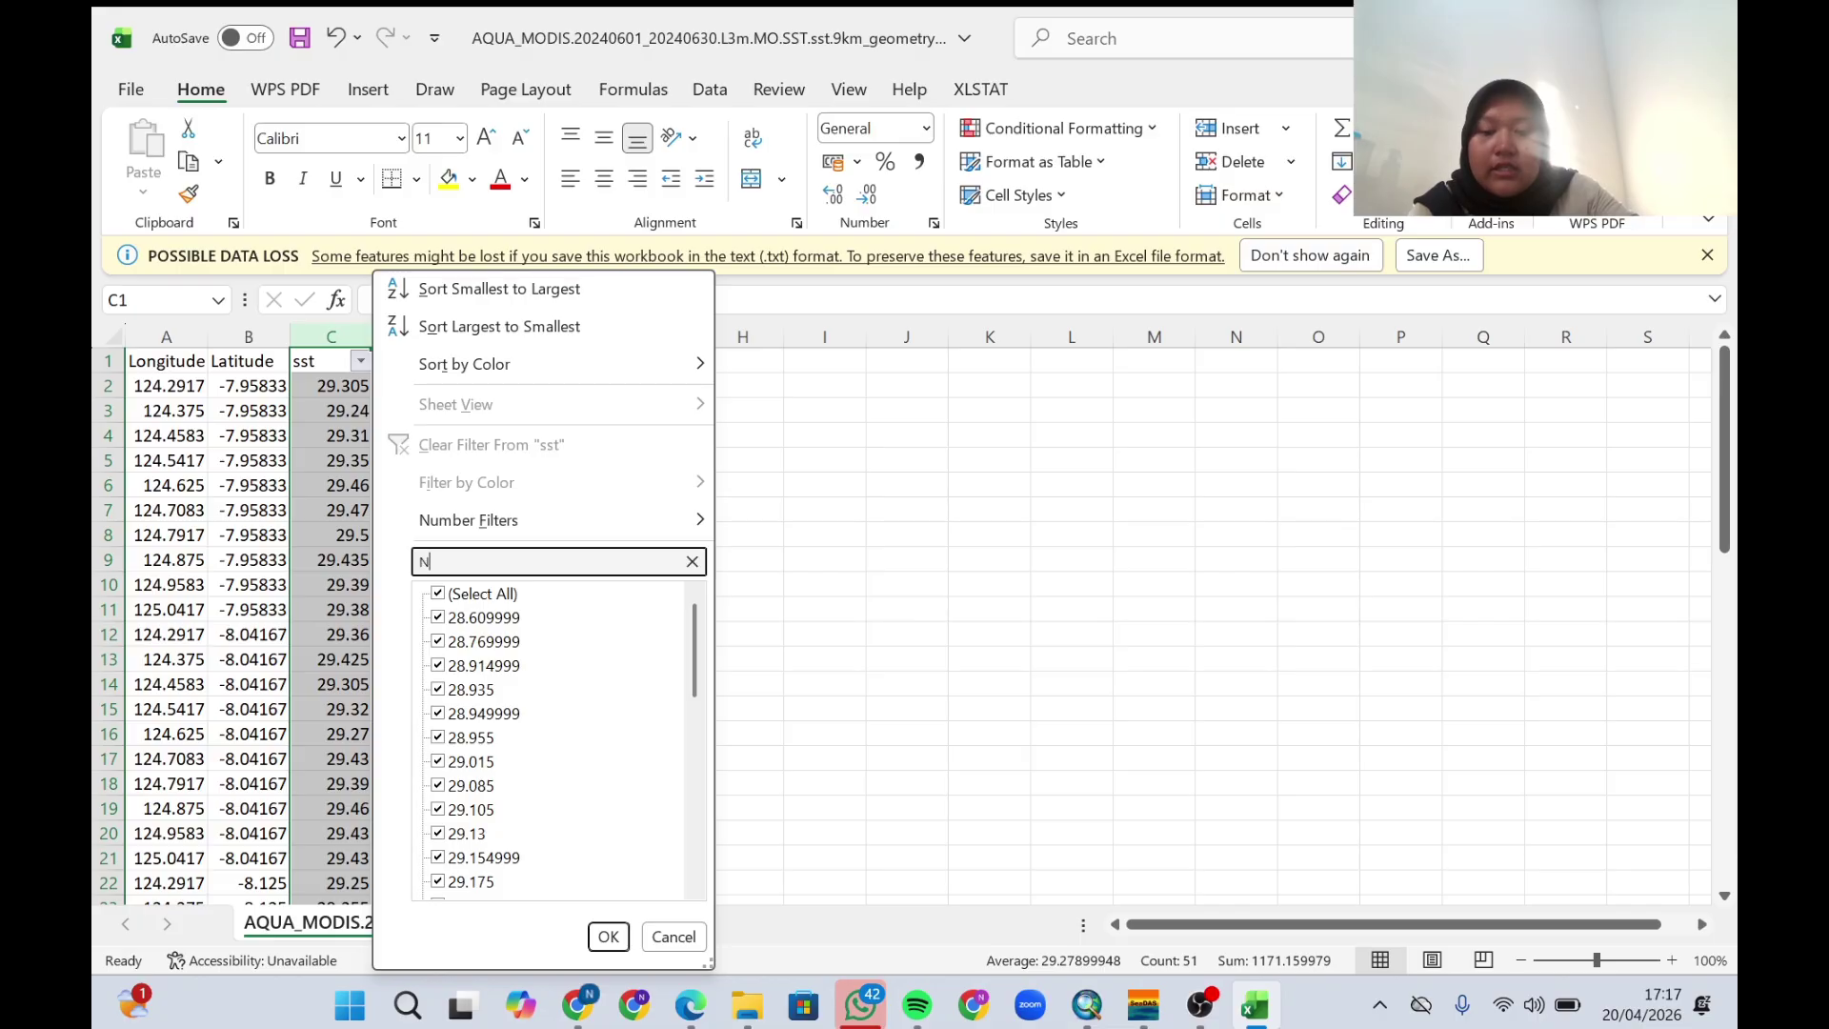
text(NaN)
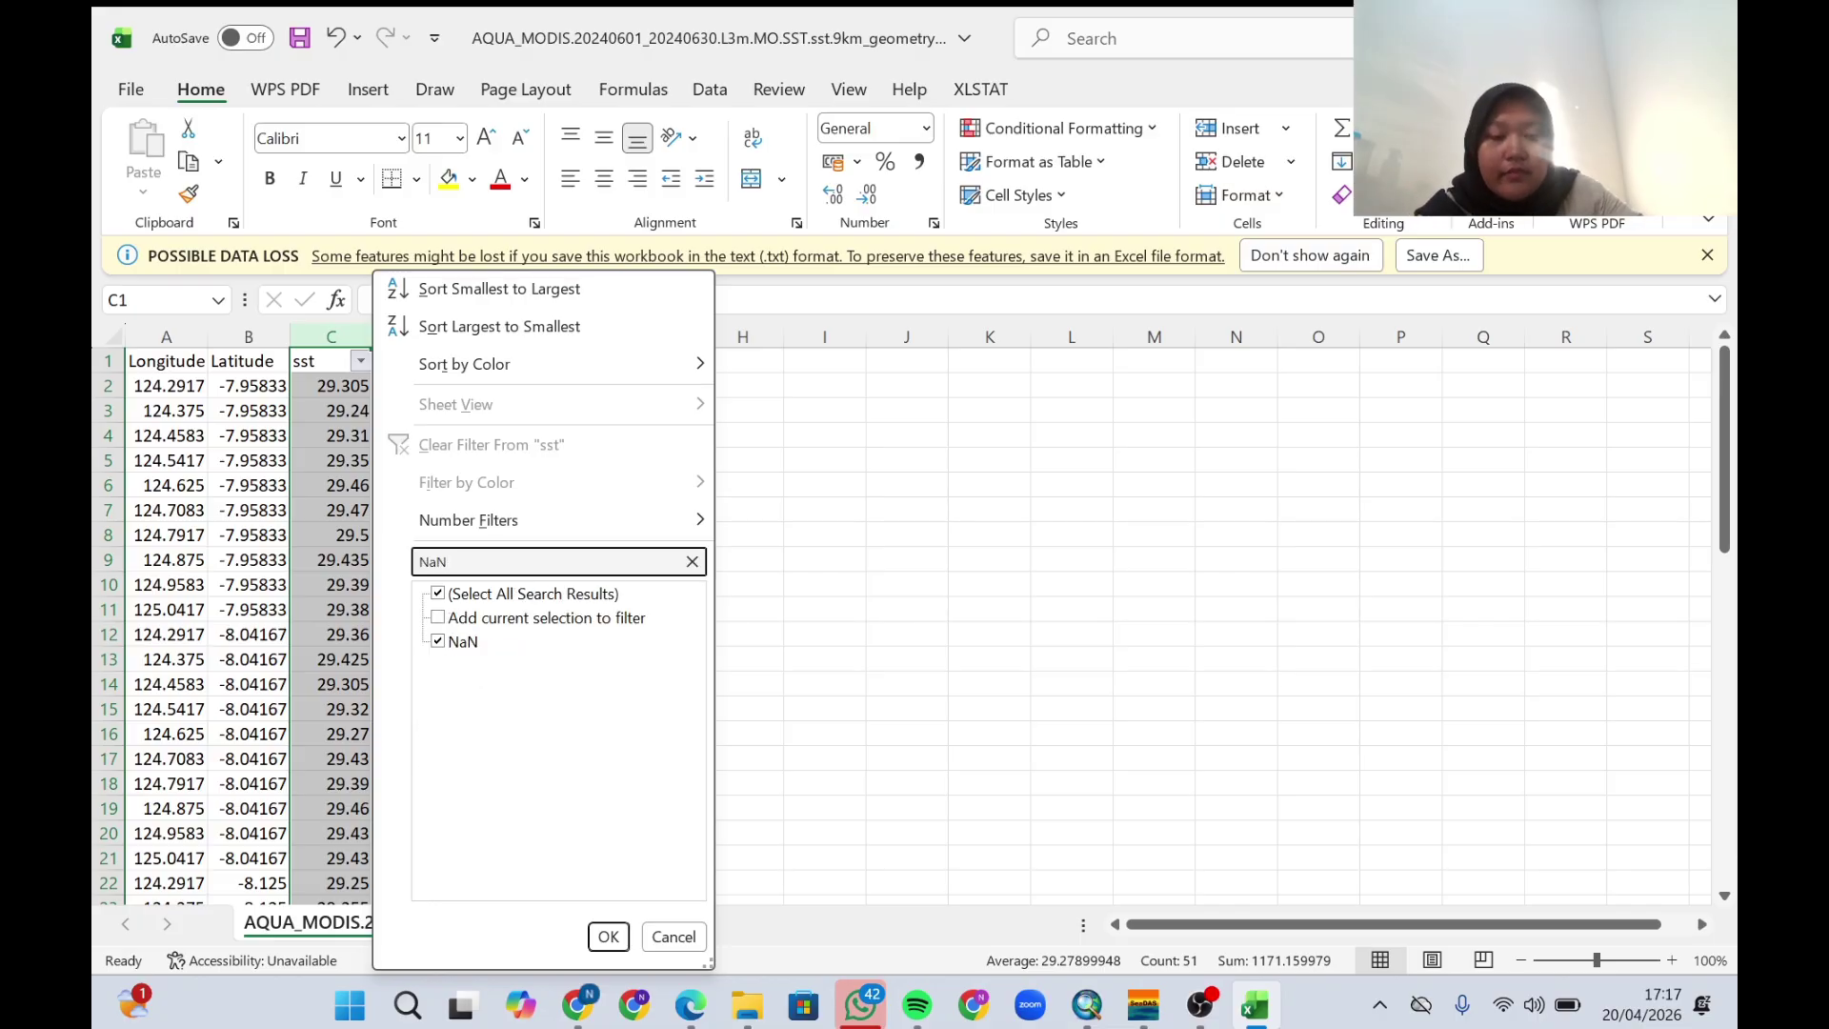
click(607, 938)
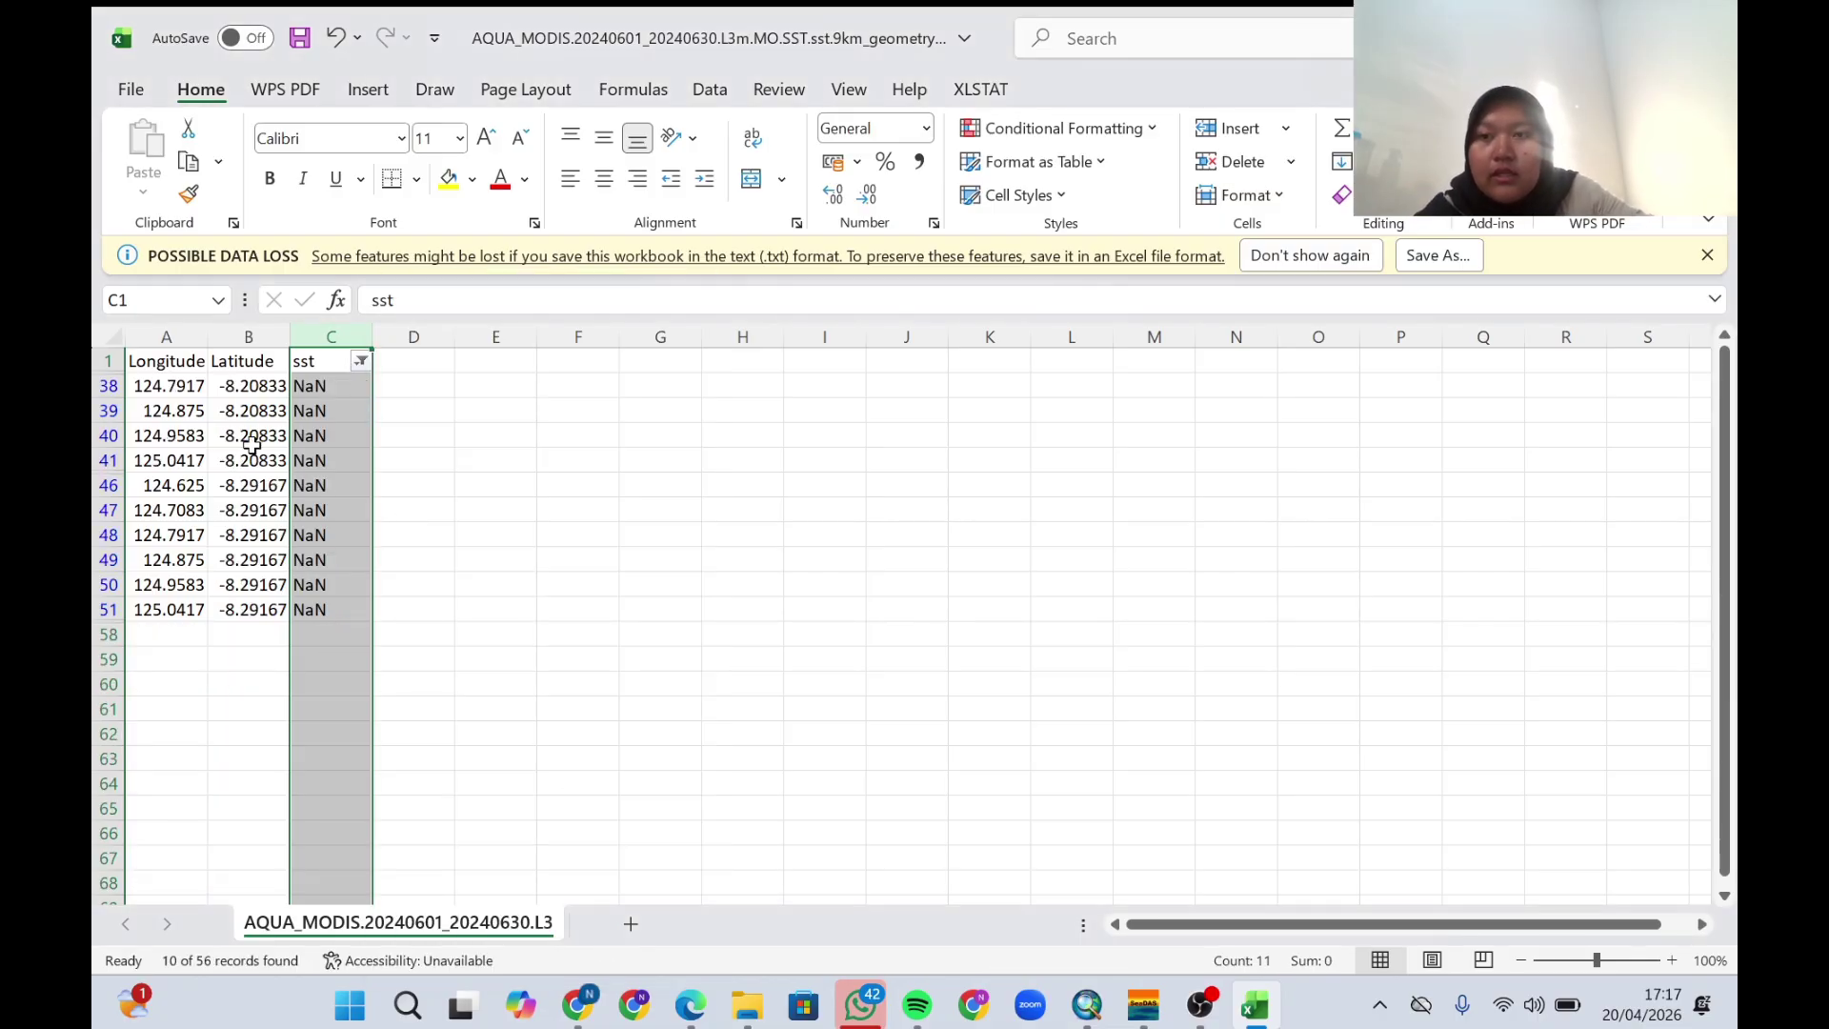
Delete all the filtered NaN rows and reselect every value in the sst filter to show the remaining data.
drag(142, 385, 337, 607)
right_click(336, 607)
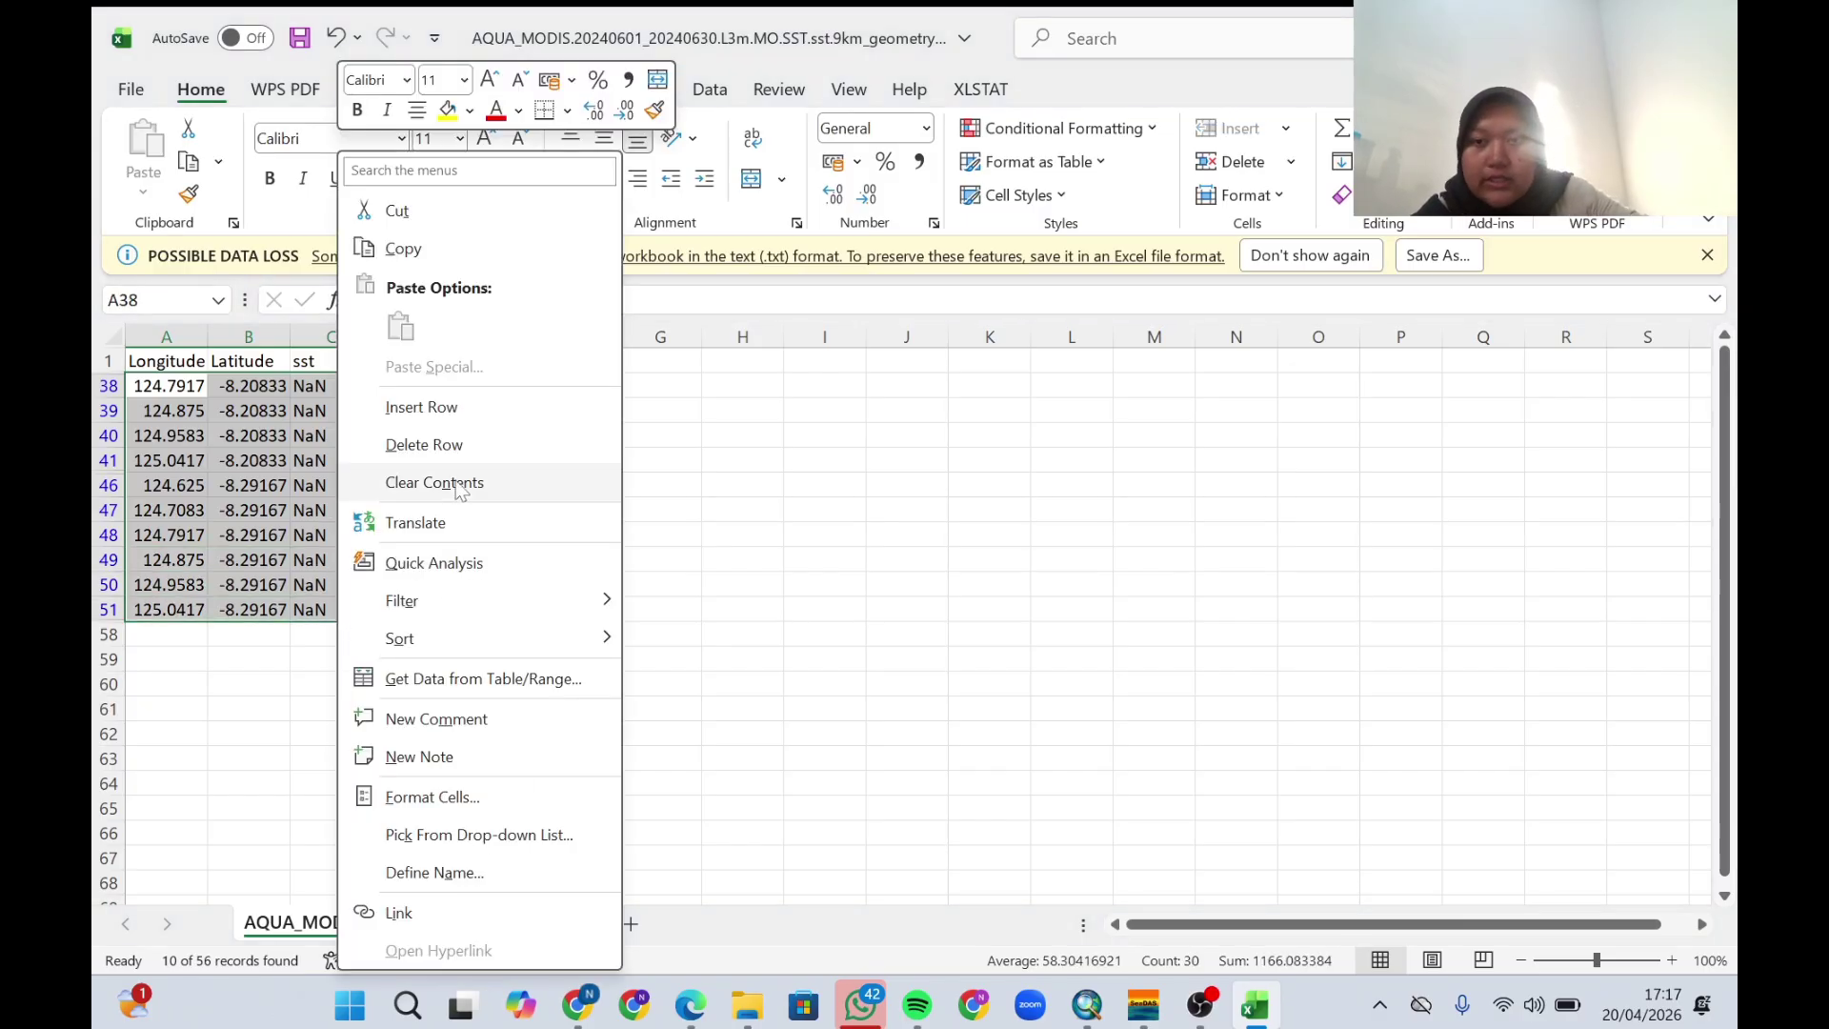
click(443, 445)
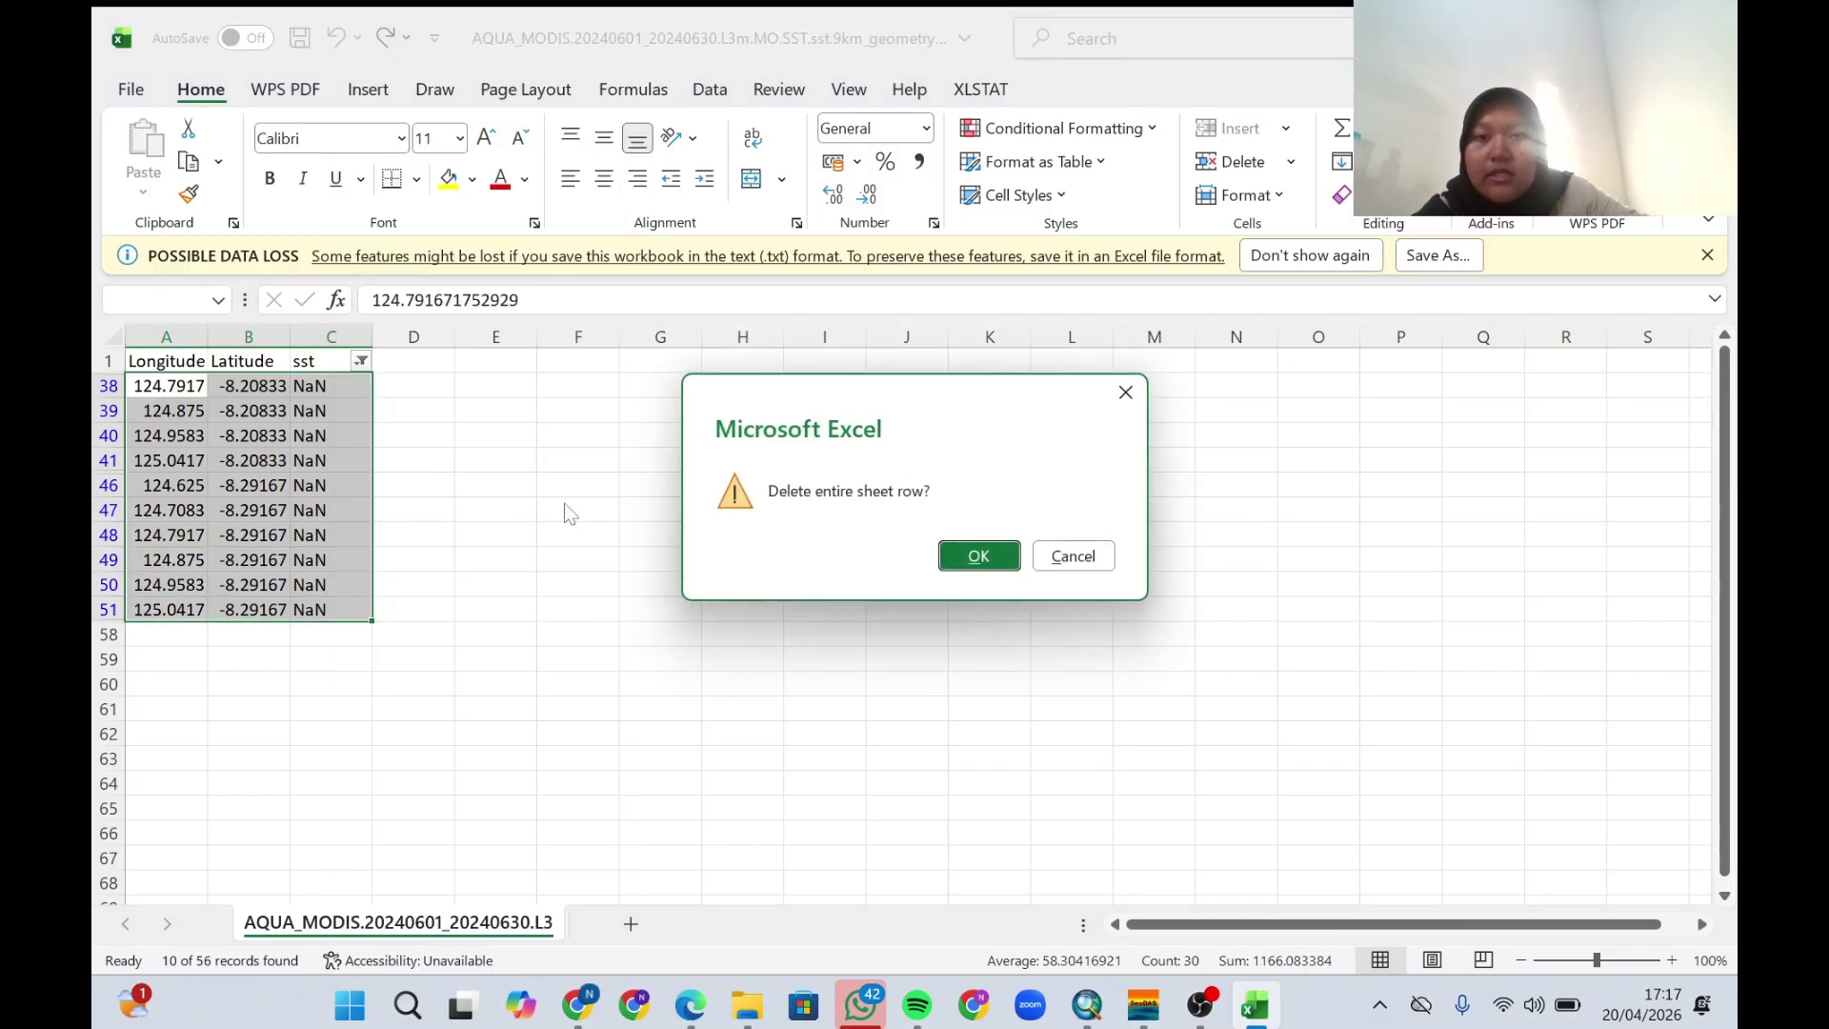
click(960, 562)
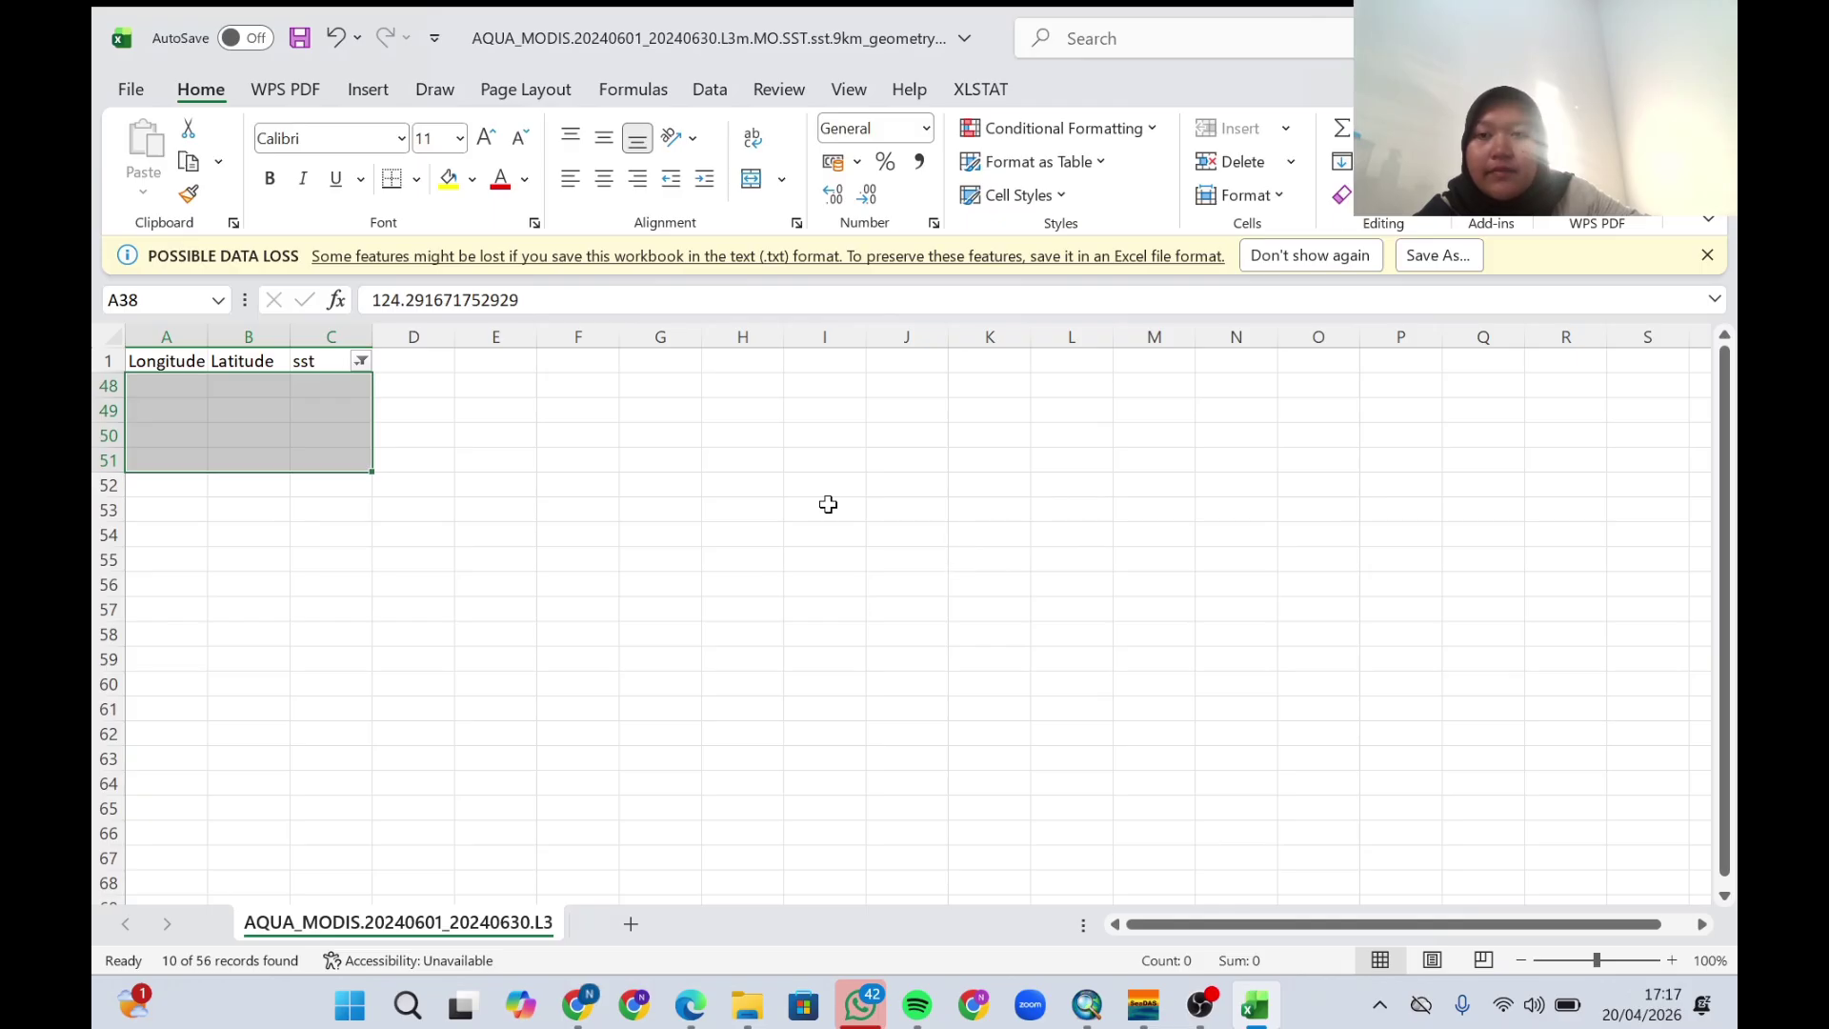
click(362, 362)
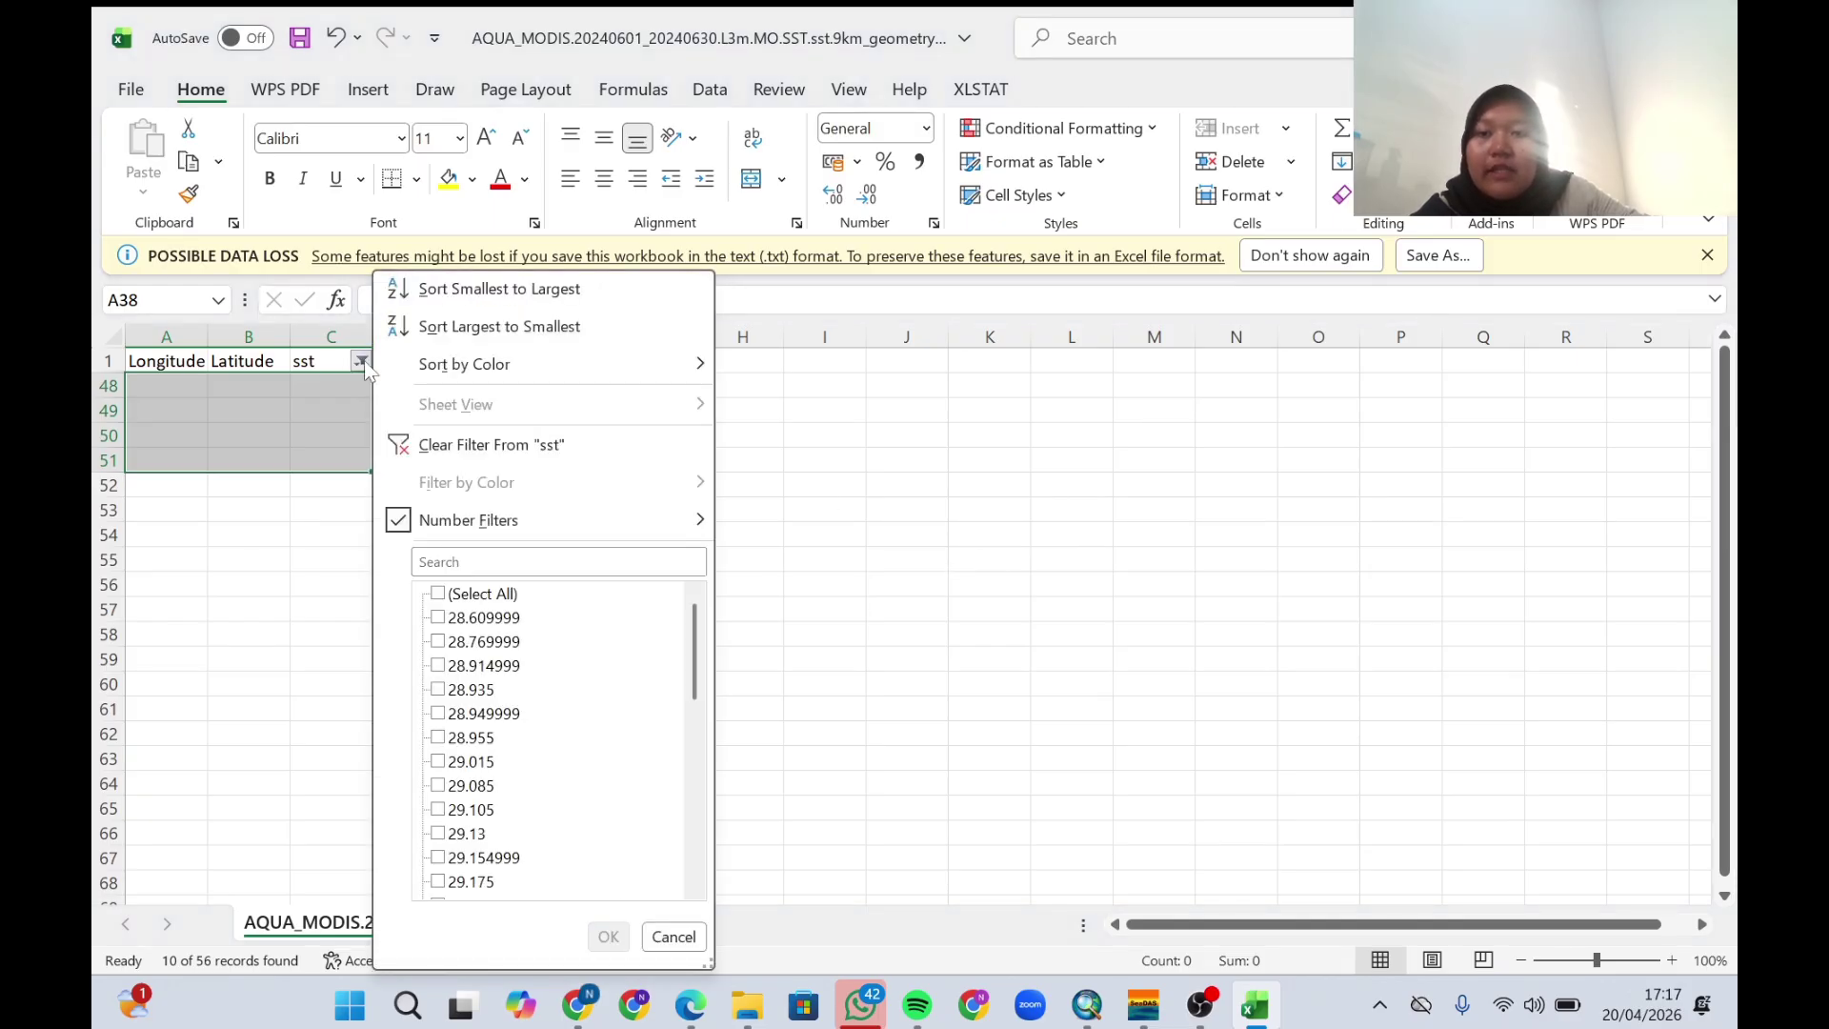
click(438, 594)
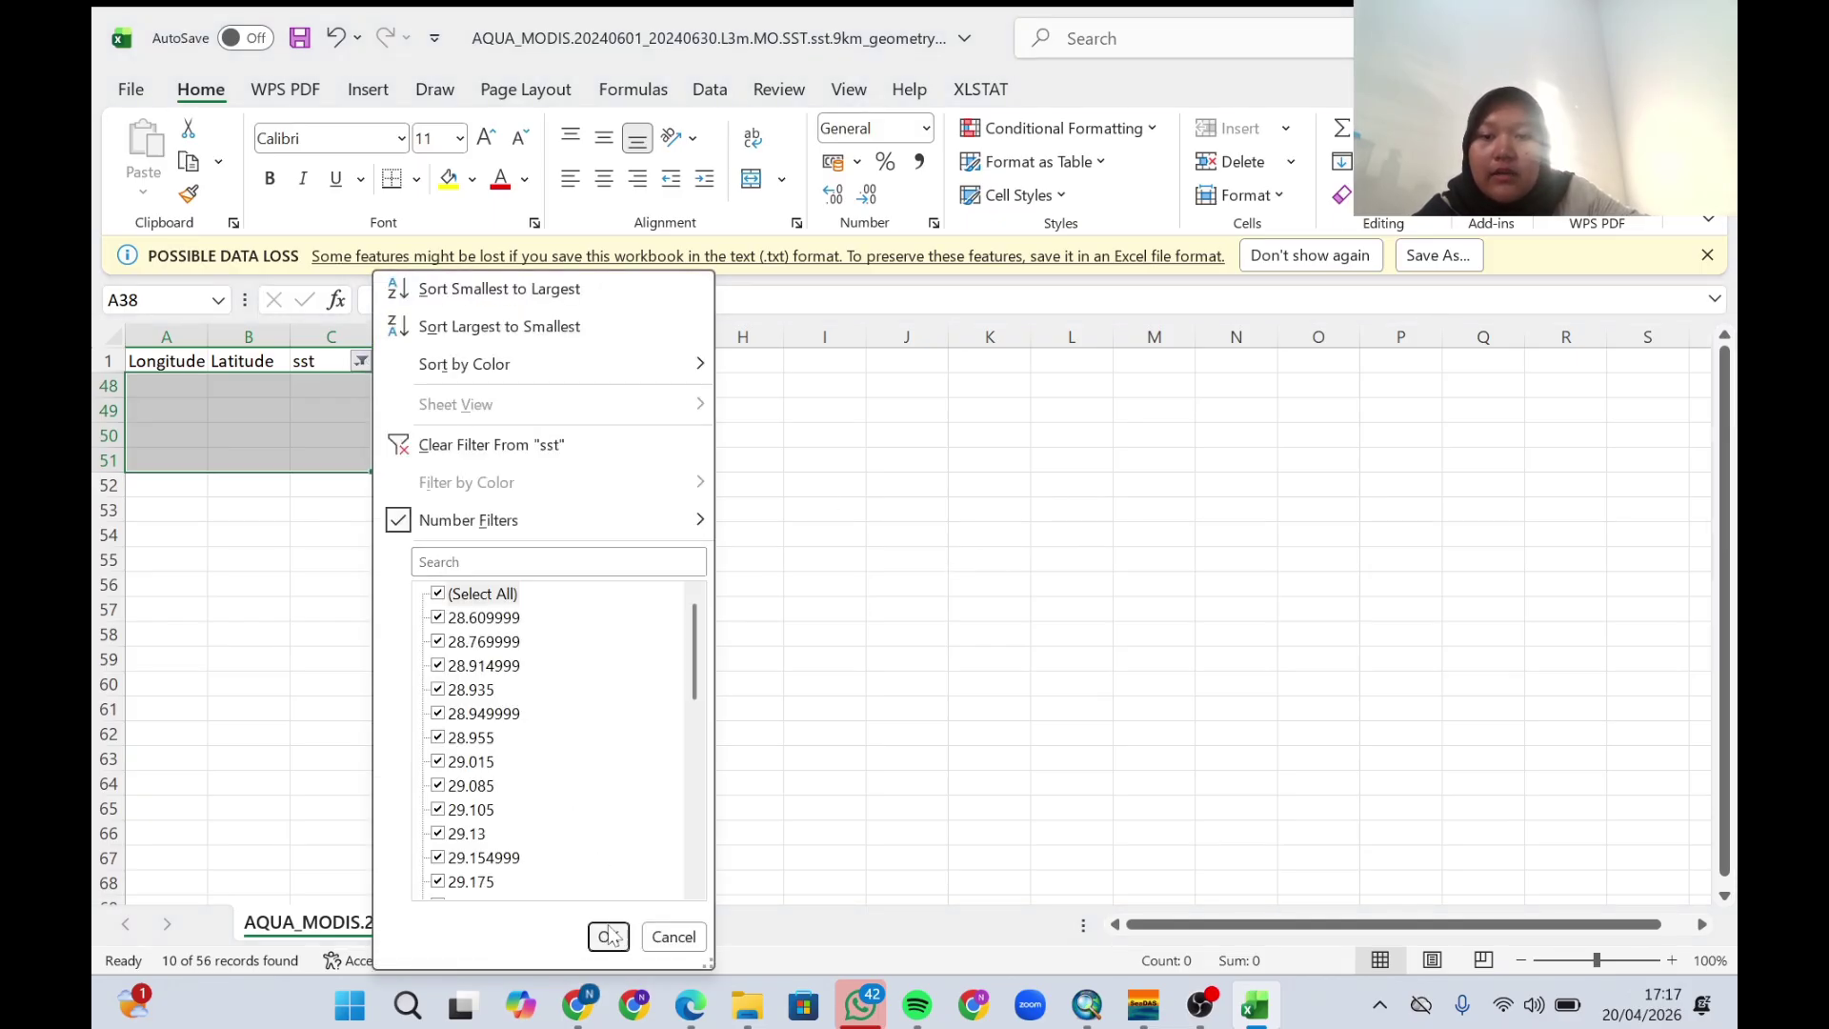
click(610, 936)
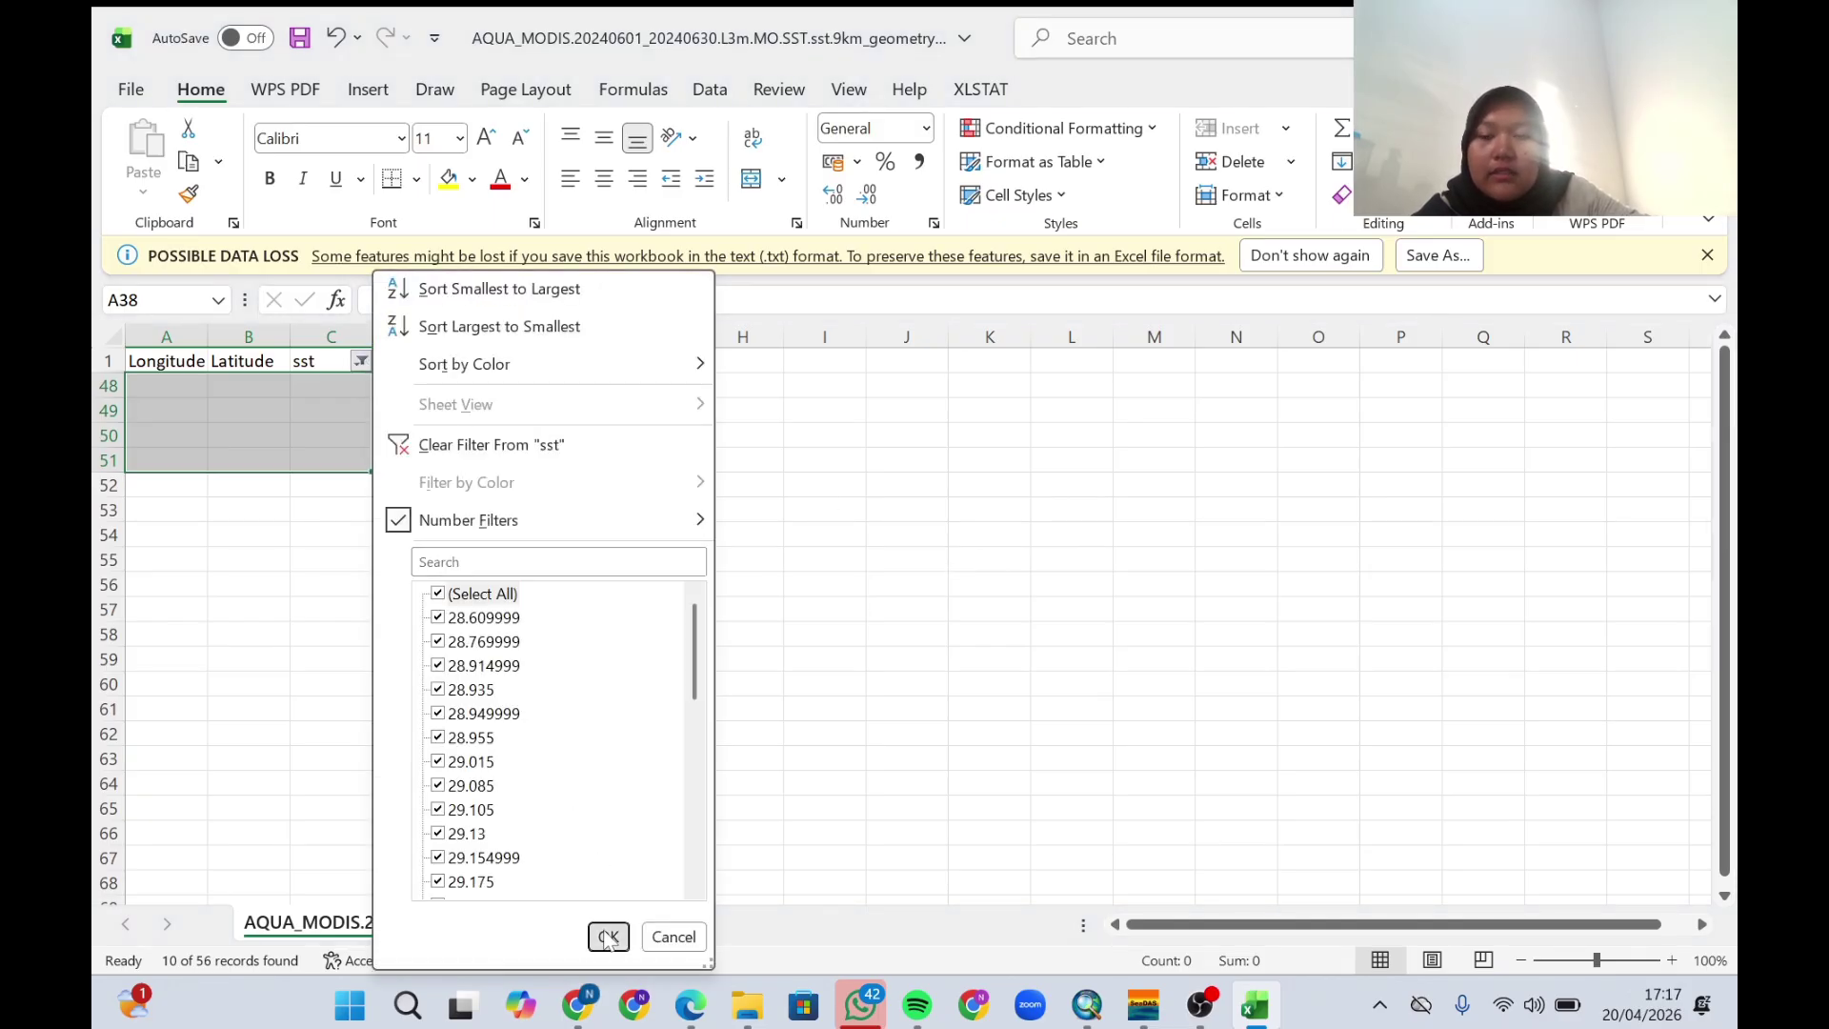
Save the cleaned table as a tab-delimited text file named SST in the LAP folder.
click(131, 89)
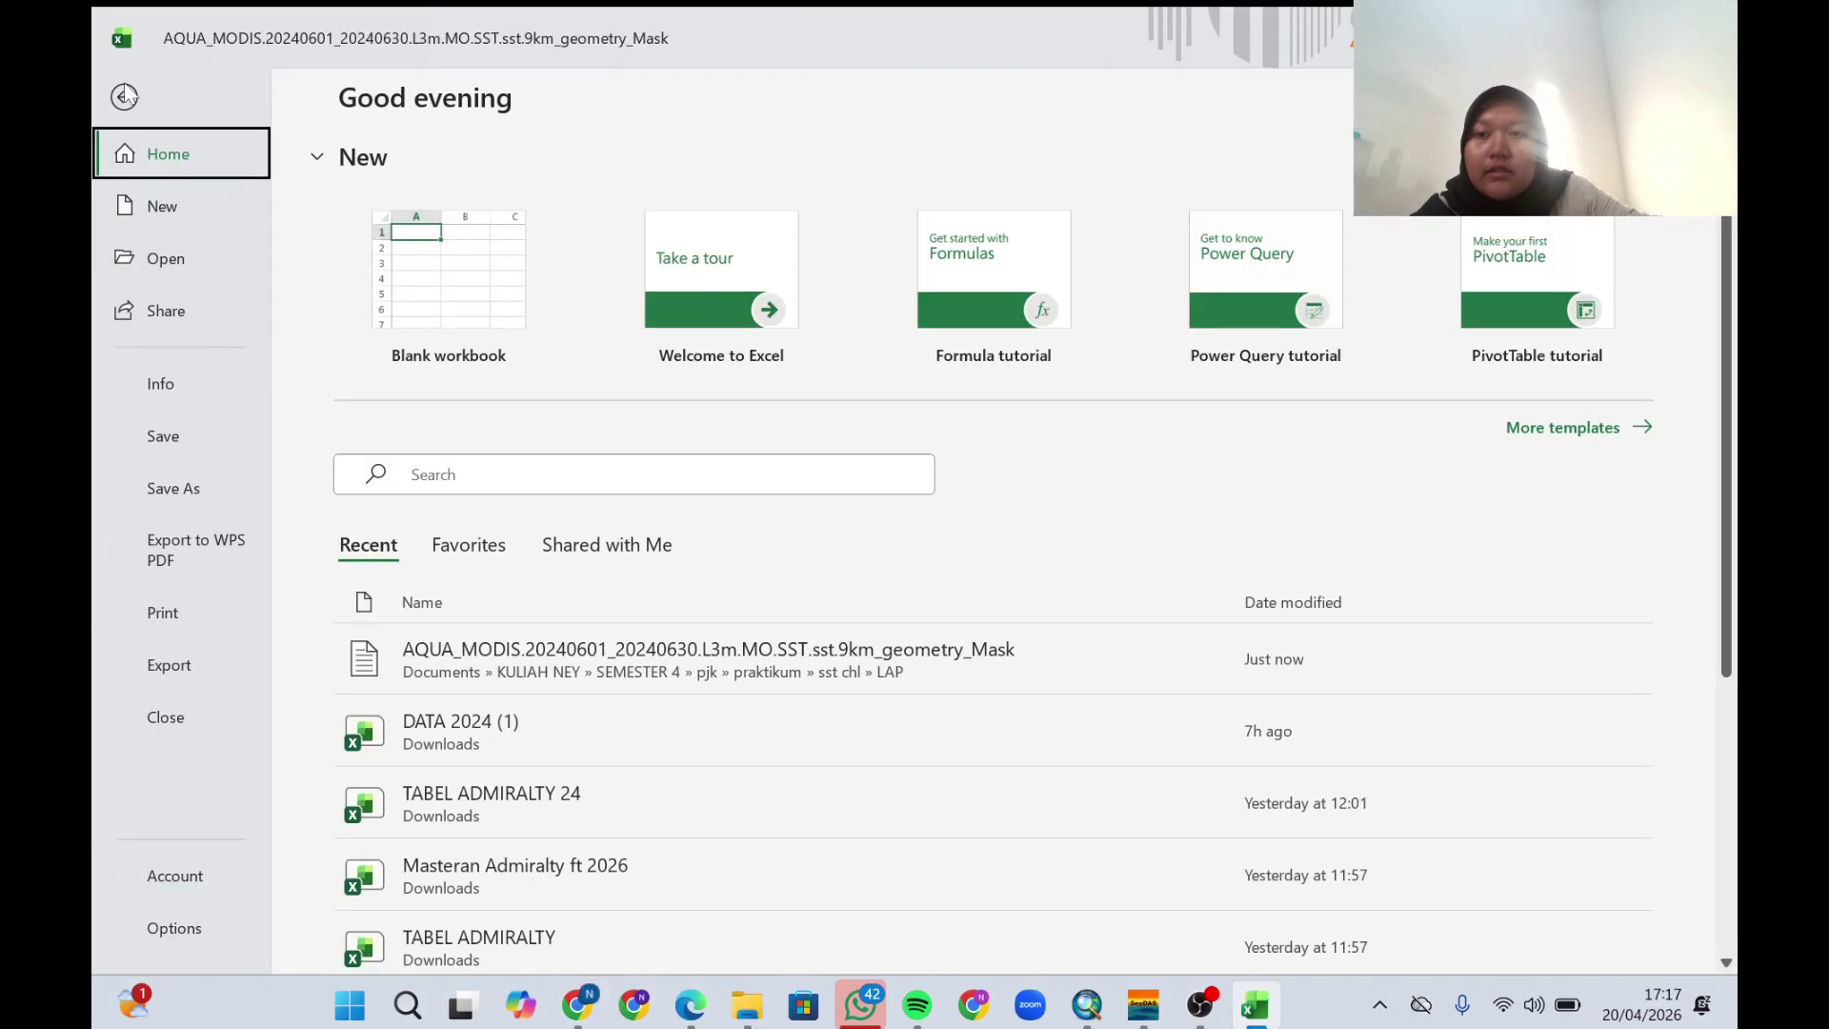
click(172, 487)
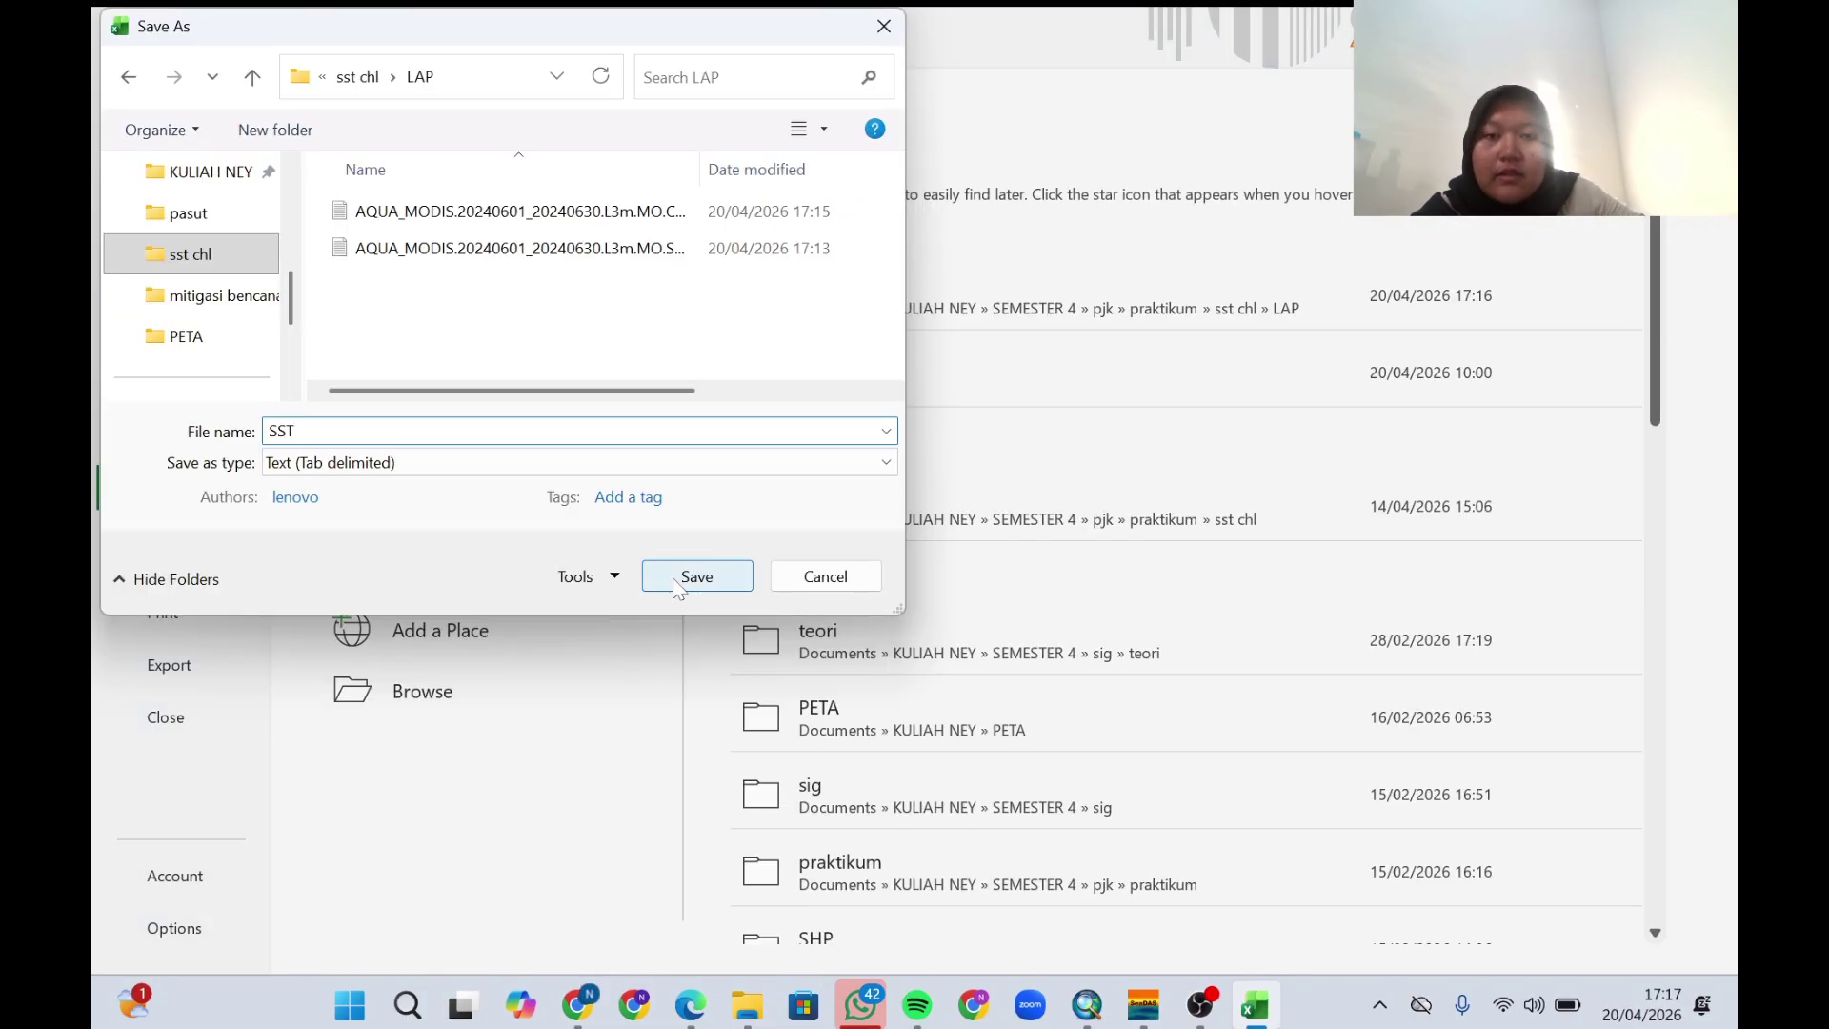
click(696, 577)
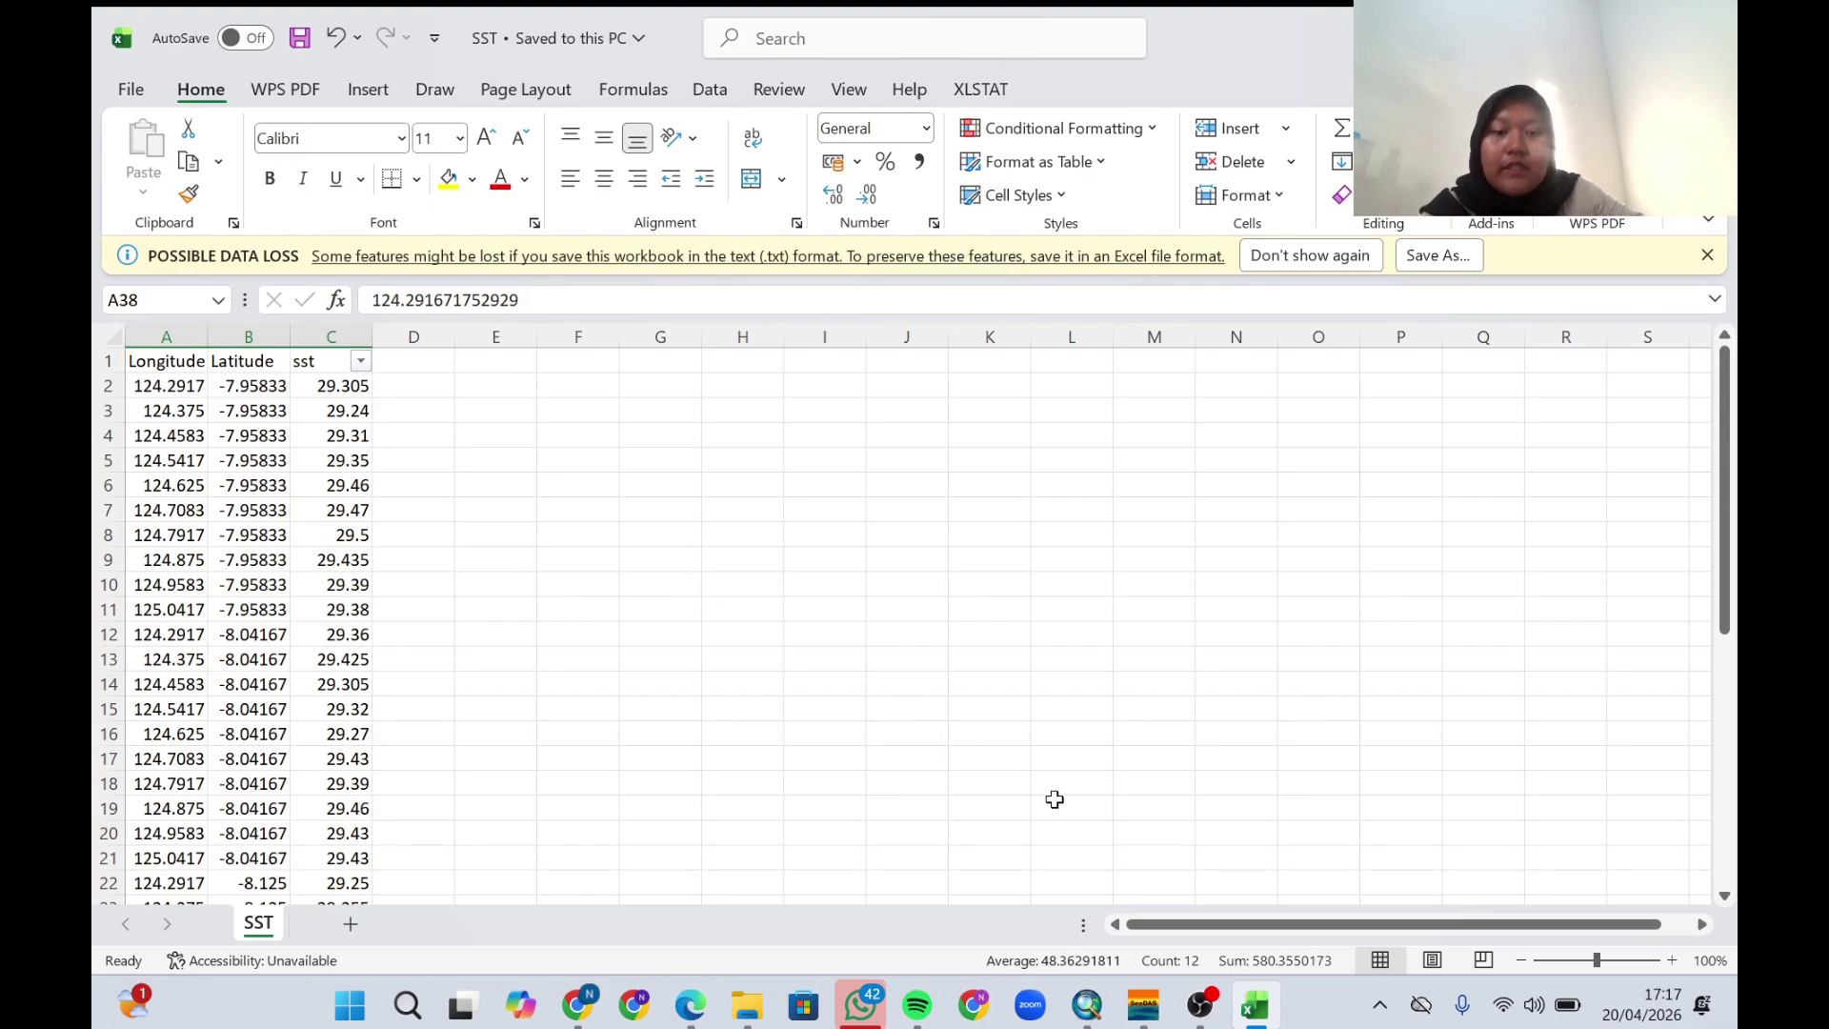
Open the exported CHL chlor_a geometry mask text file from the LAP folder in Excel and delete its first six metadata rows.
click(747, 1005)
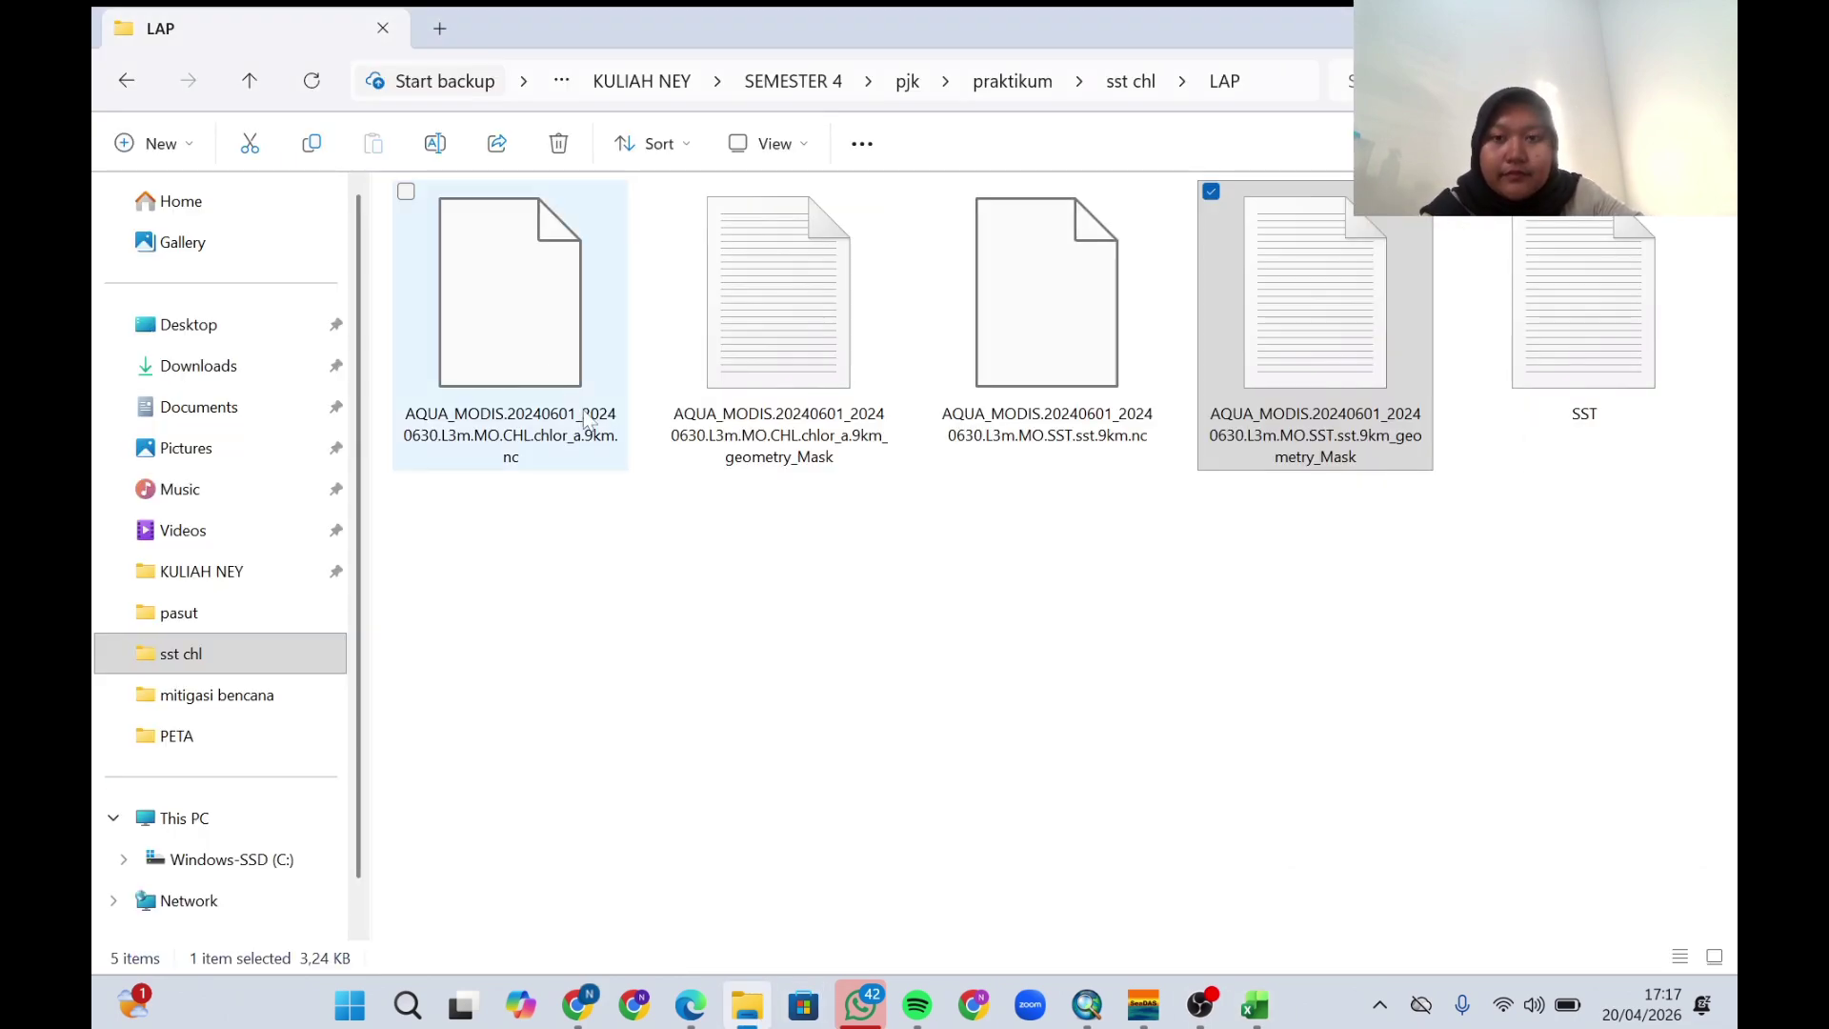
drag(735, 369, 130, 90)
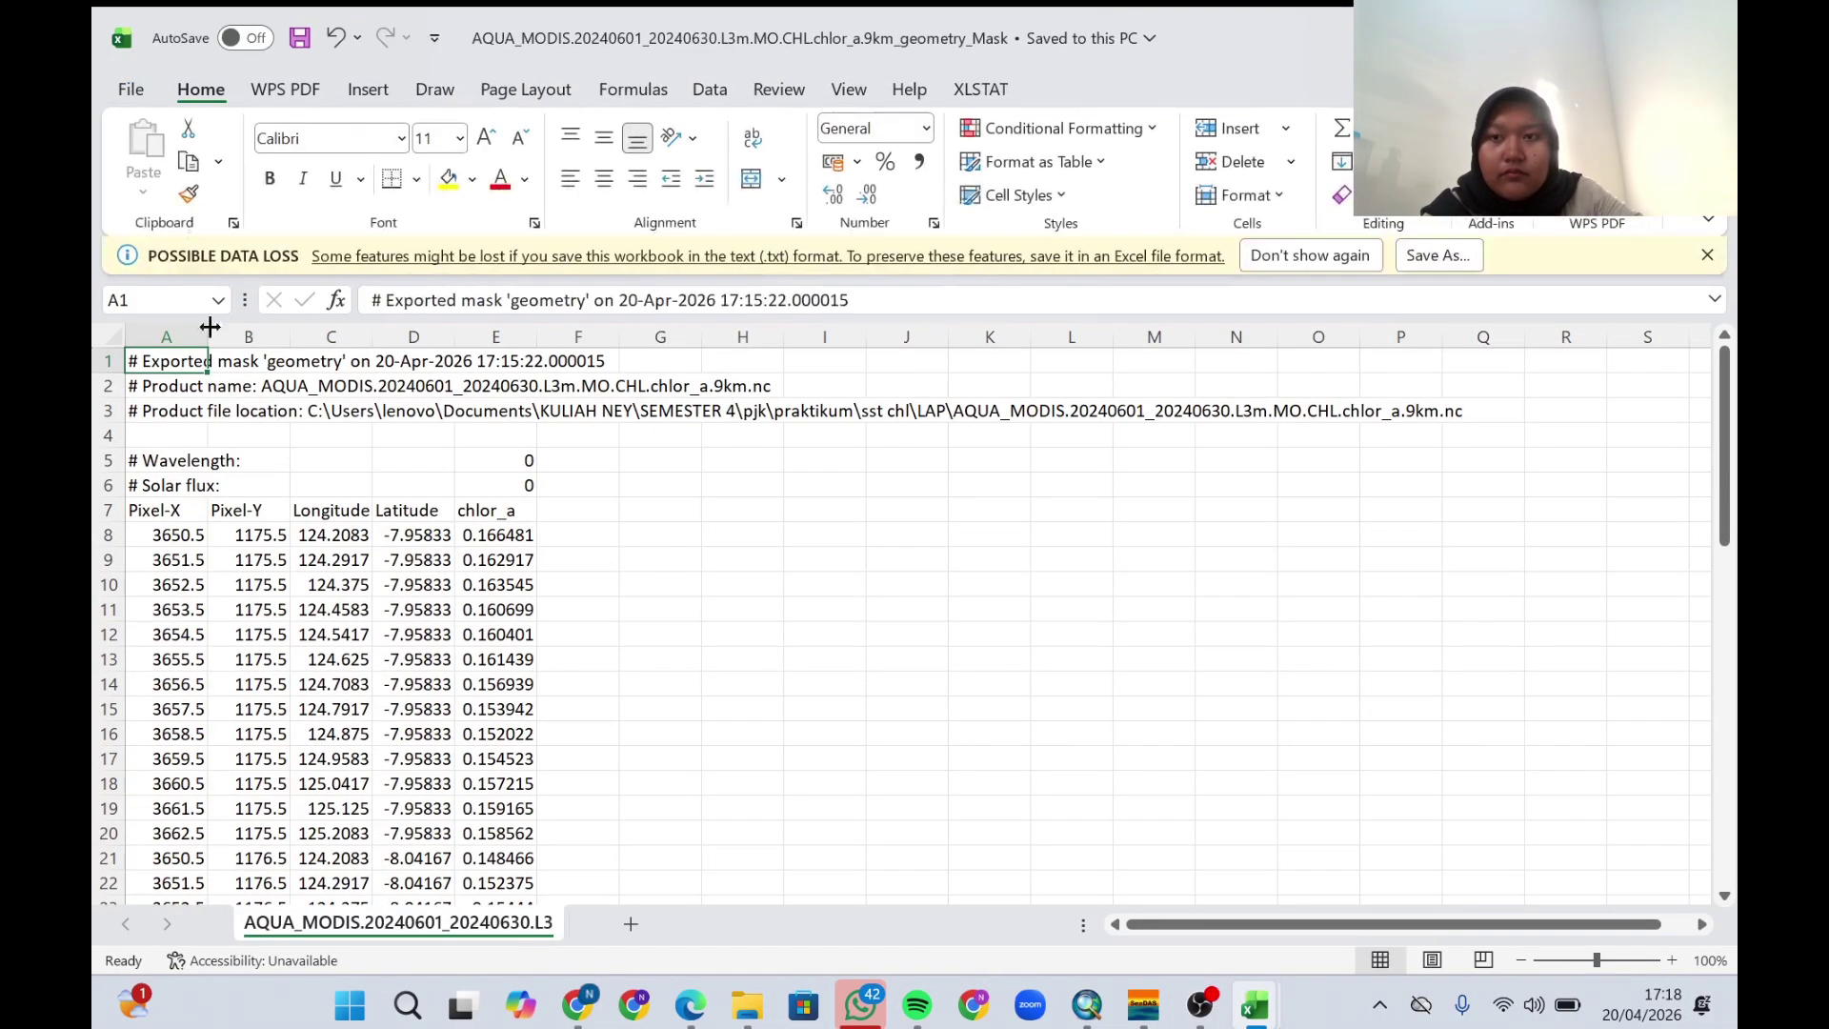
drag(108, 361, 108, 485)
right_click(107, 481)
click(215, 759)
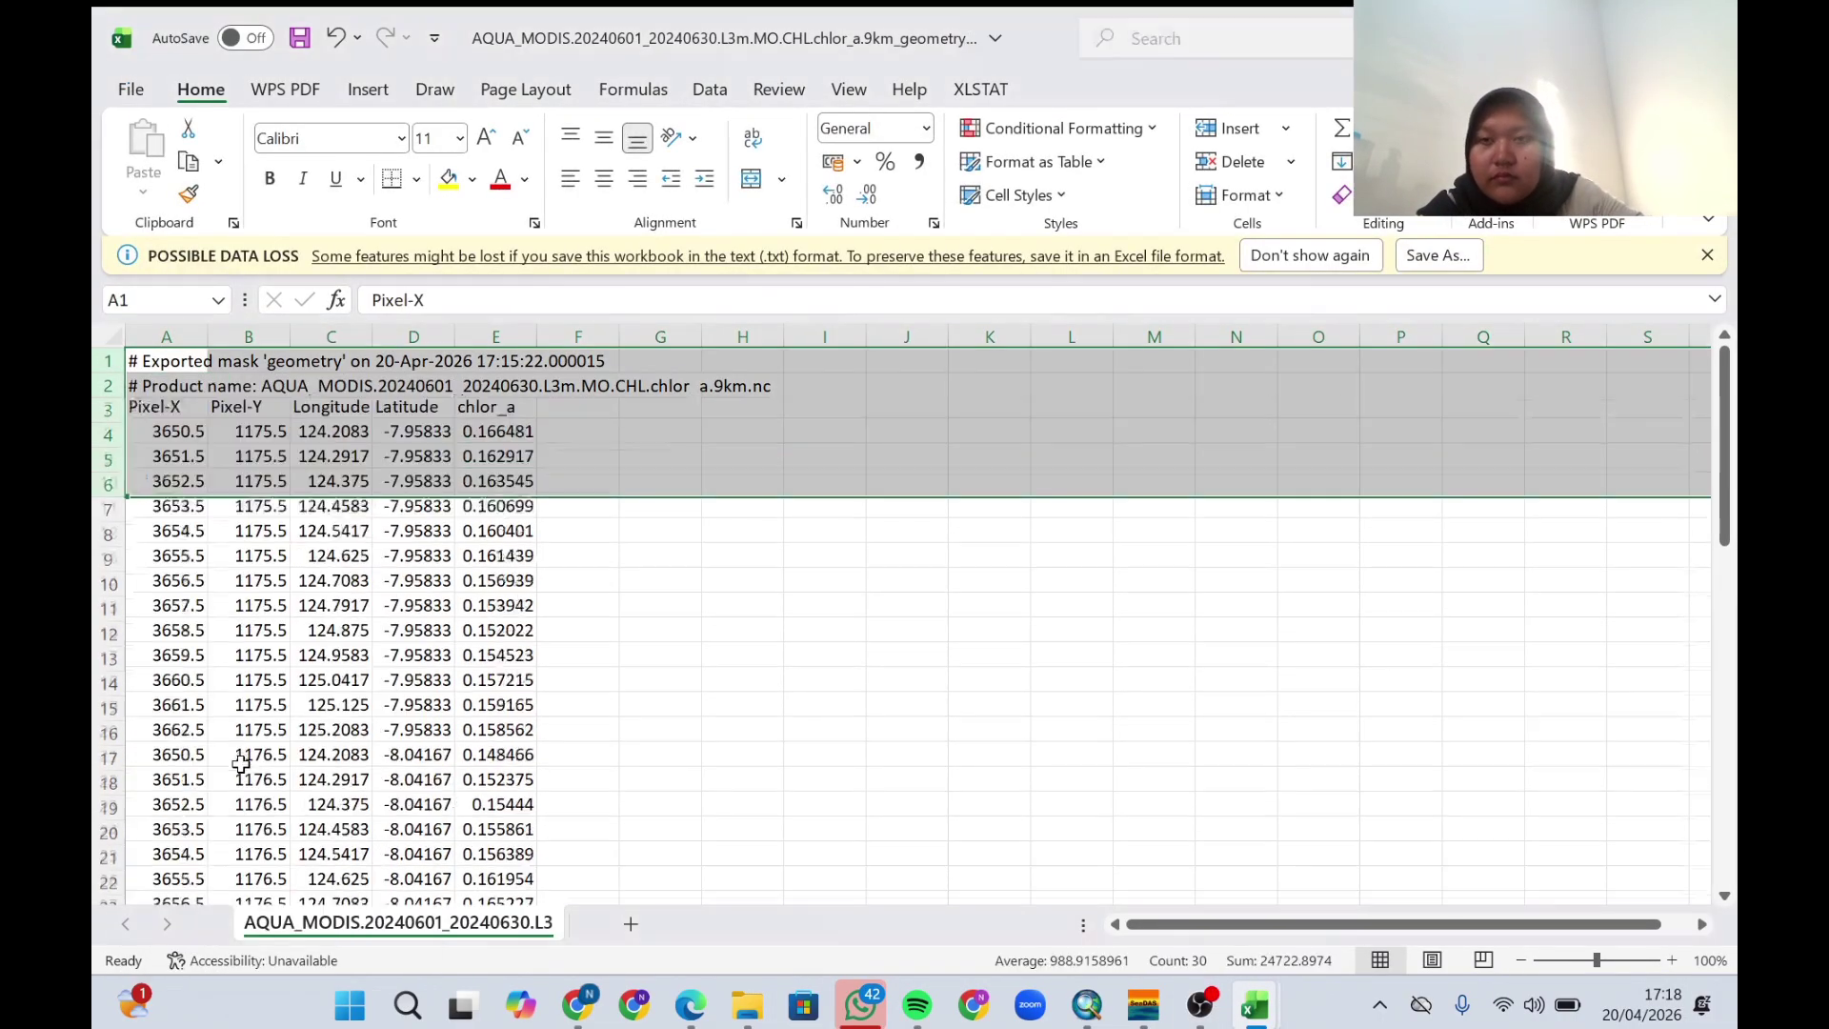
Delete the Pixel-X and Pixel-Y columns, keeping only Longitude, Latitude and chlor_a.
drag(166, 336, 245, 337)
right_click(249, 336)
click(373, 634)
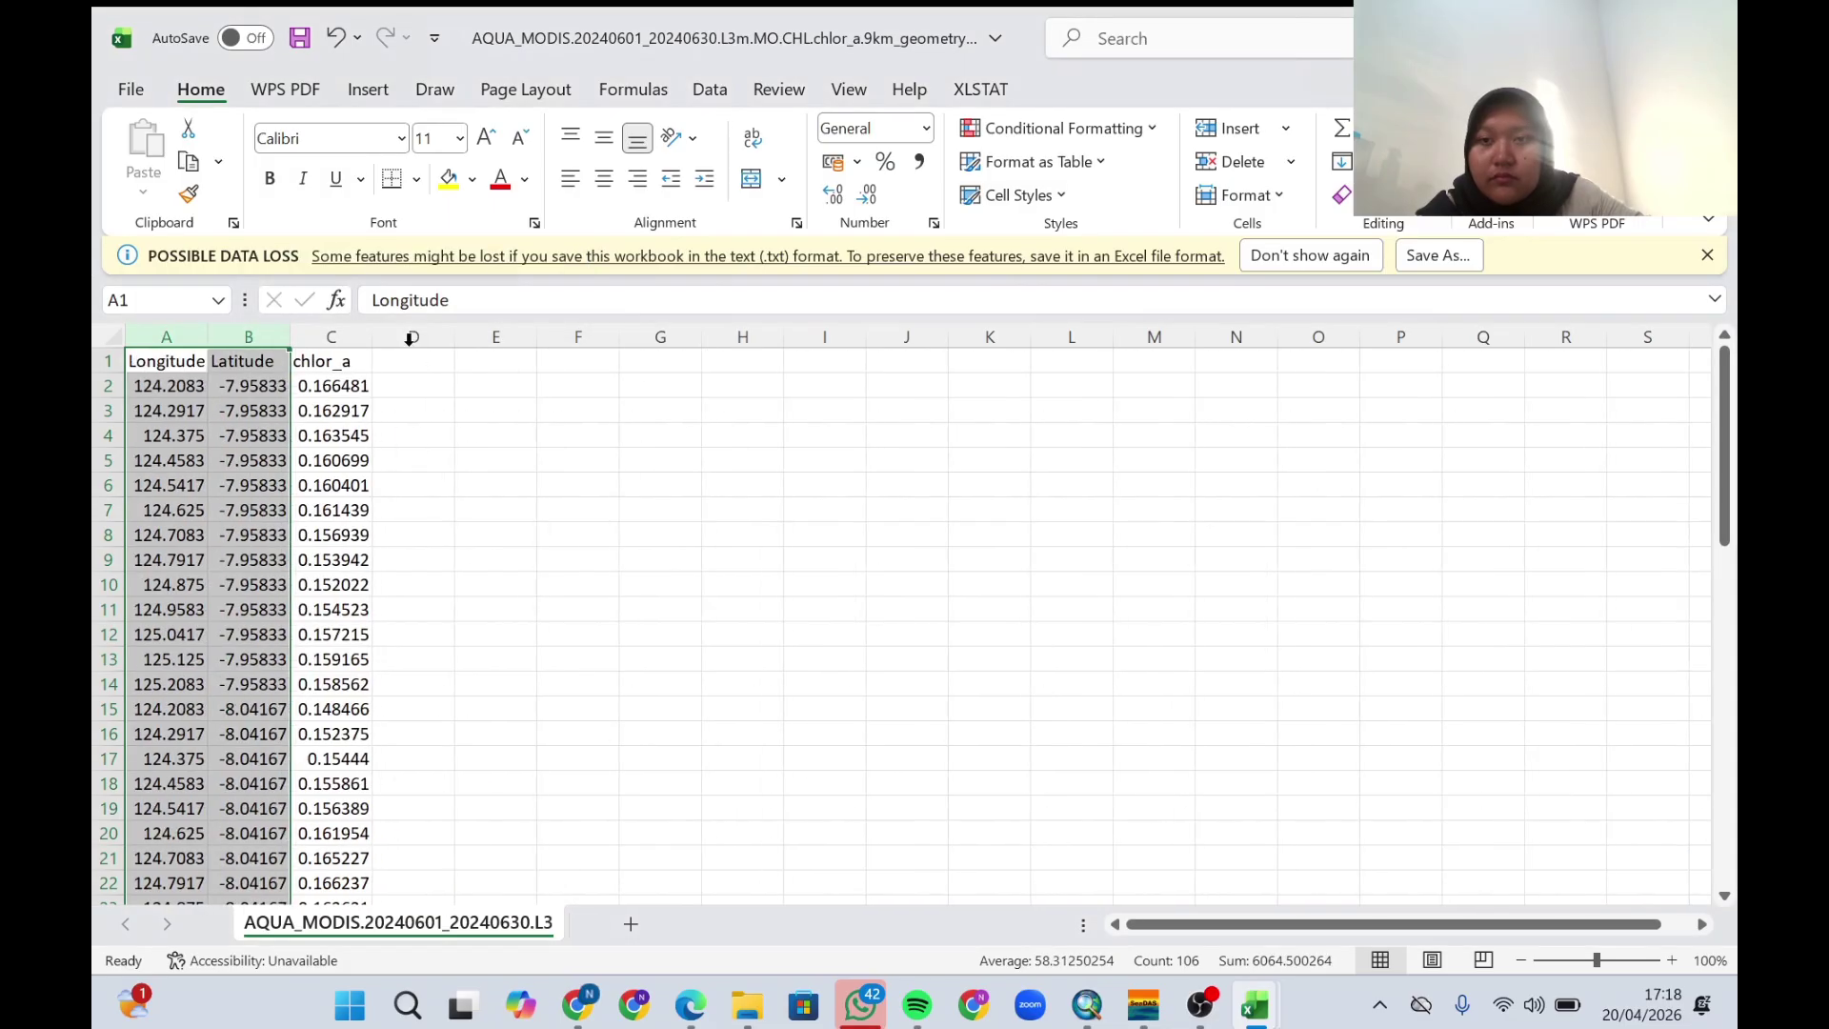
Add a filter to the chlor_a column and show only the NaN values.
click(354, 361)
click(319, 336)
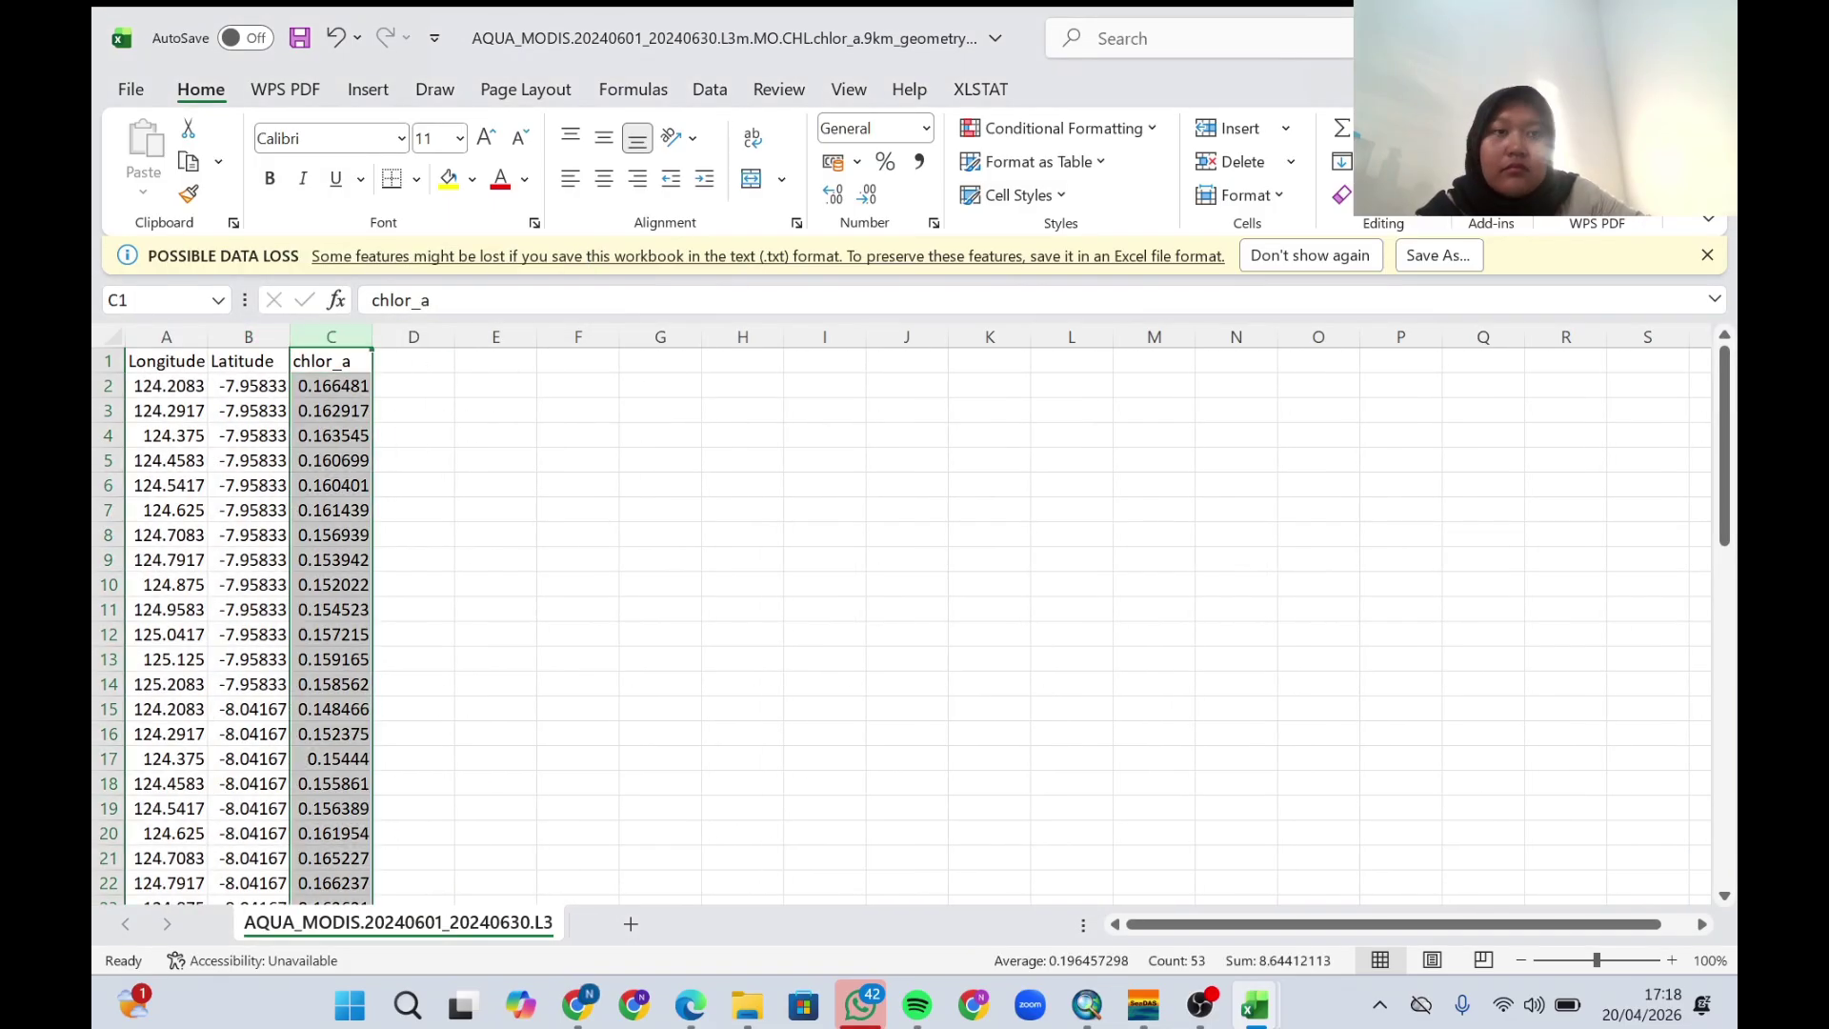
key(alt+h)
key(s)
key(f)
click(361, 361)
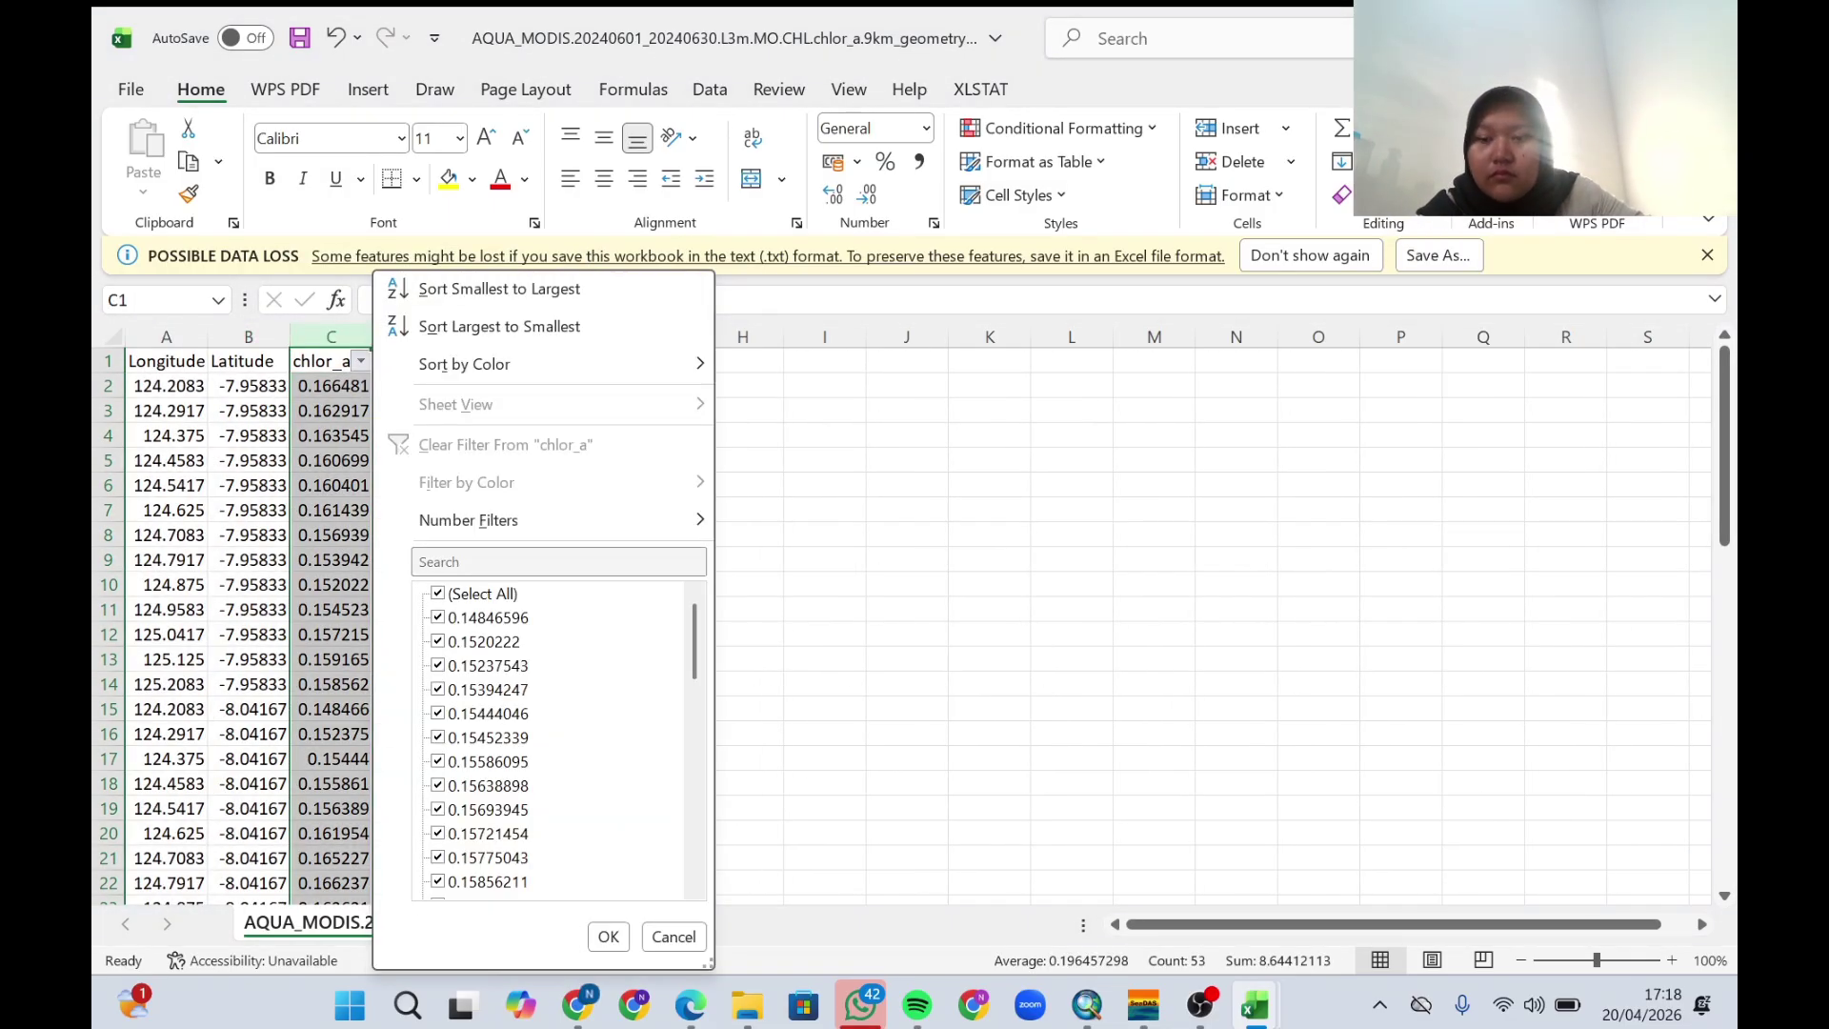
text(NaN)
key(Return)
Delete the filtered NaN rows and reselect every value in the chlor_a filter to show the remaining data.
drag(167, 385, 329, 559)
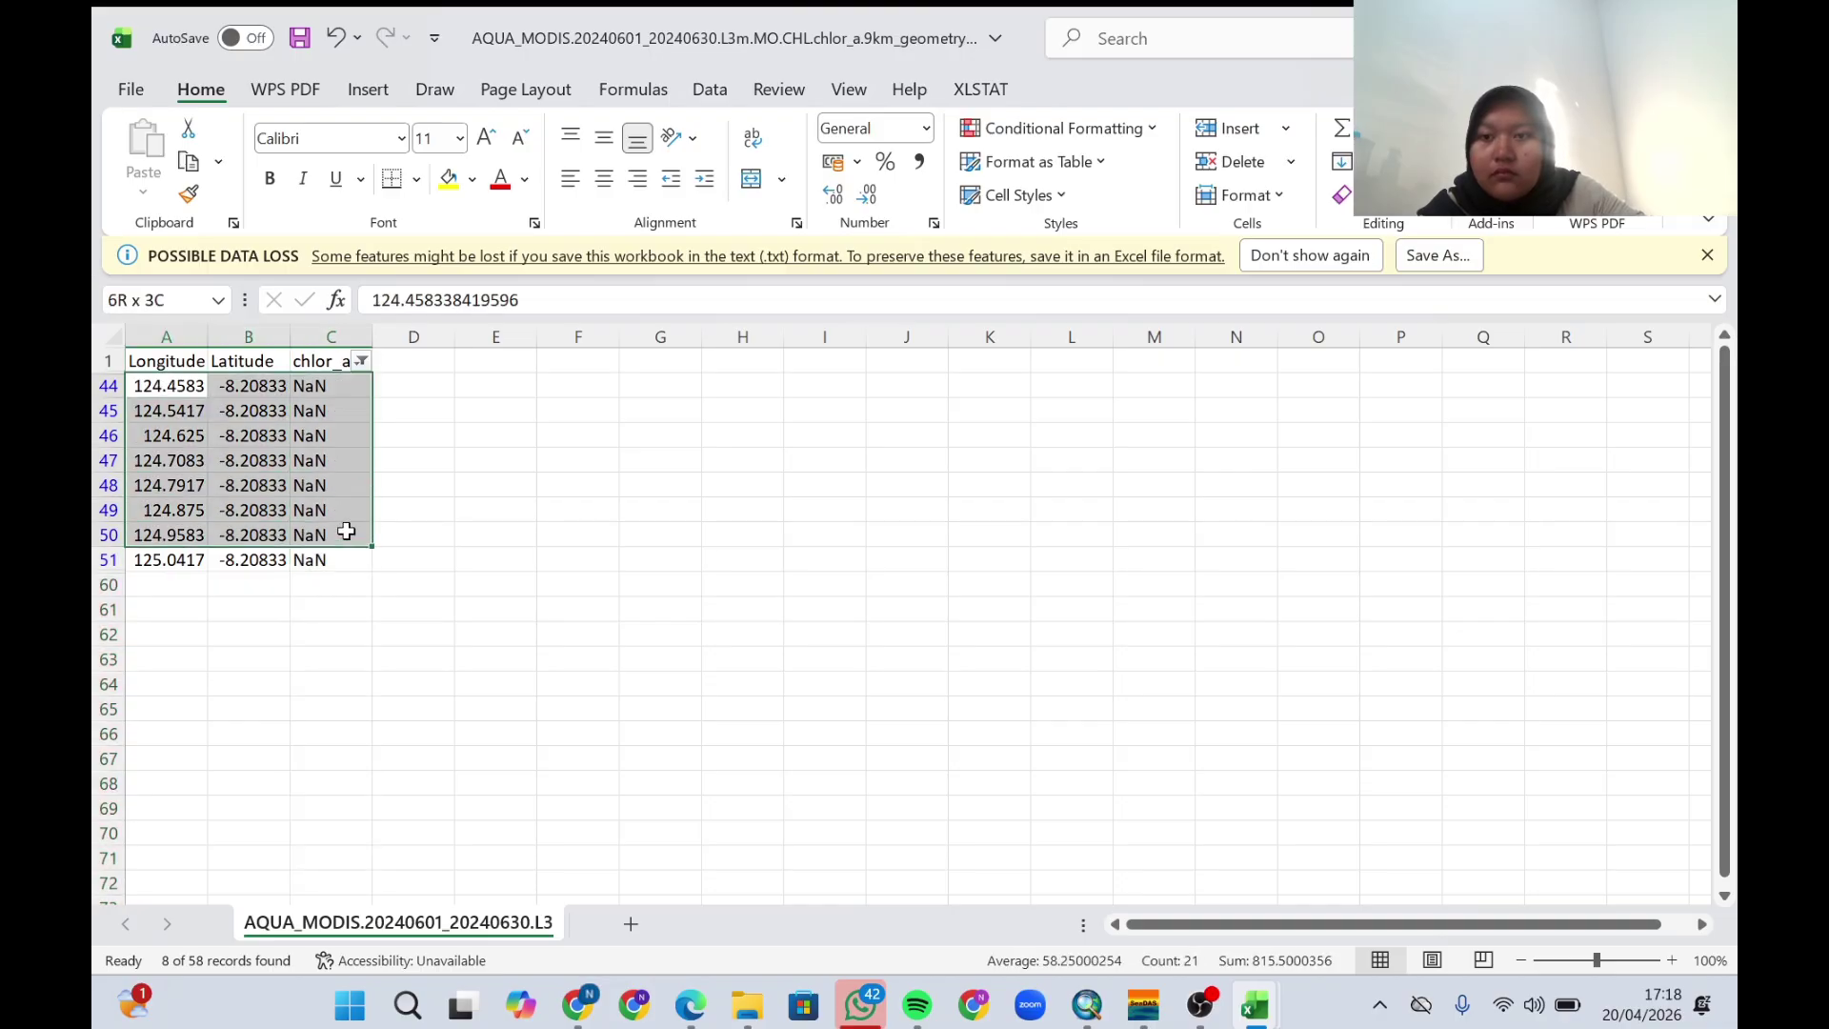
right_click(349, 526)
click(428, 441)
click(952, 556)
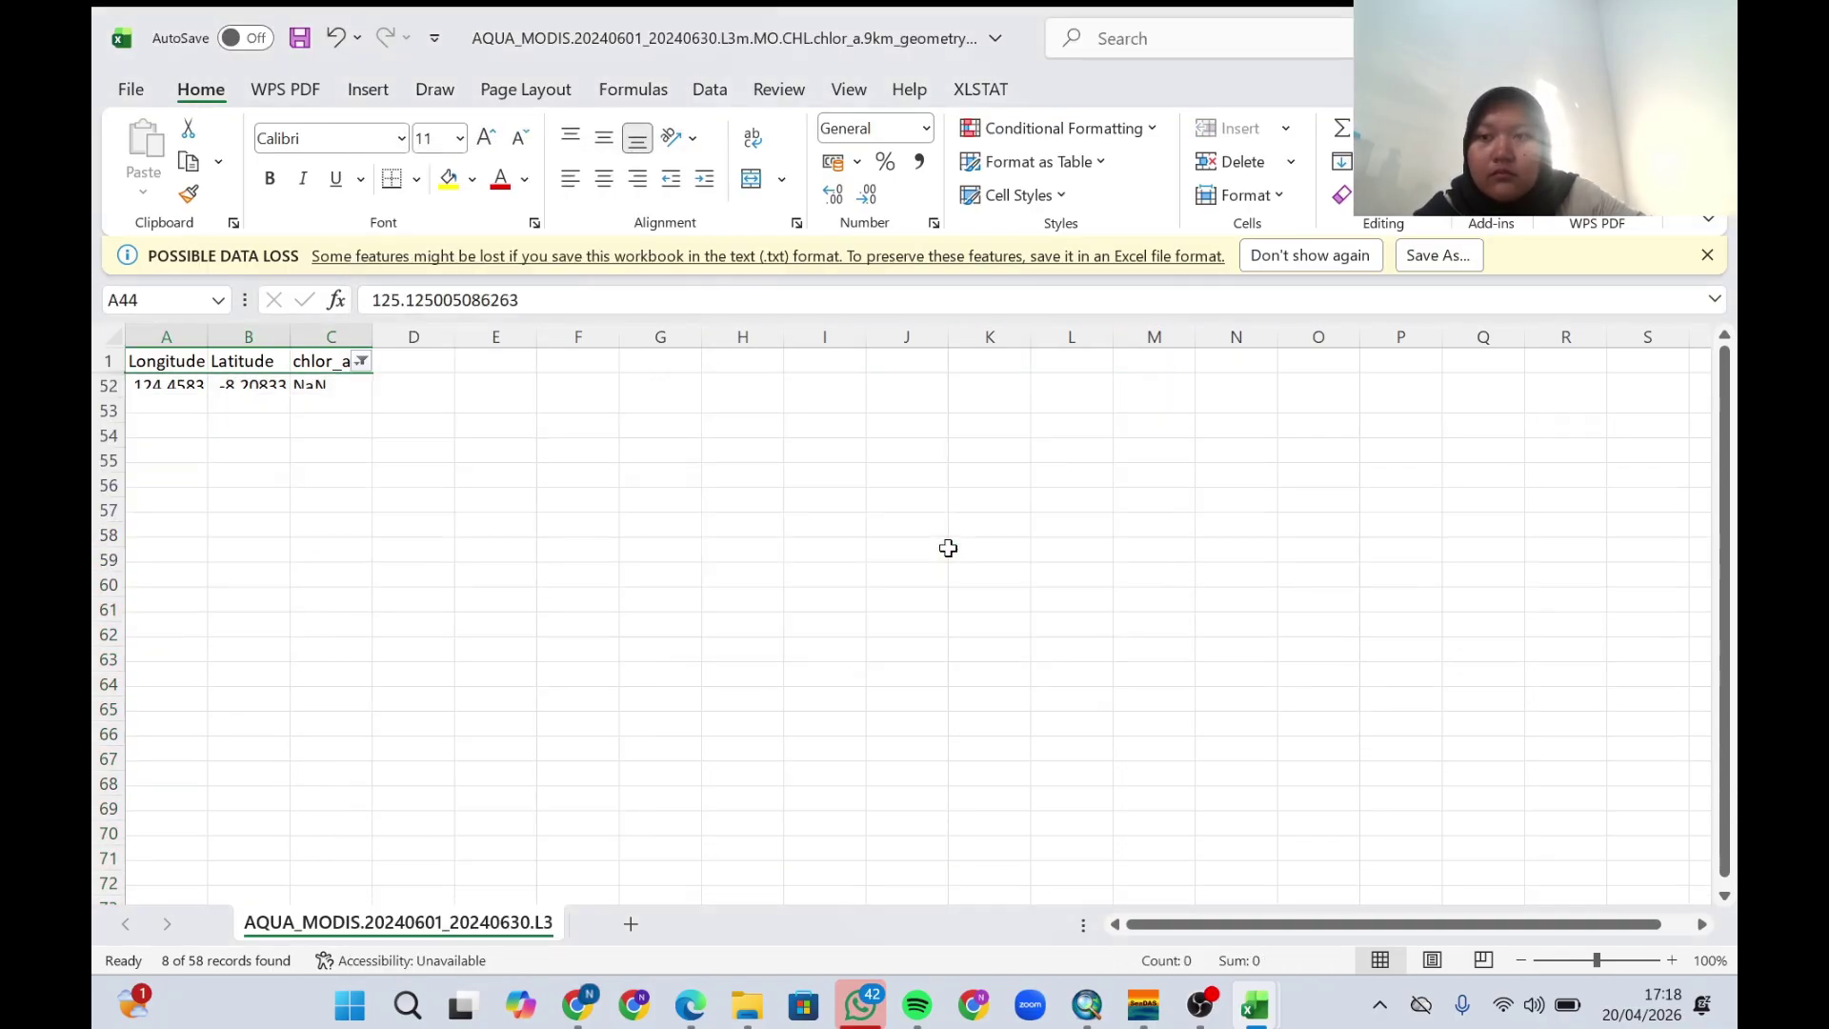
click(361, 361)
click(437, 593)
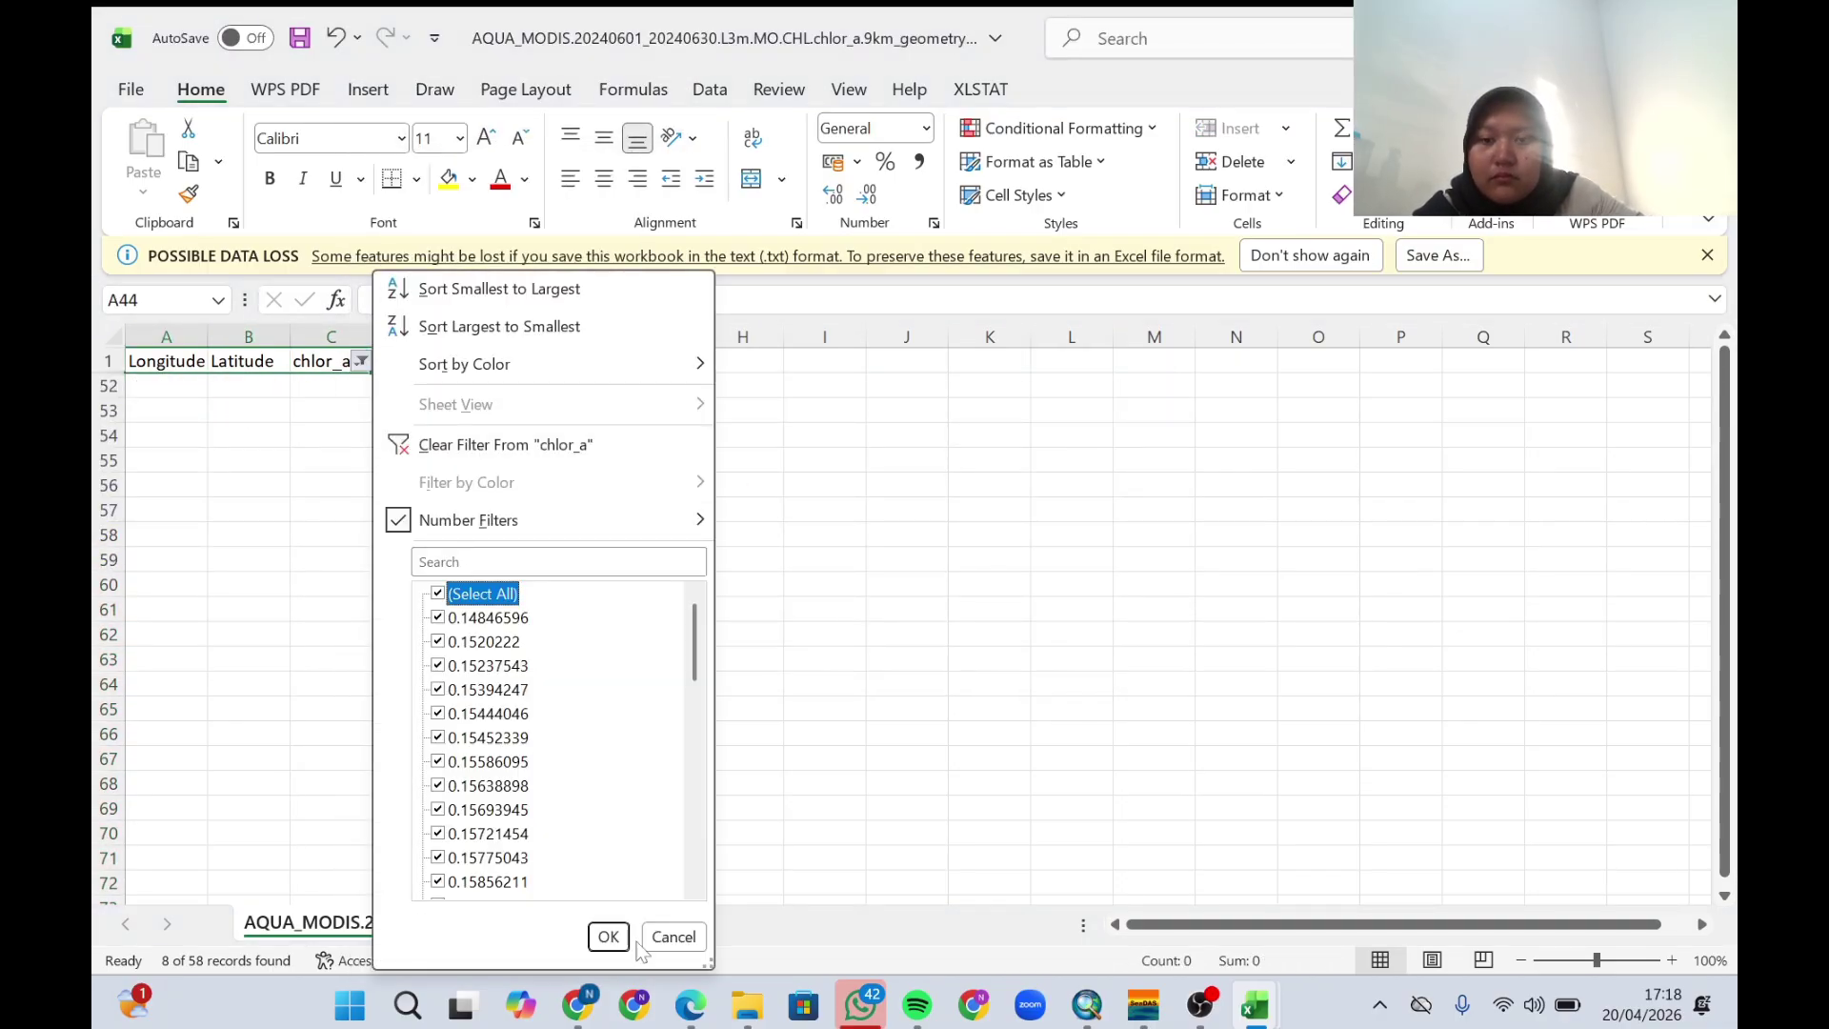
click(607, 936)
Save the cleaned chlorophyll table as a tab-delimited text file named CHL in the LAP folder inside sst chl.
click(130, 89)
click(172, 491)
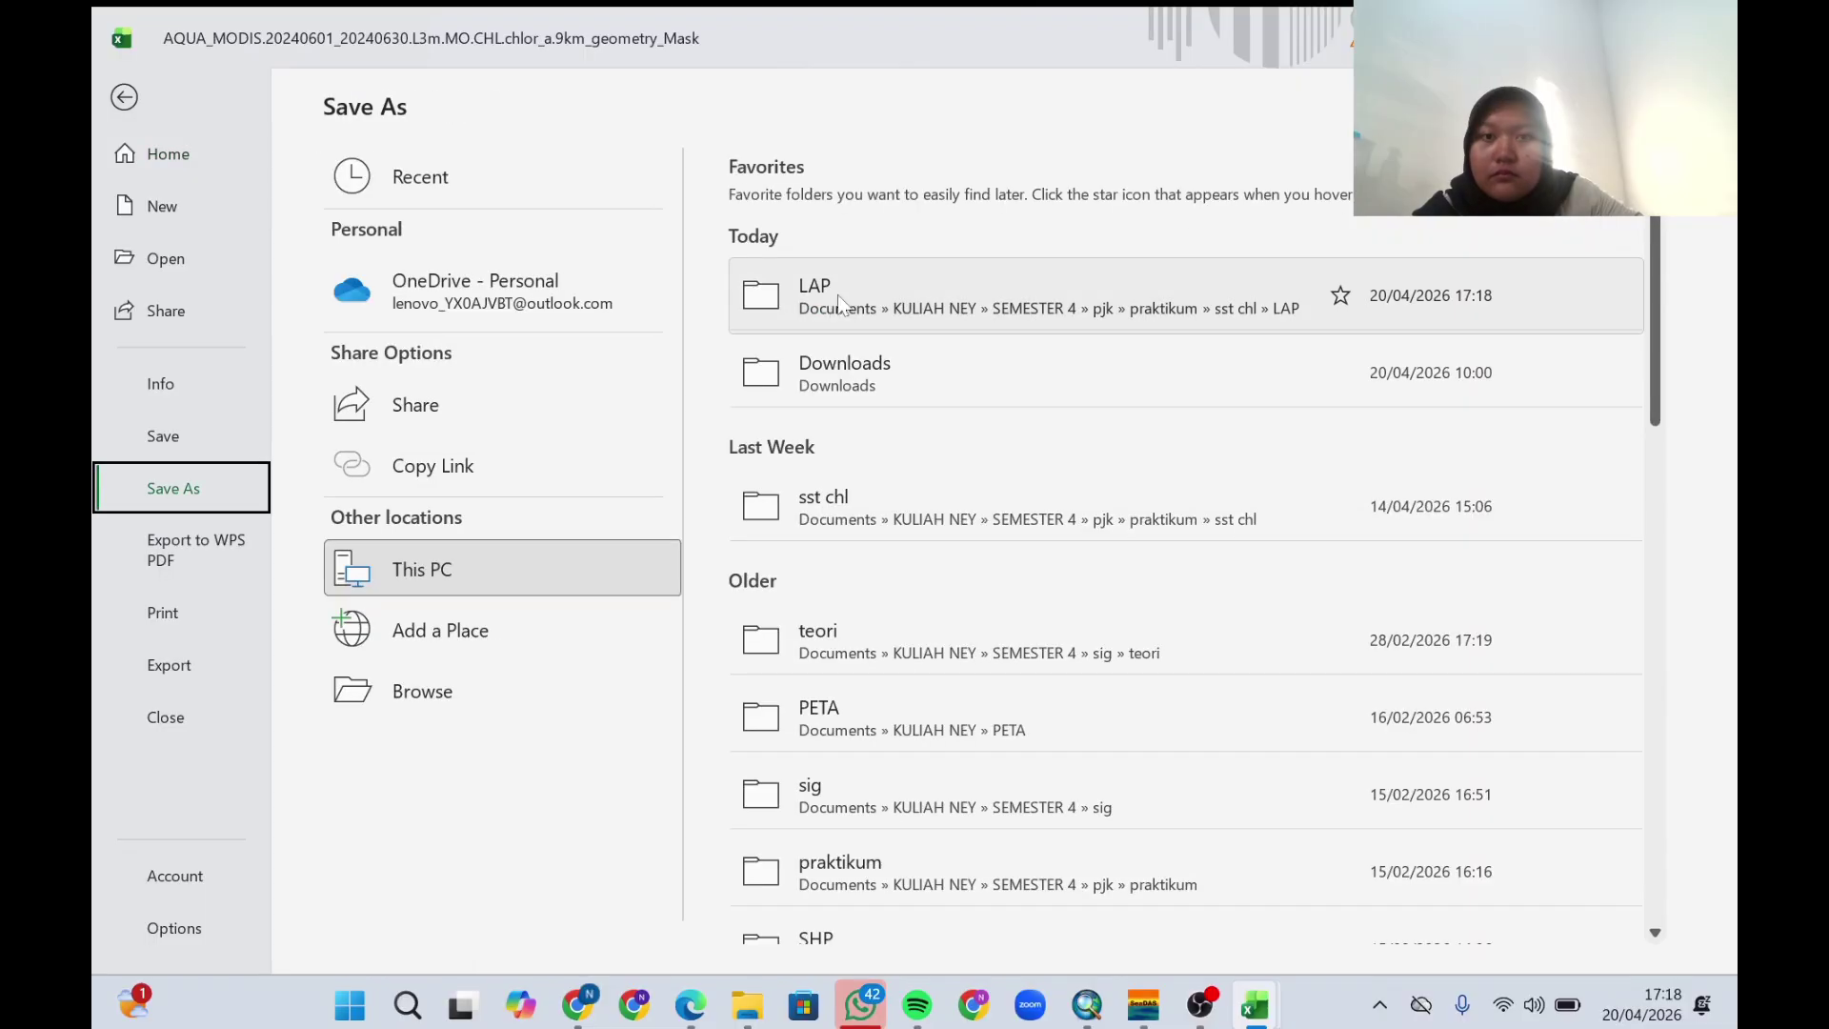
click(800, 295)
click(195, 295)
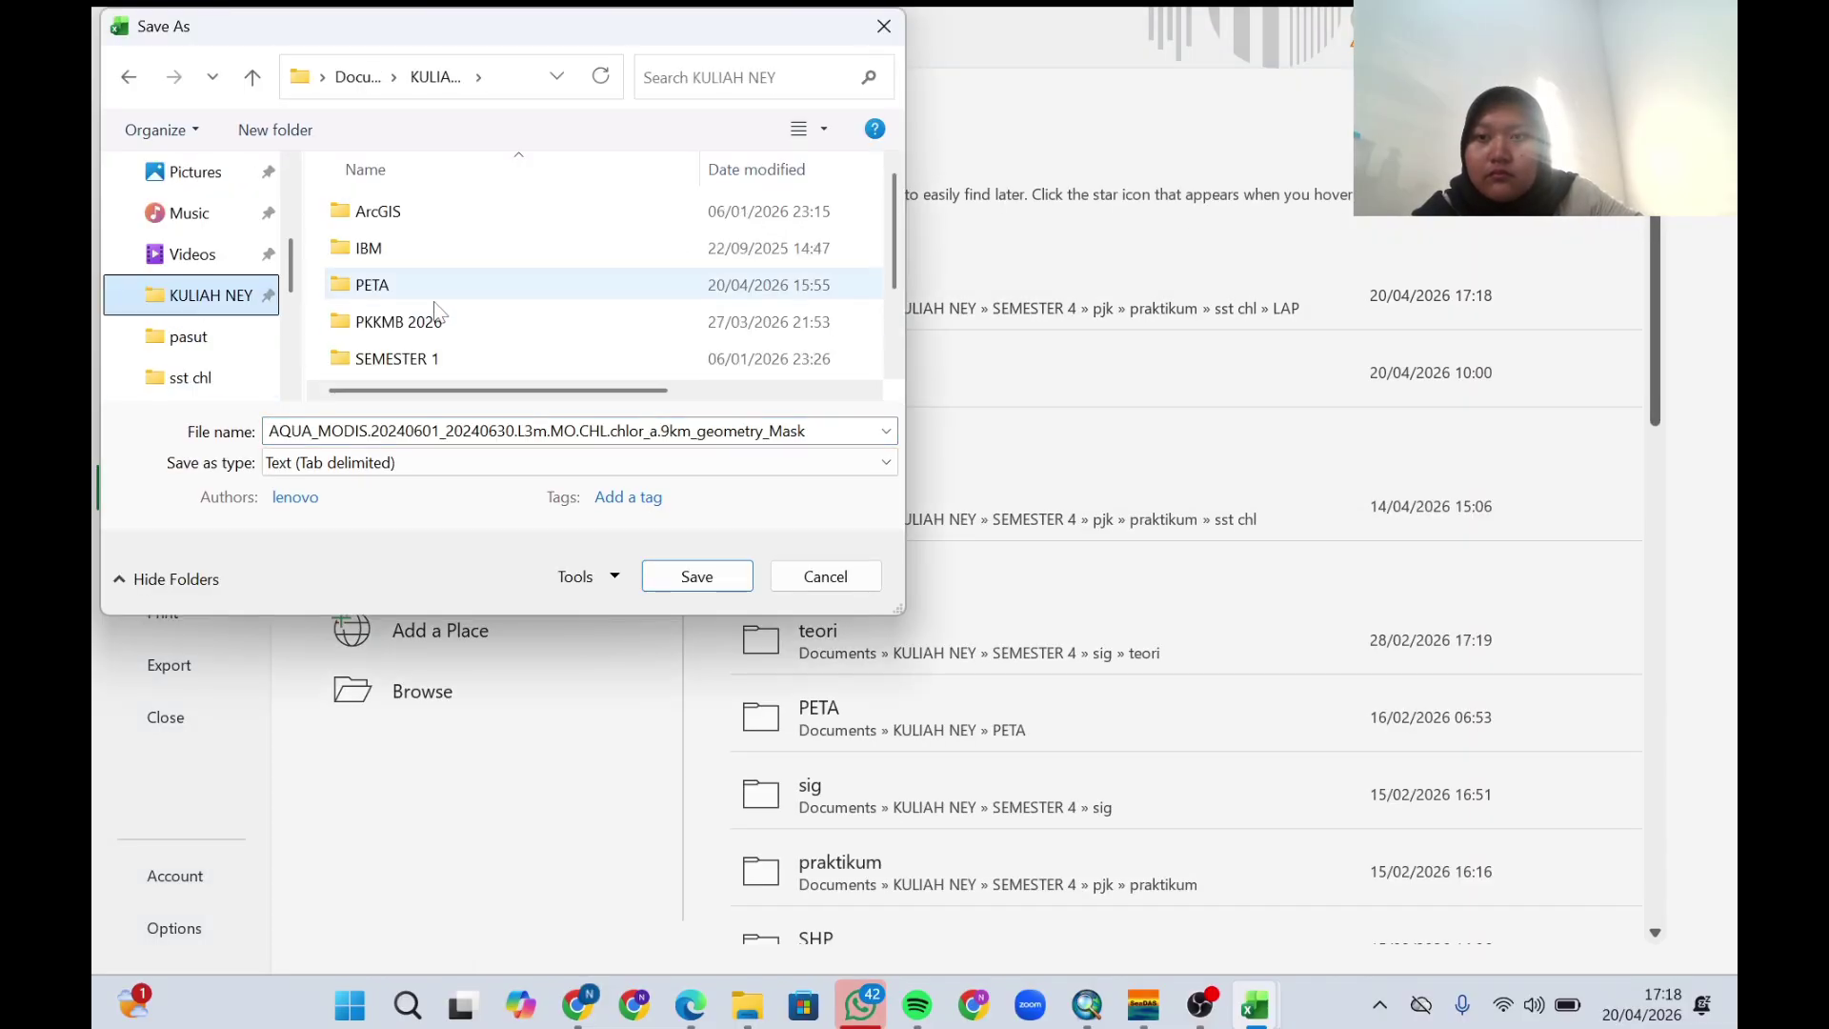
click(190, 377)
scroll(402, 329, down, 5)
scroll(402, 329, up, 2)
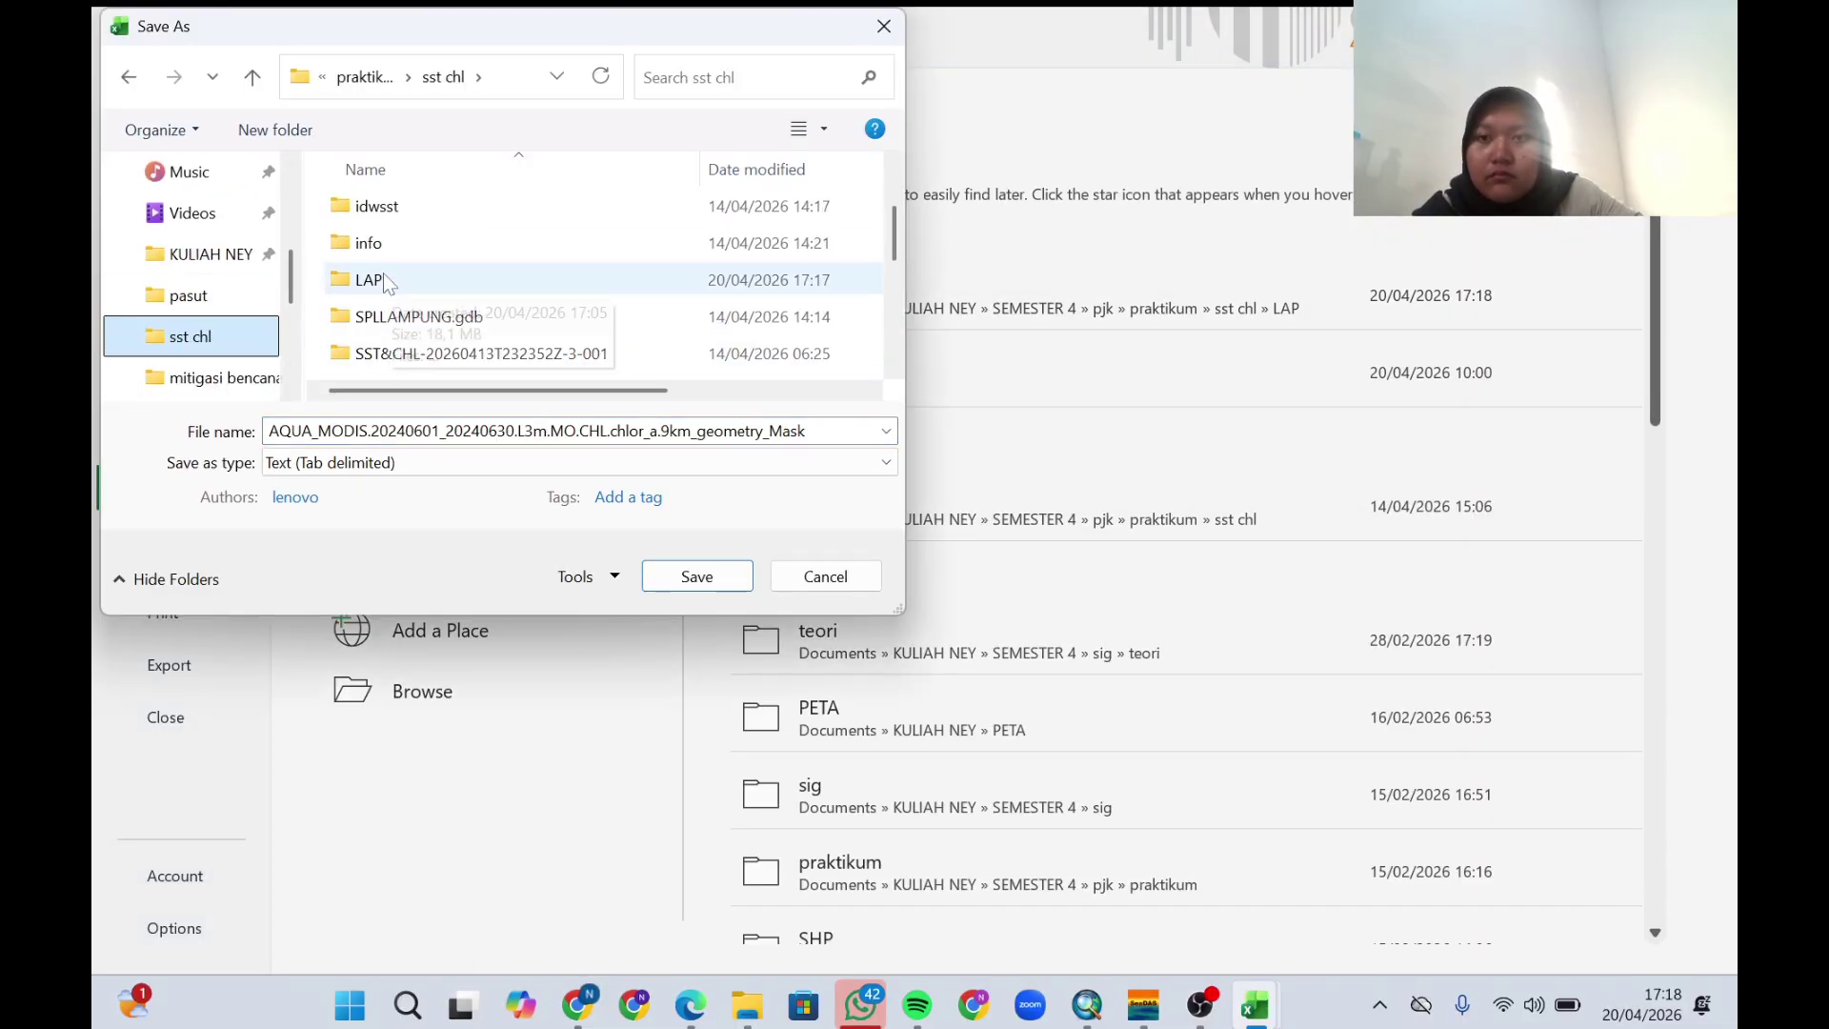
double_click(400, 273)
click(533, 430)
text(CHL)
key(Return)
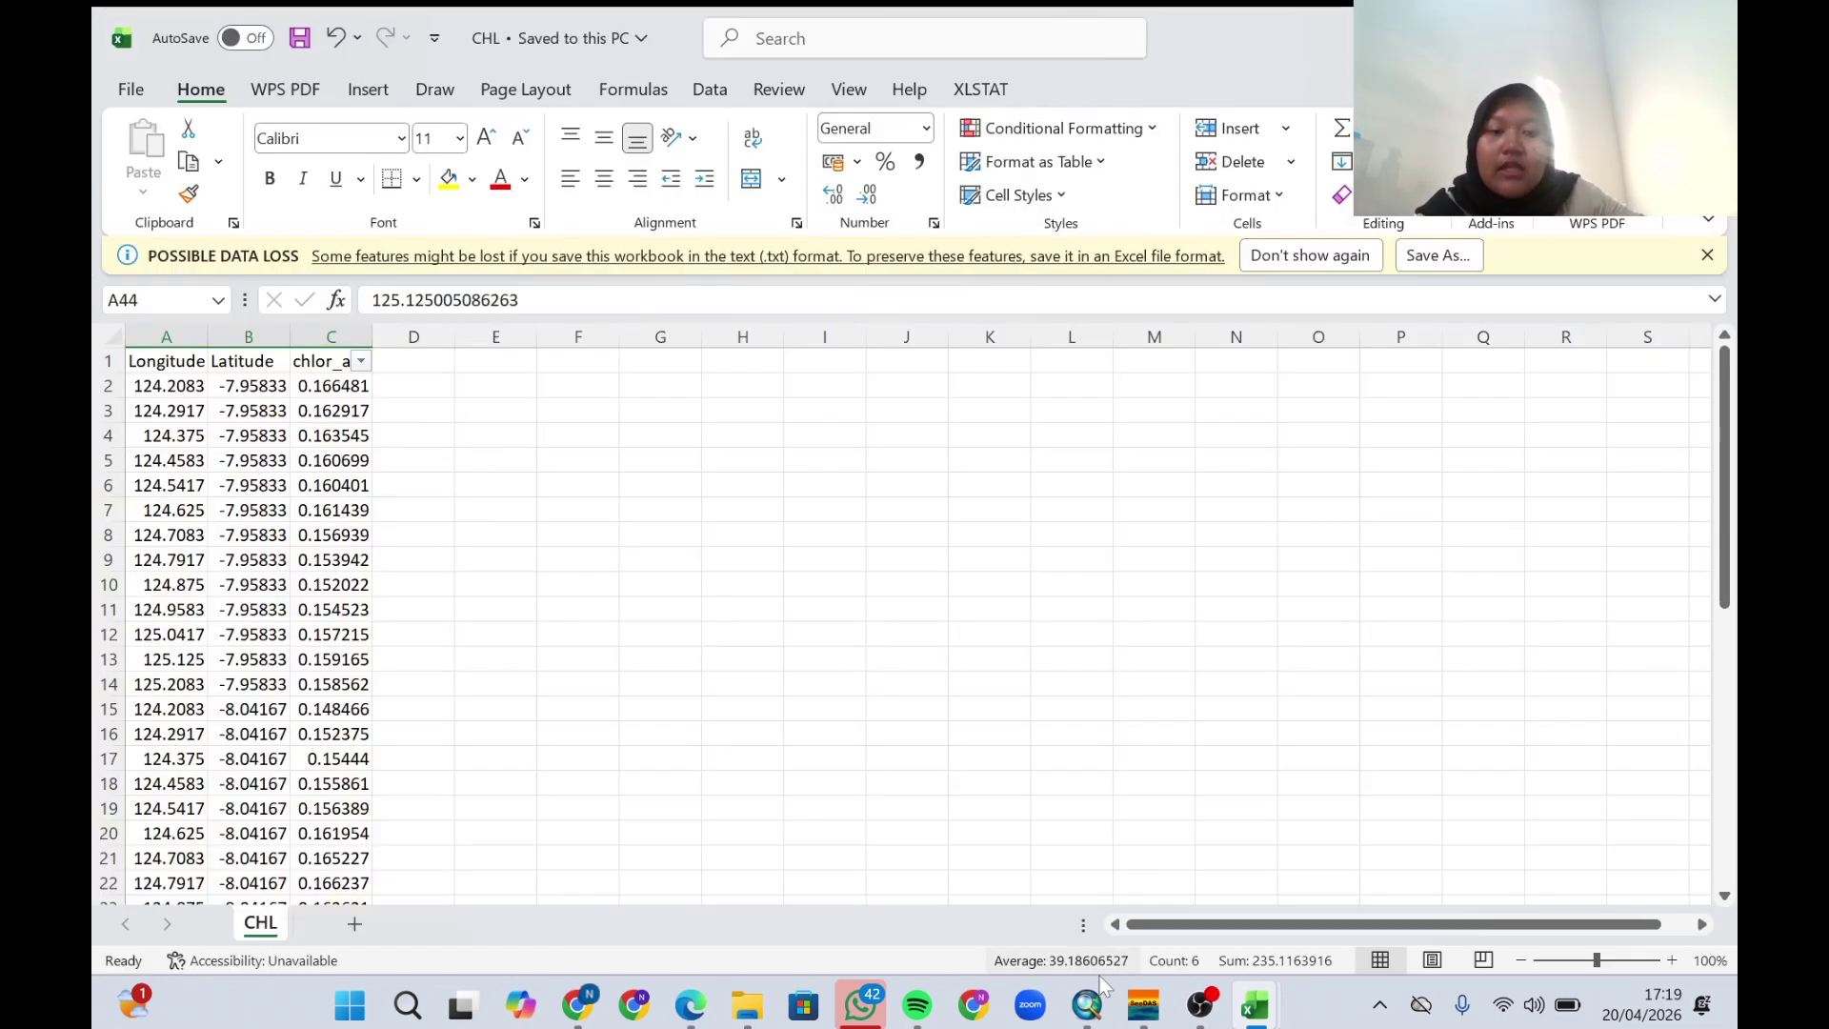
Switch to ArcMap and add the IdKABU_2010.shp shapefile from the SHP Indo folder to the empty map.
click(1086, 1005)
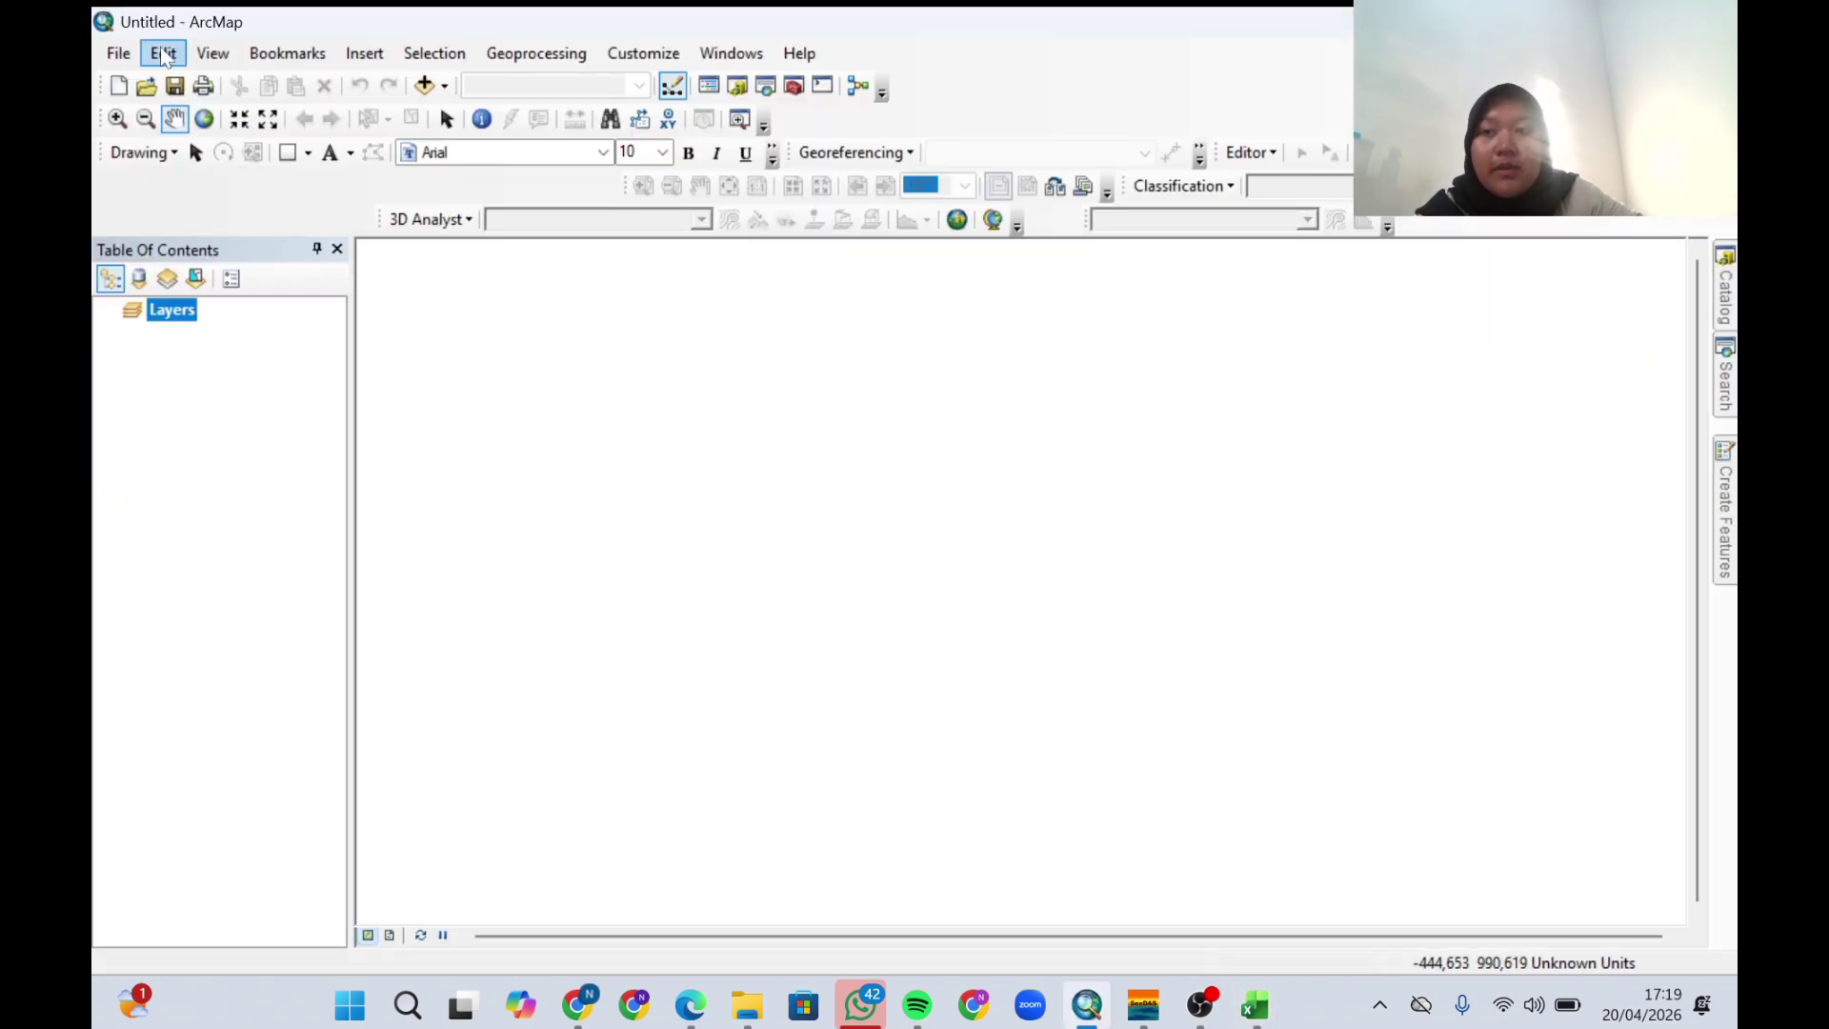
click(424, 85)
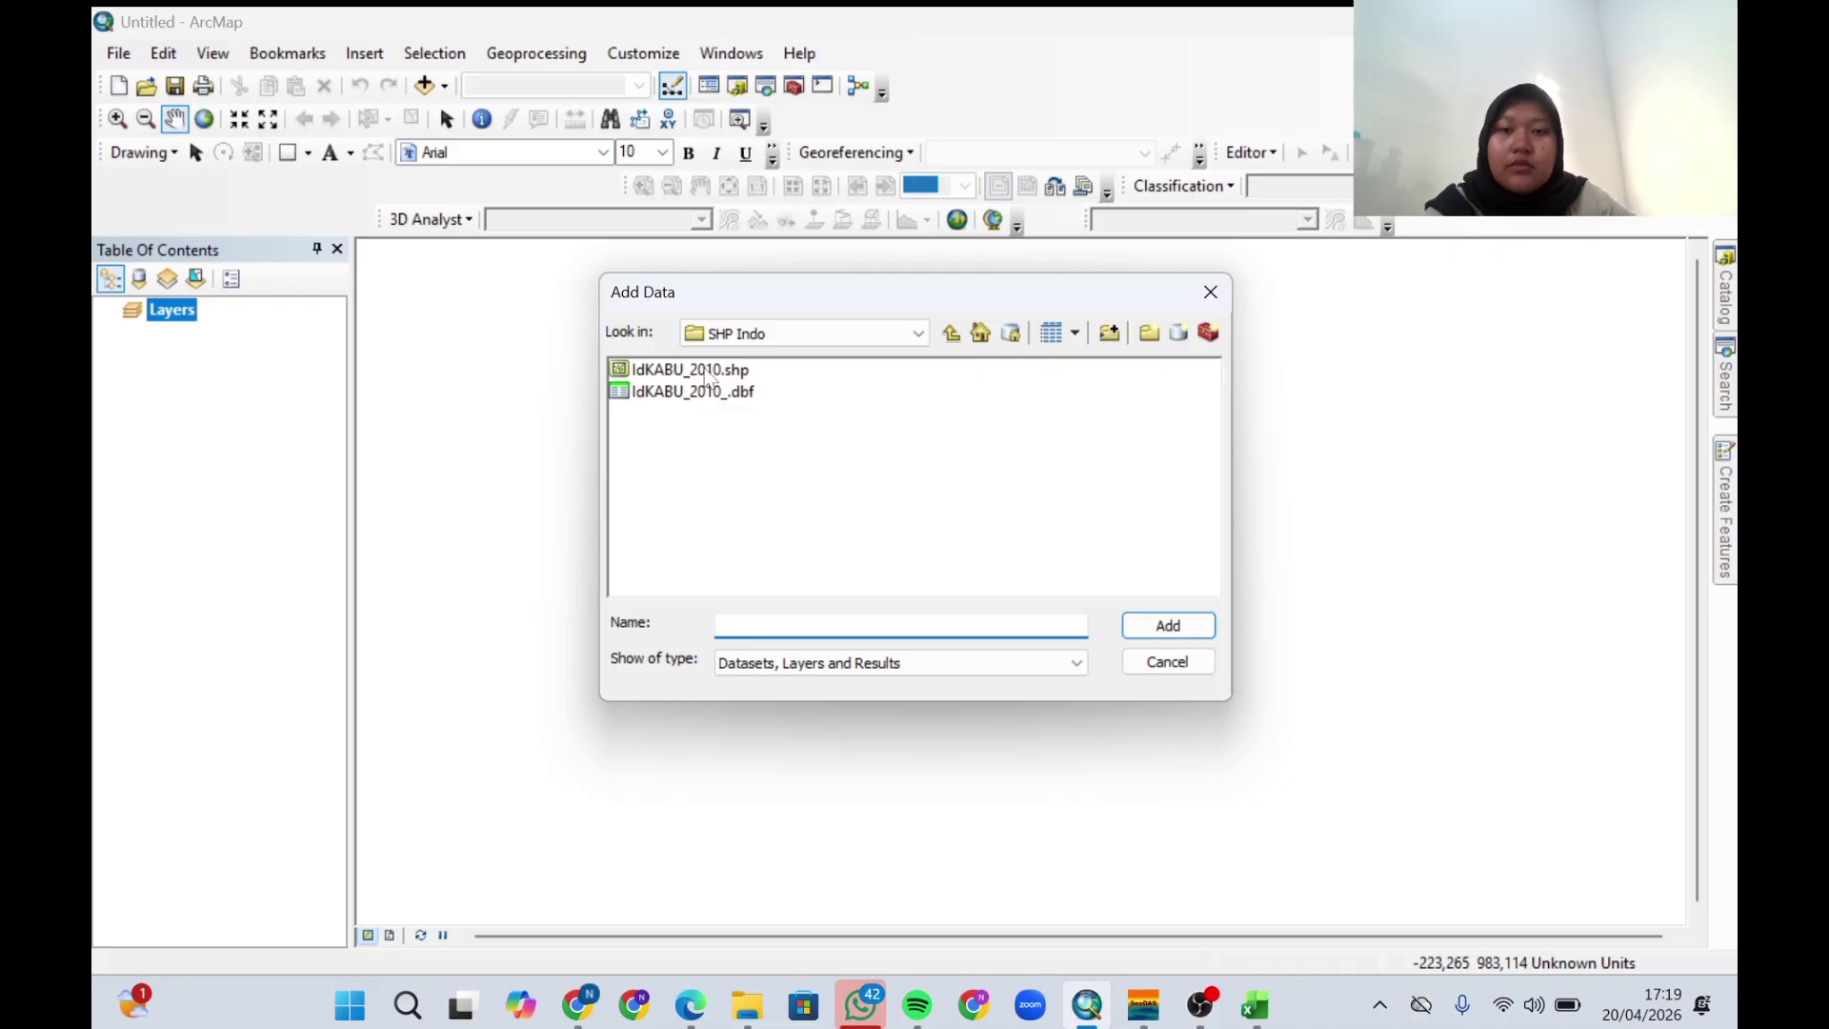
double_click(705, 372)
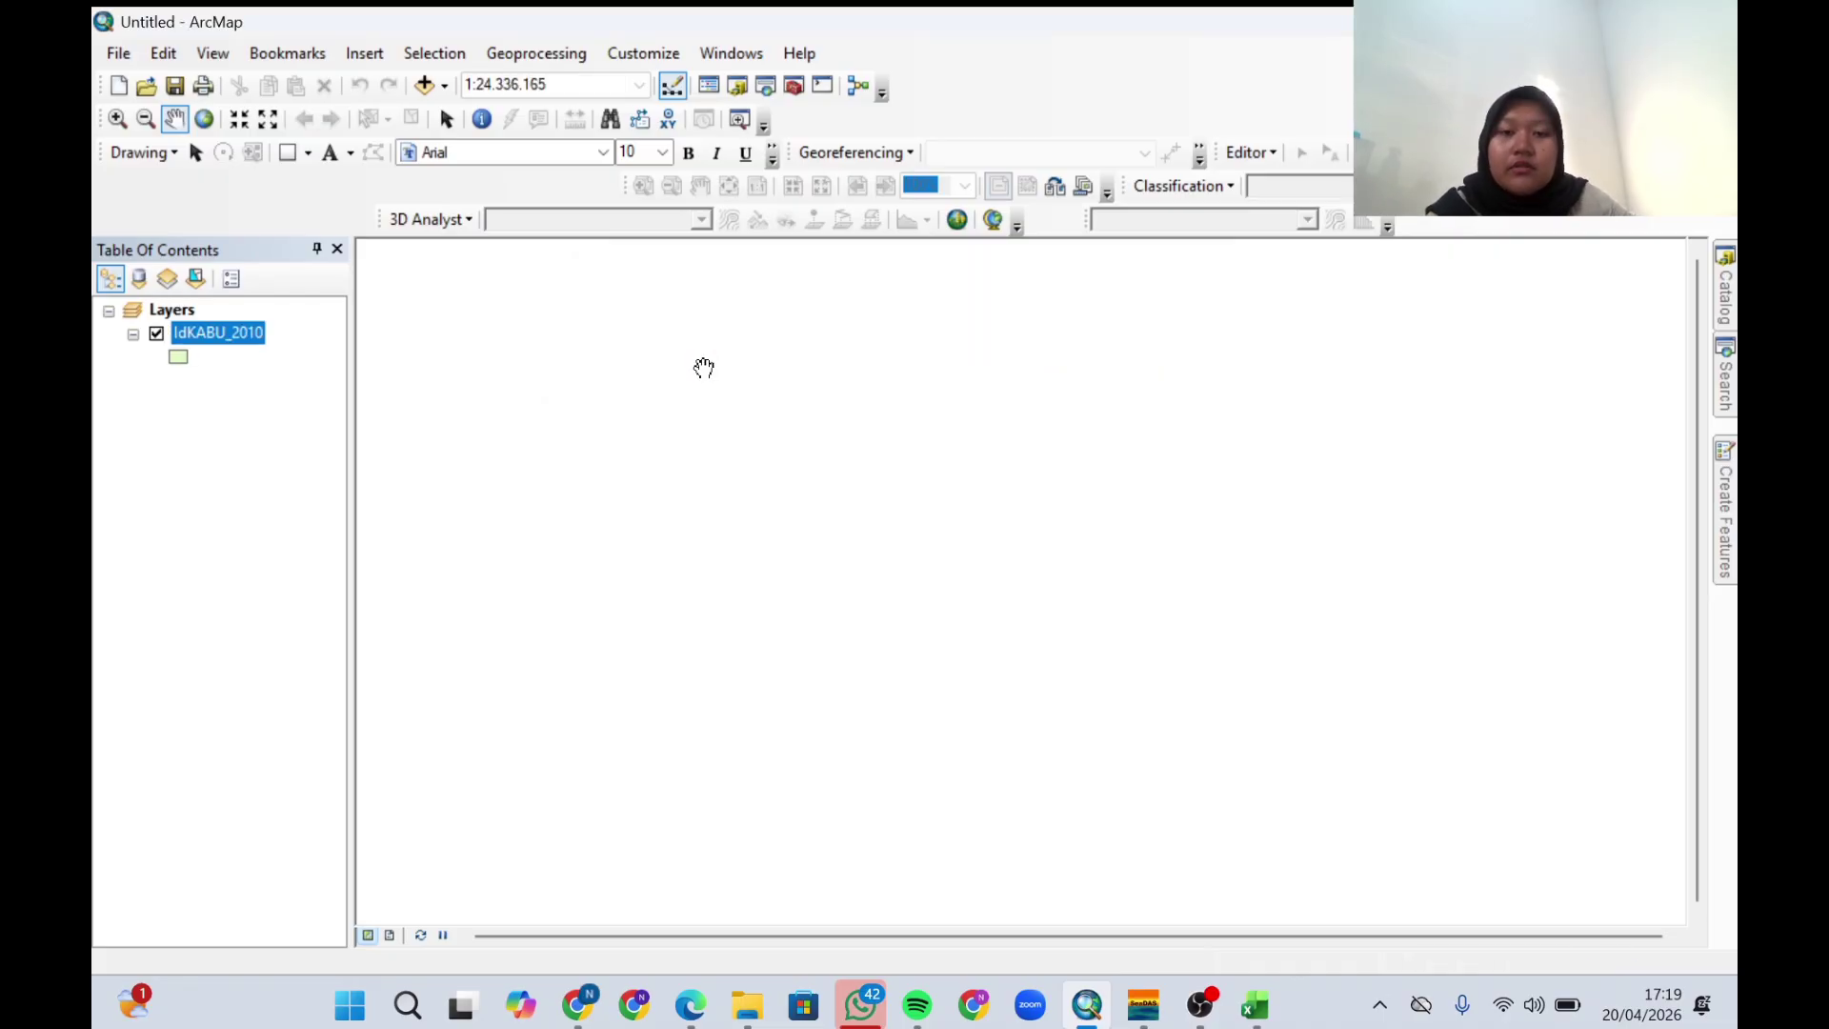
Start adding XY data from SST.txt, using Longitude as X field, Latitude as Y field and sst as Z field.
click(118, 53)
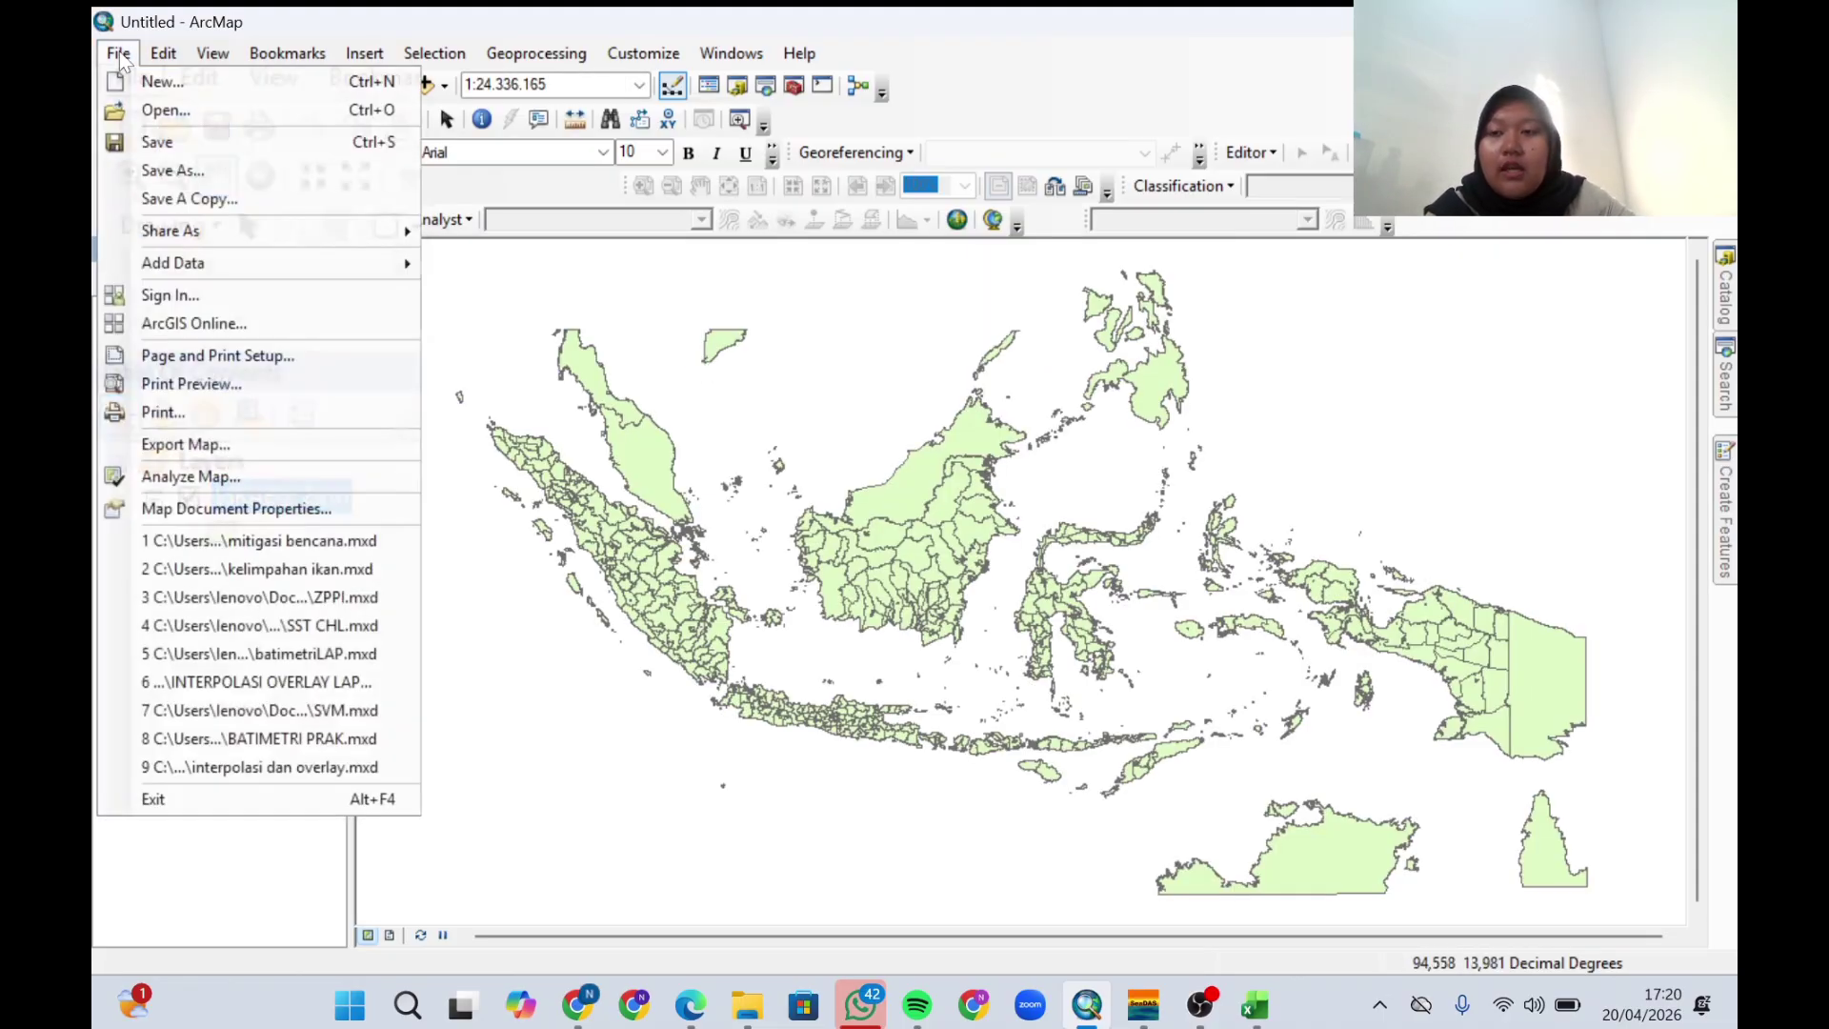
mouse_move(225, 263)
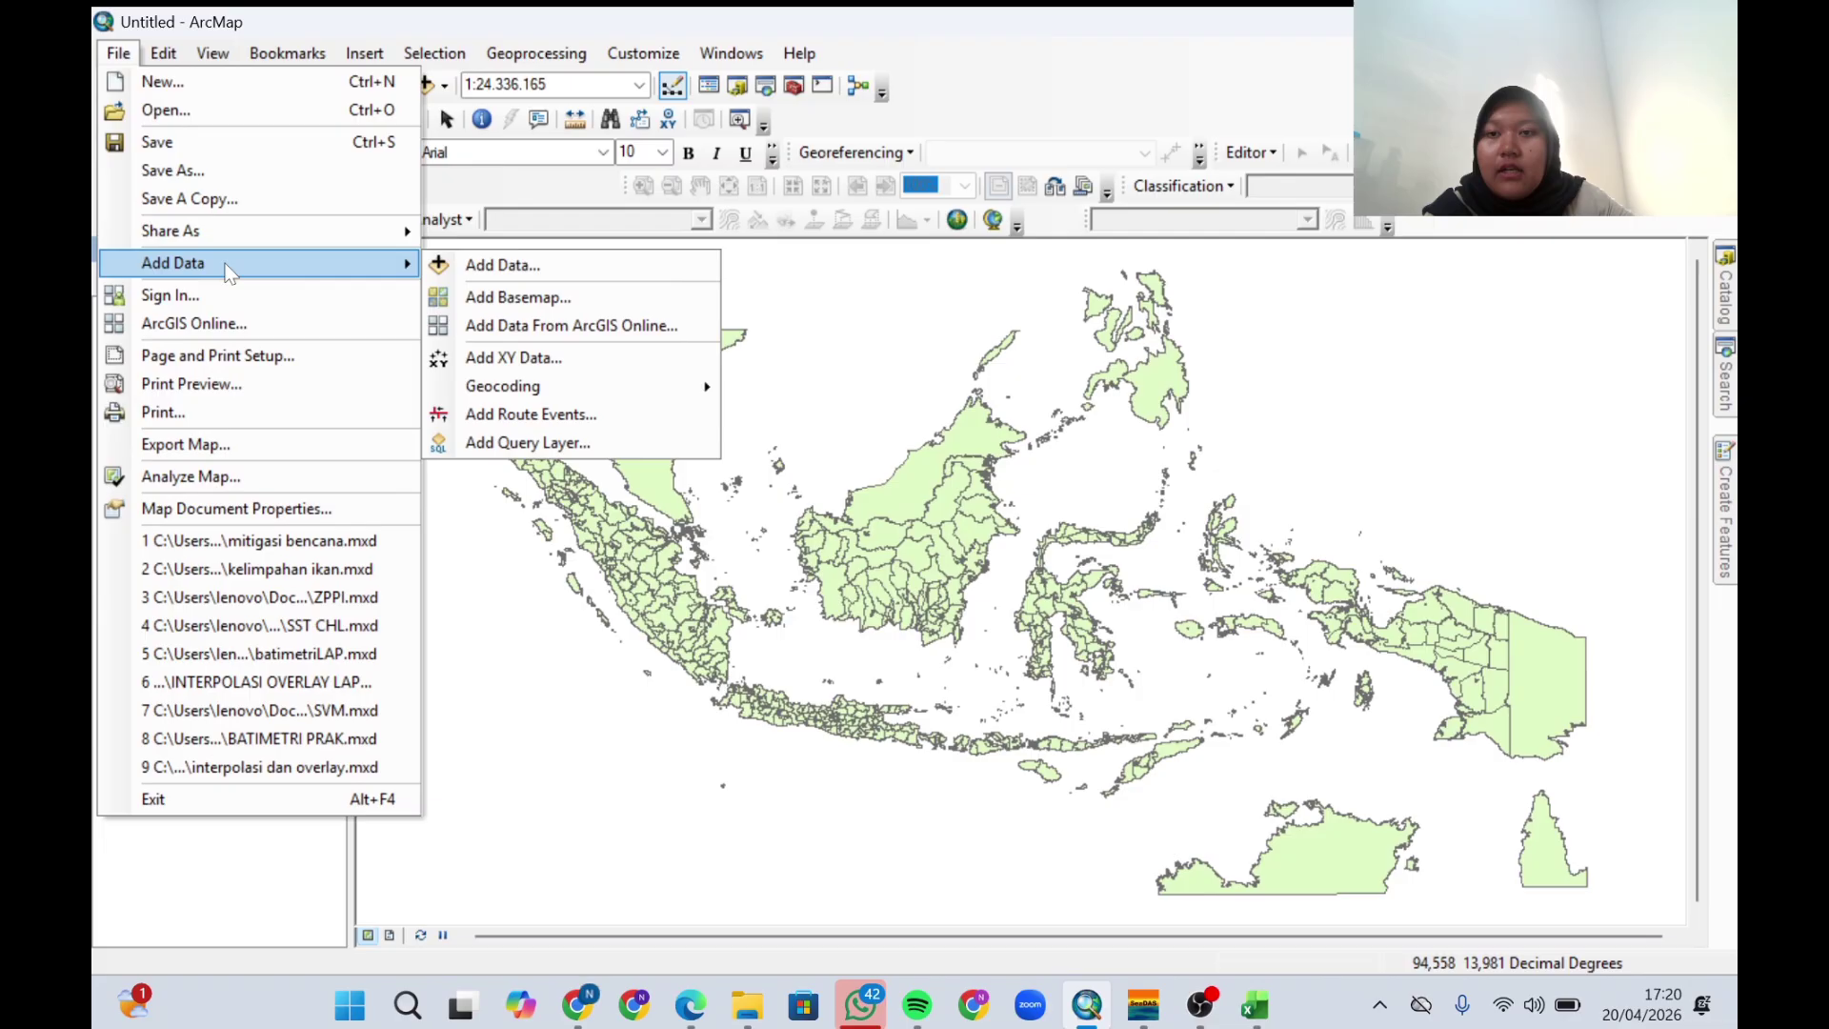
click(514, 358)
click(1106, 270)
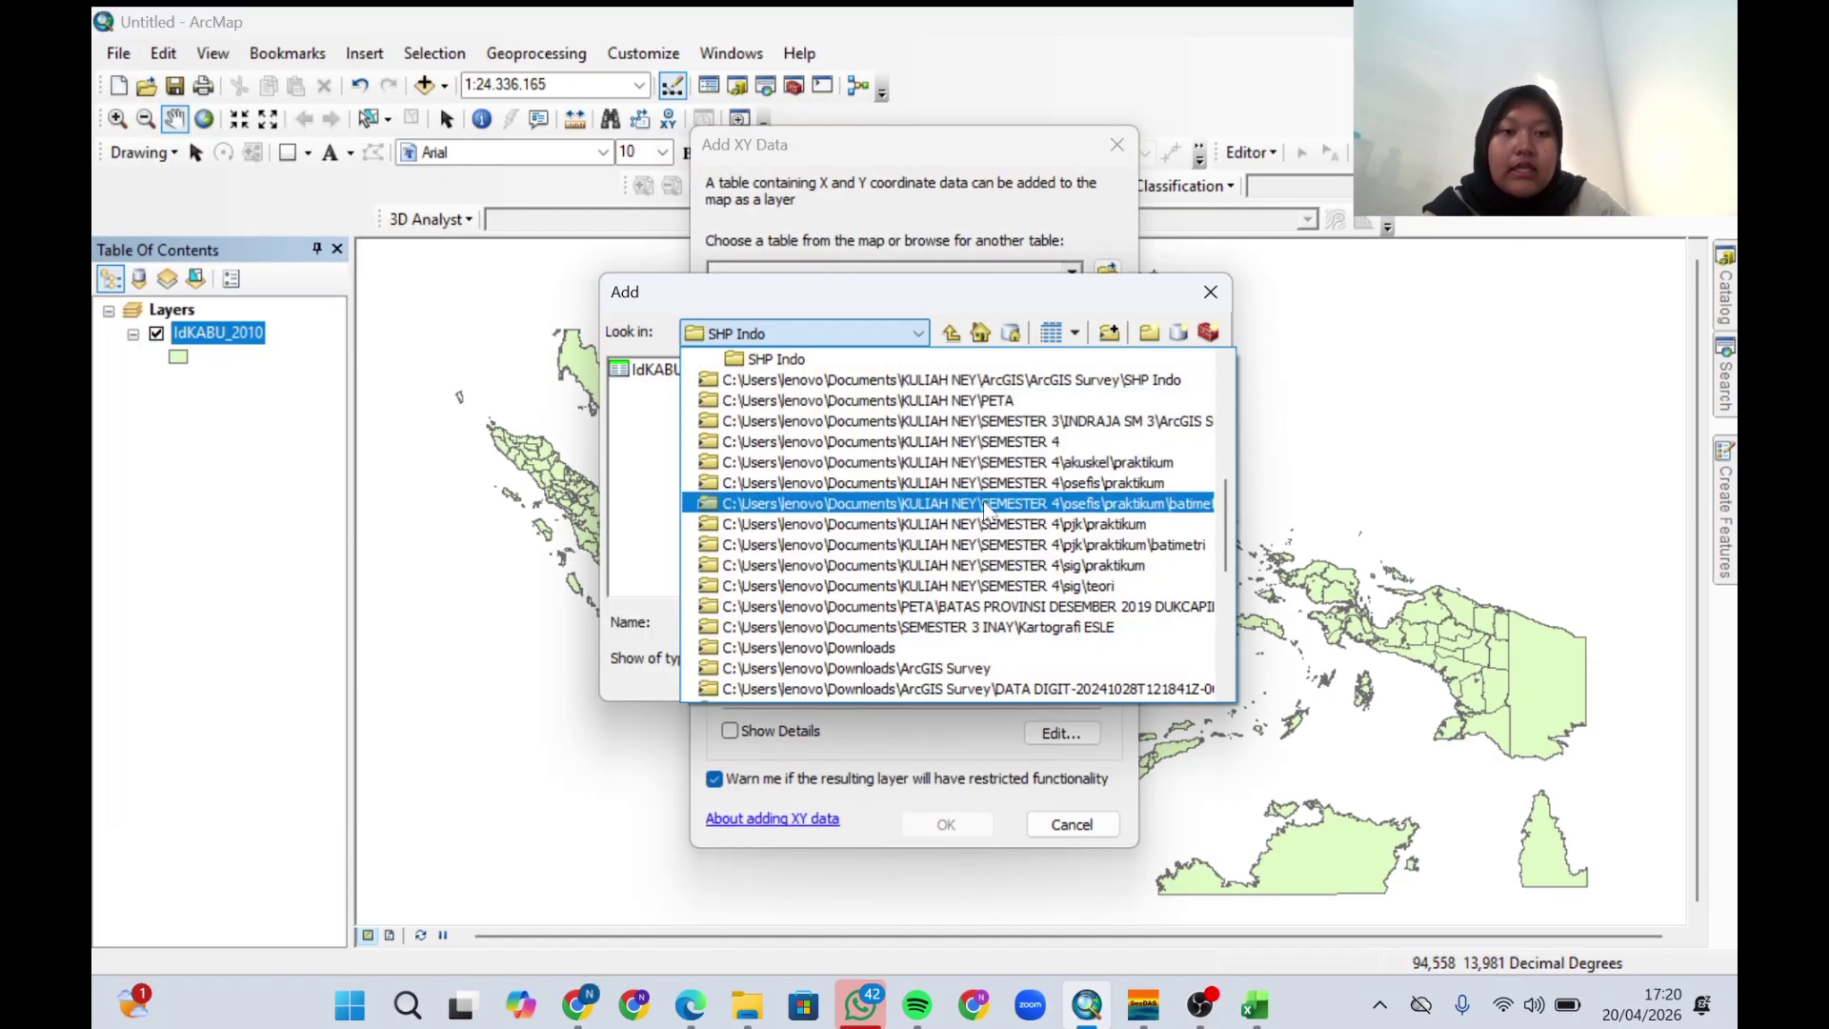
click(986, 503)
click(657, 424)
click(1197, 623)
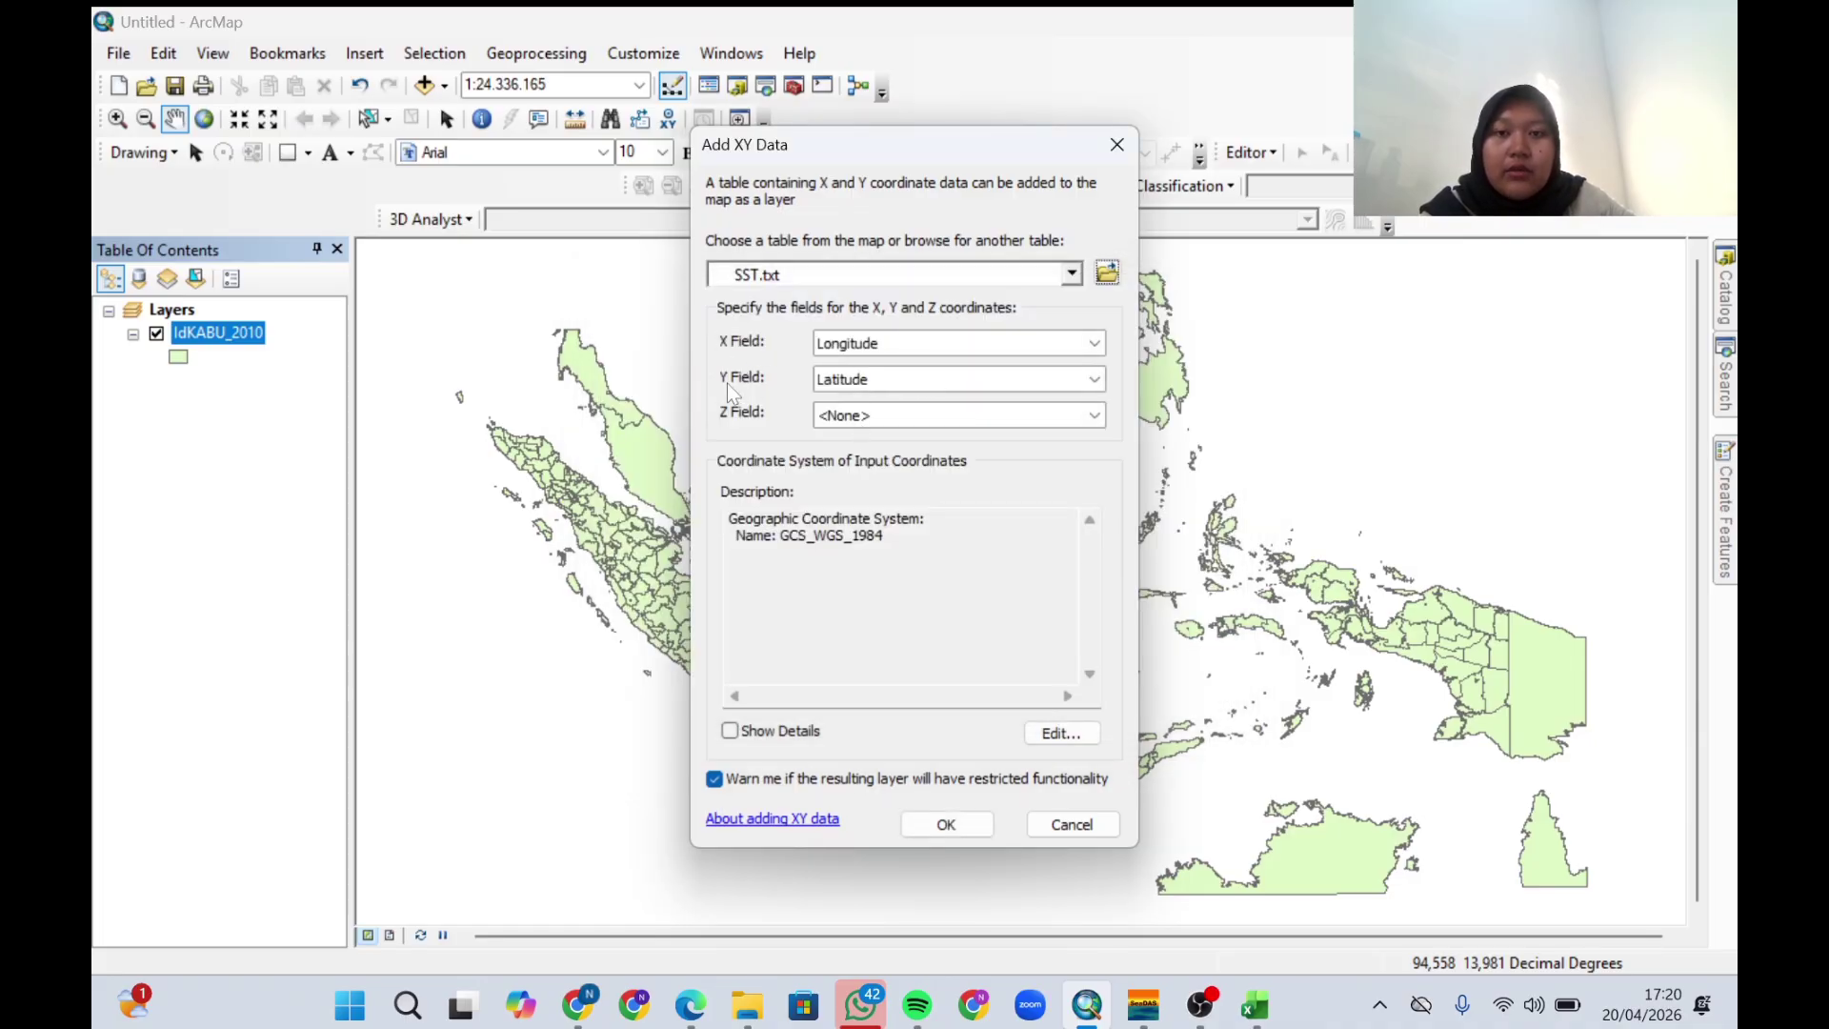
click(845, 416)
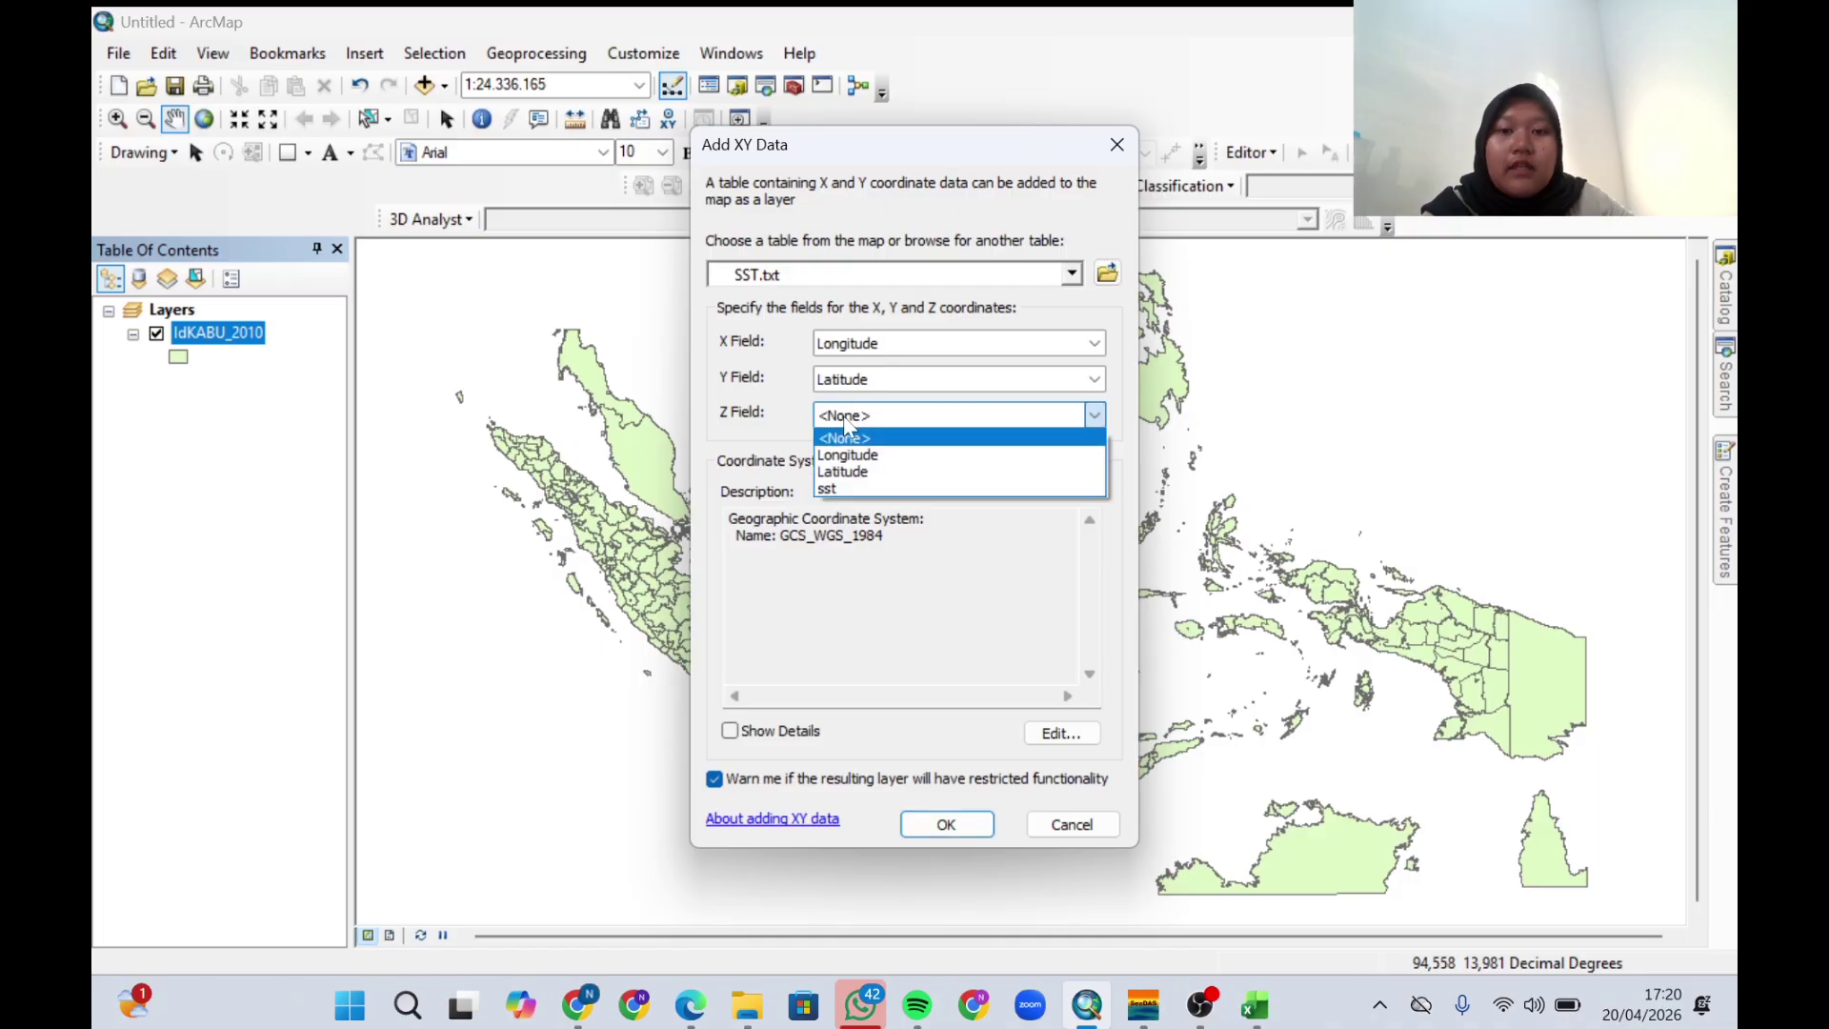
click(848, 489)
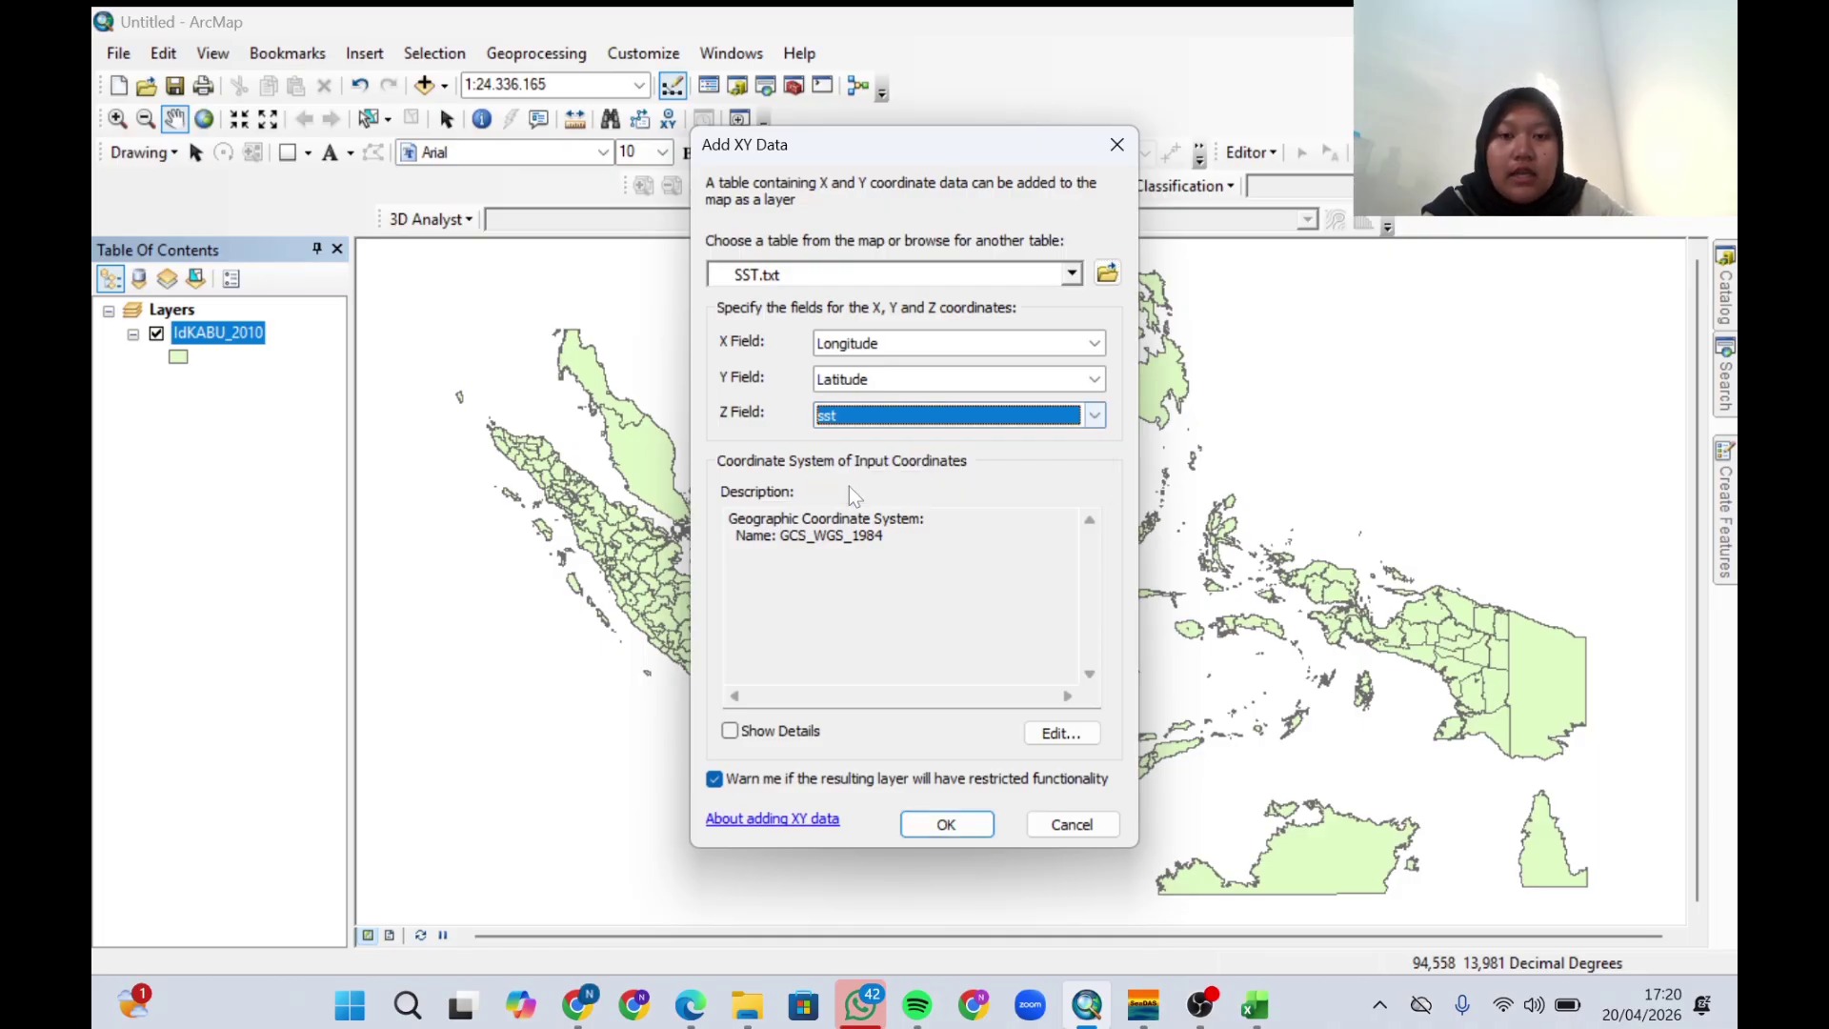
Choose WGS 1984 as the input coordinate system and create the SST point layer, accepting the missing Object-ID field.
click(1043, 737)
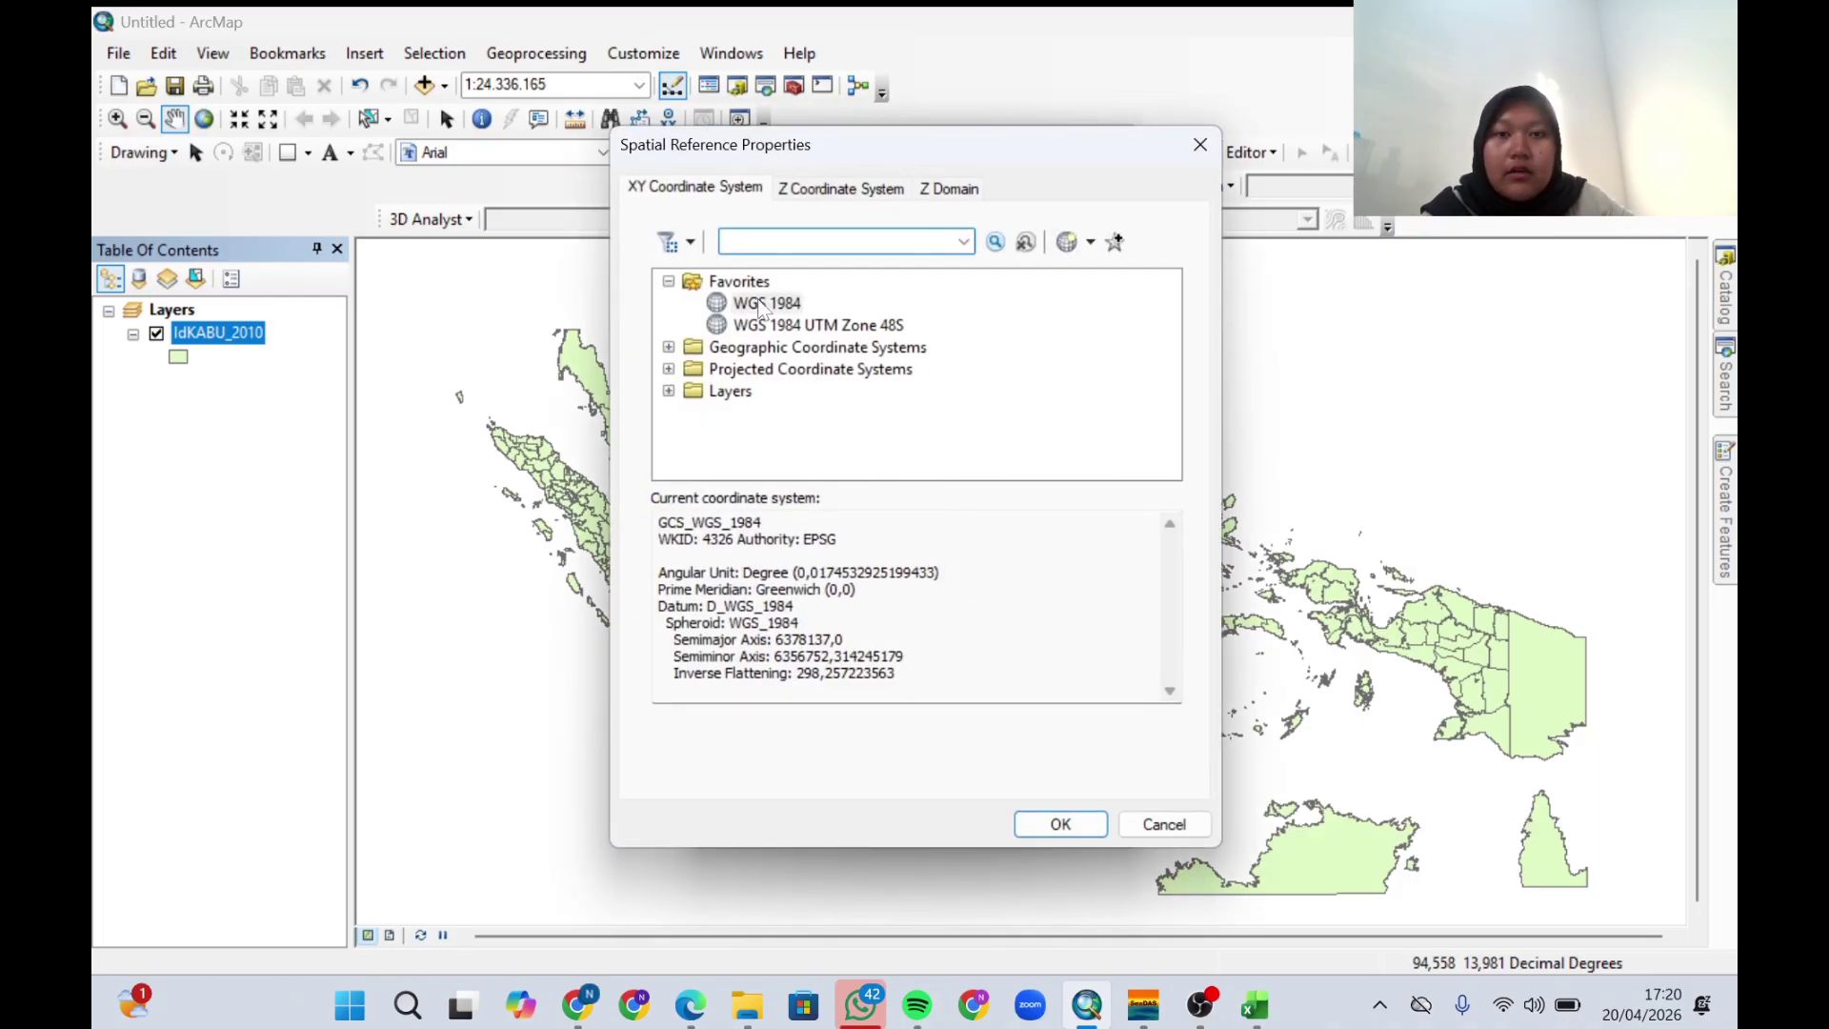
click(759, 303)
click(1059, 825)
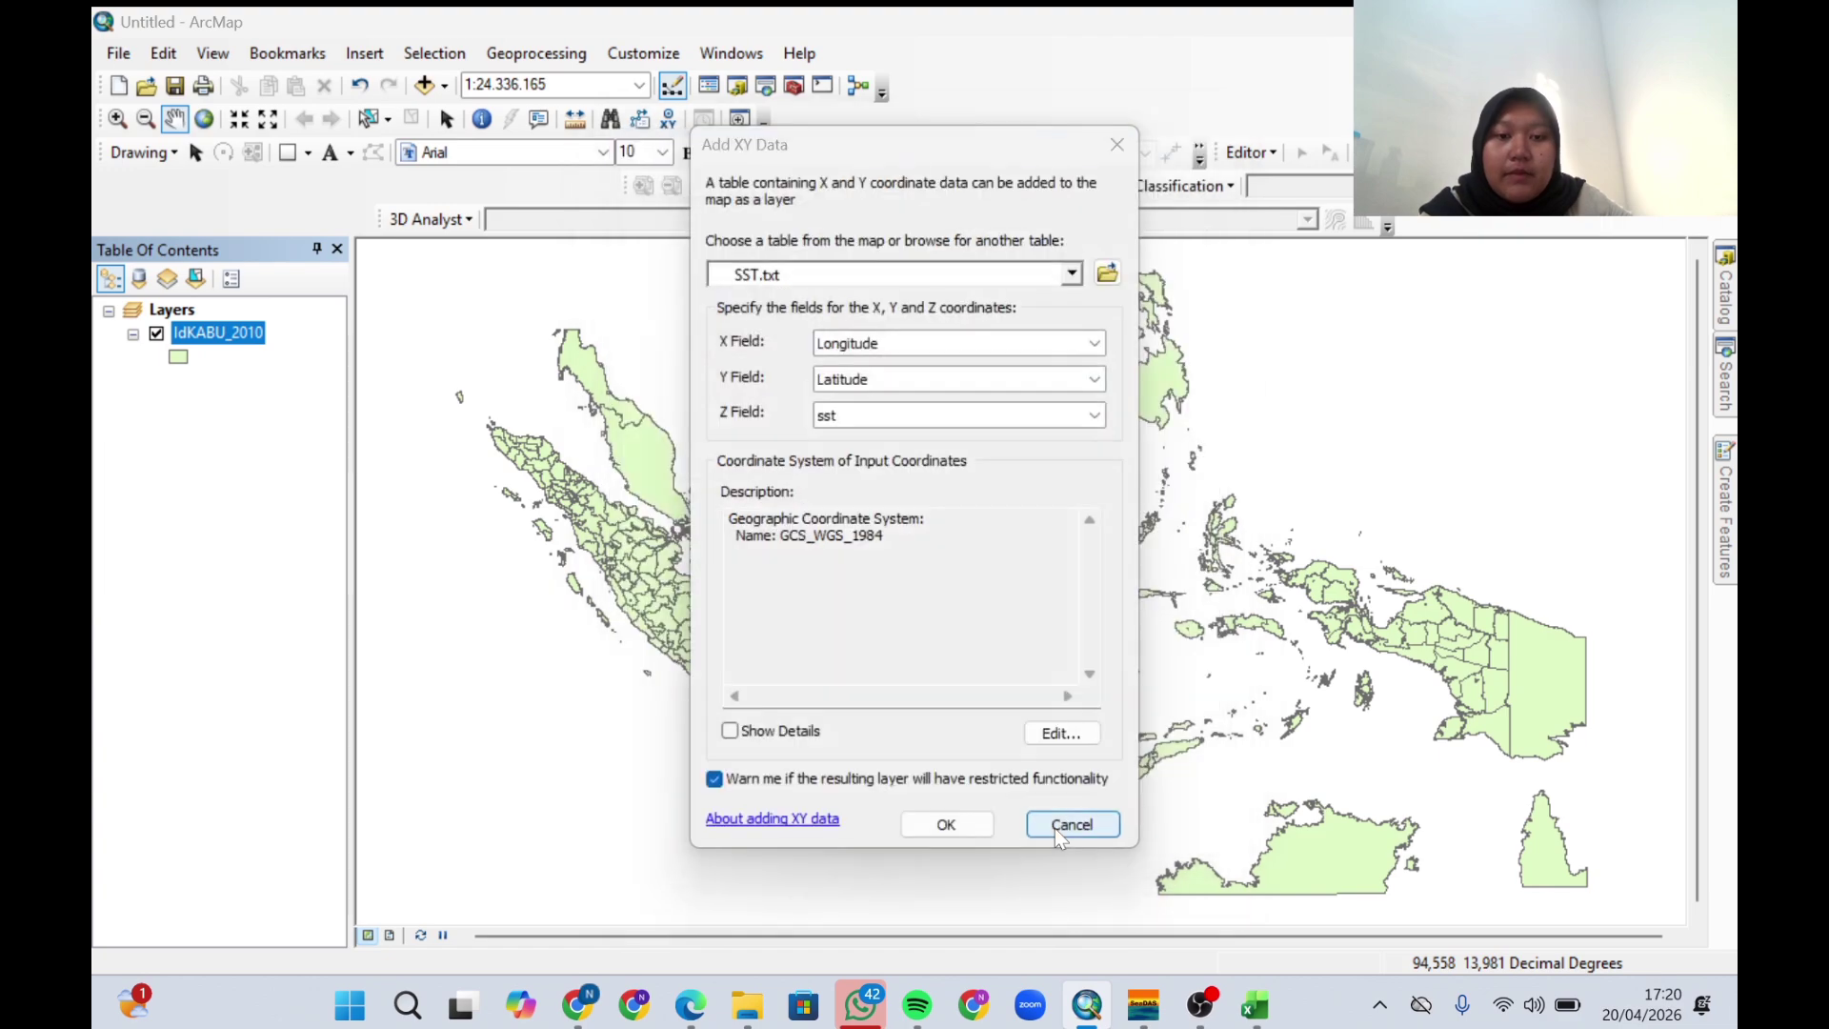
click(964, 828)
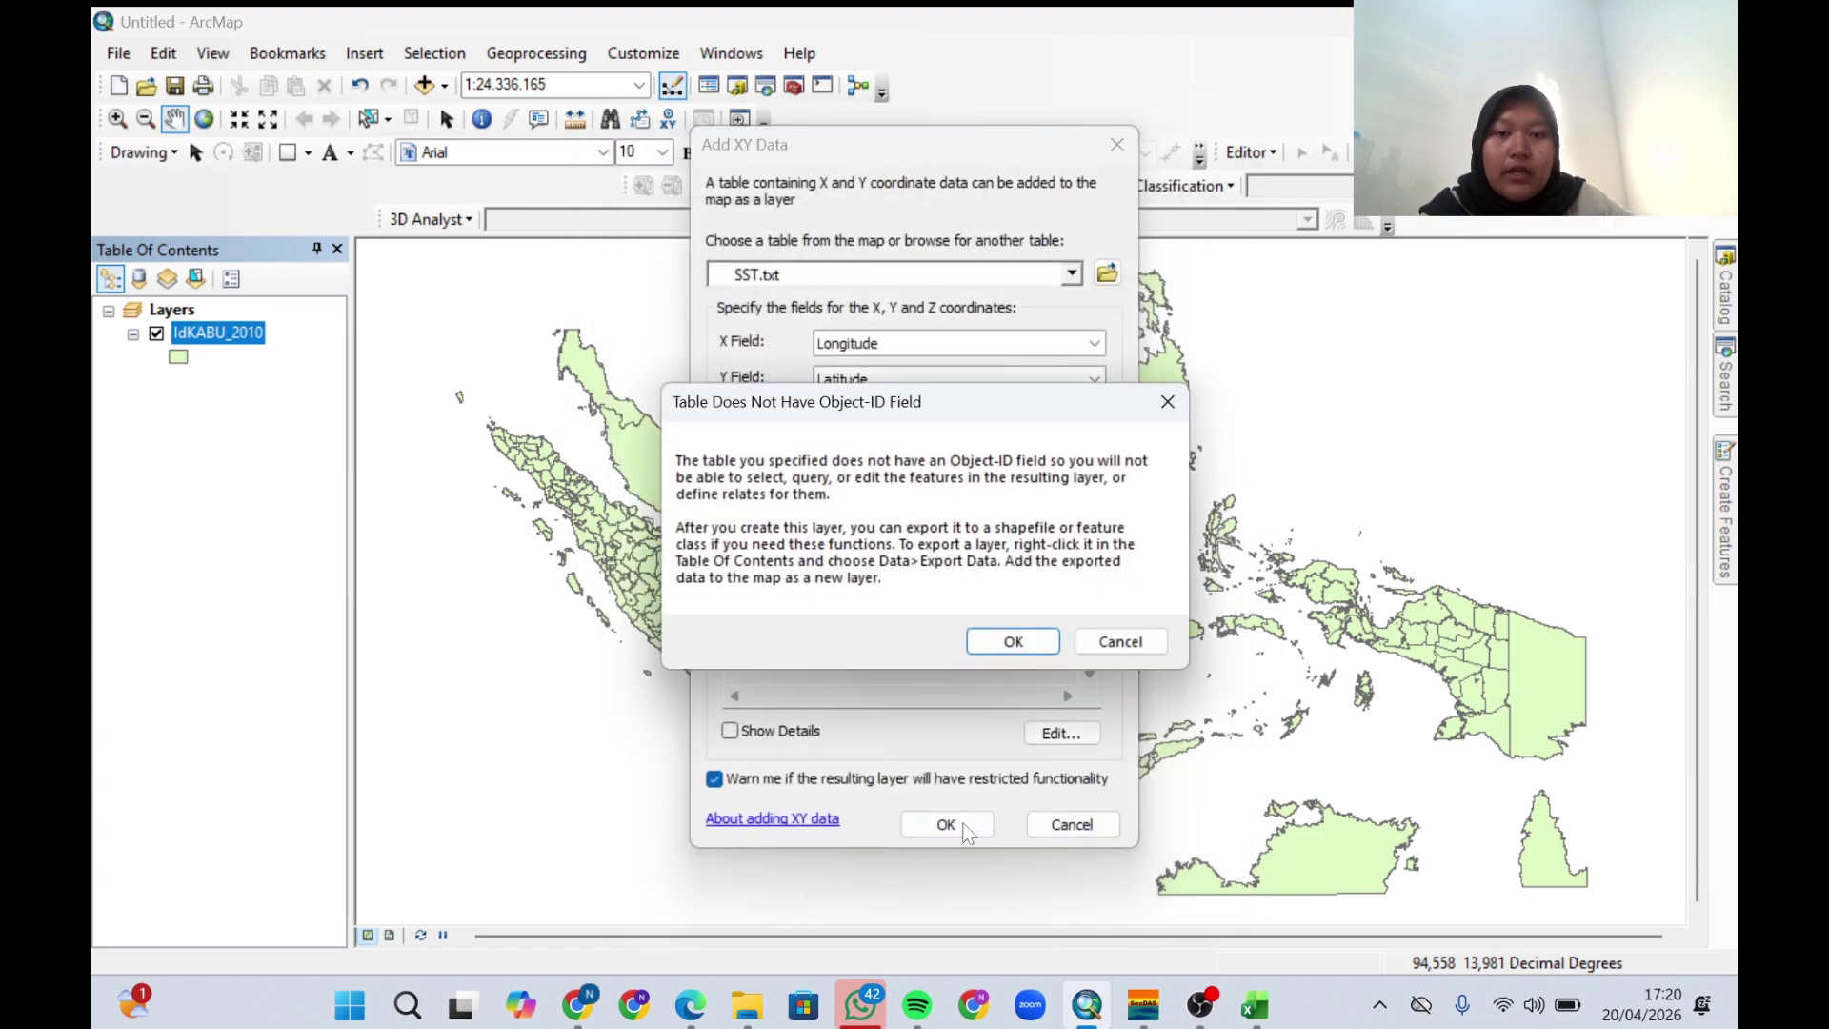
click(1016, 641)
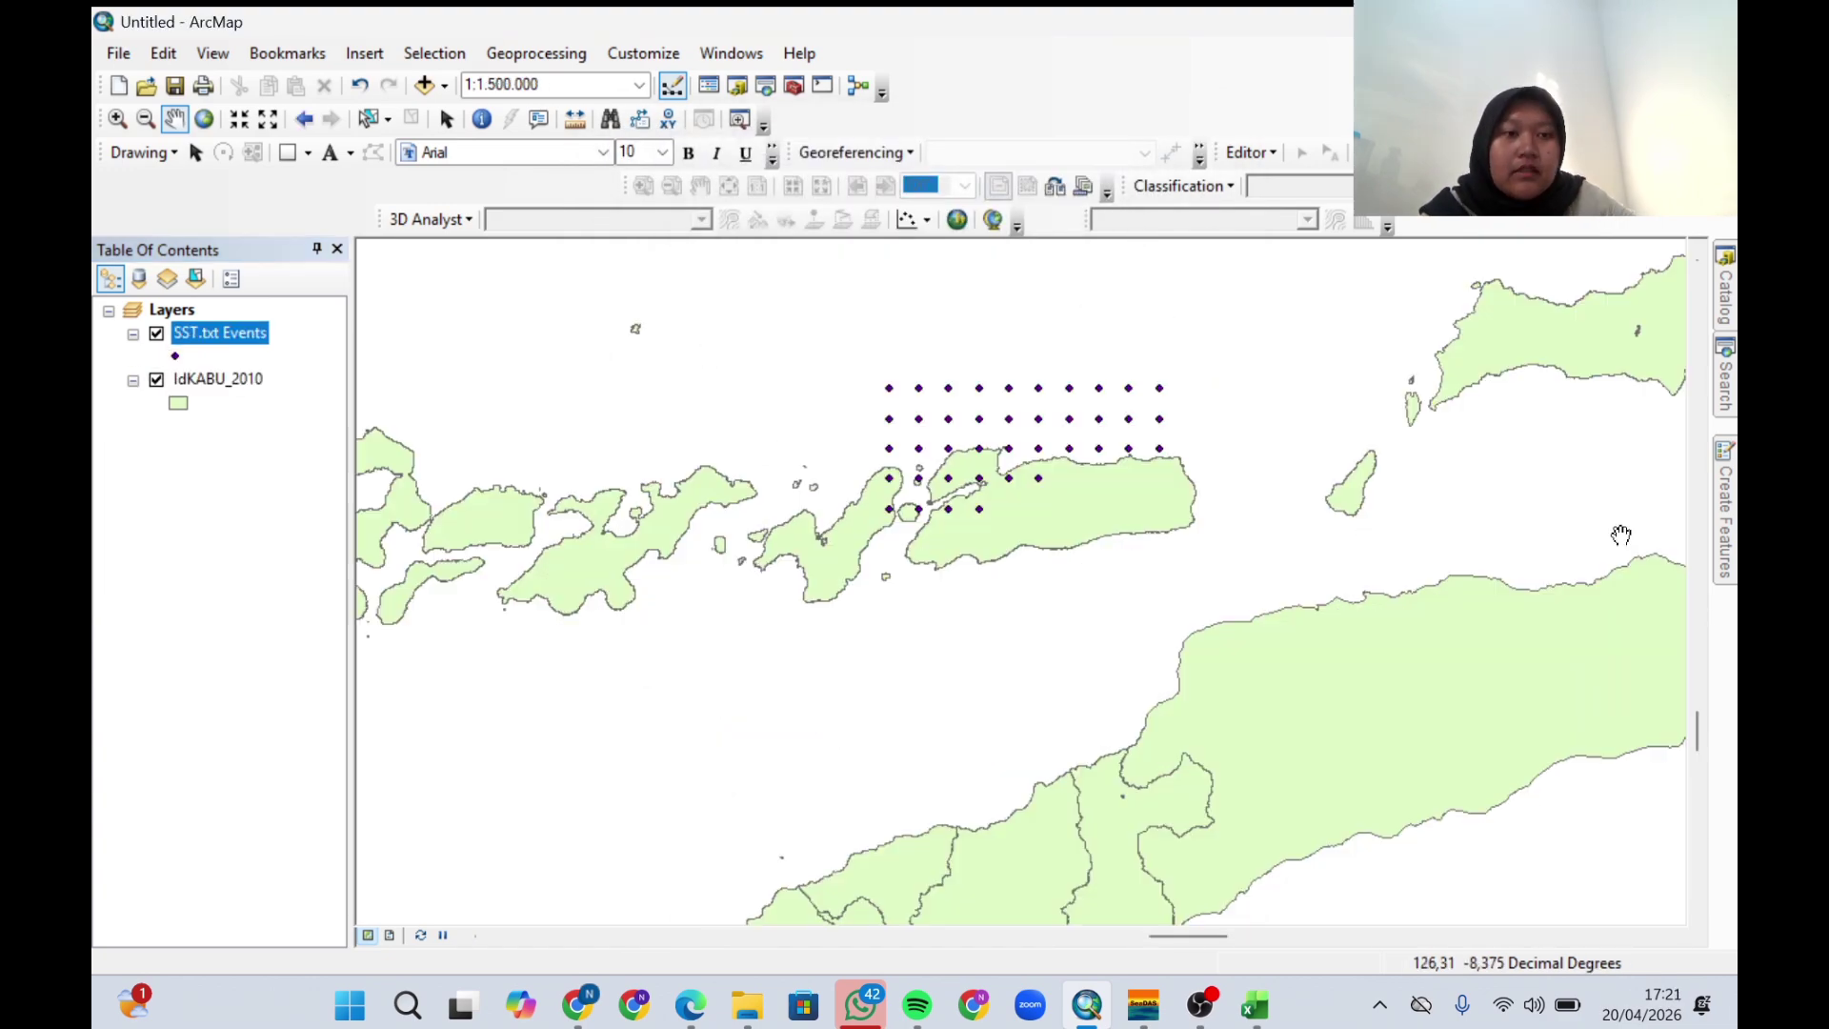
Find and open the IDW (Spatial Analyst) tool, setting SST.txt Events as input point features and sst as Z value field.
click(1728, 381)
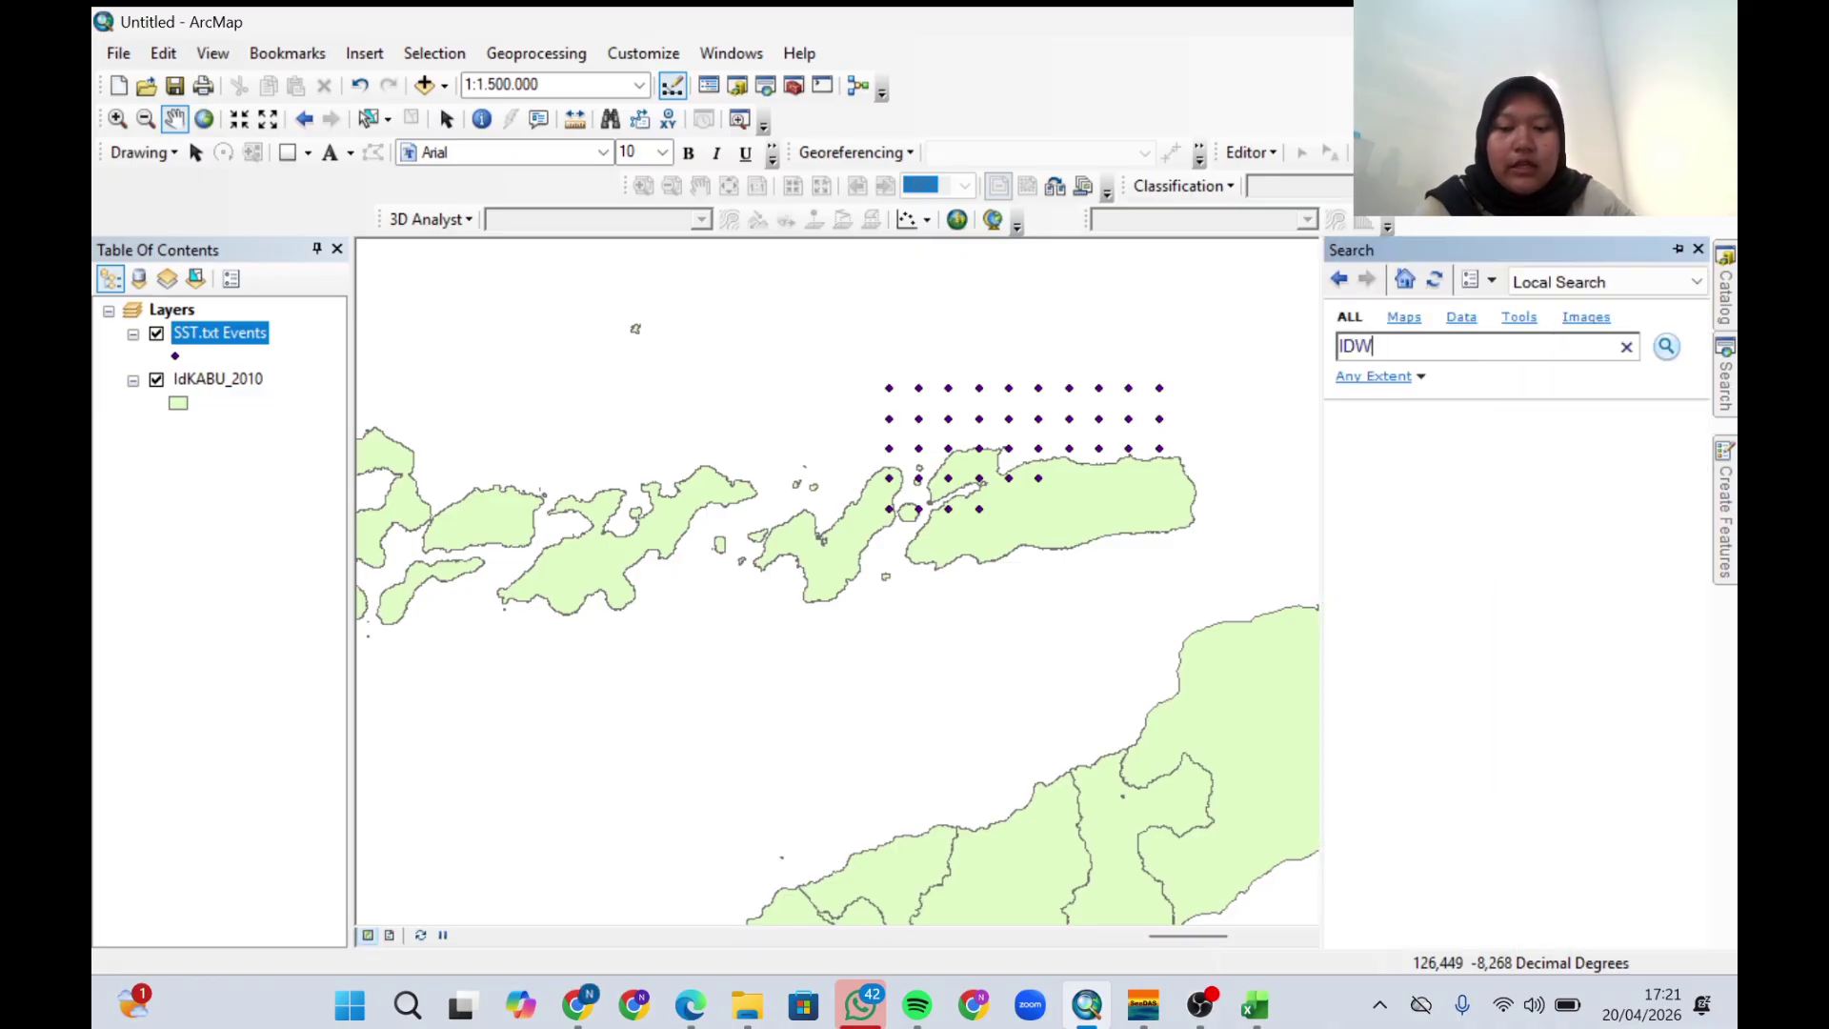
key(Return)
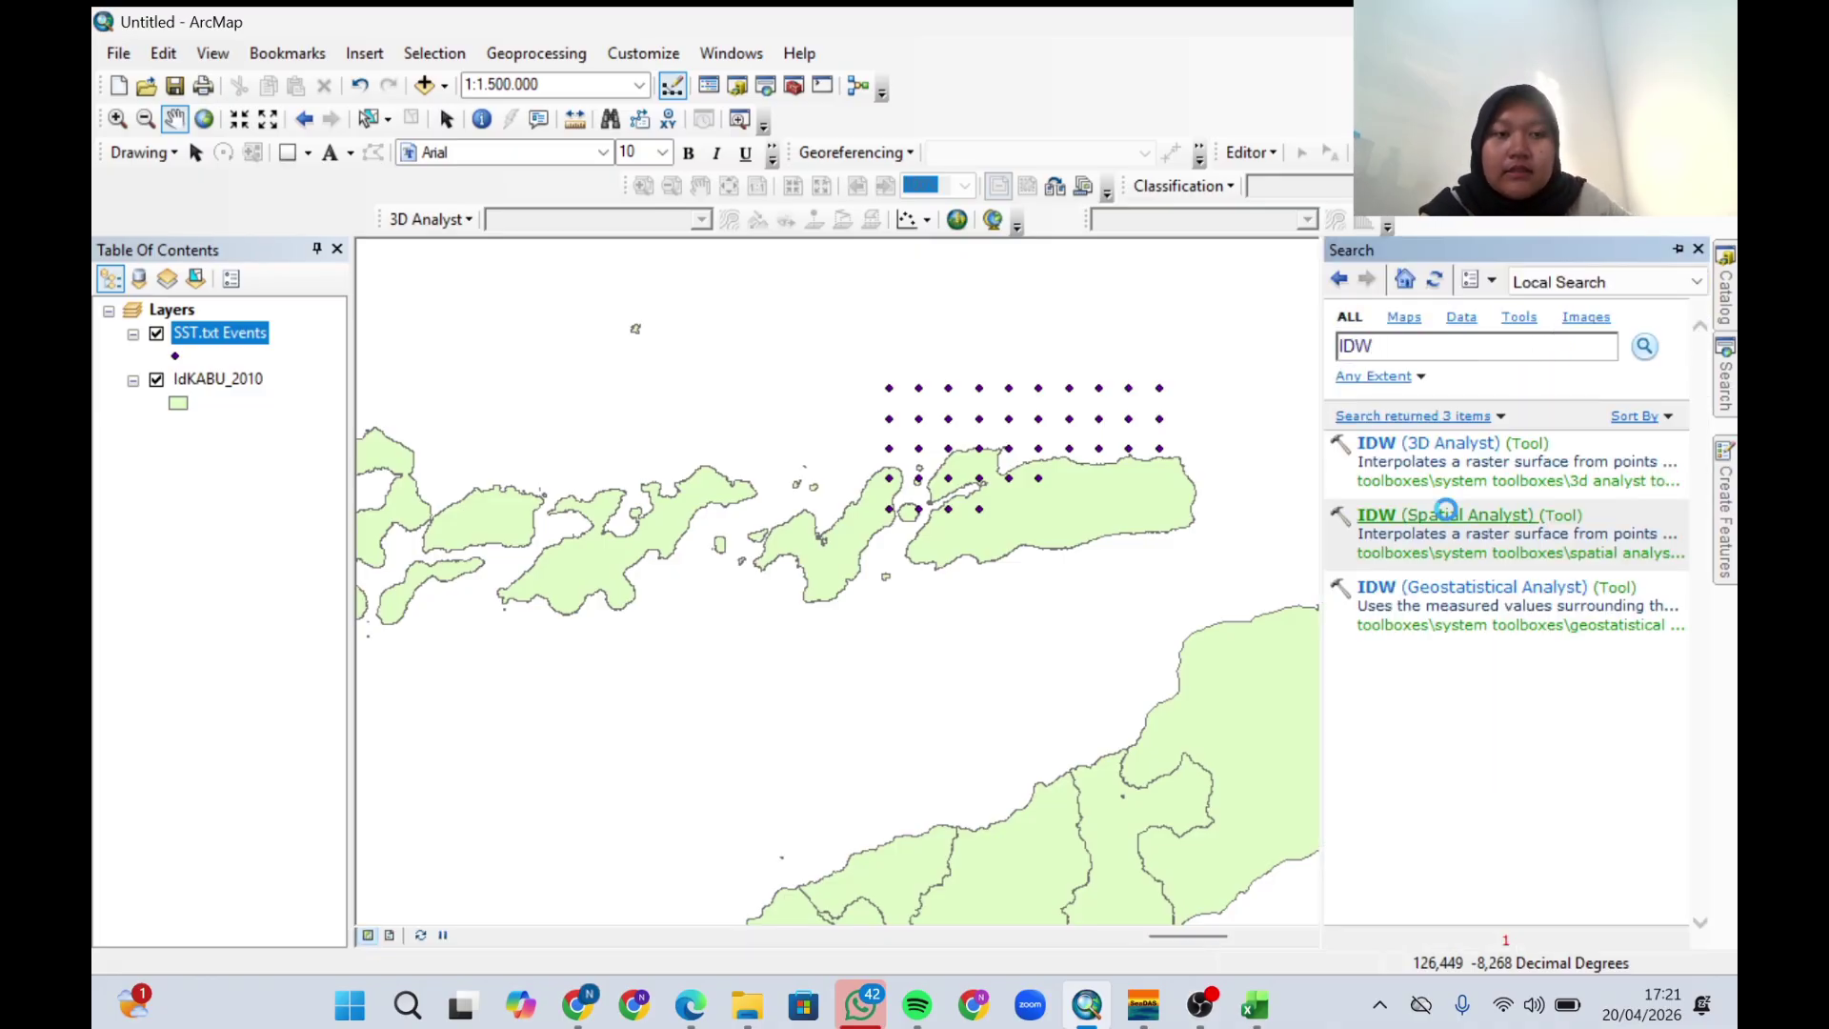
click(1390, 515)
click(1256, 319)
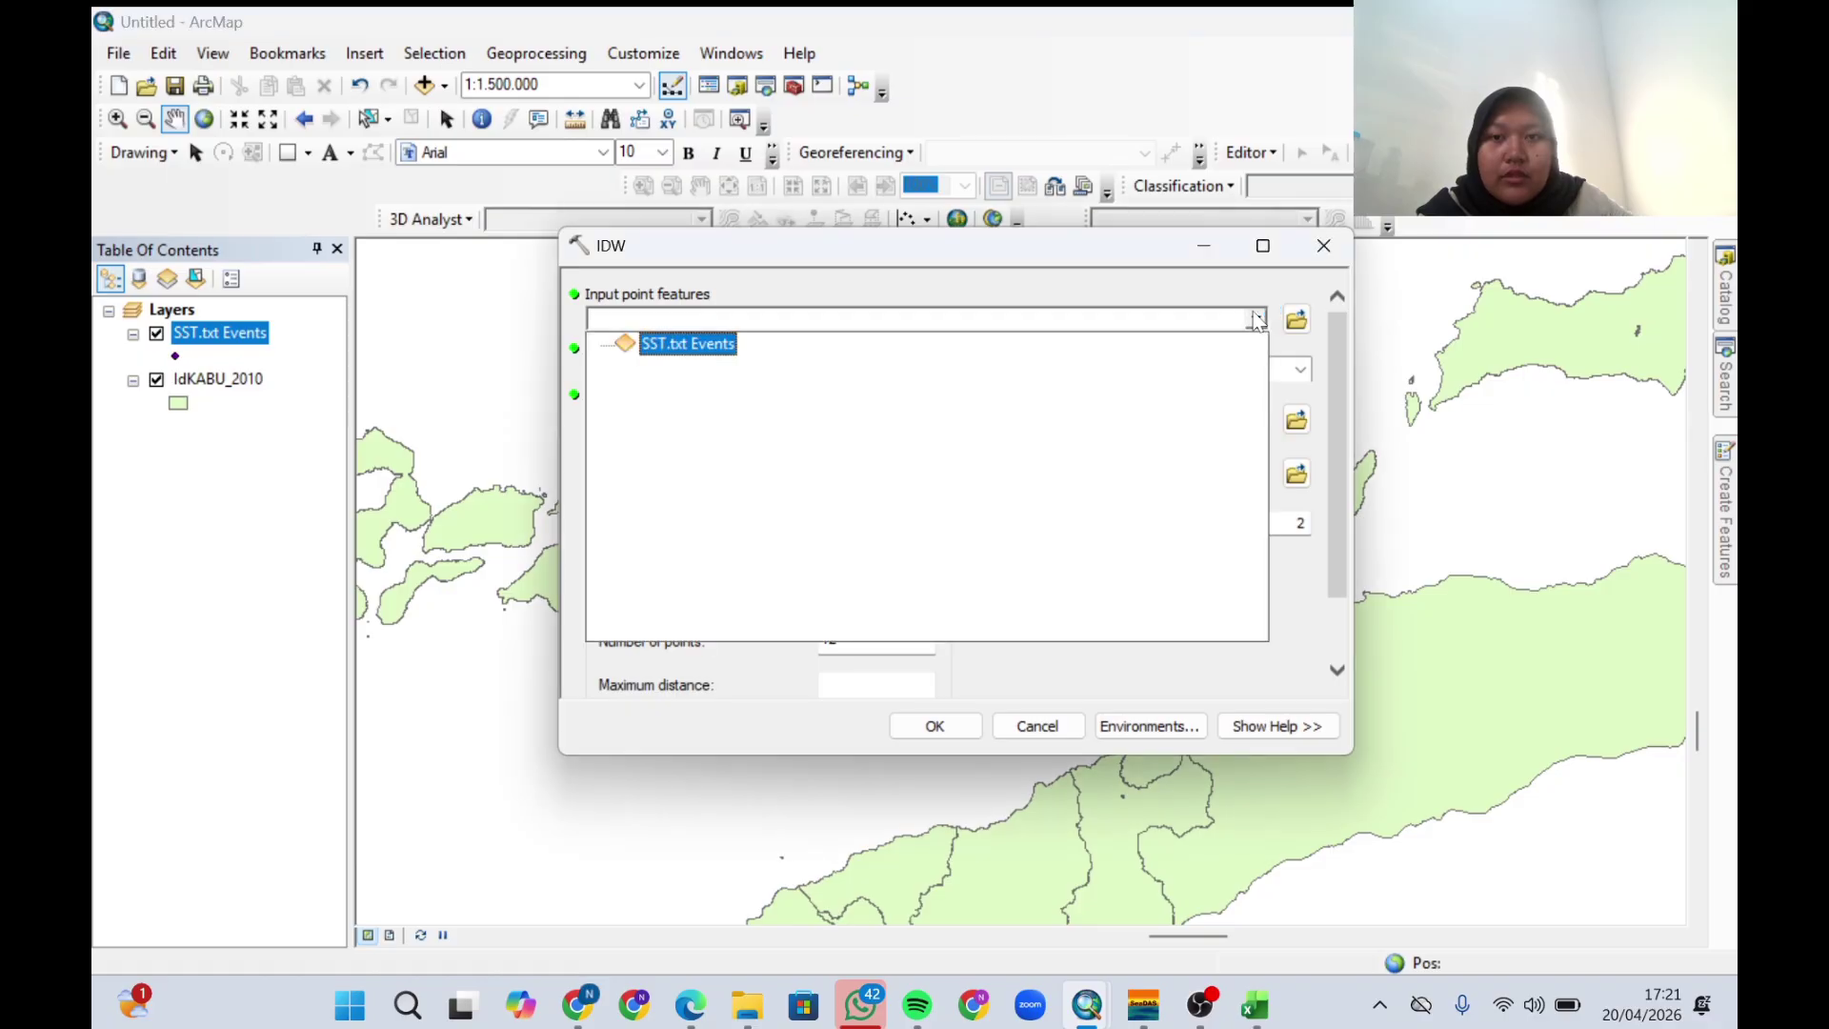
click(683, 345)
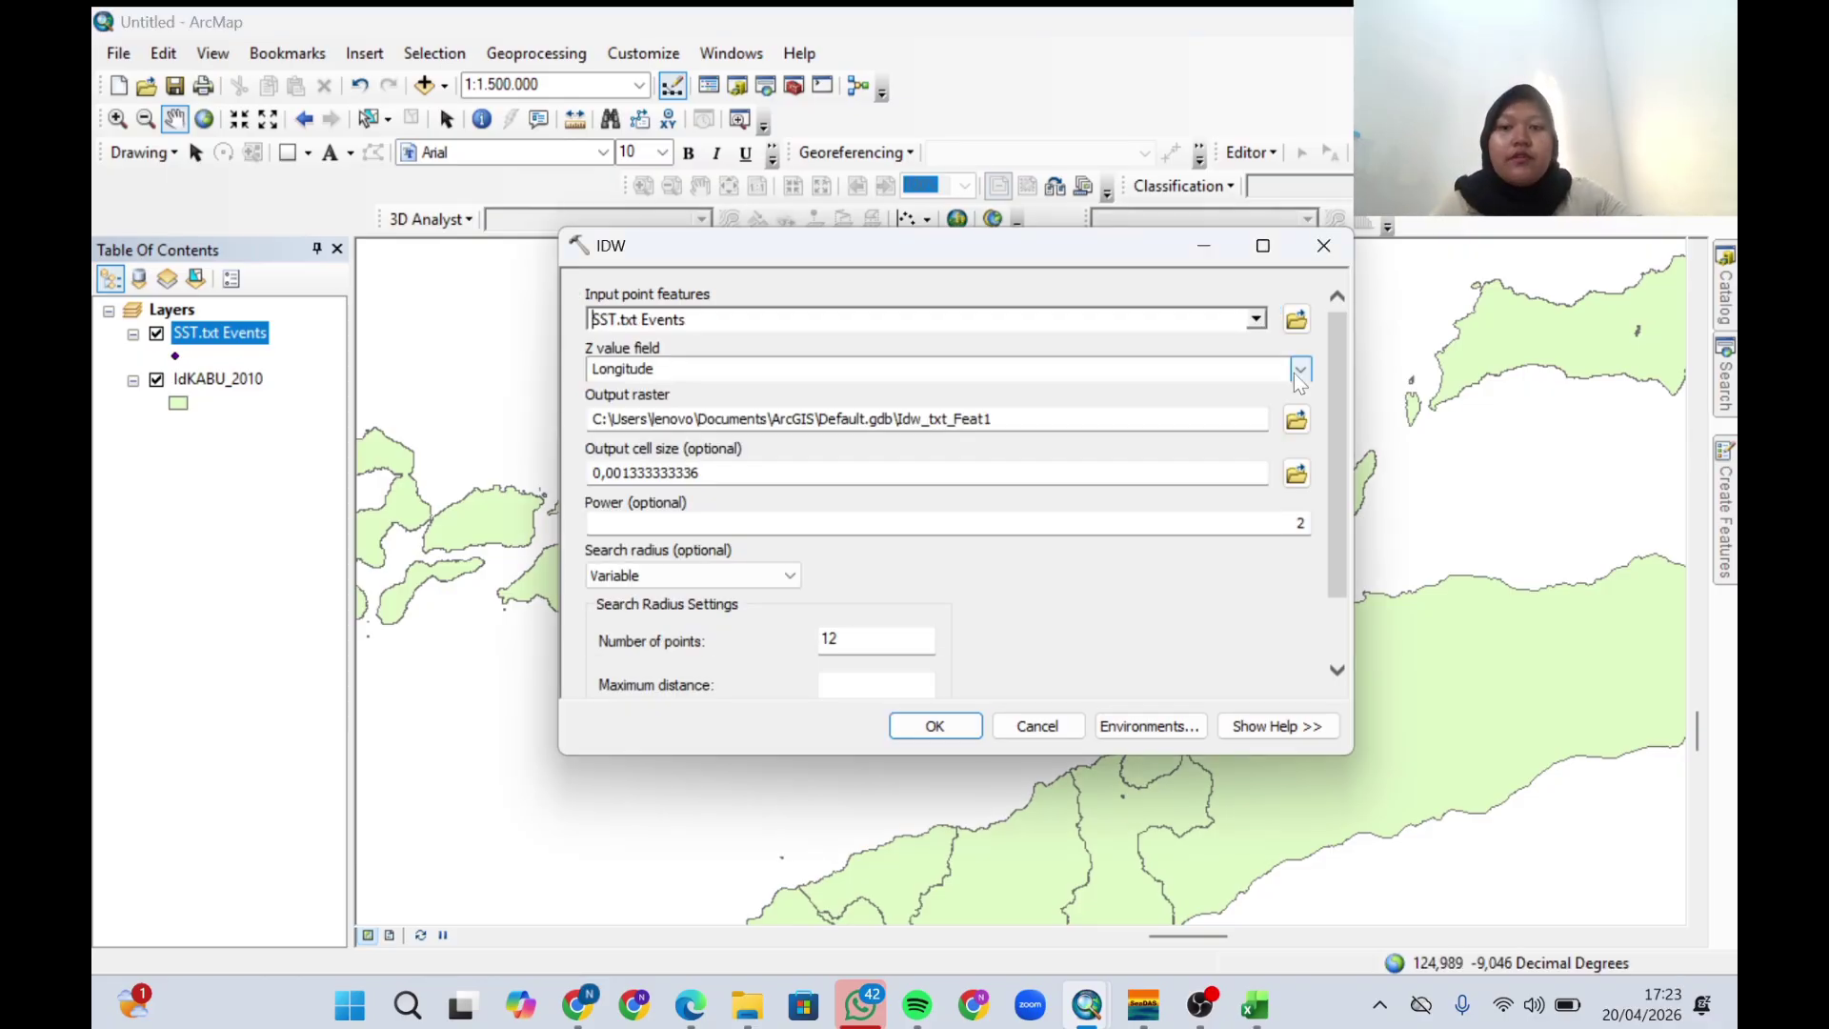
click(1299, 371)
click(669, 444)
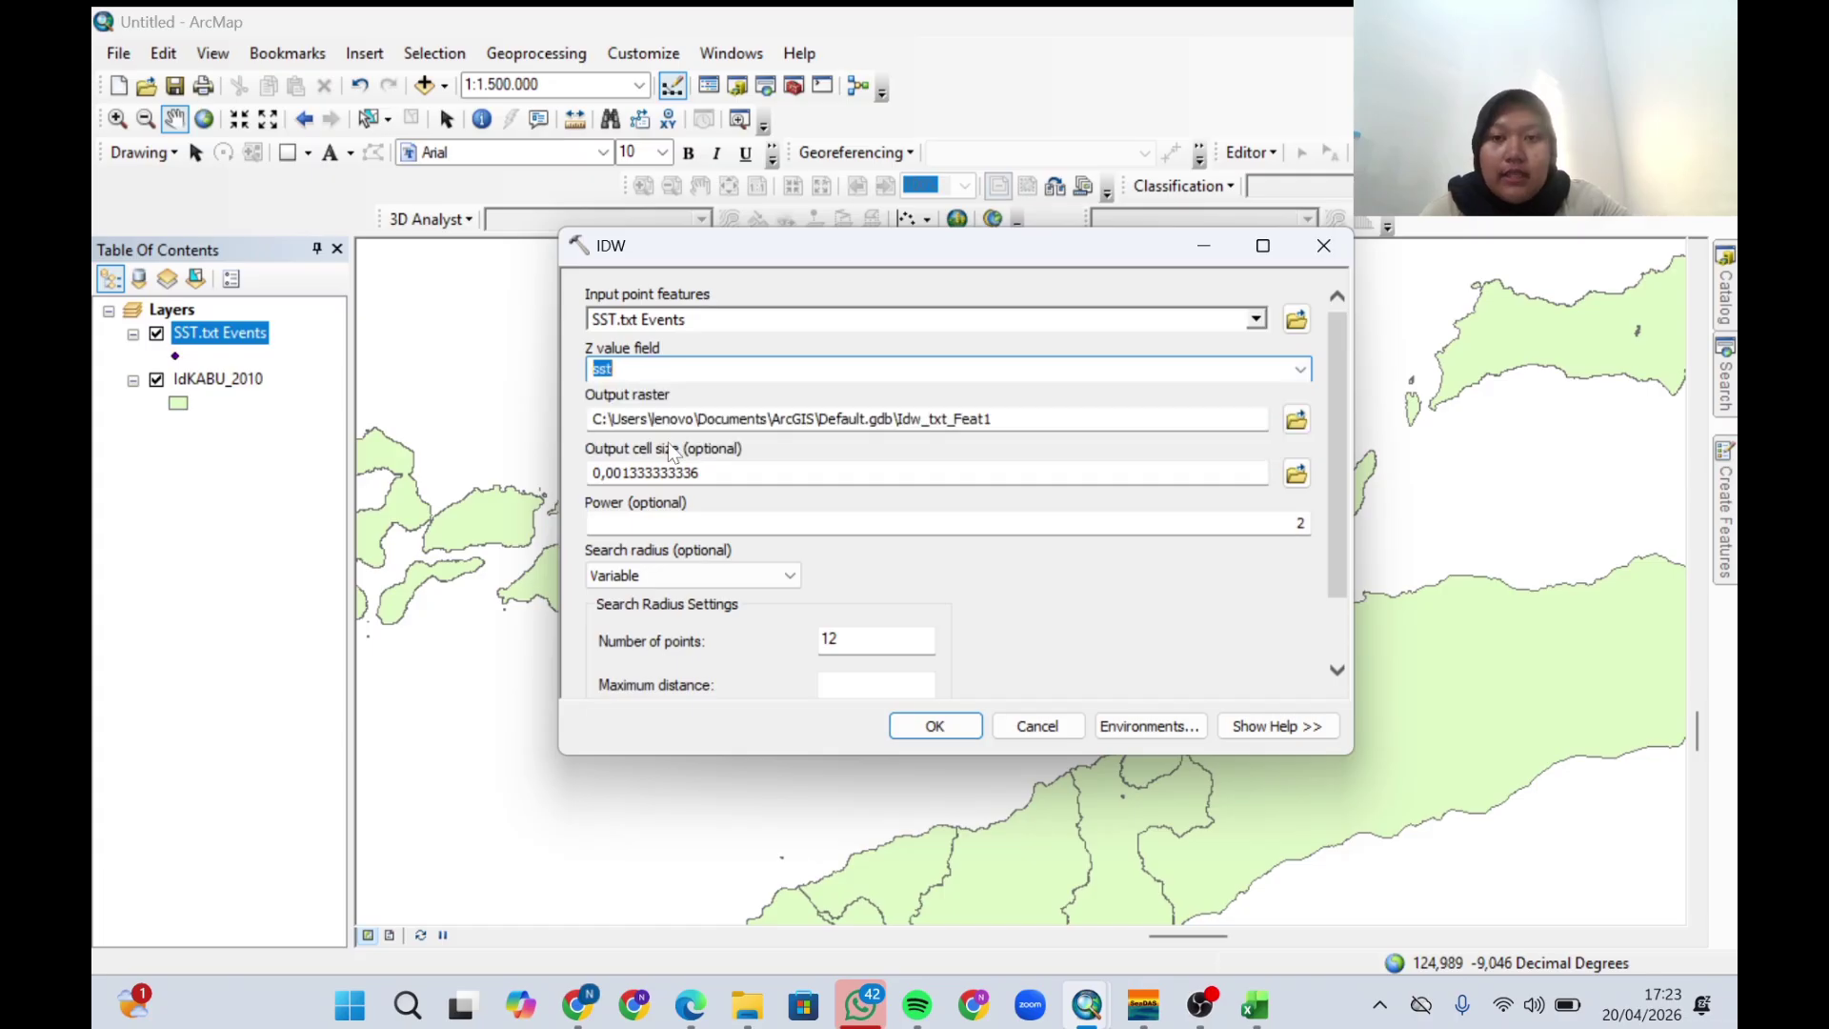
Set the IDW output raster to SST inside SSTCHL.gdb in the LAP folder and run the interpolation.
click(1297, 419)
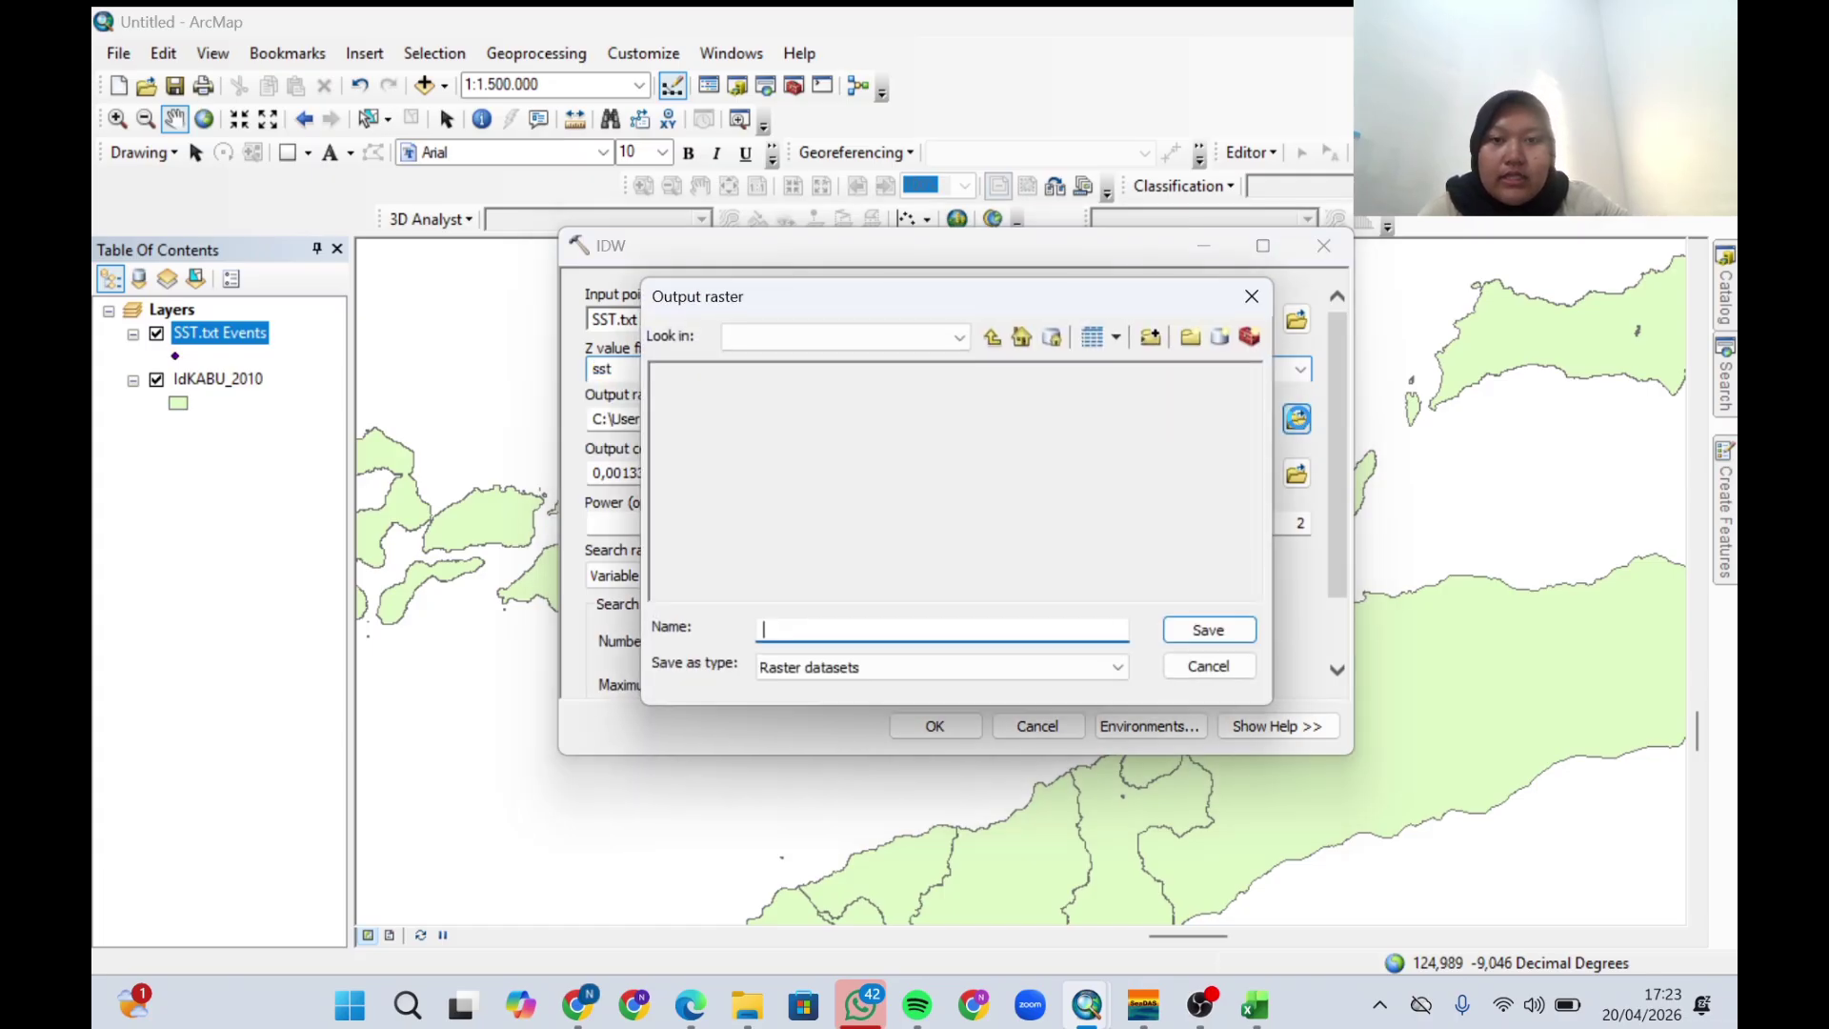
click(991, 337)
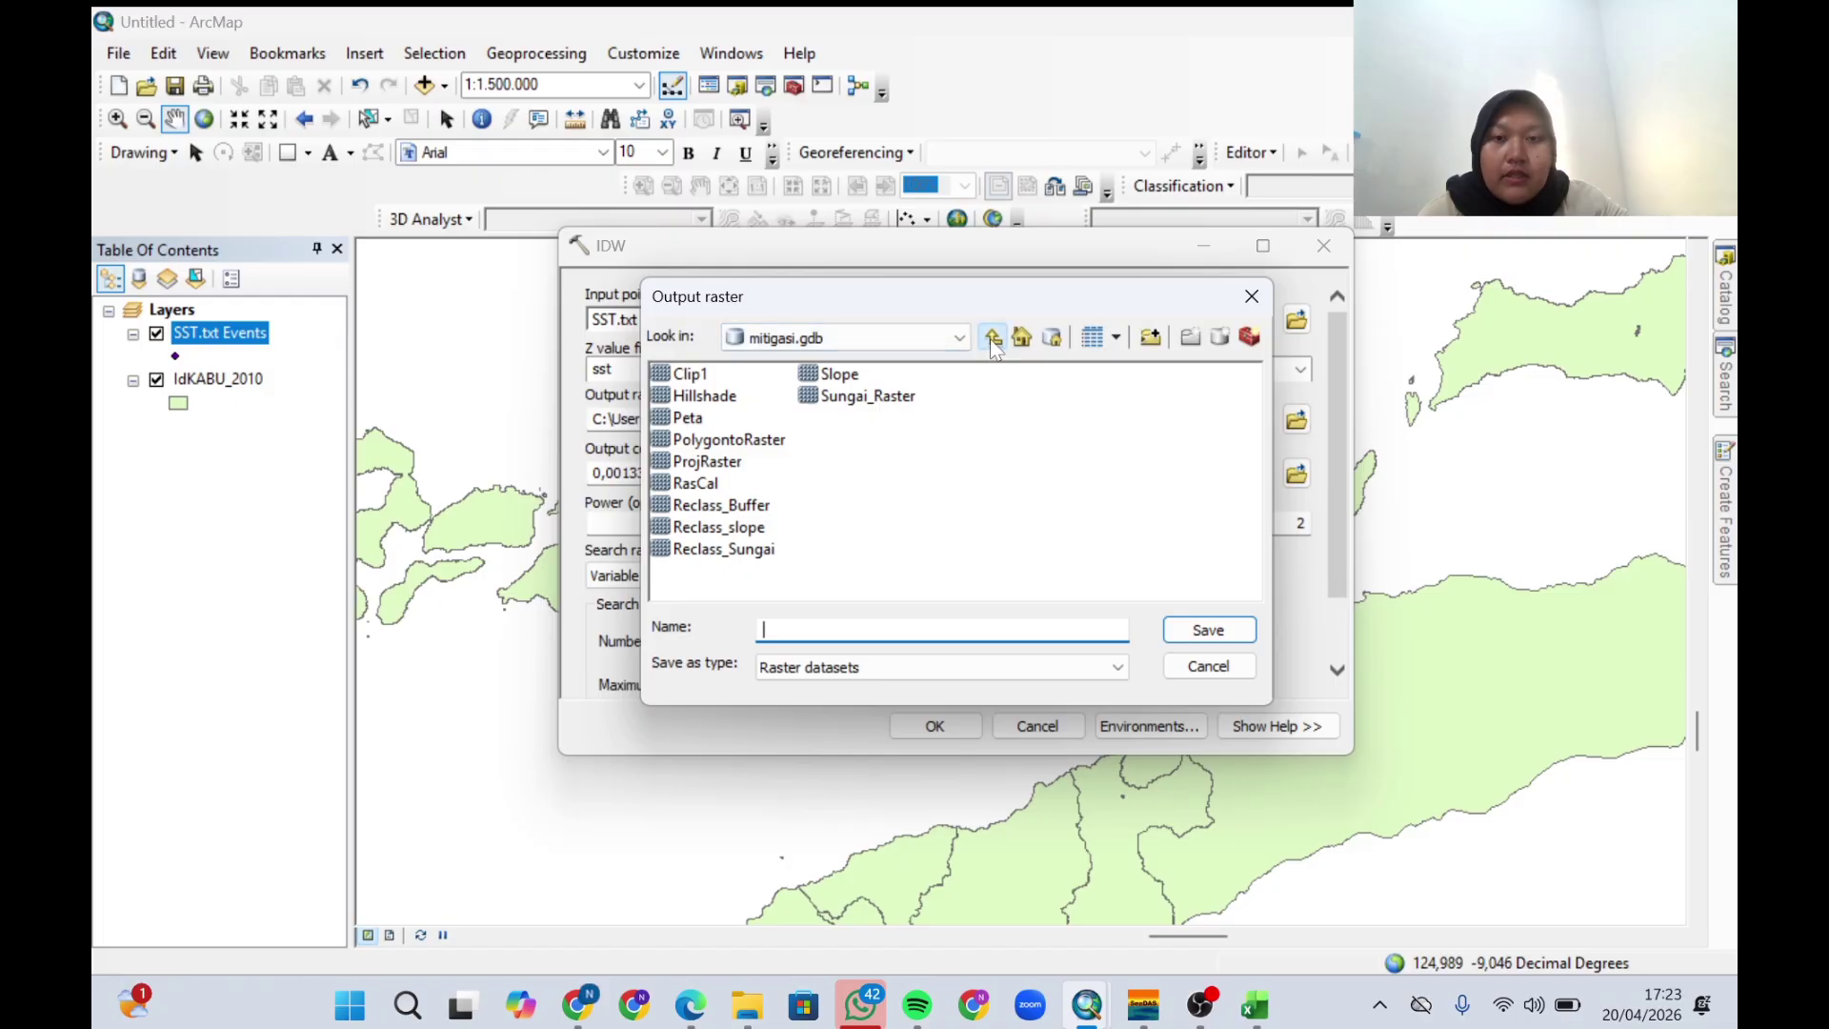
click(991, 338)
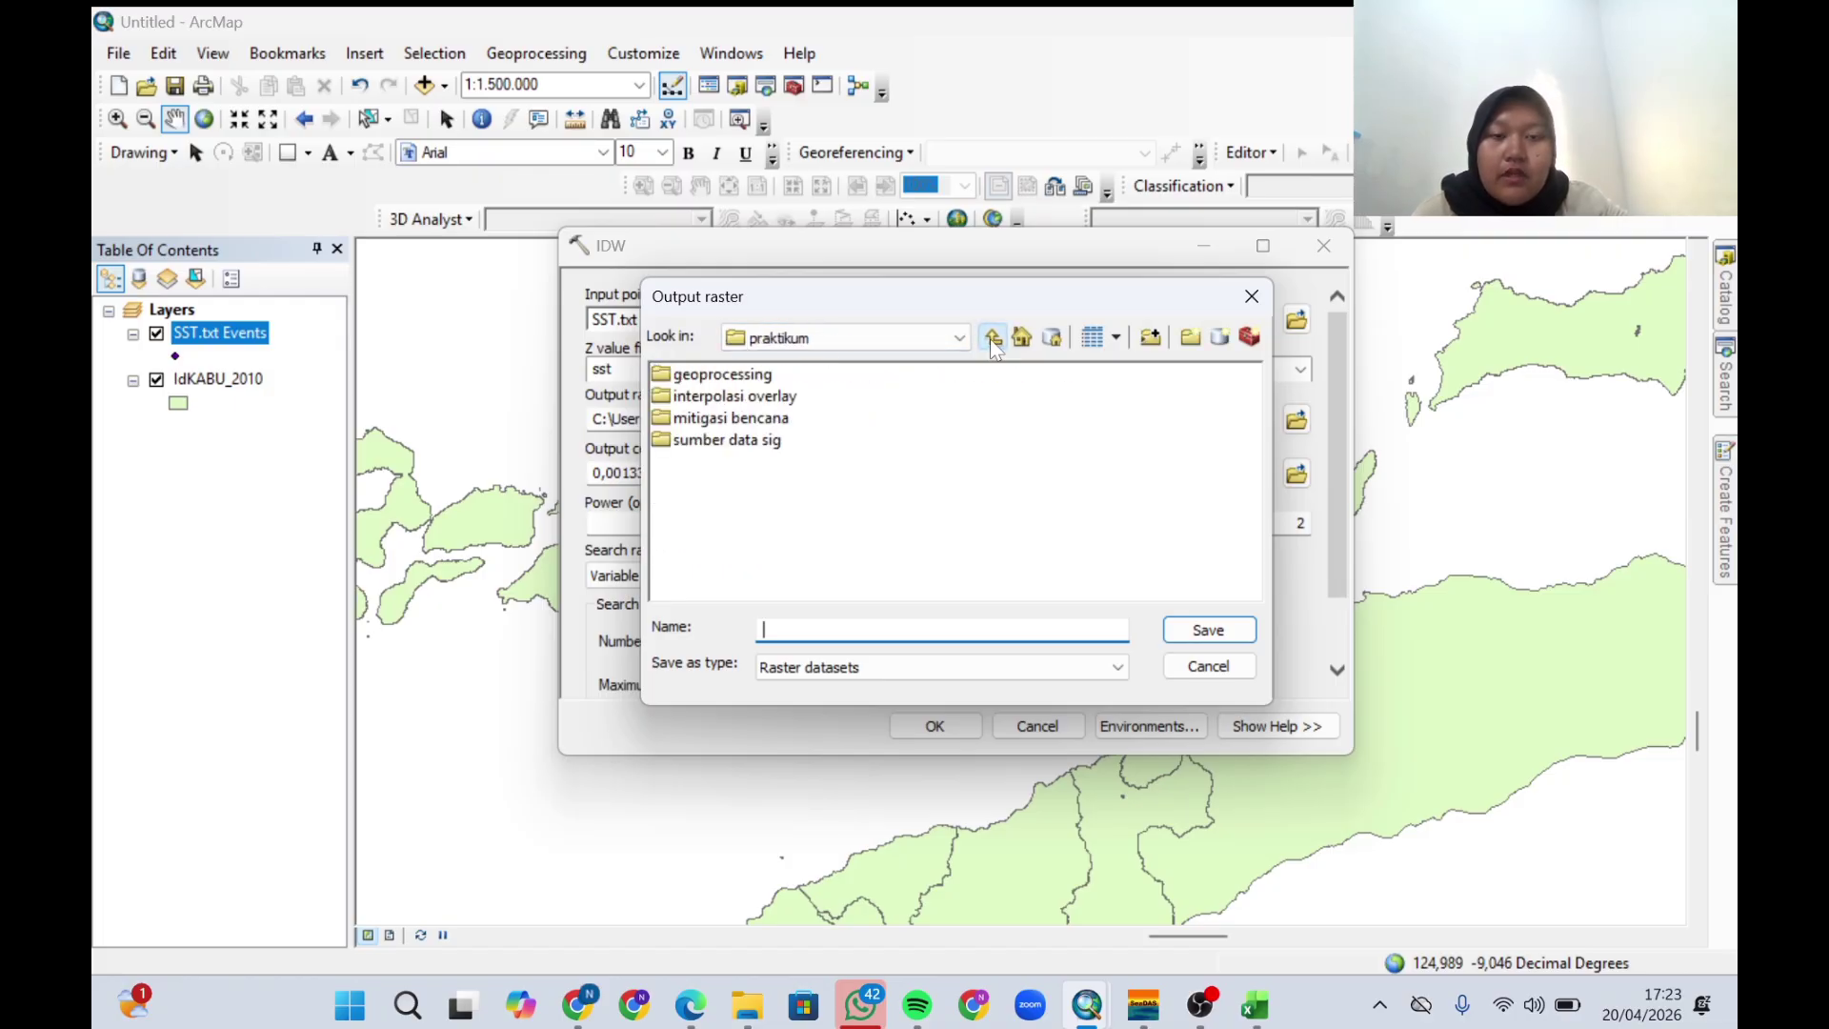
click(992, 338)
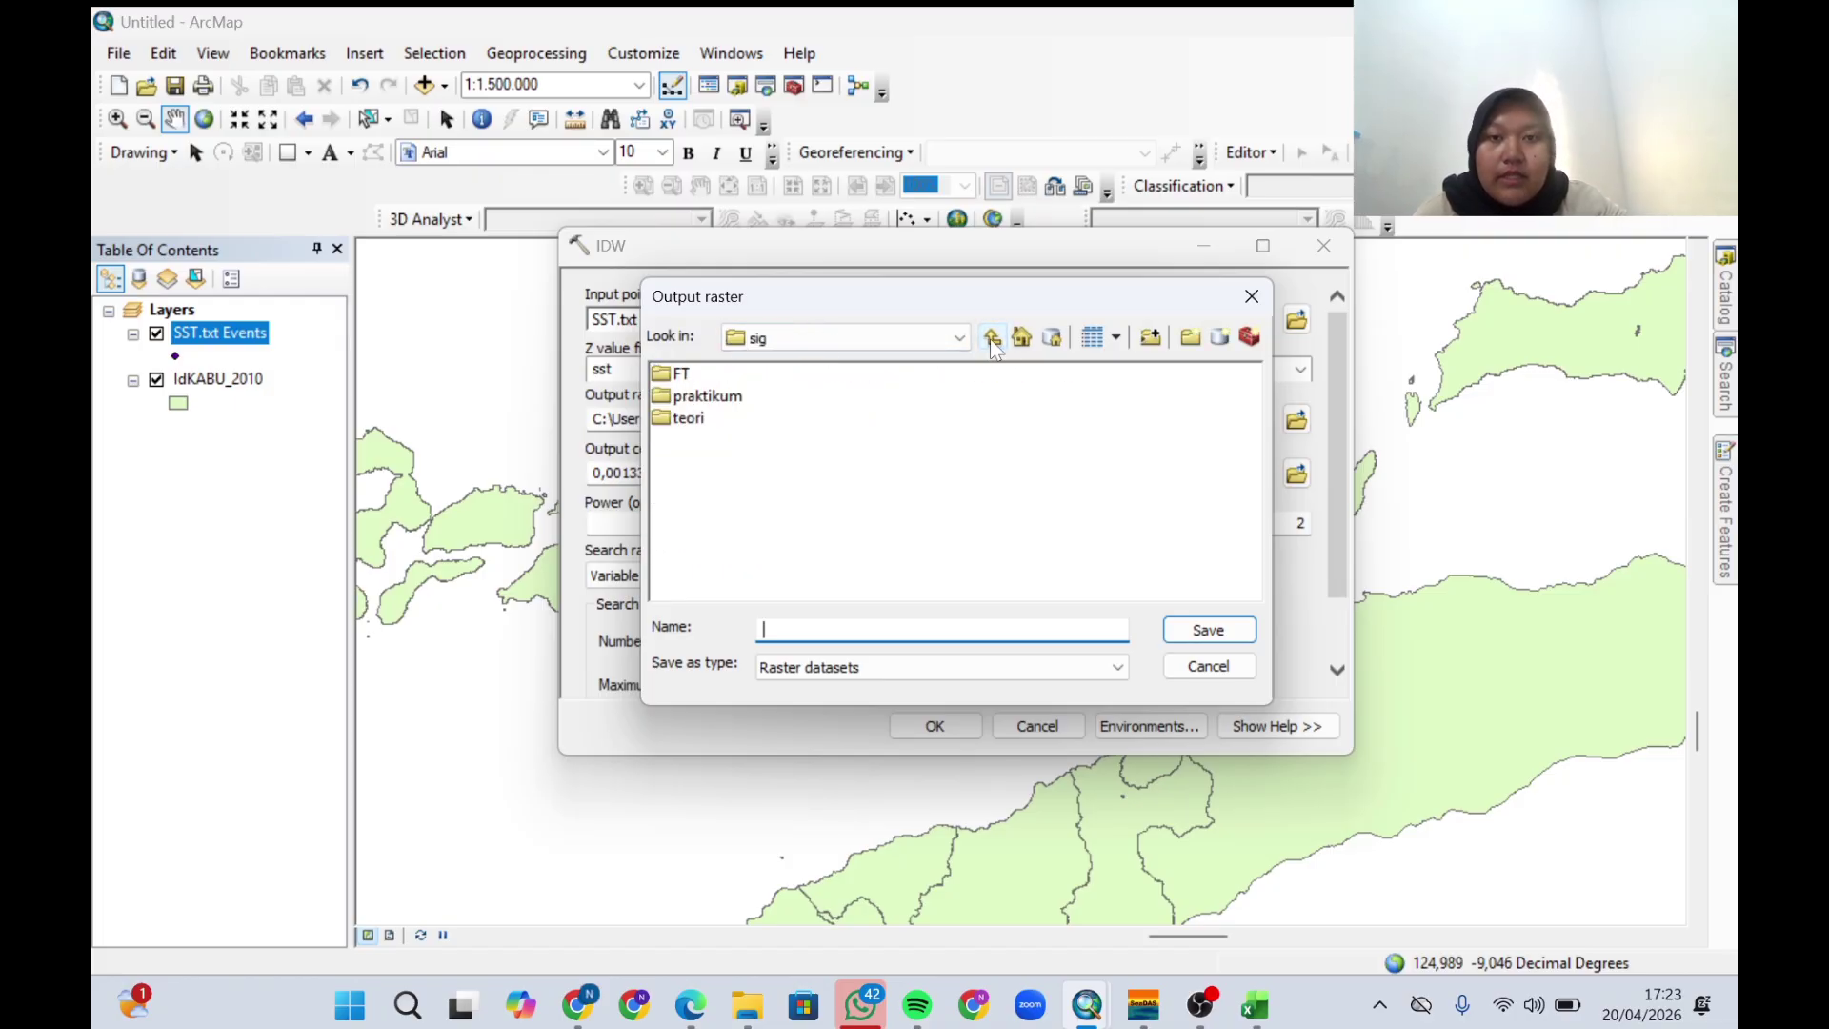
click(992, 338)
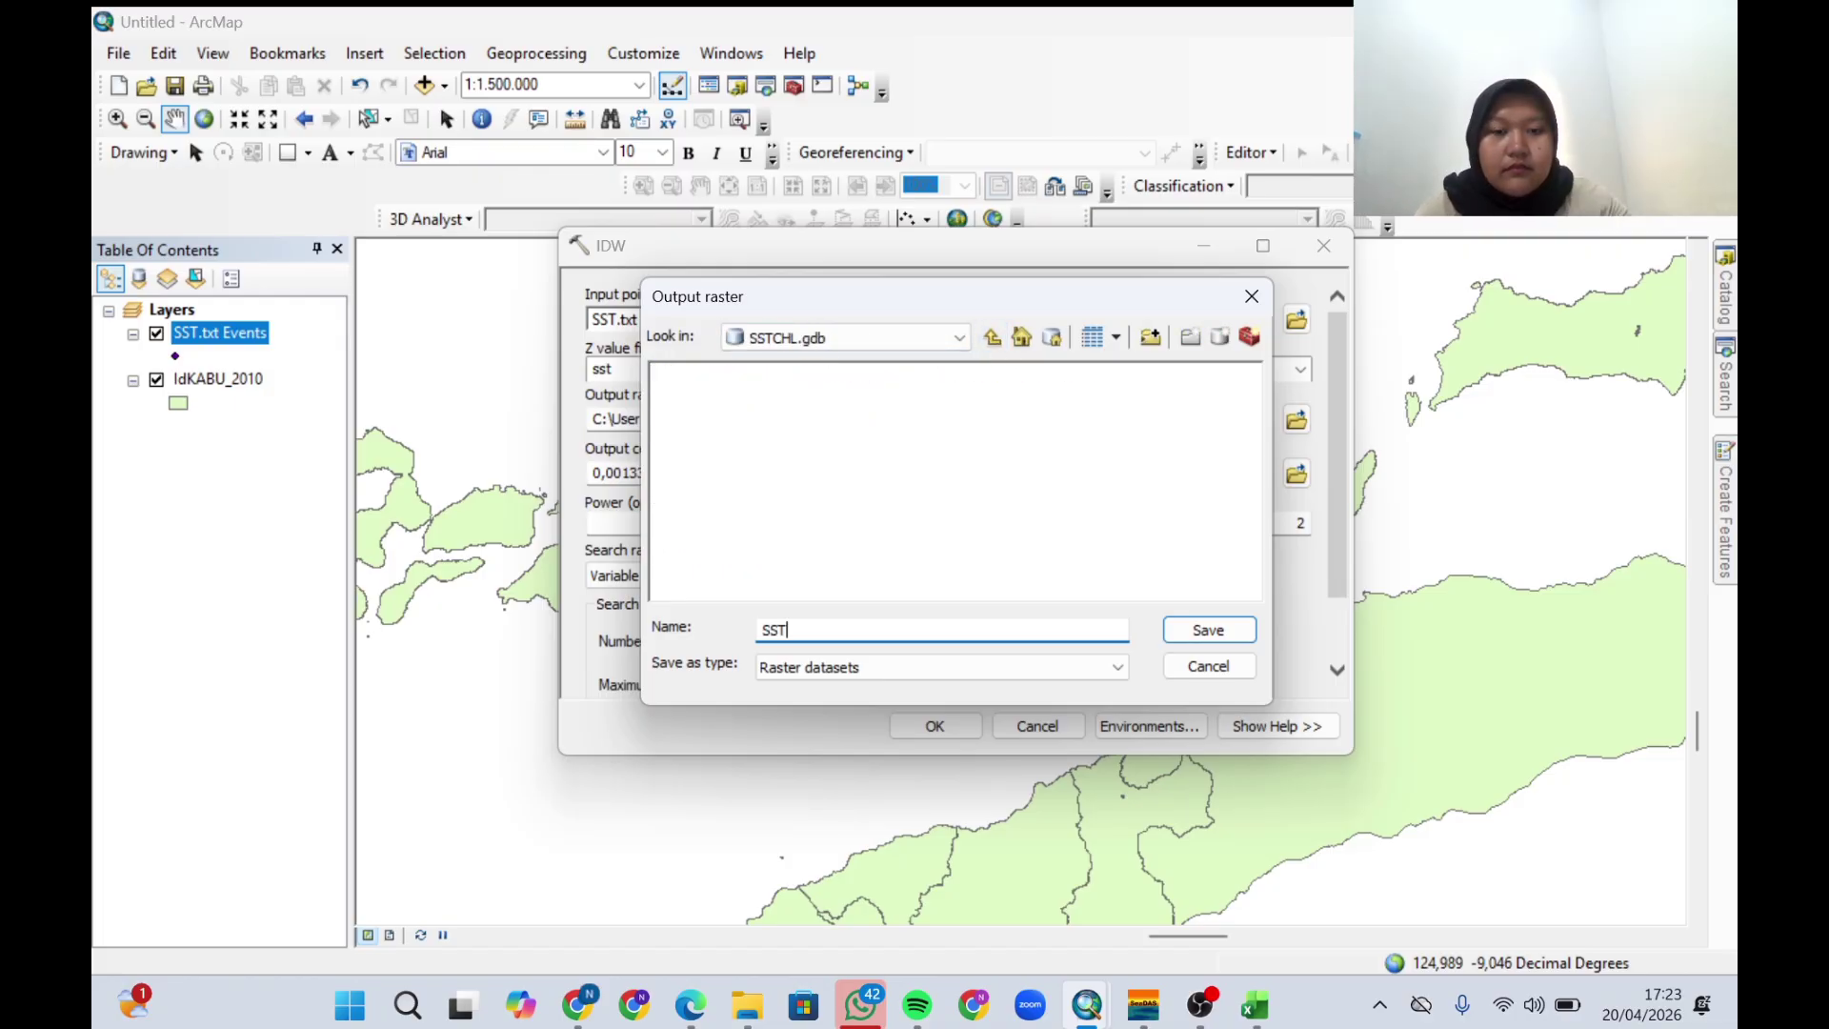
key(Return)
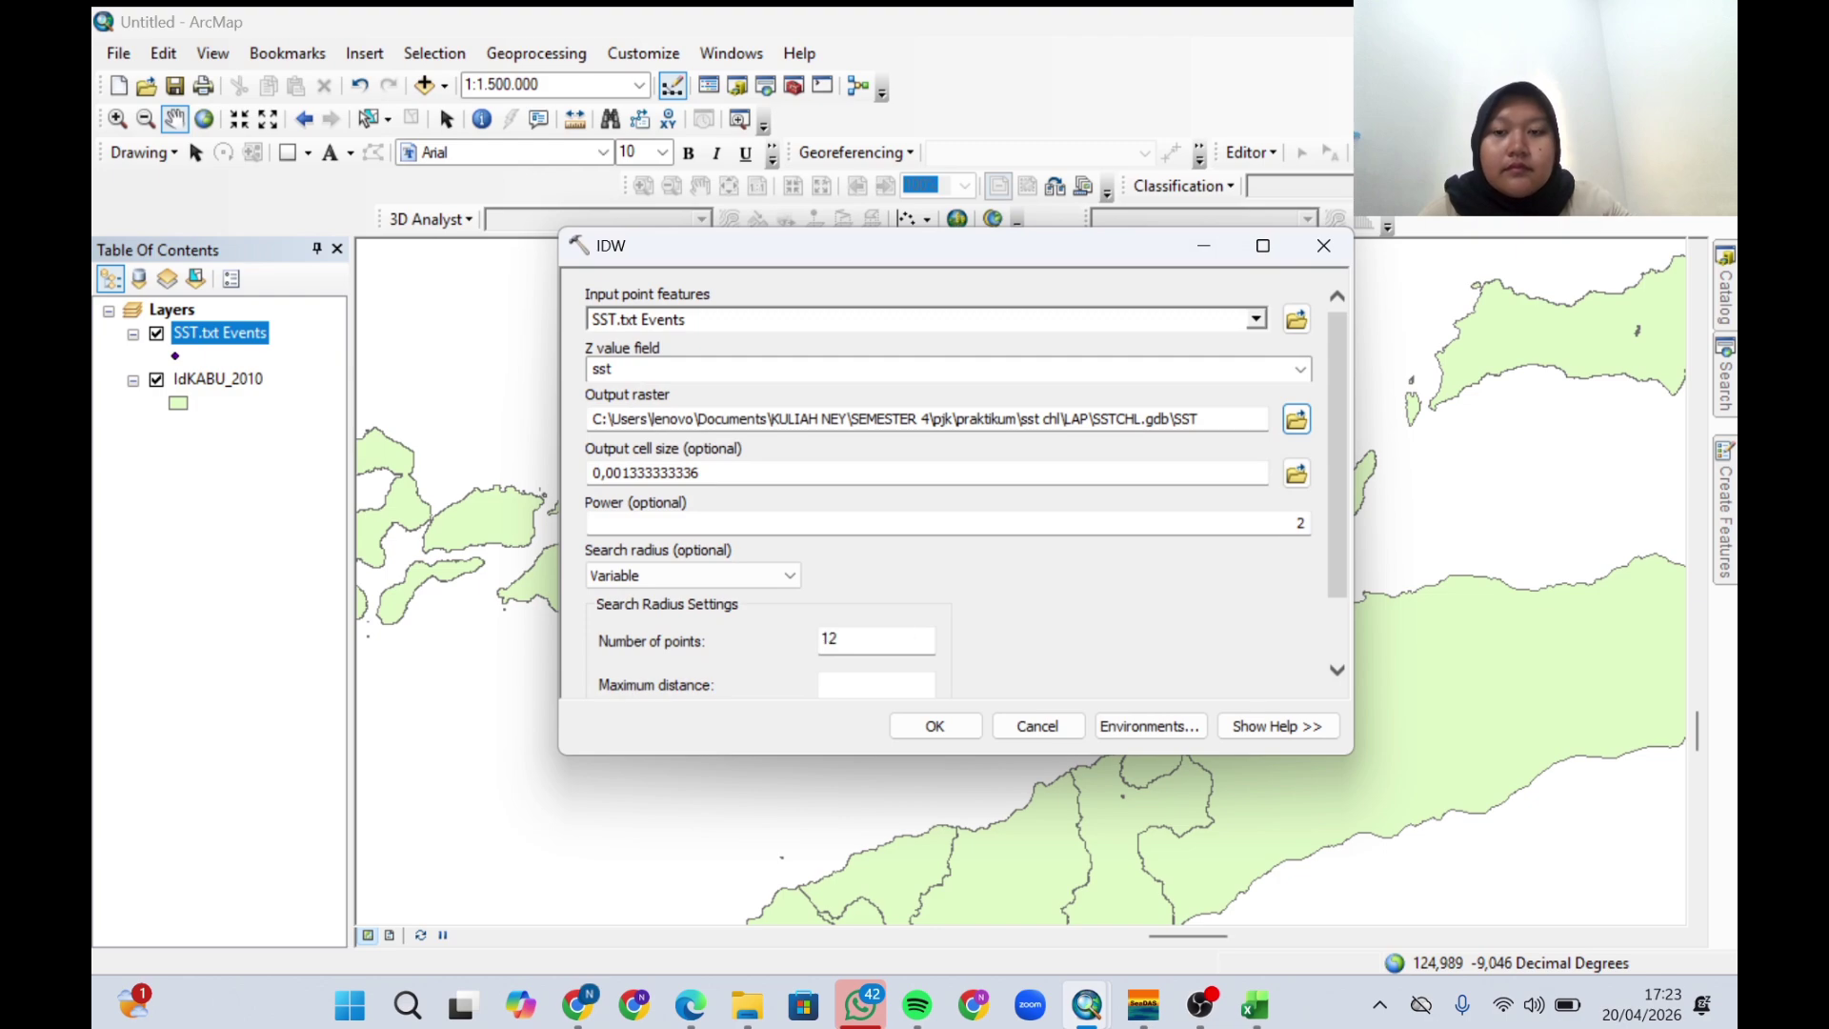
click(957, 729)
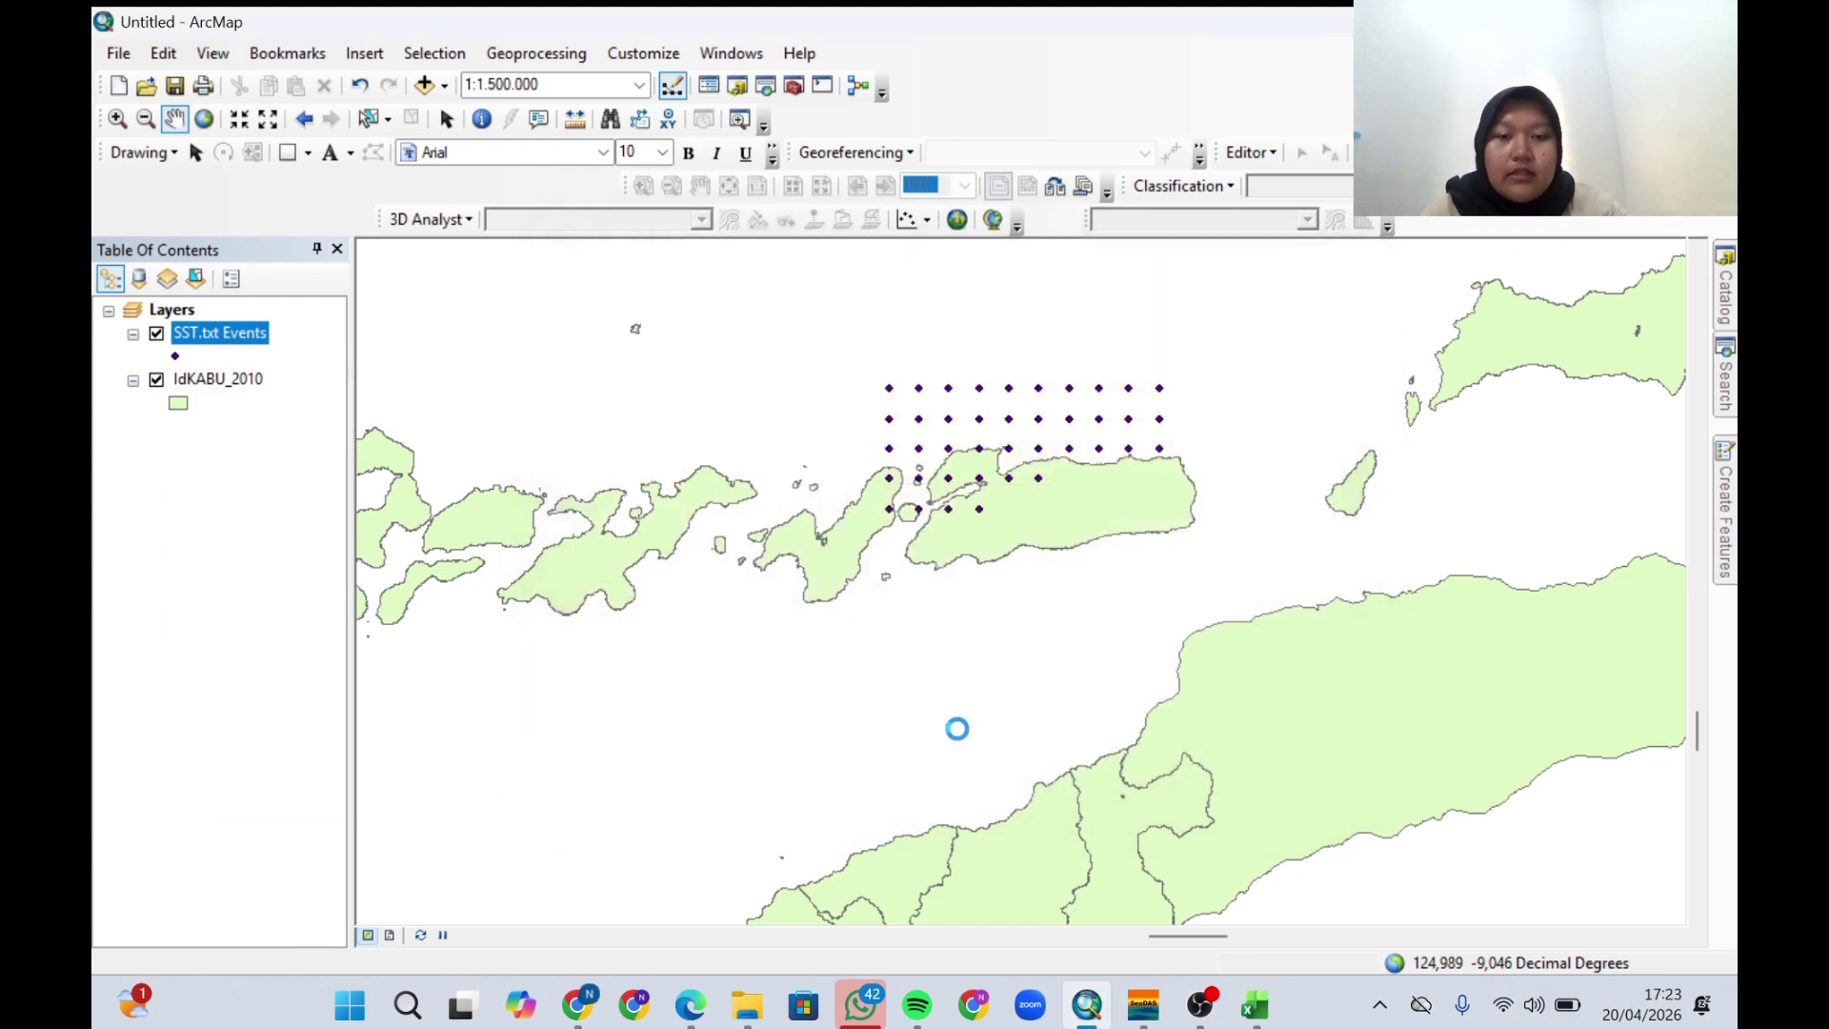
Apply a green-yellow-red color ramp to the SST raster's classified symbology, reviewing the class ranges.
right_click(186, 425)
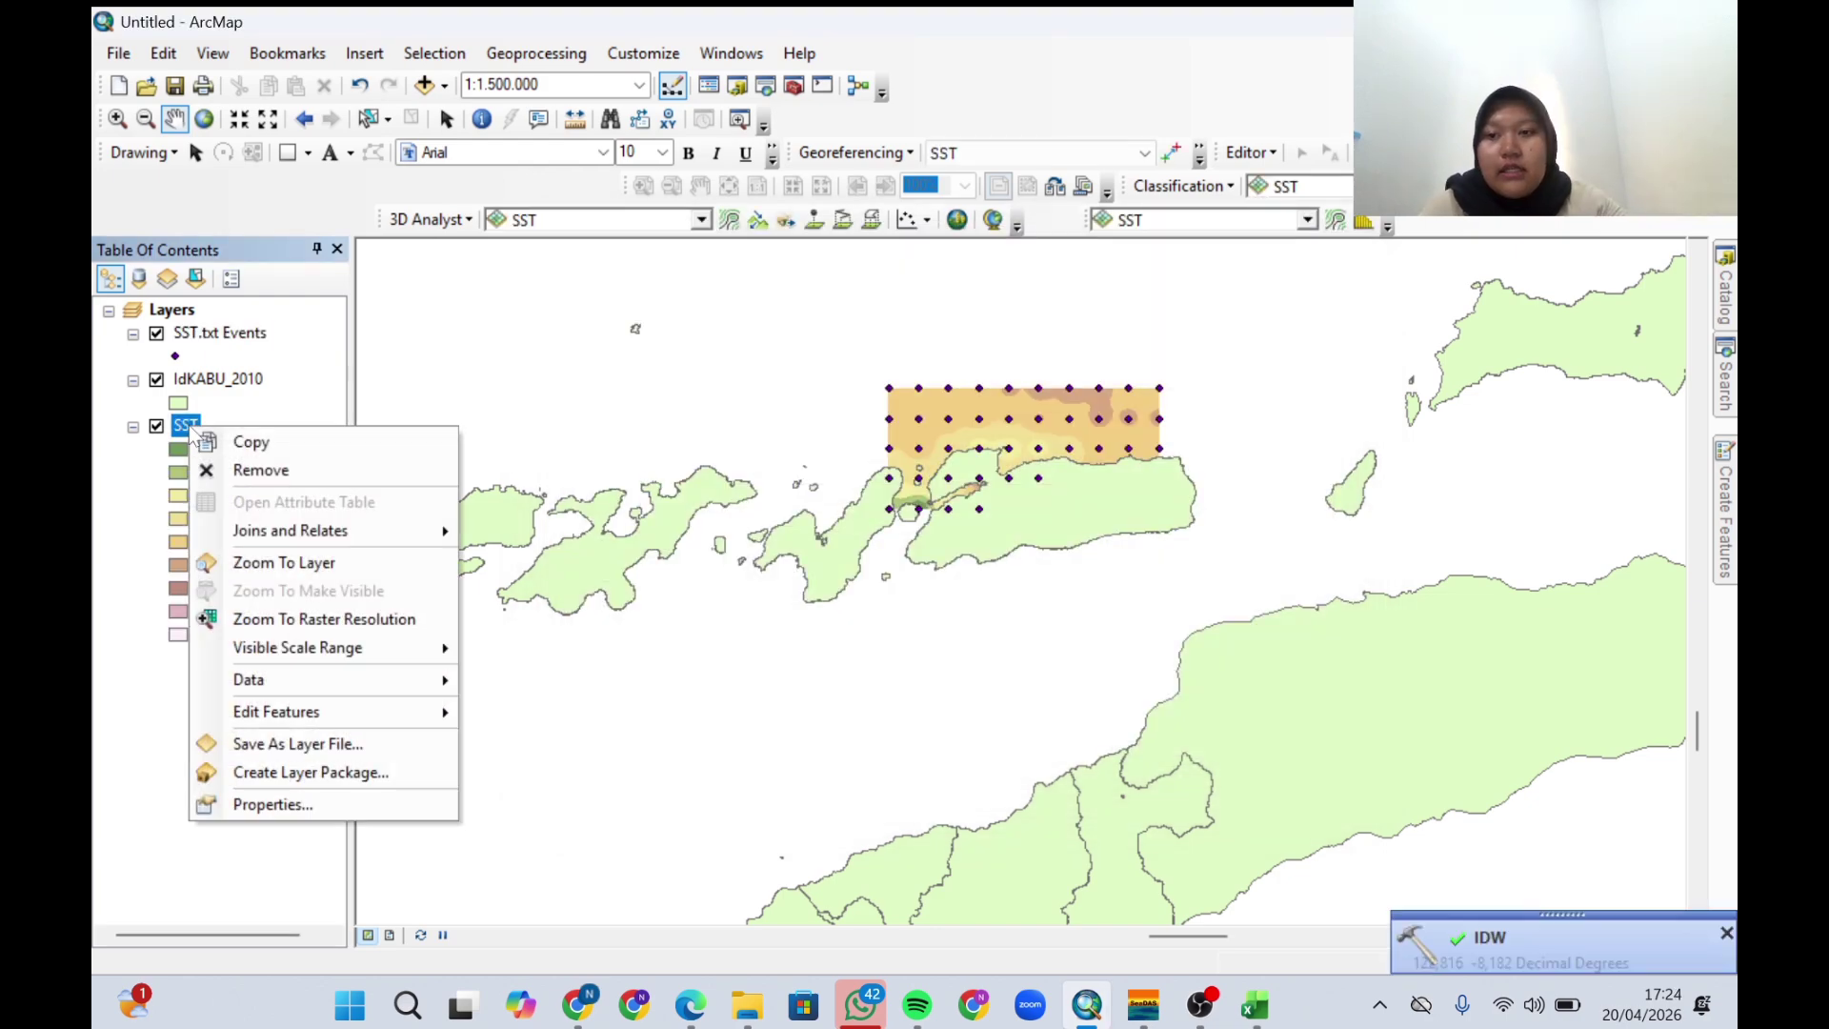
click(274, 804)
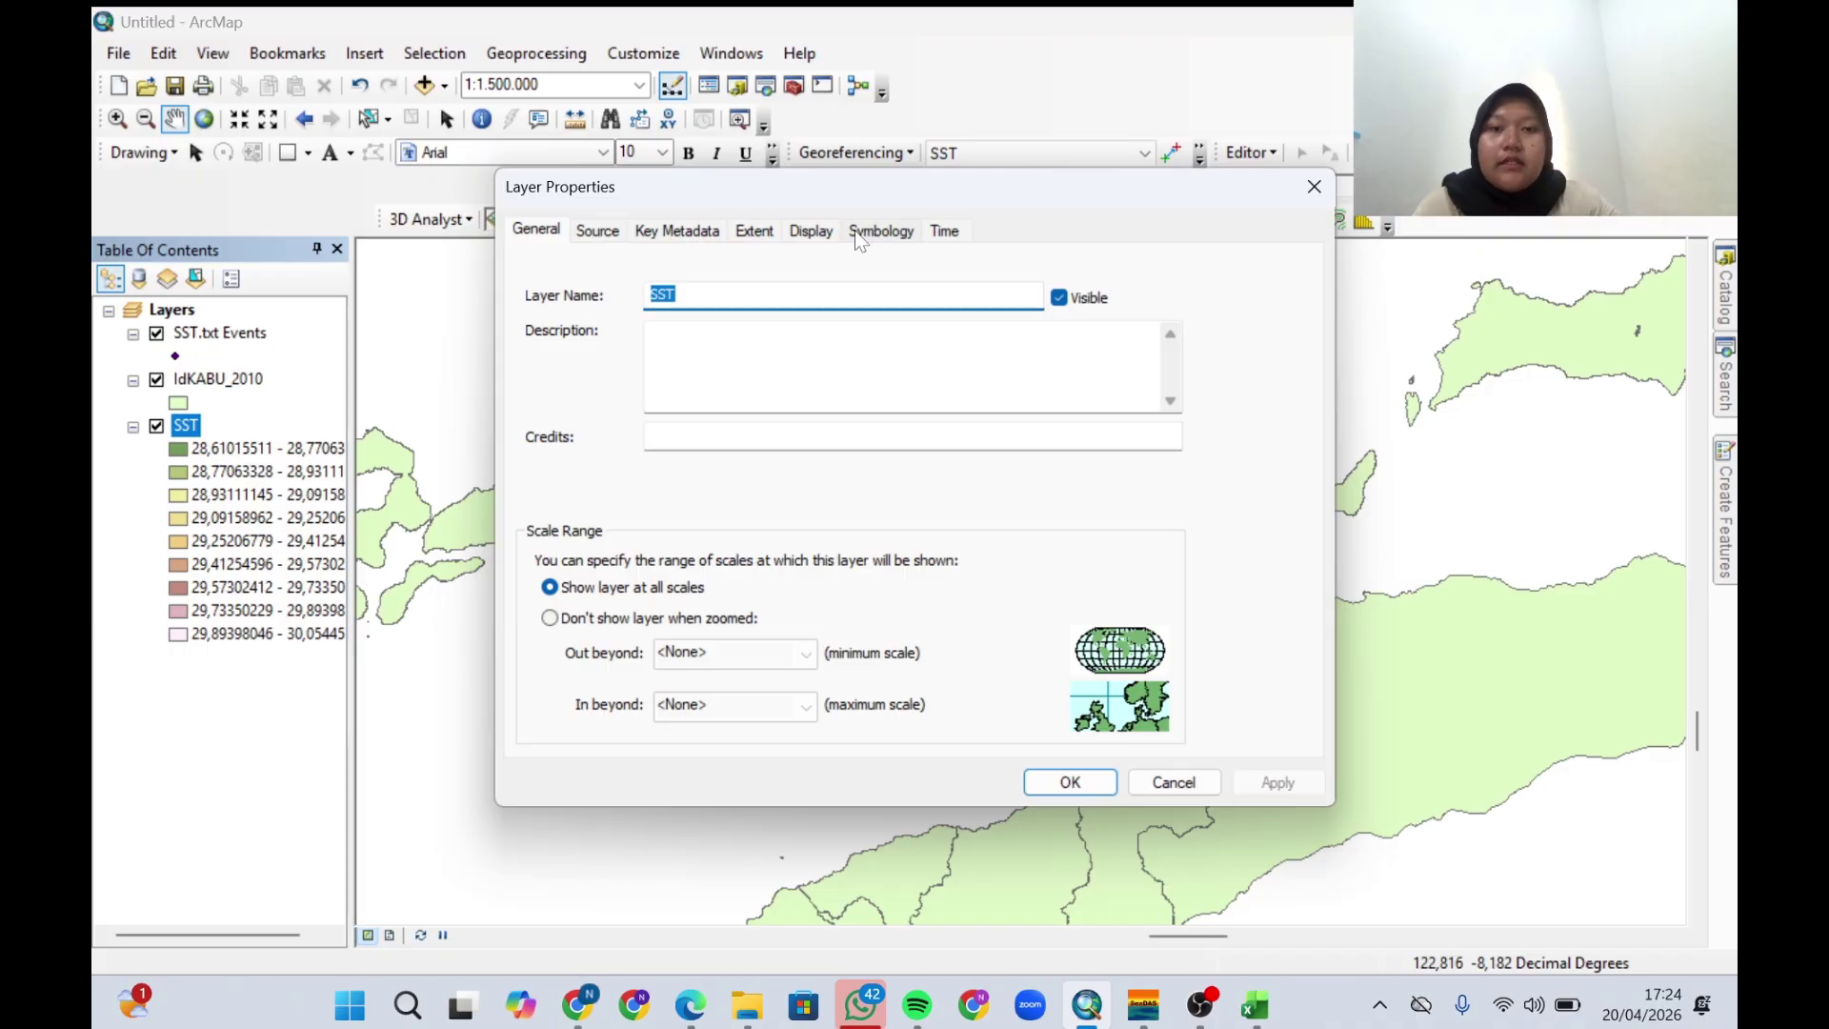
click(860, 238)
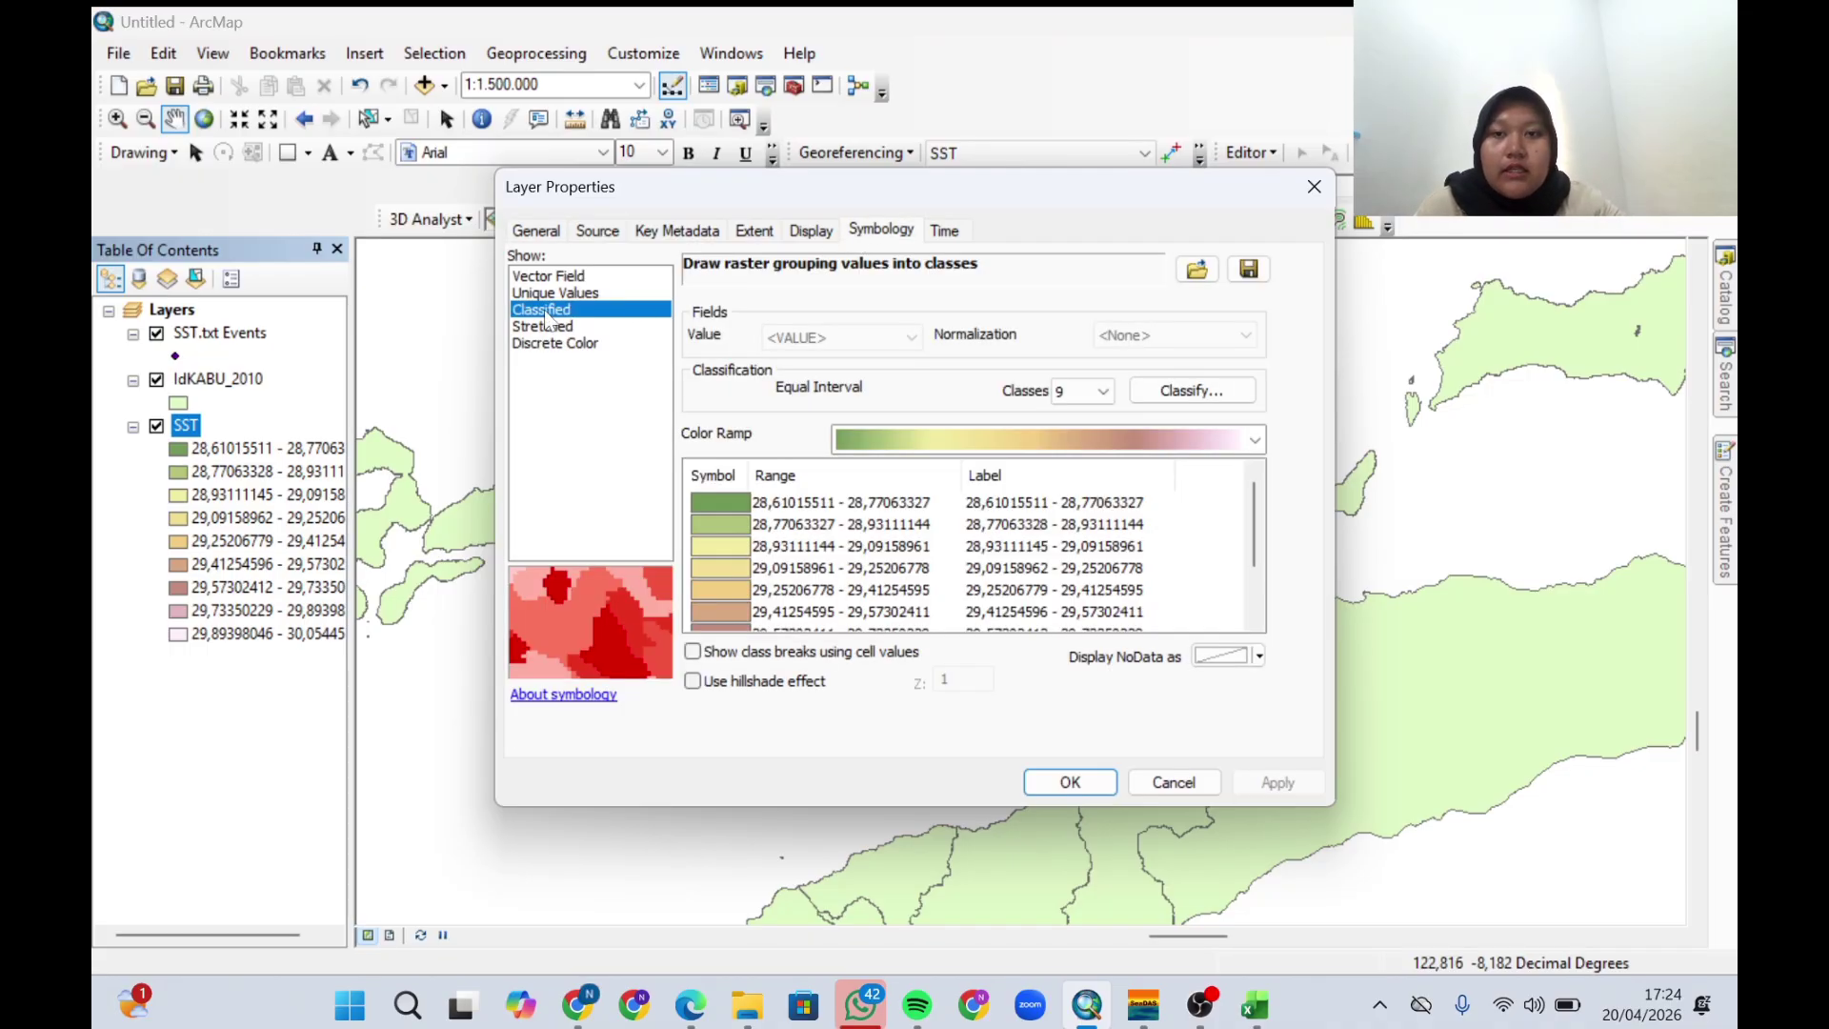
click(970, 437)
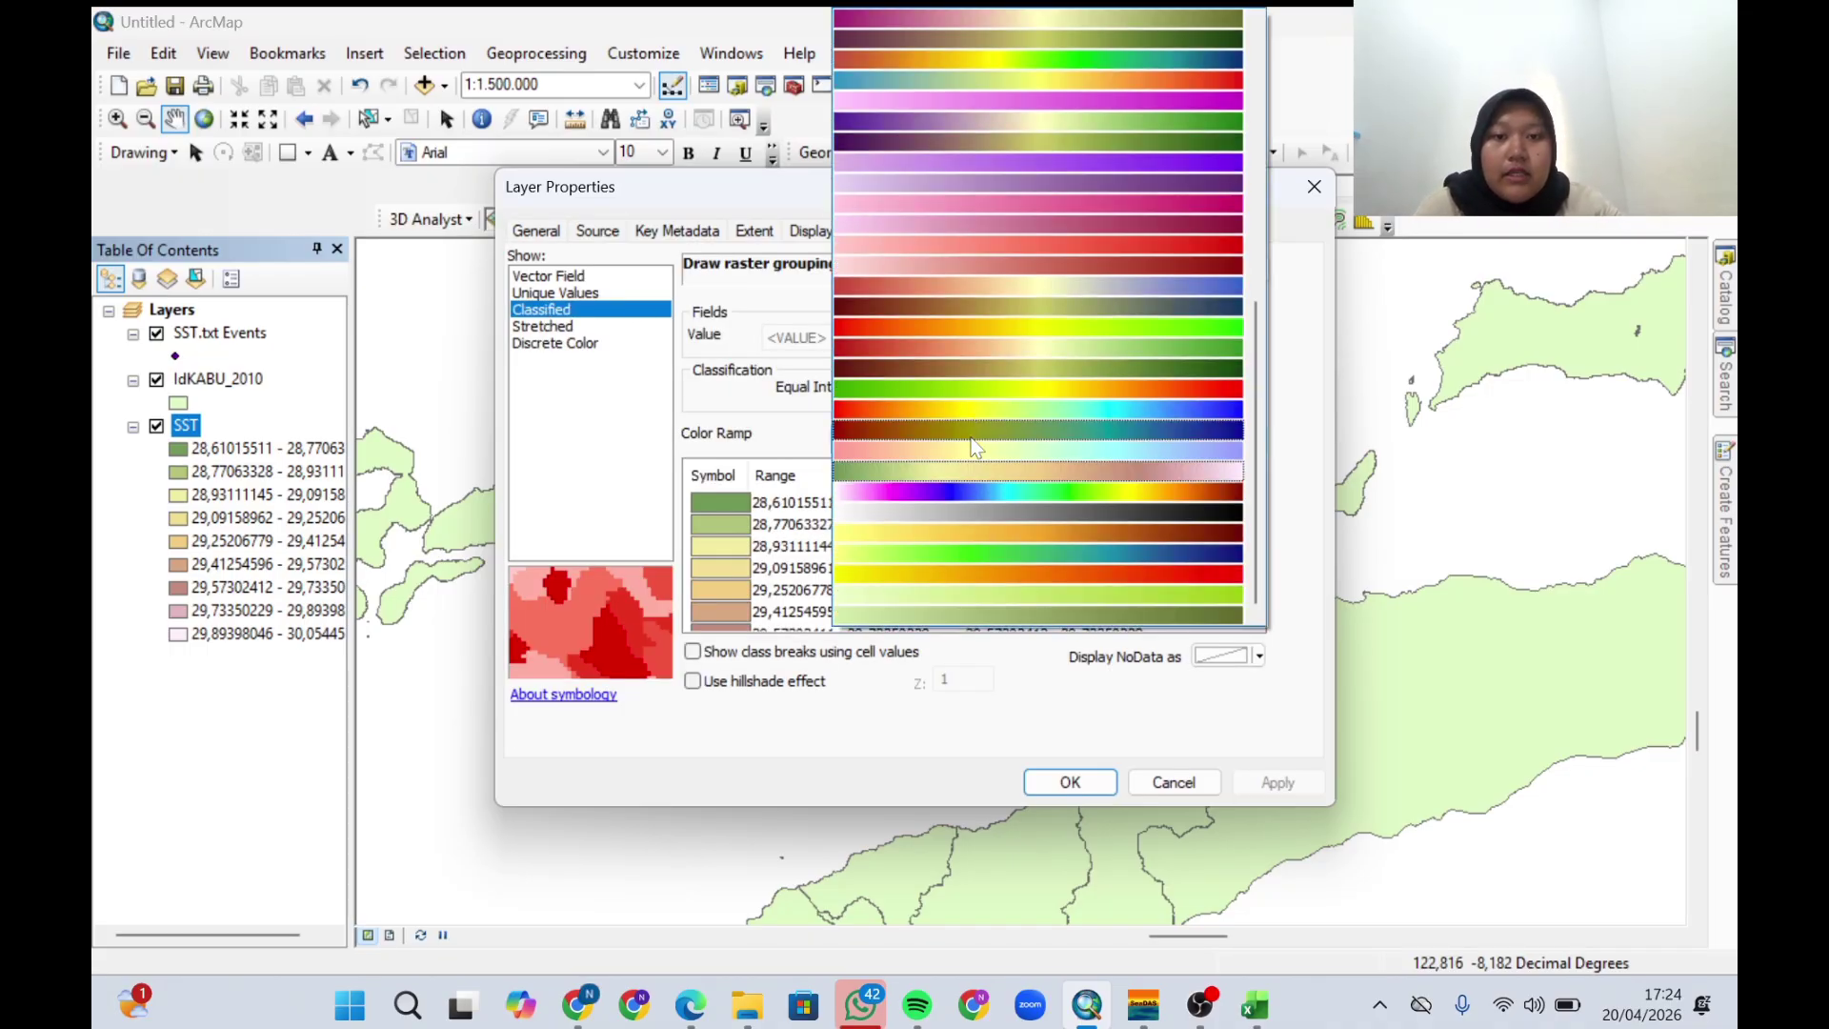
click(914, 389)
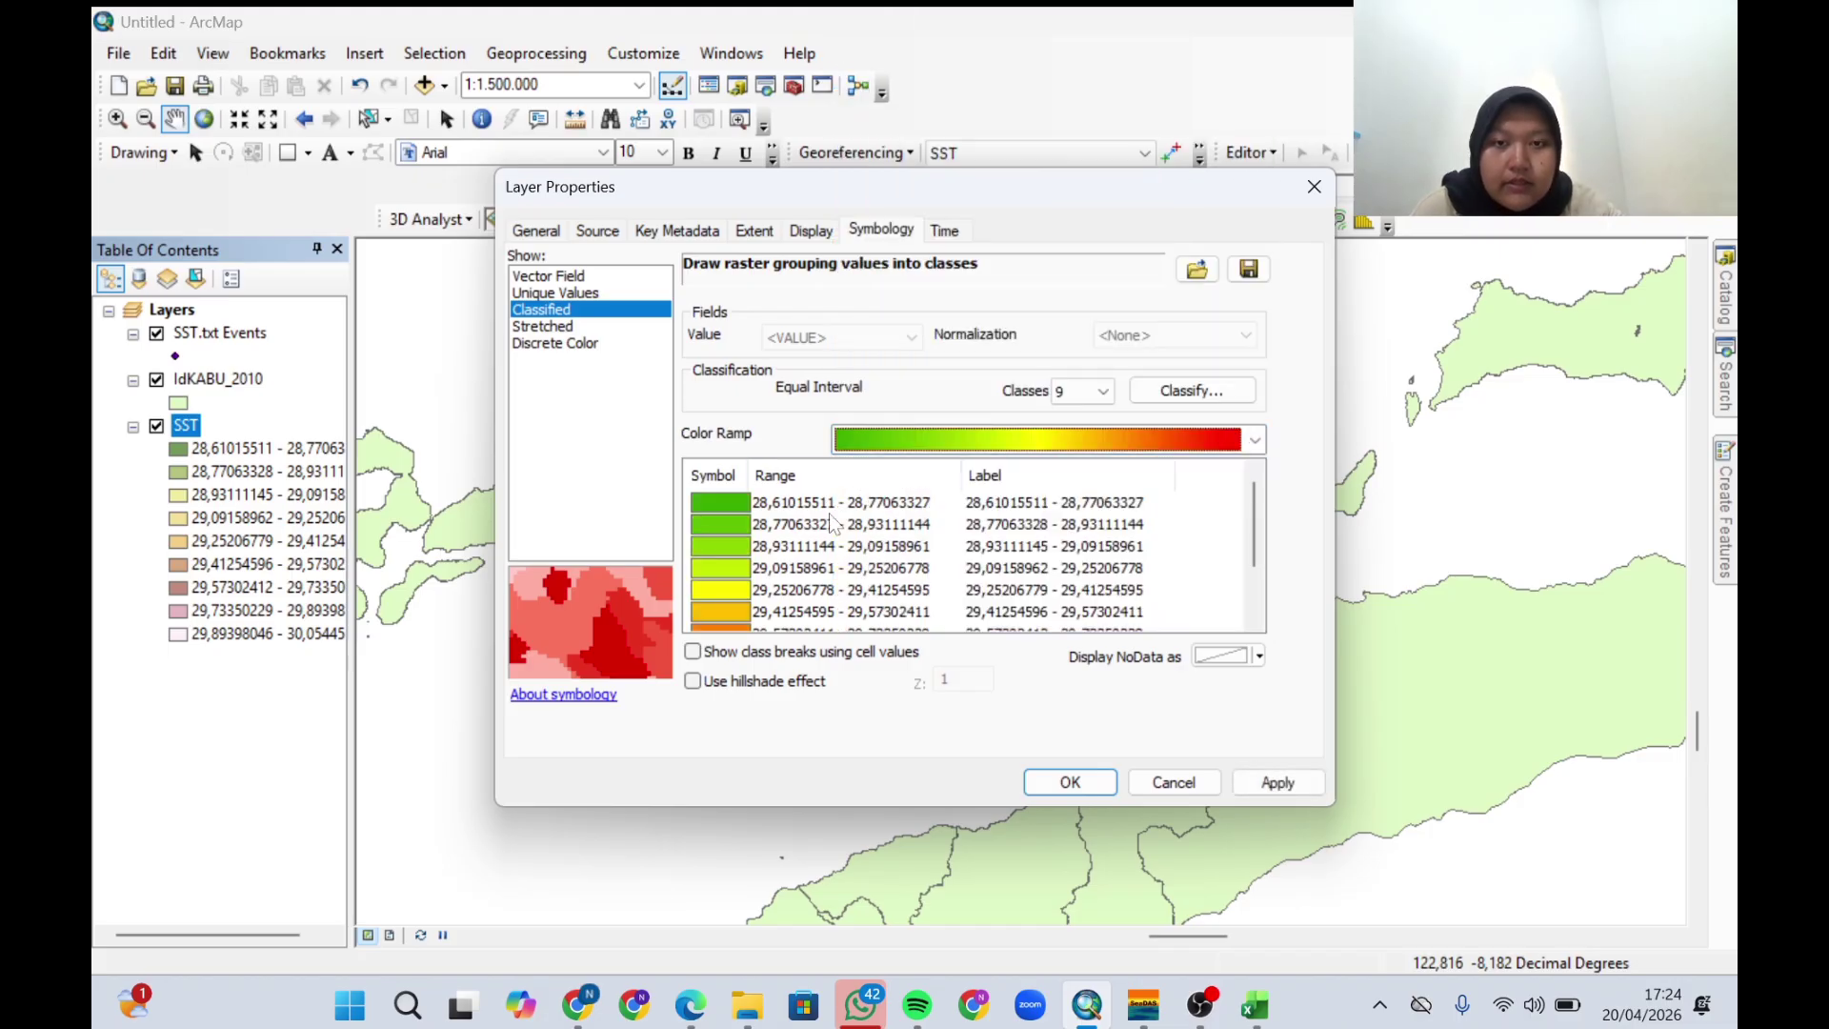
scroll(776, 556, down, 1)
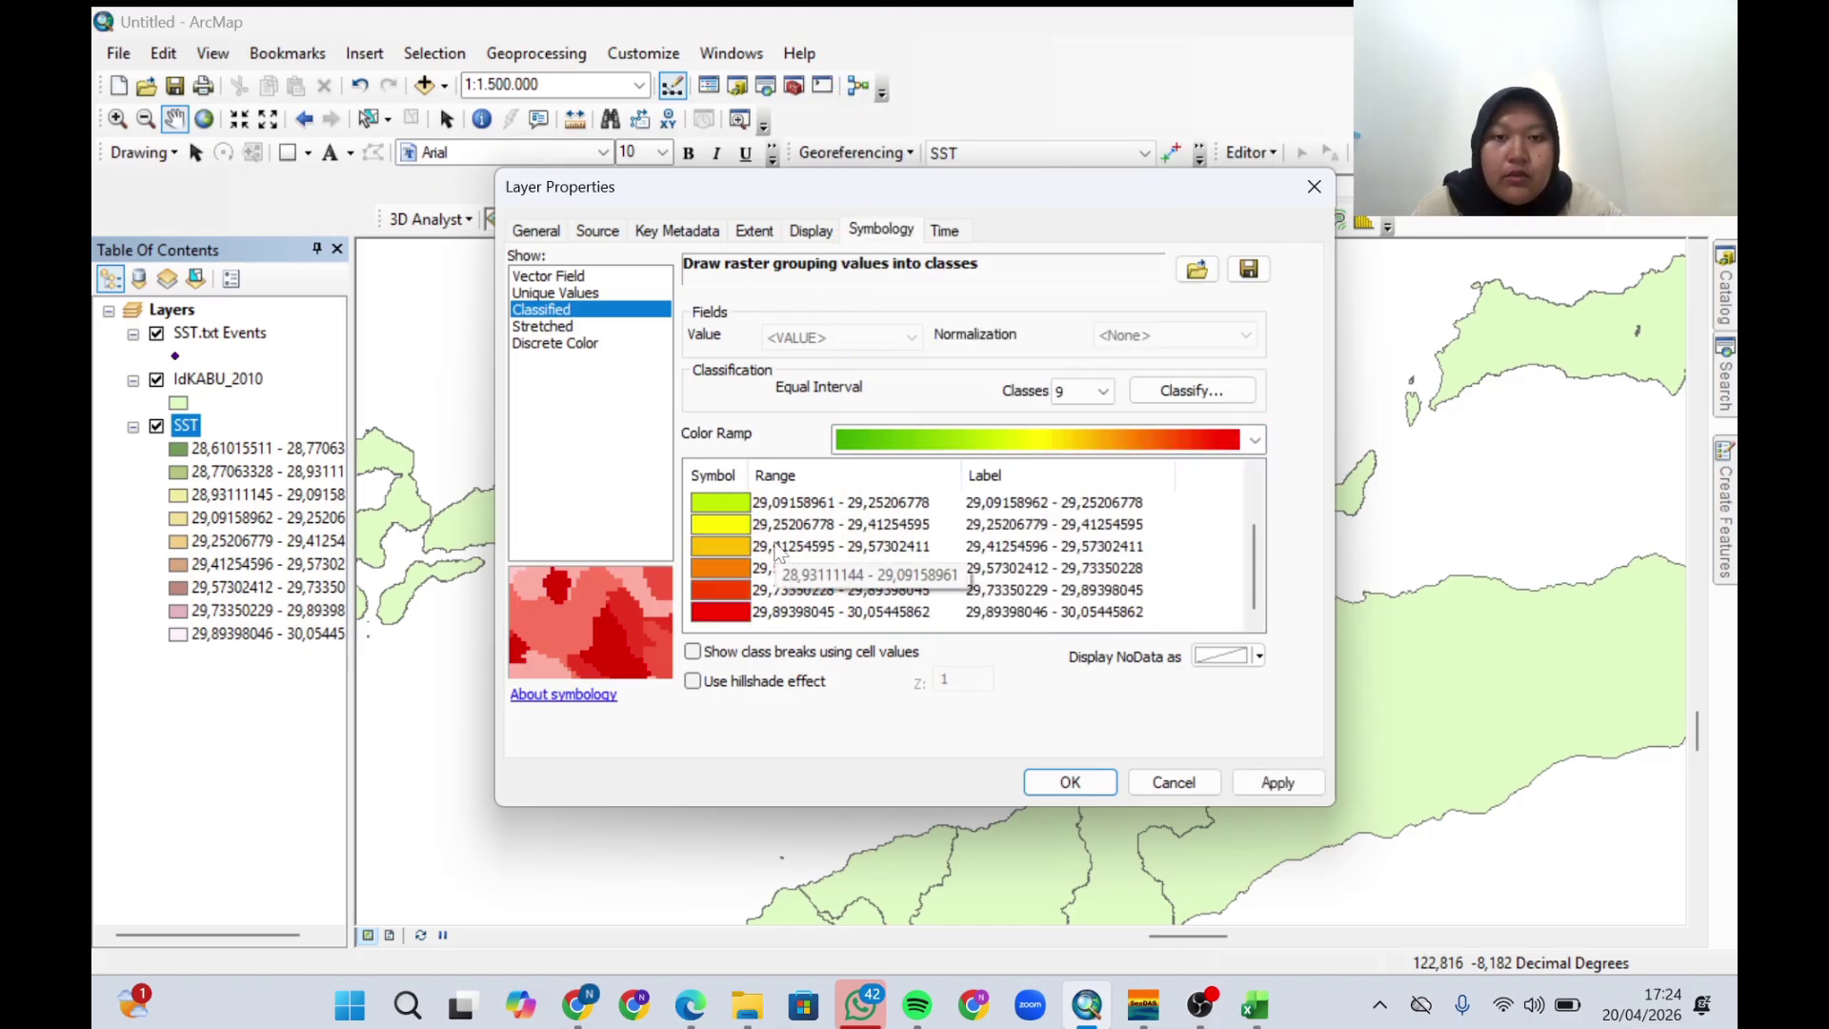
scroll(829, 536, up, 1)
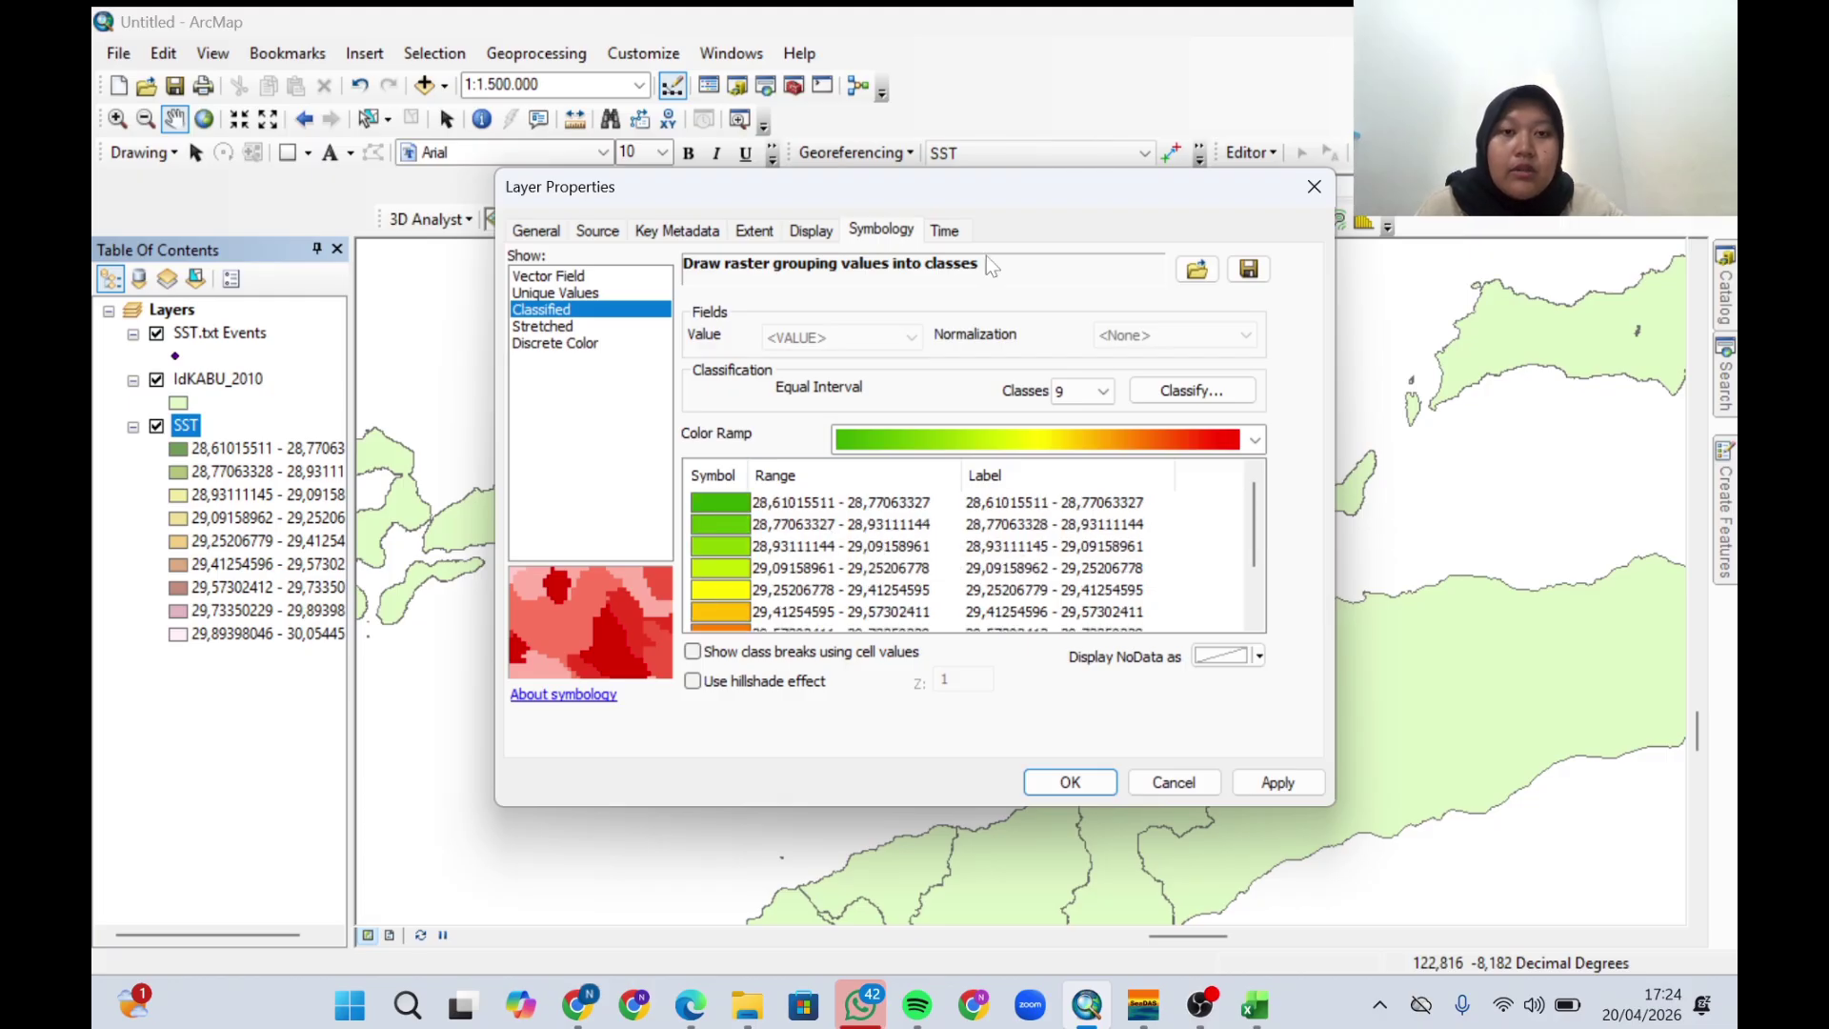
drag(889, 176, 379, 178)
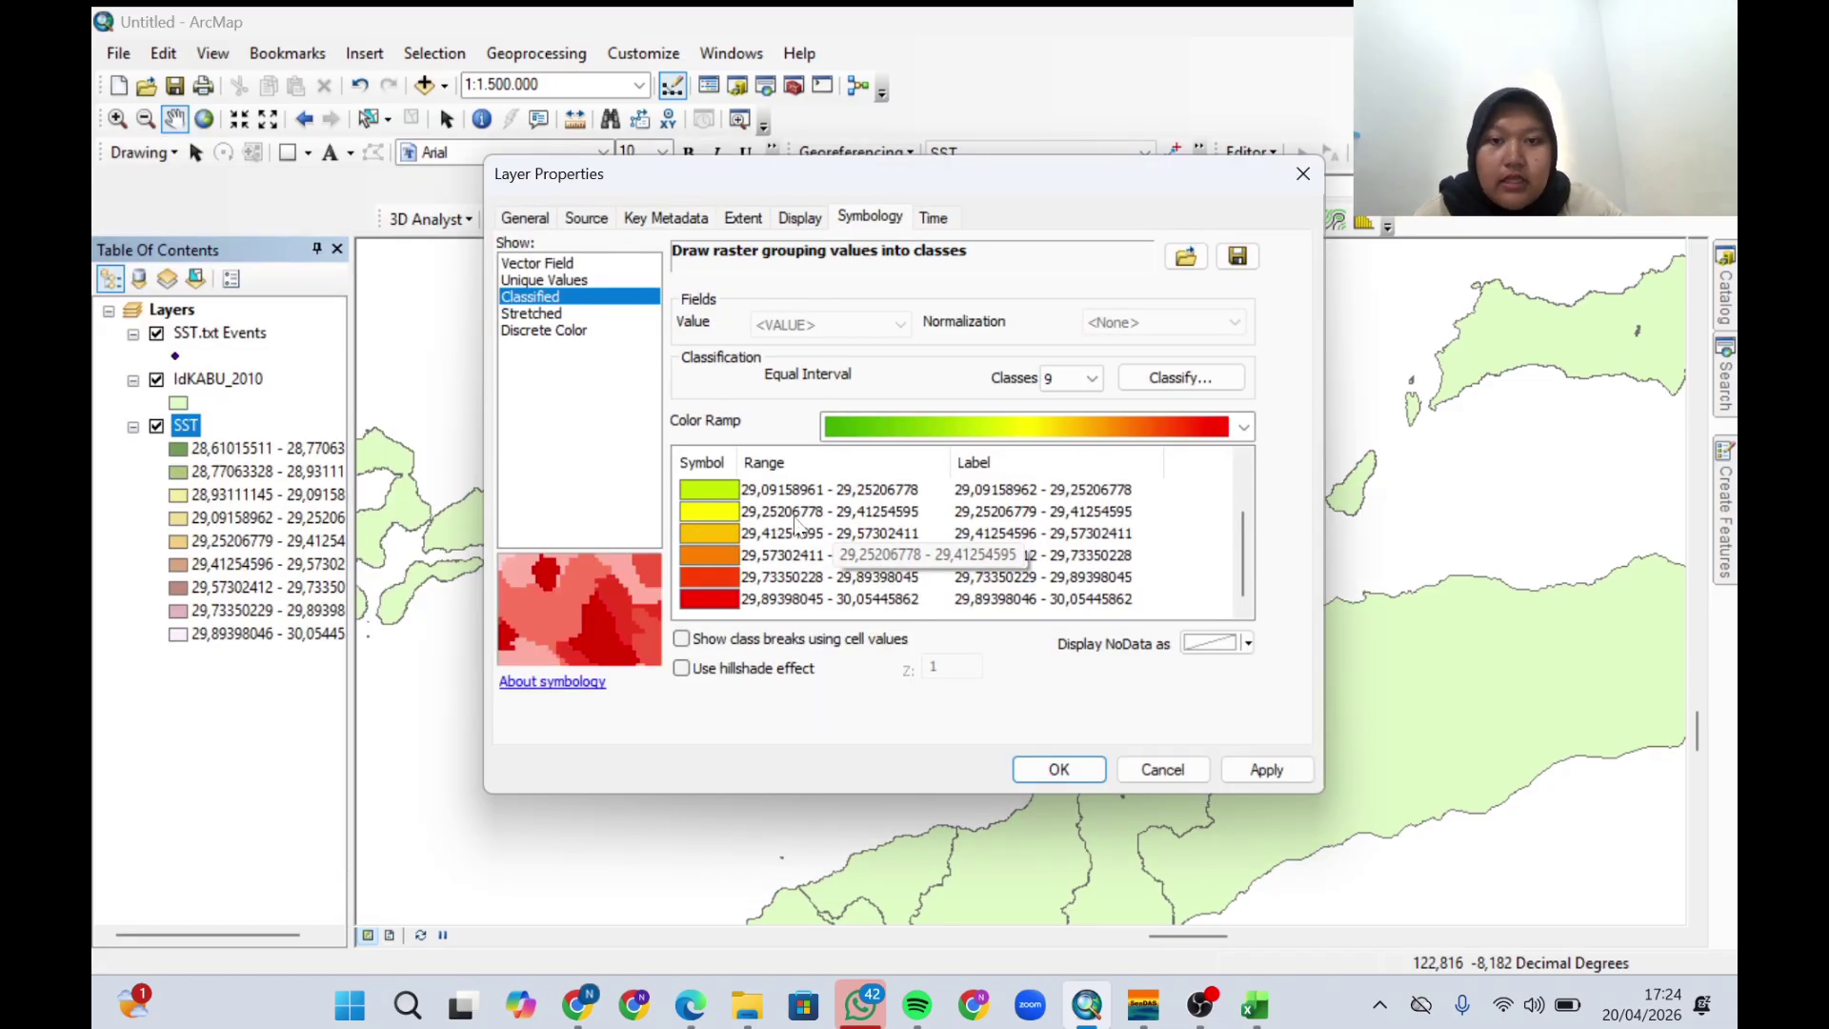
scroll(796, 525, up, 1)
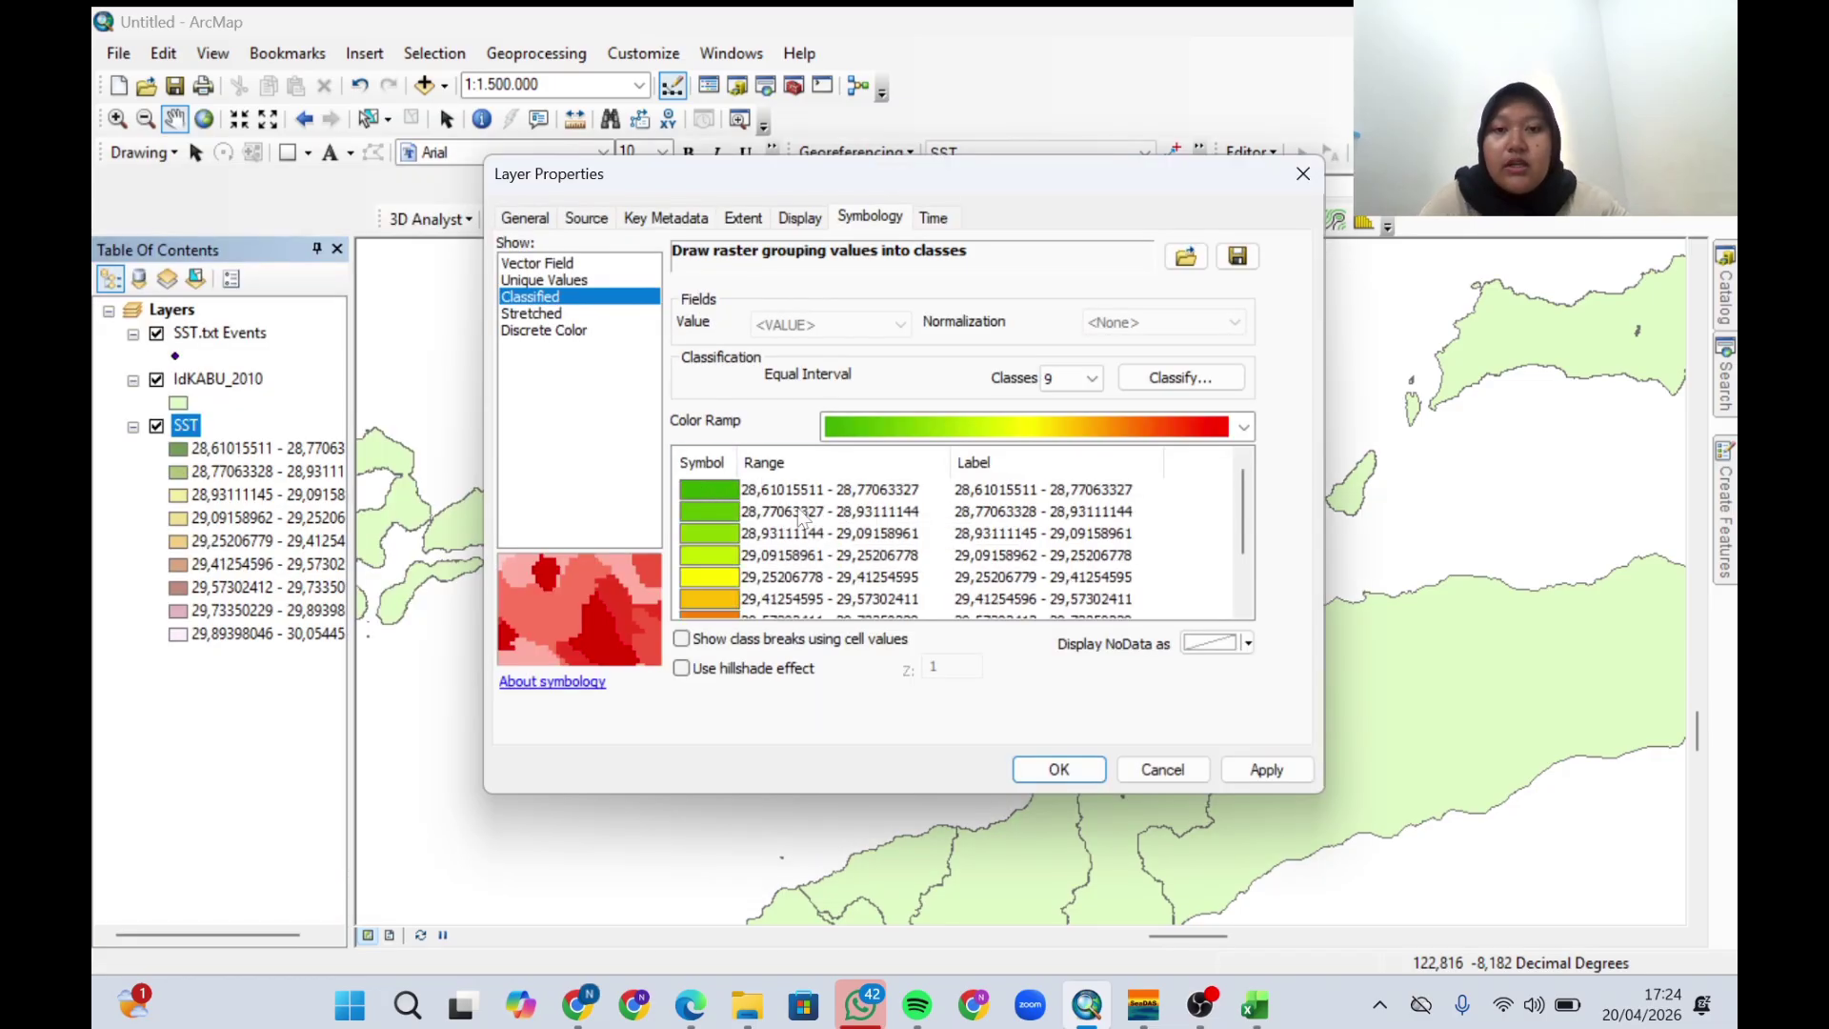
scroll(719, 565, down, 1)
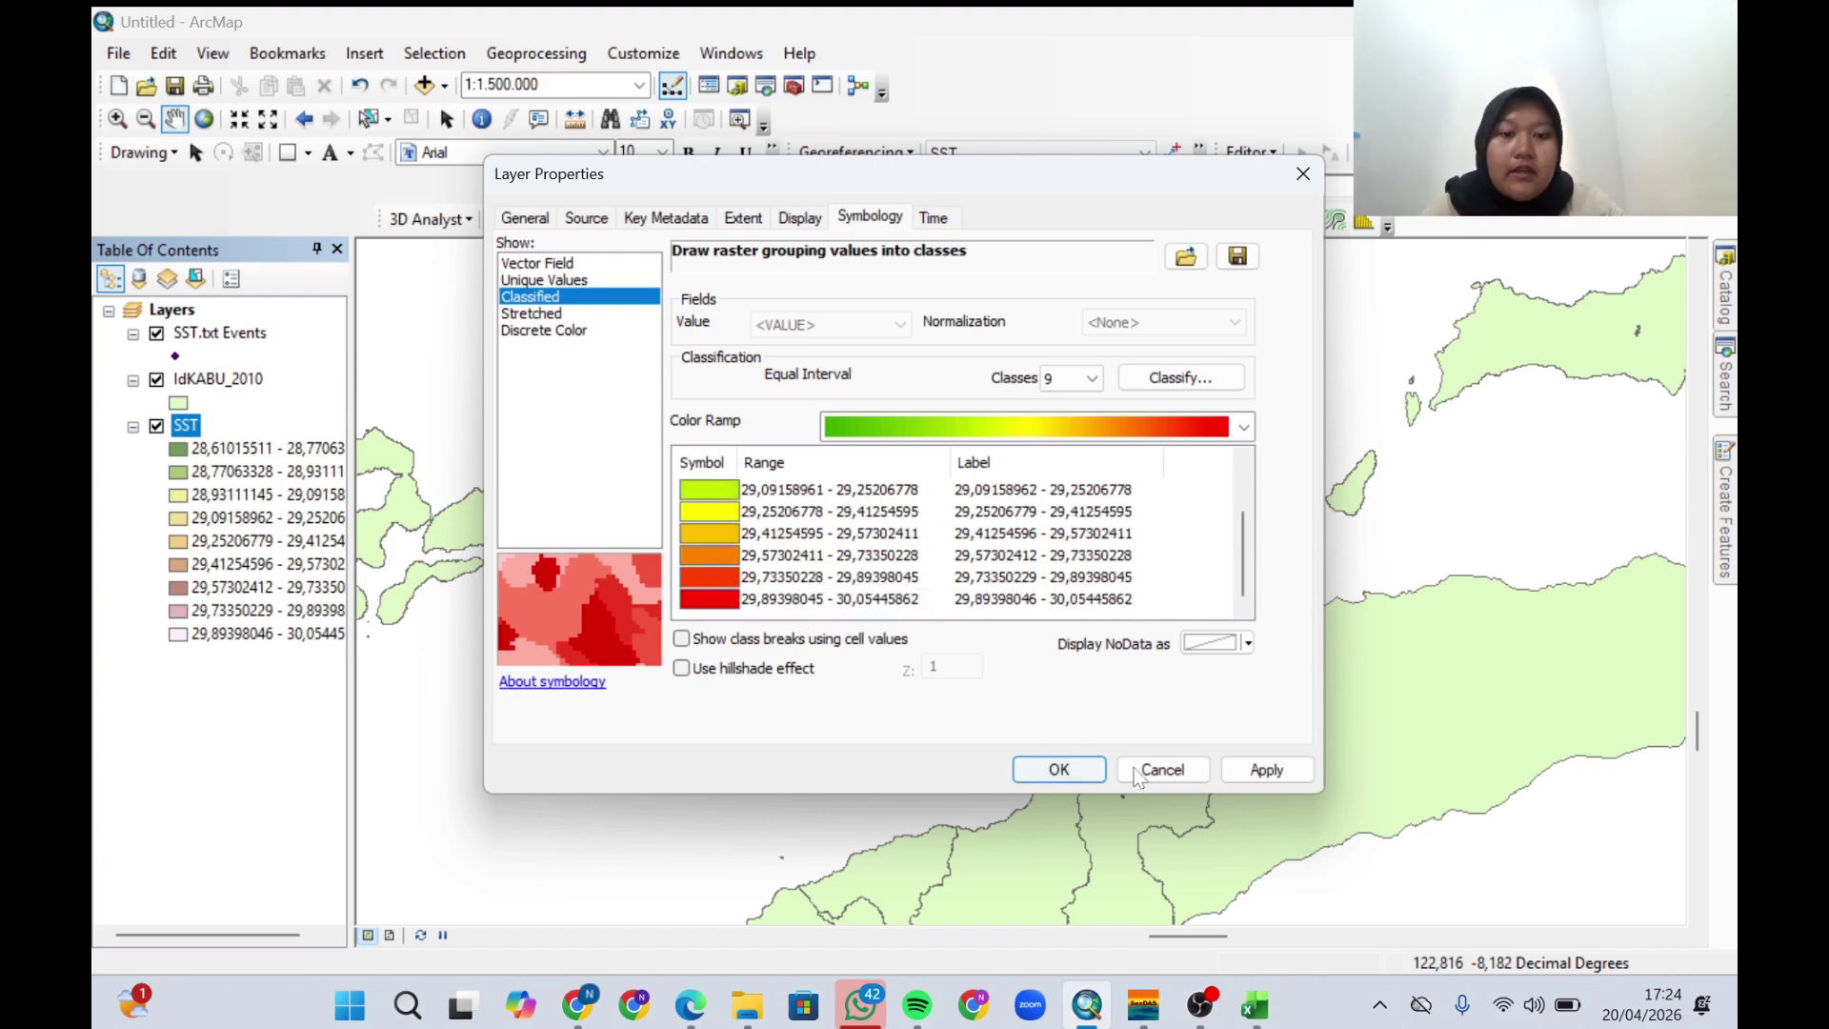
click(1250, 771)
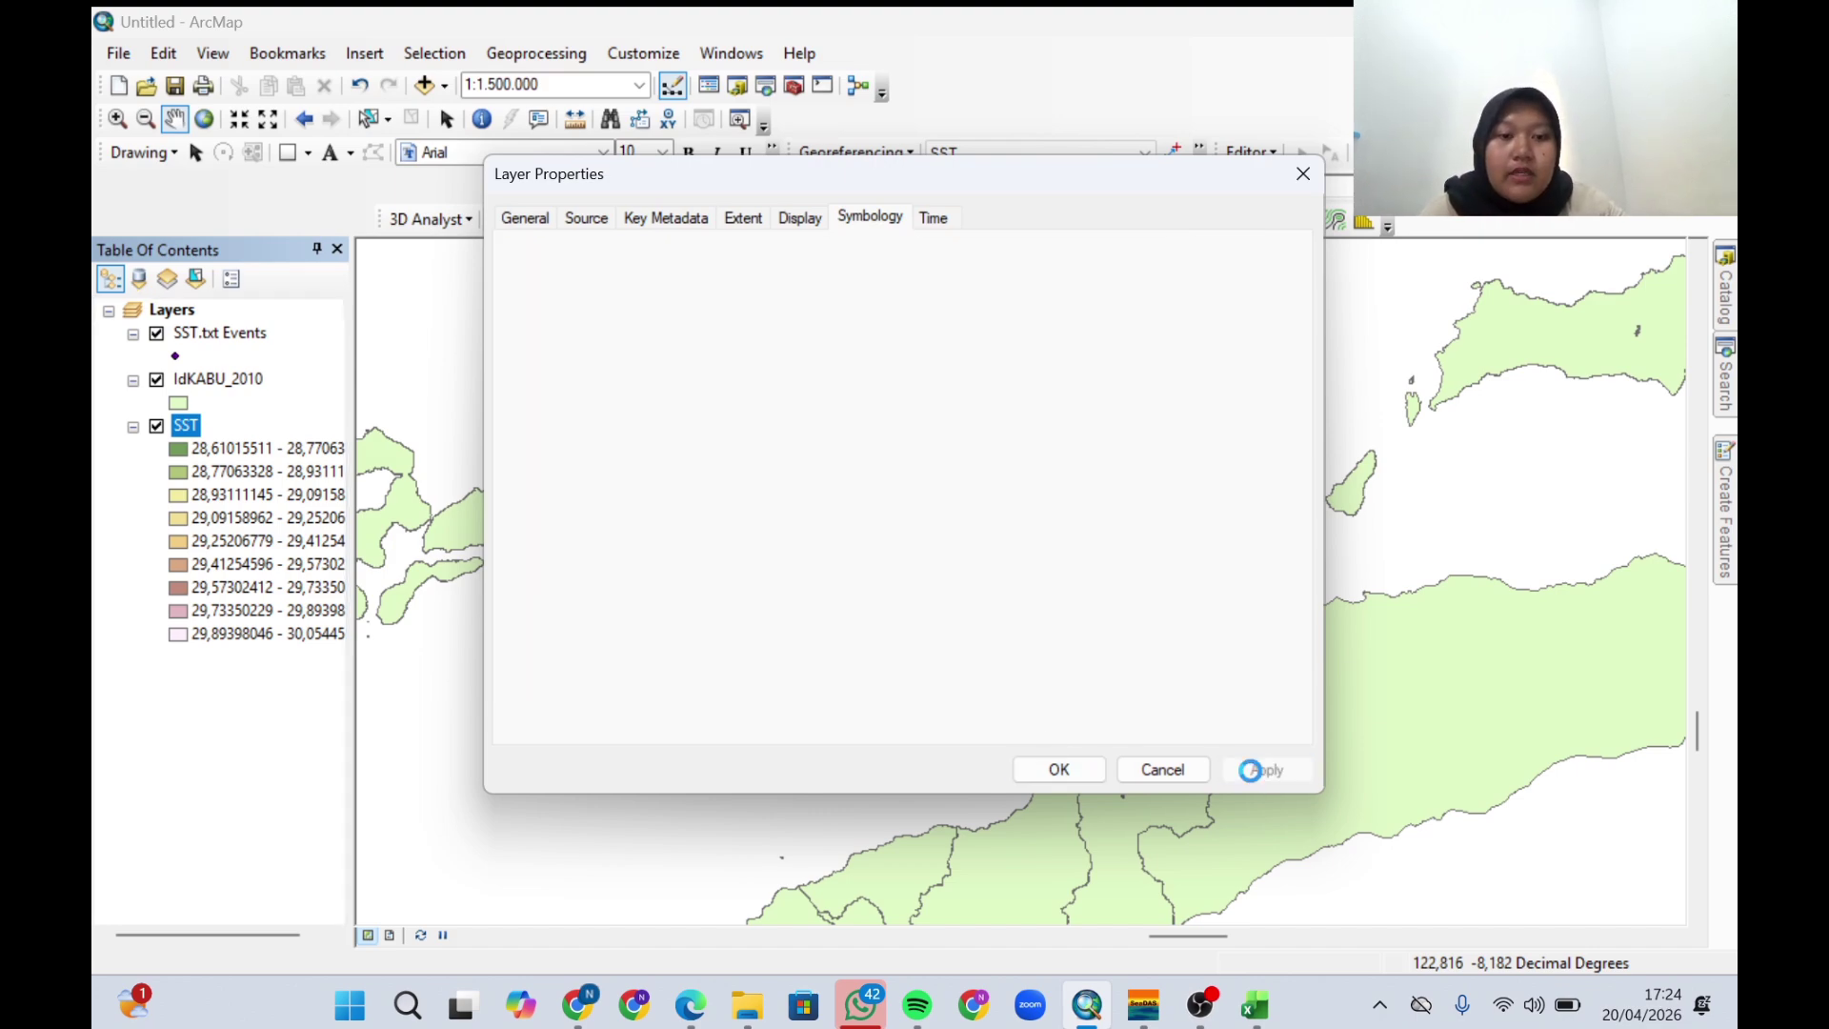
click(1076, 763)
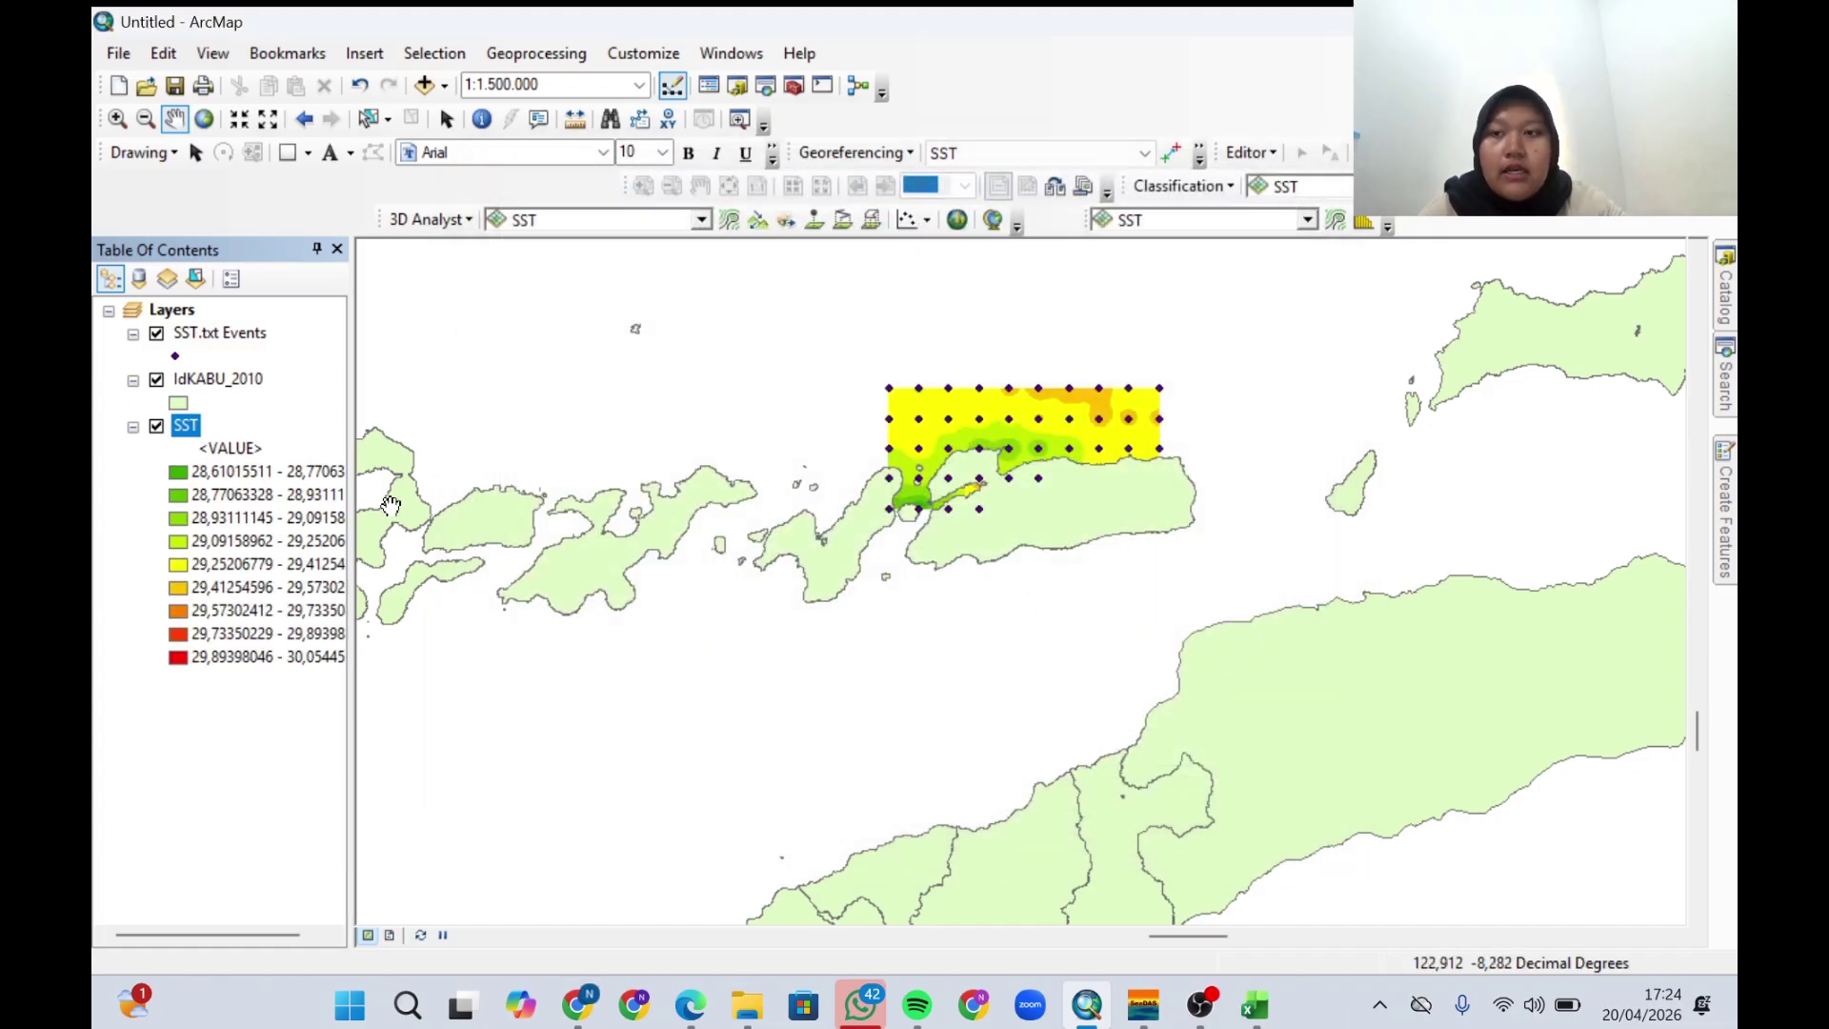
Start adding XY data from CHL.txt in the LAP folder, using Longitude as X, Latitude as Y and chlor_a as Z field.
drag(874, 560, 761, 642)
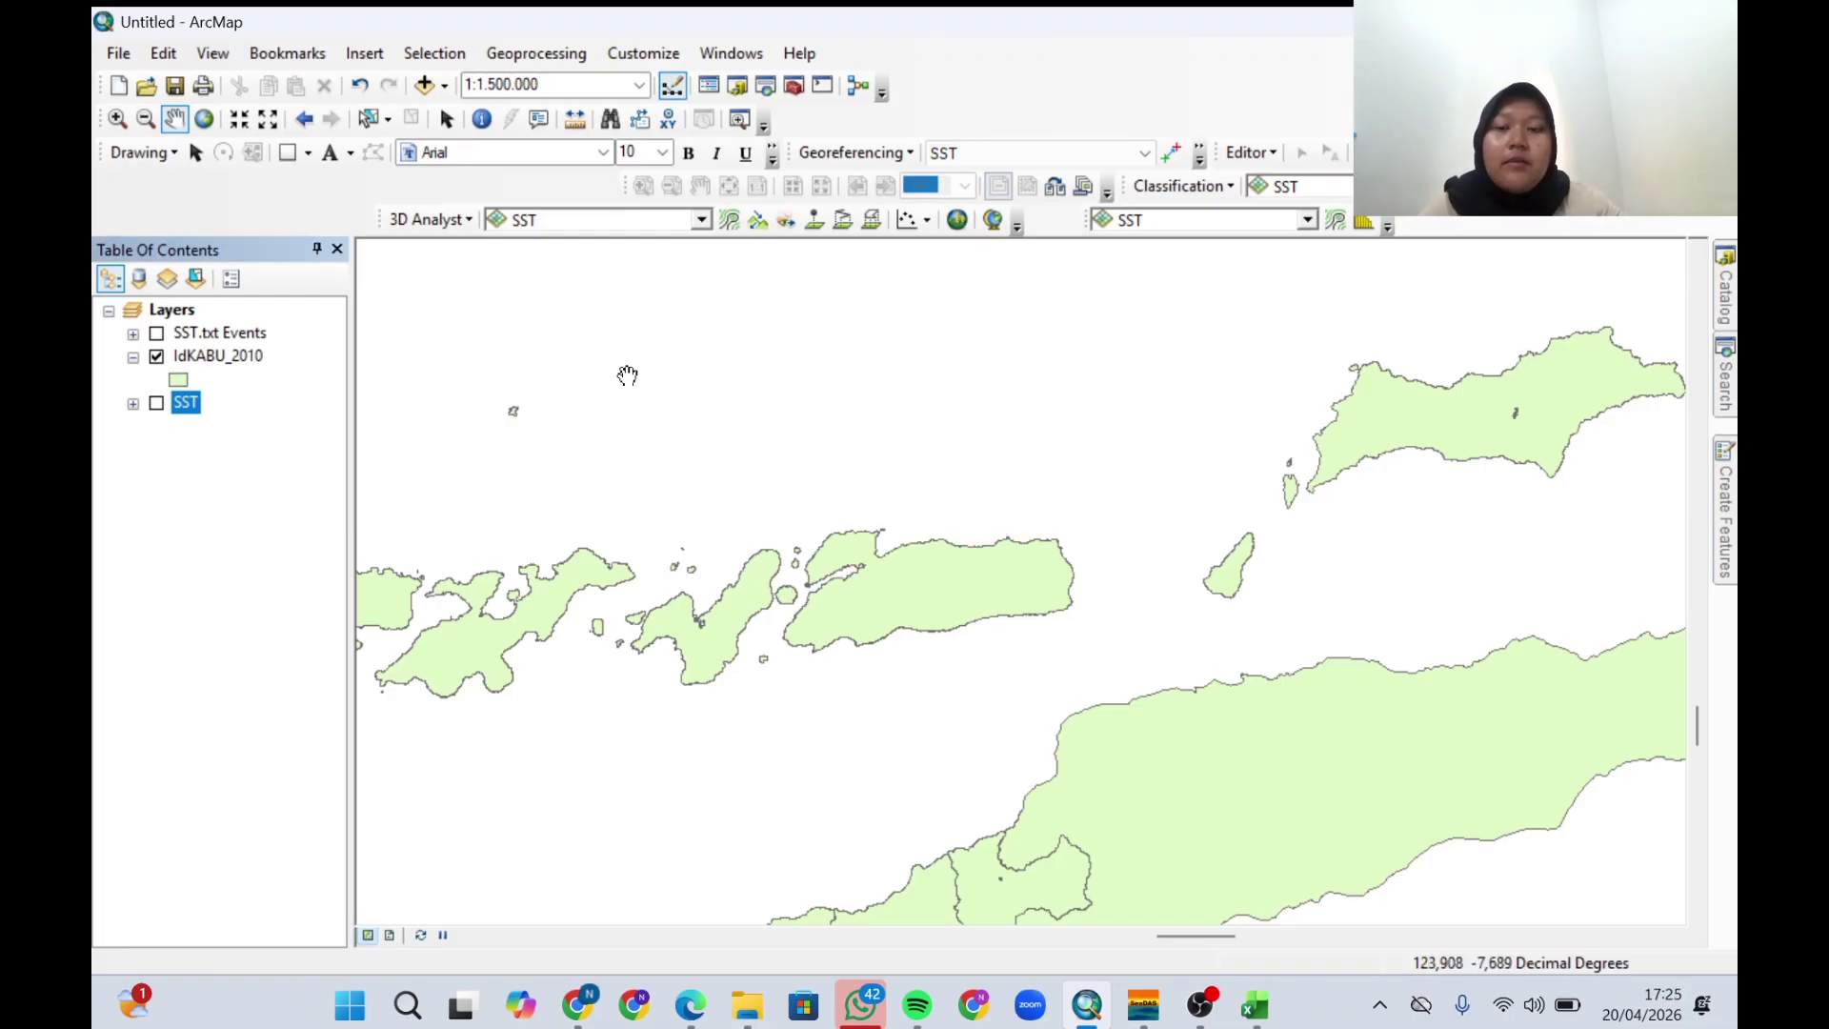
click(118, 53)
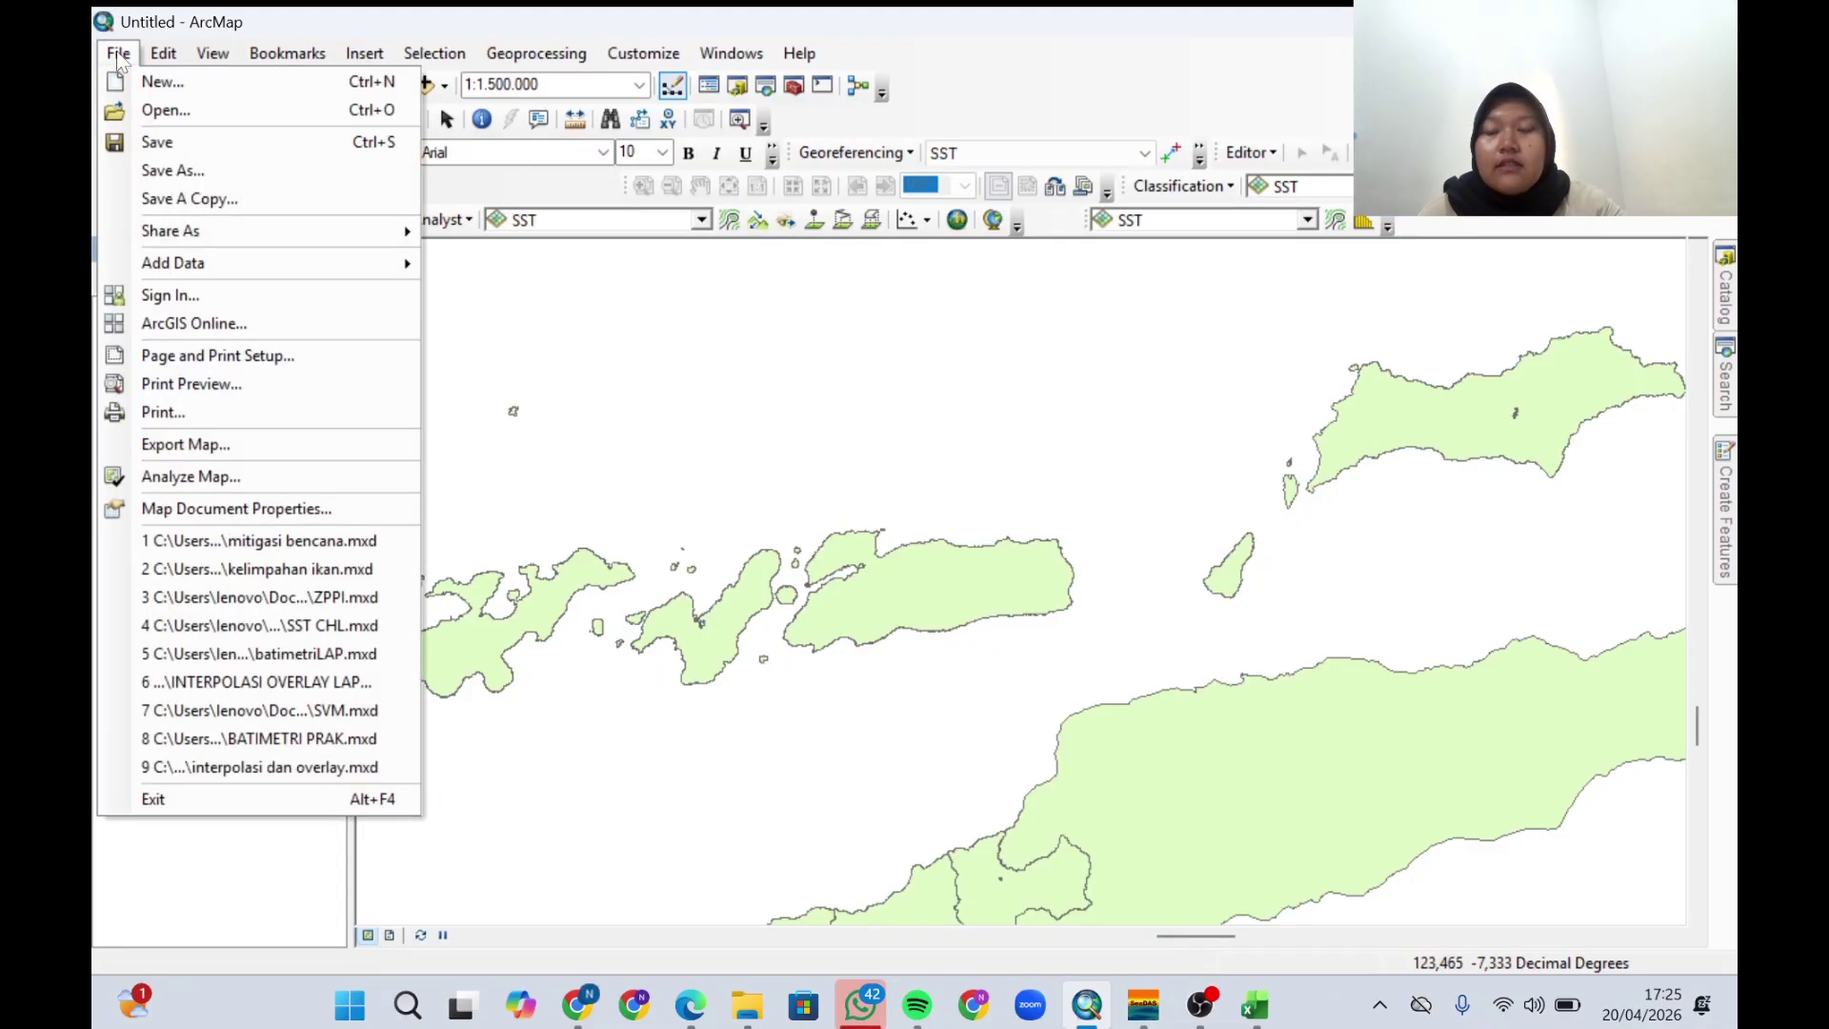
mouse_move(222, 256)
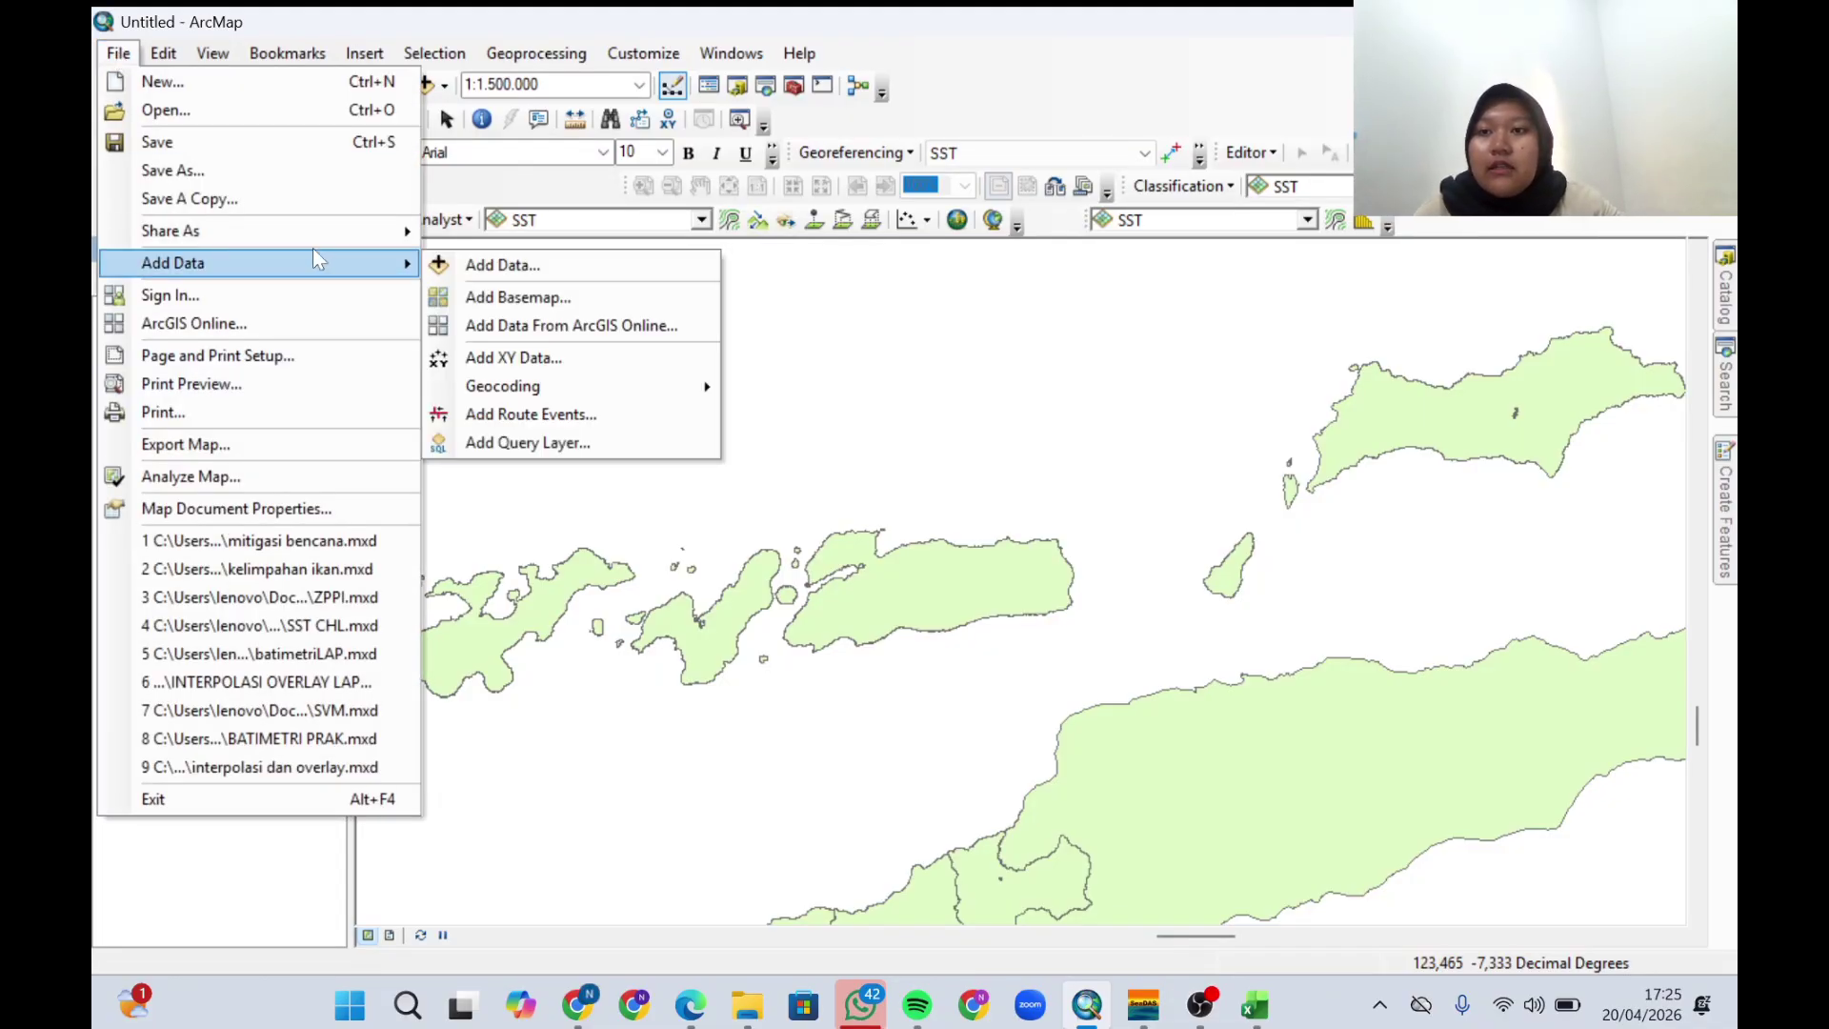
click(509, 357)
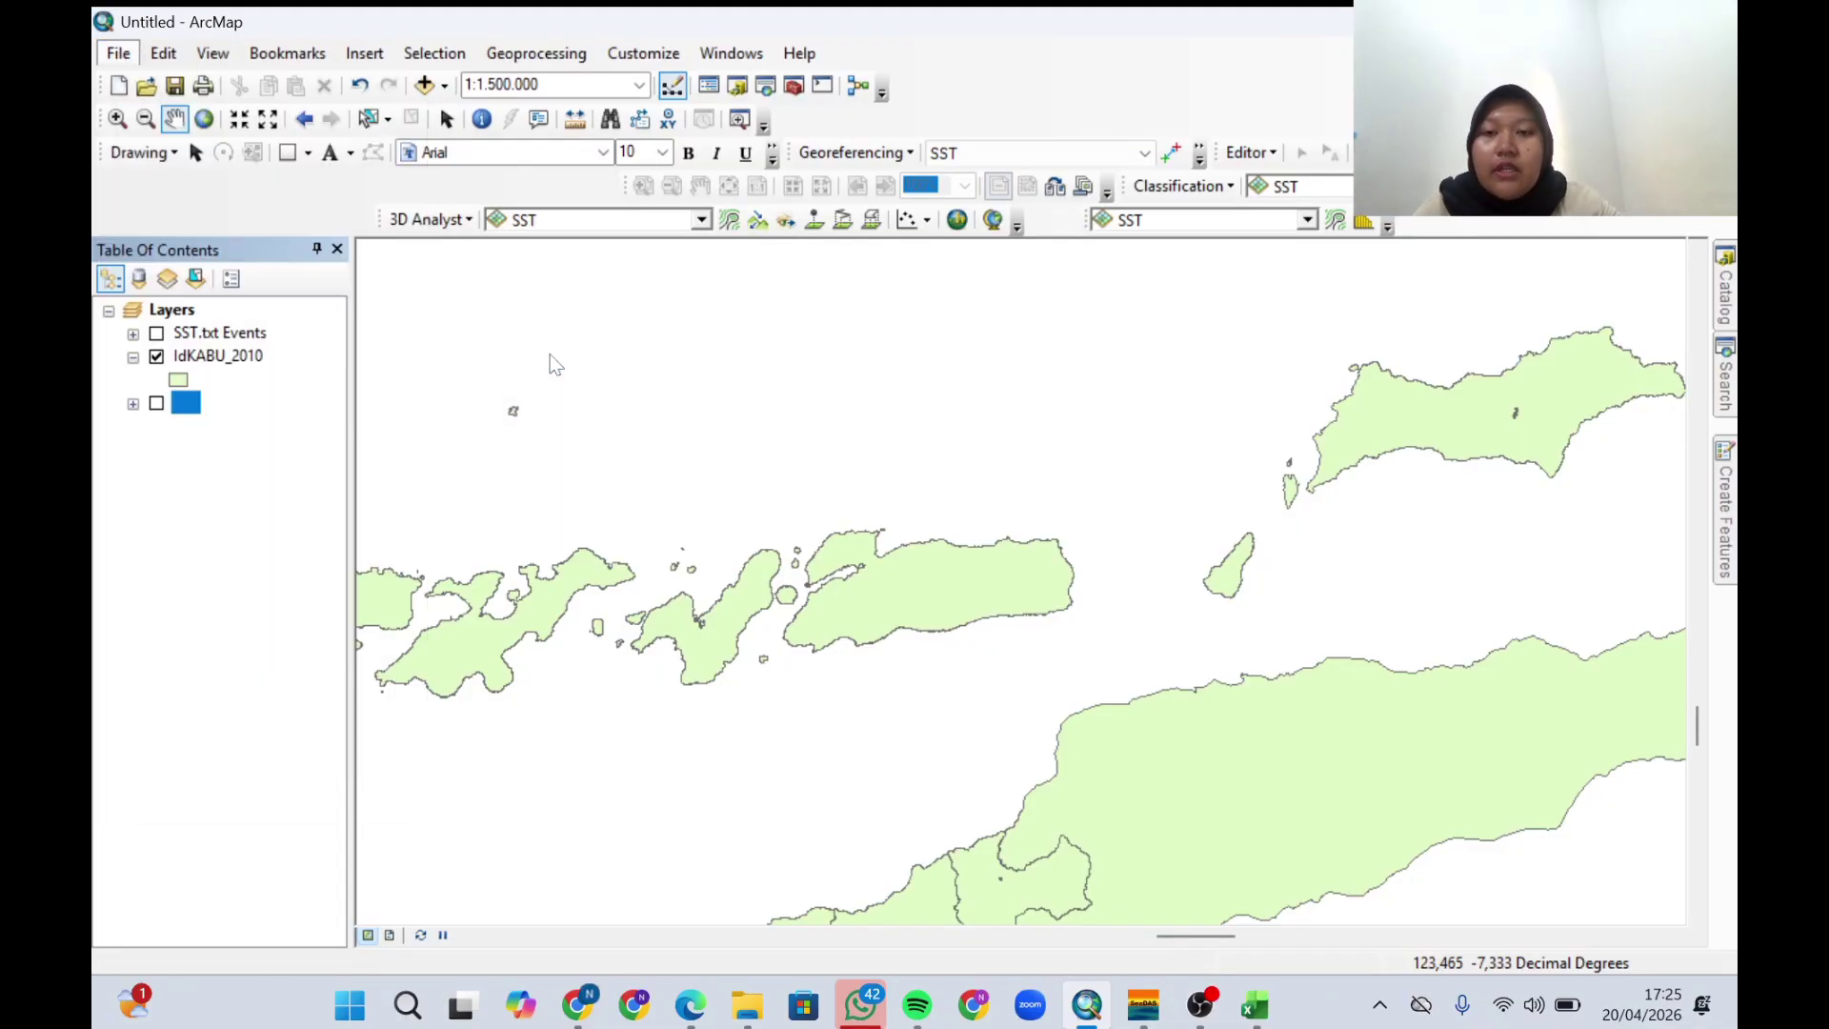
click(1107, 274)
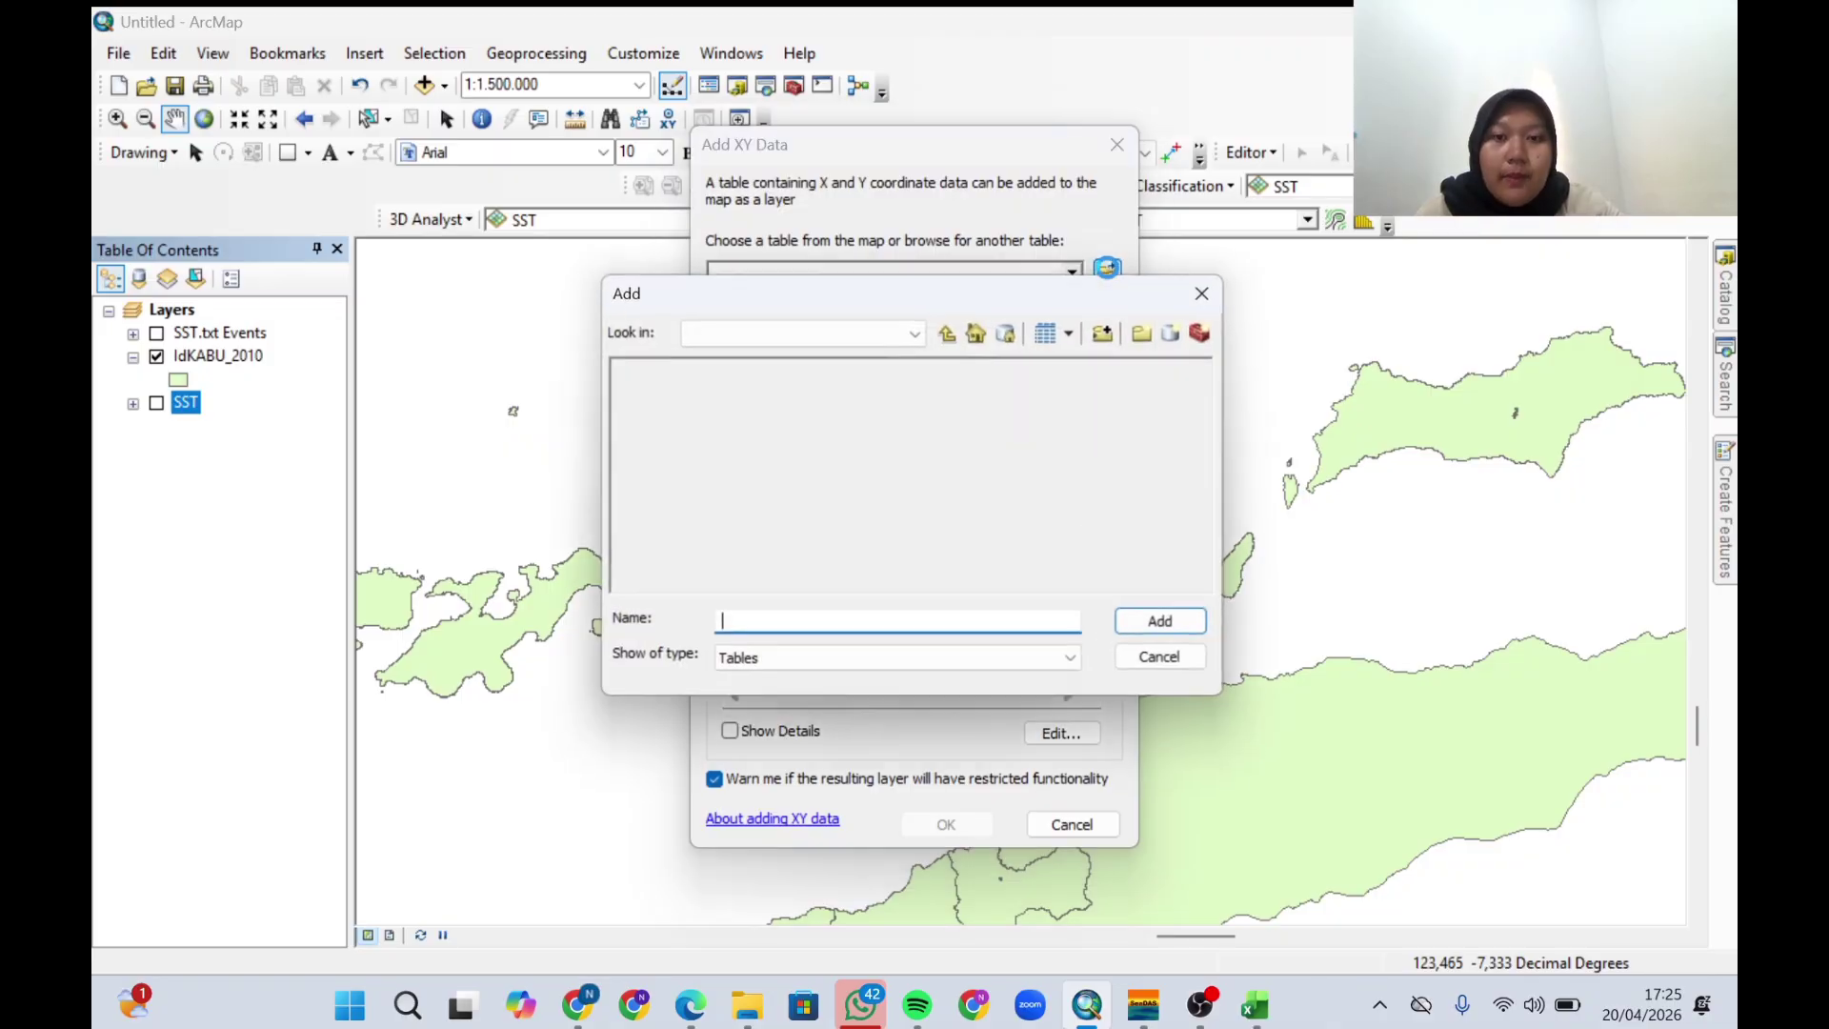
click(640, 440)
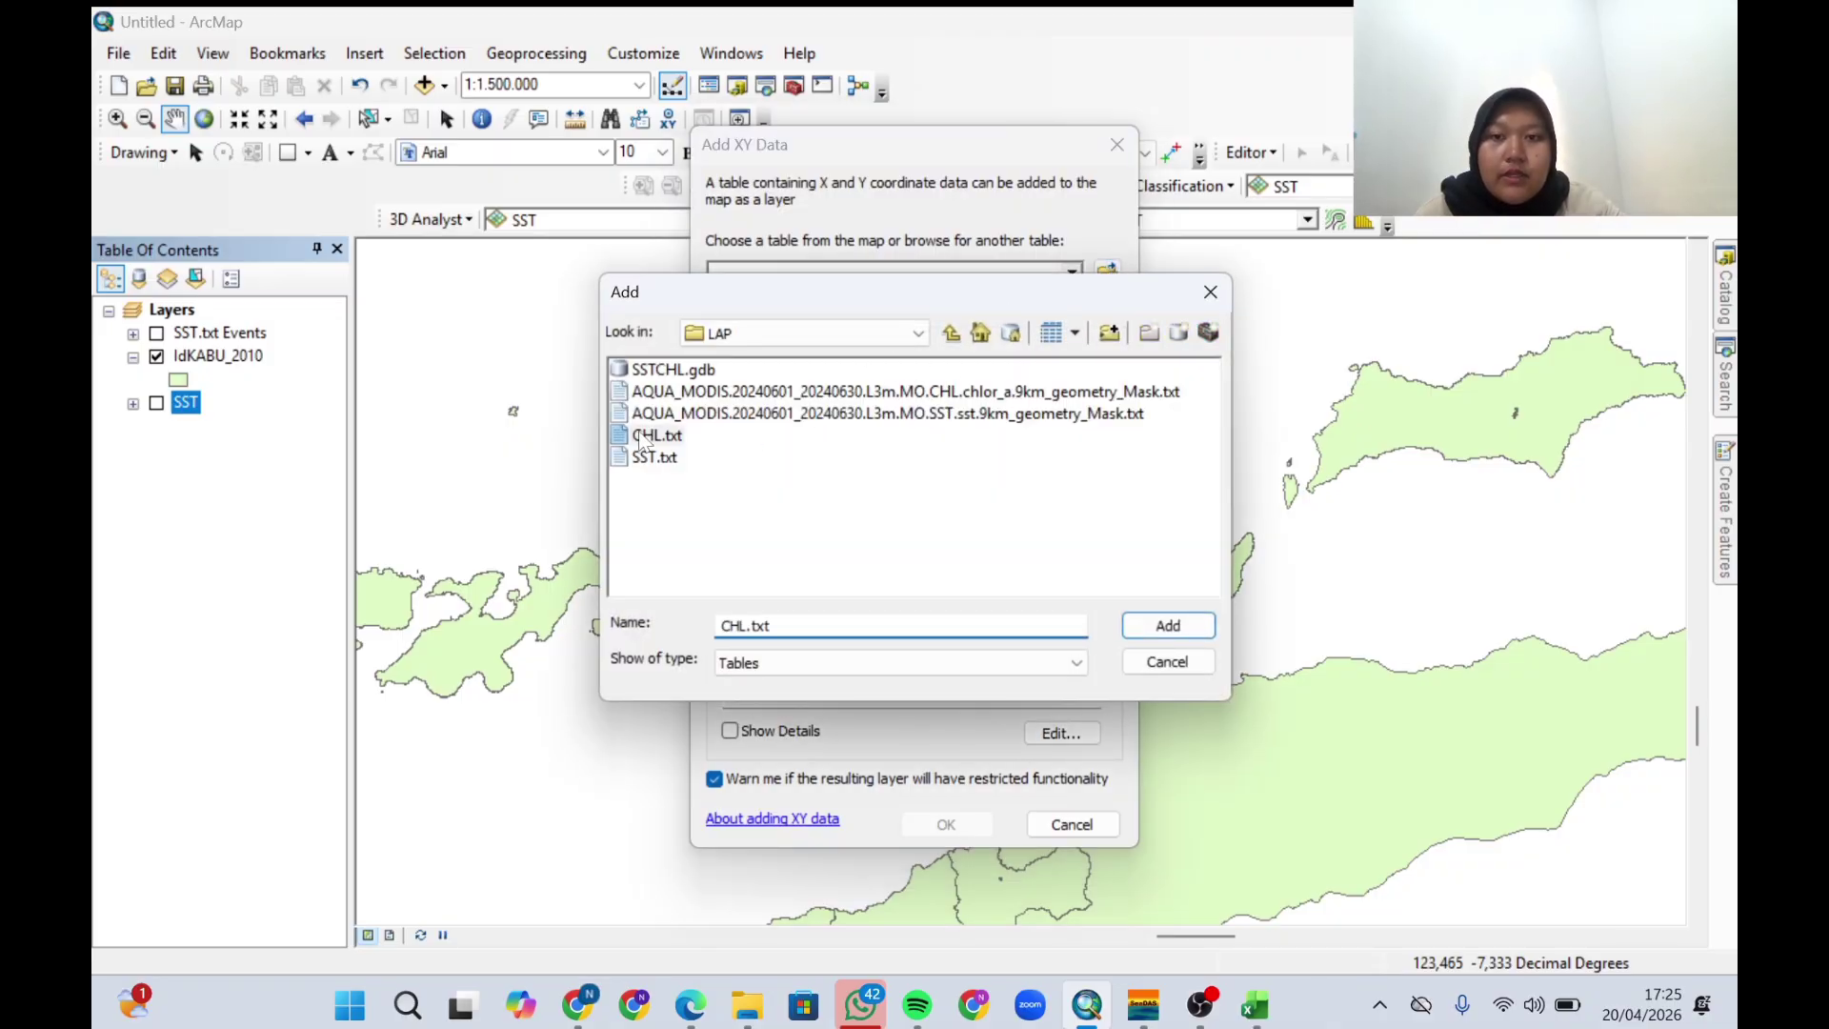
click(1177, 633)
click(1179, 633)
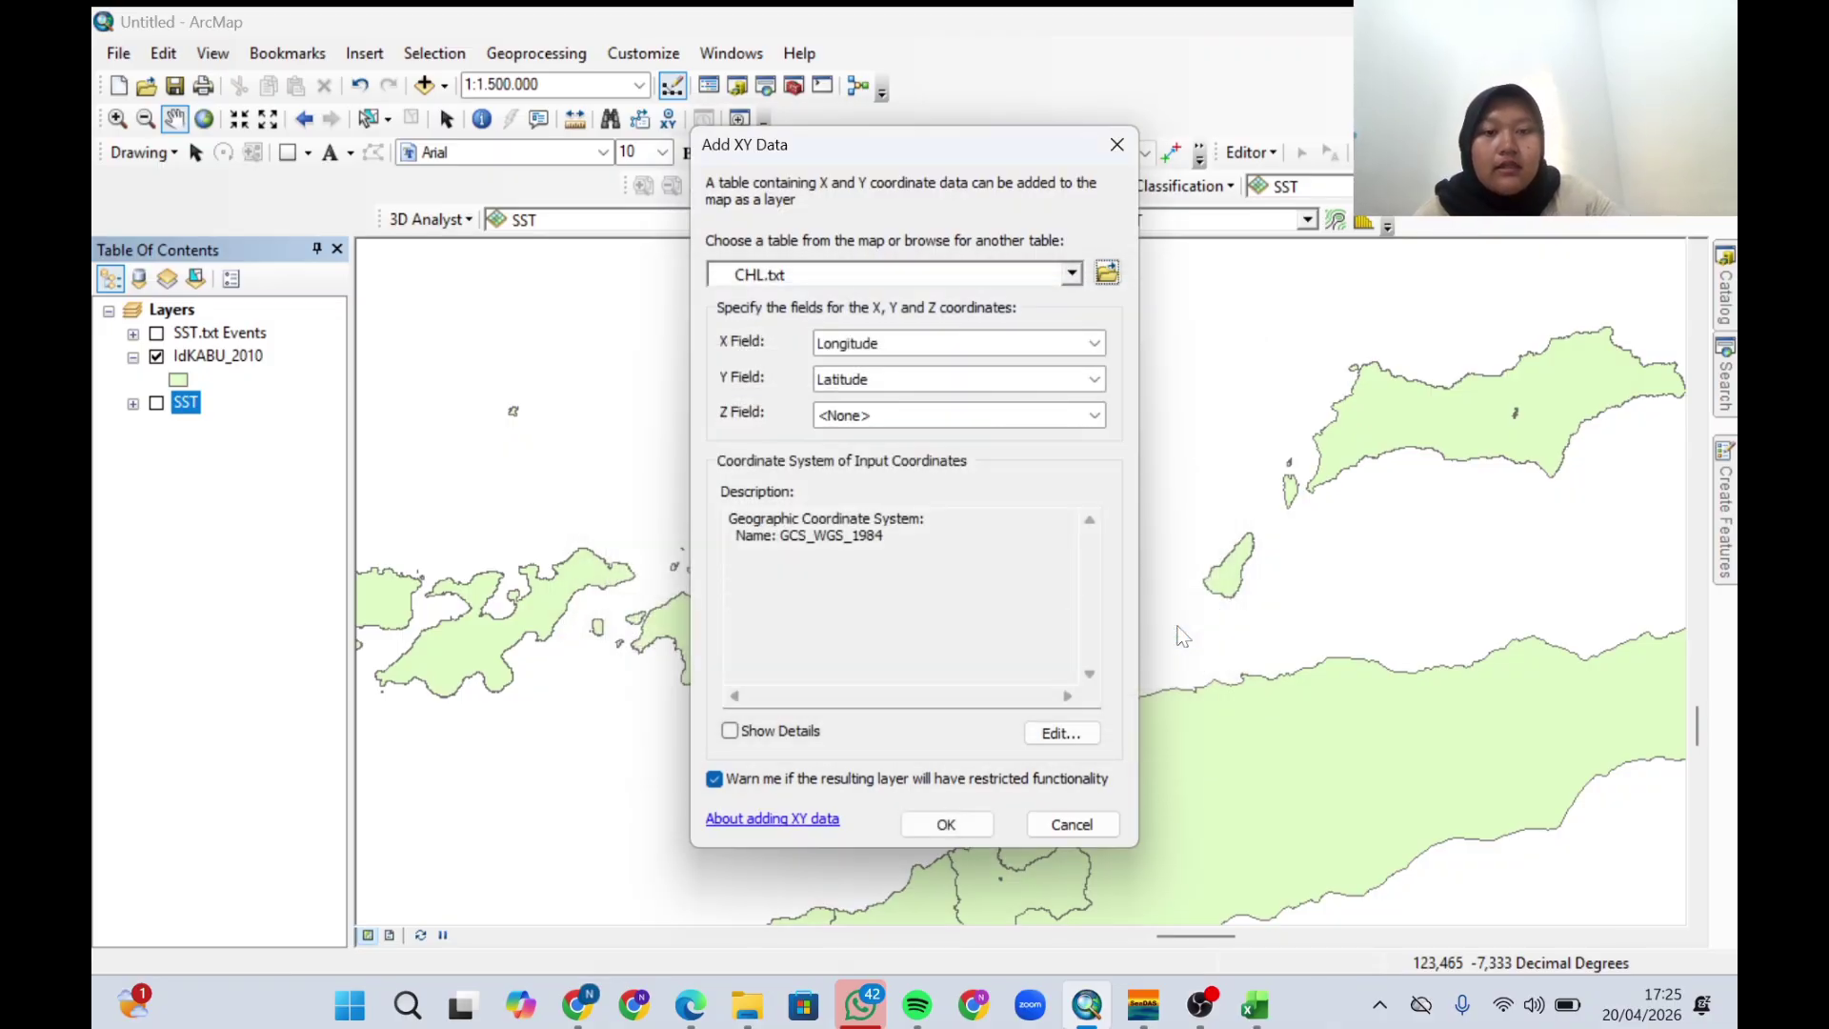
click(996, 426)
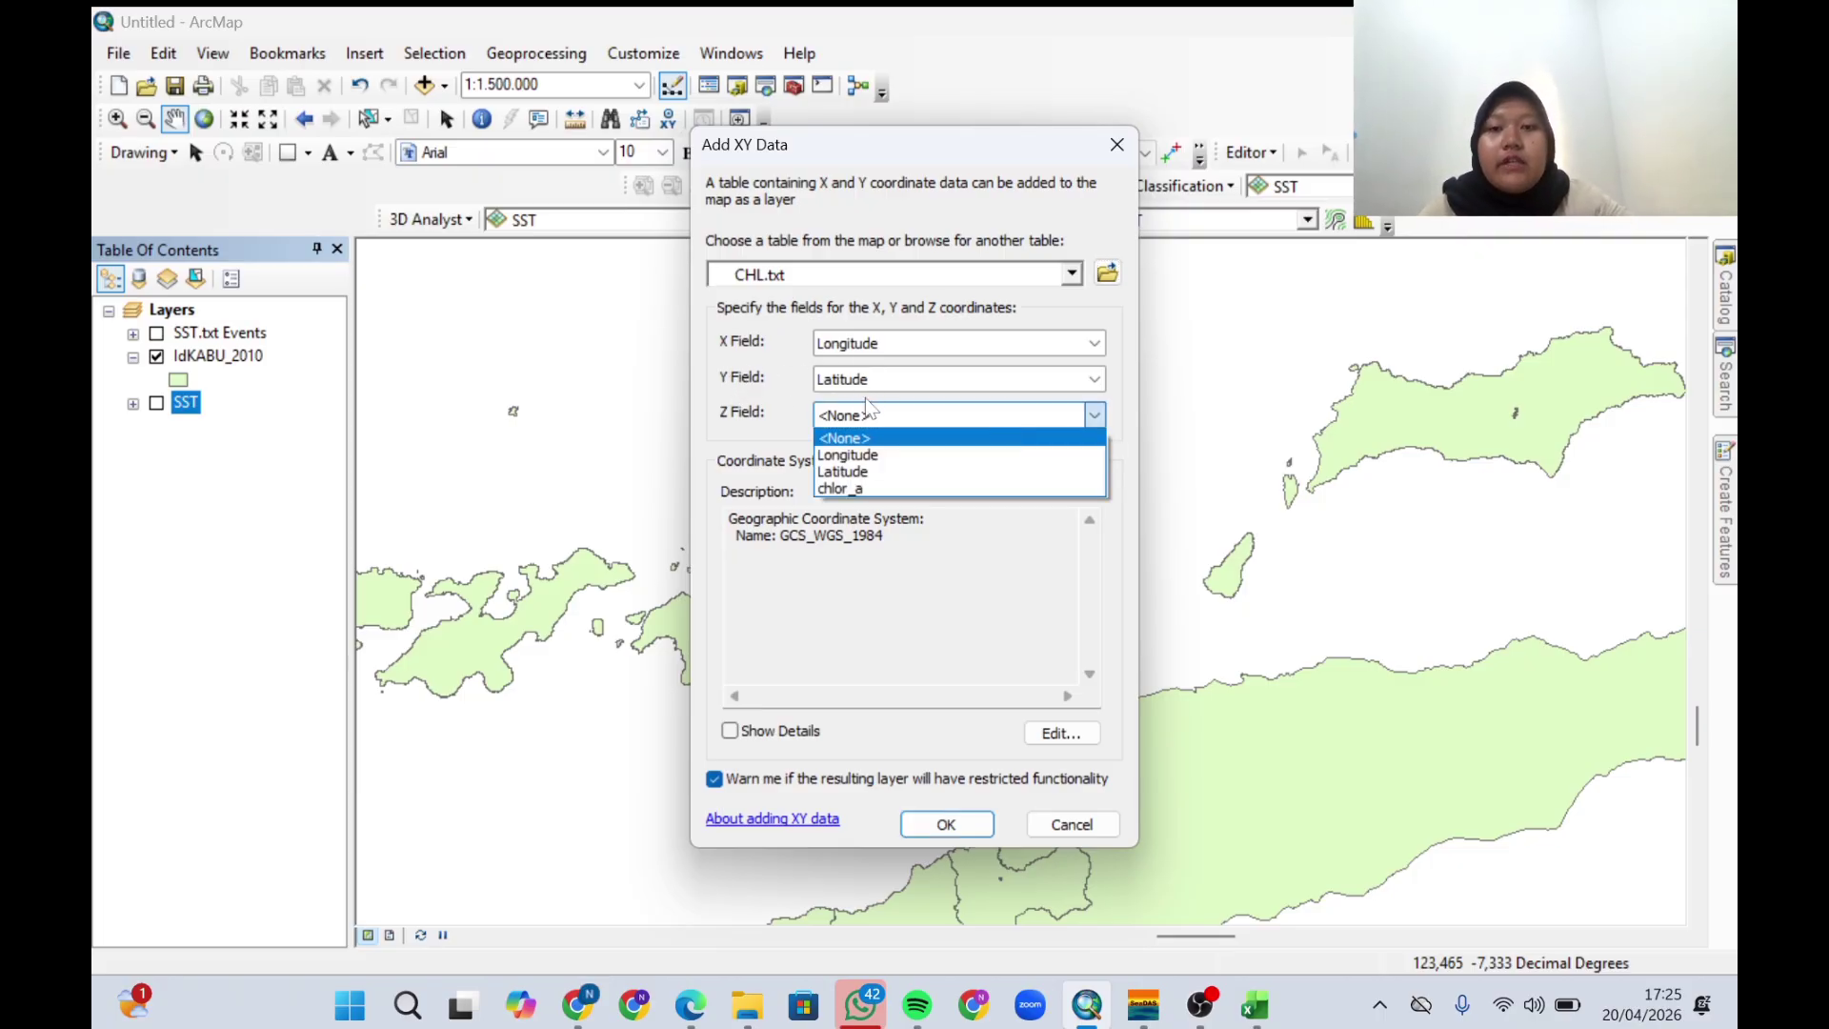
click(874, 485)
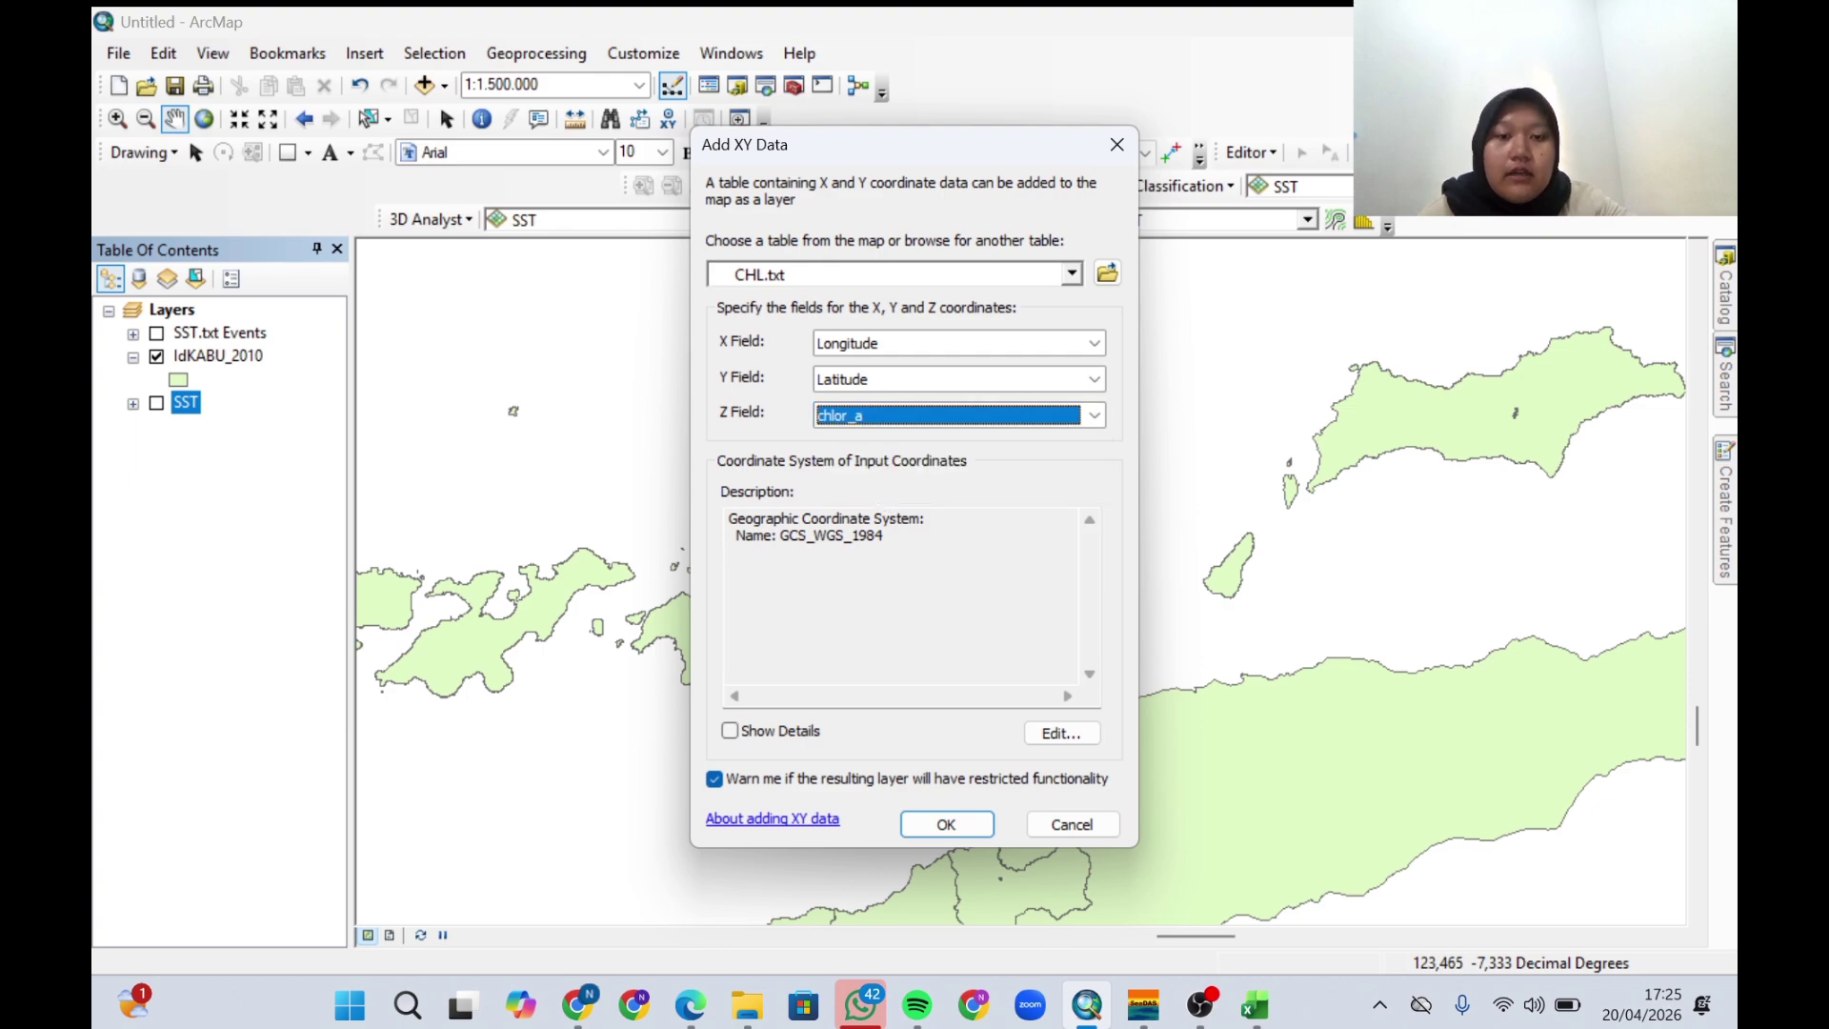
Choose WGS 1984 as the input coordinate system and create the chlorophyll point layer, accepting the missing Object-ID field.
click(1060, 733)
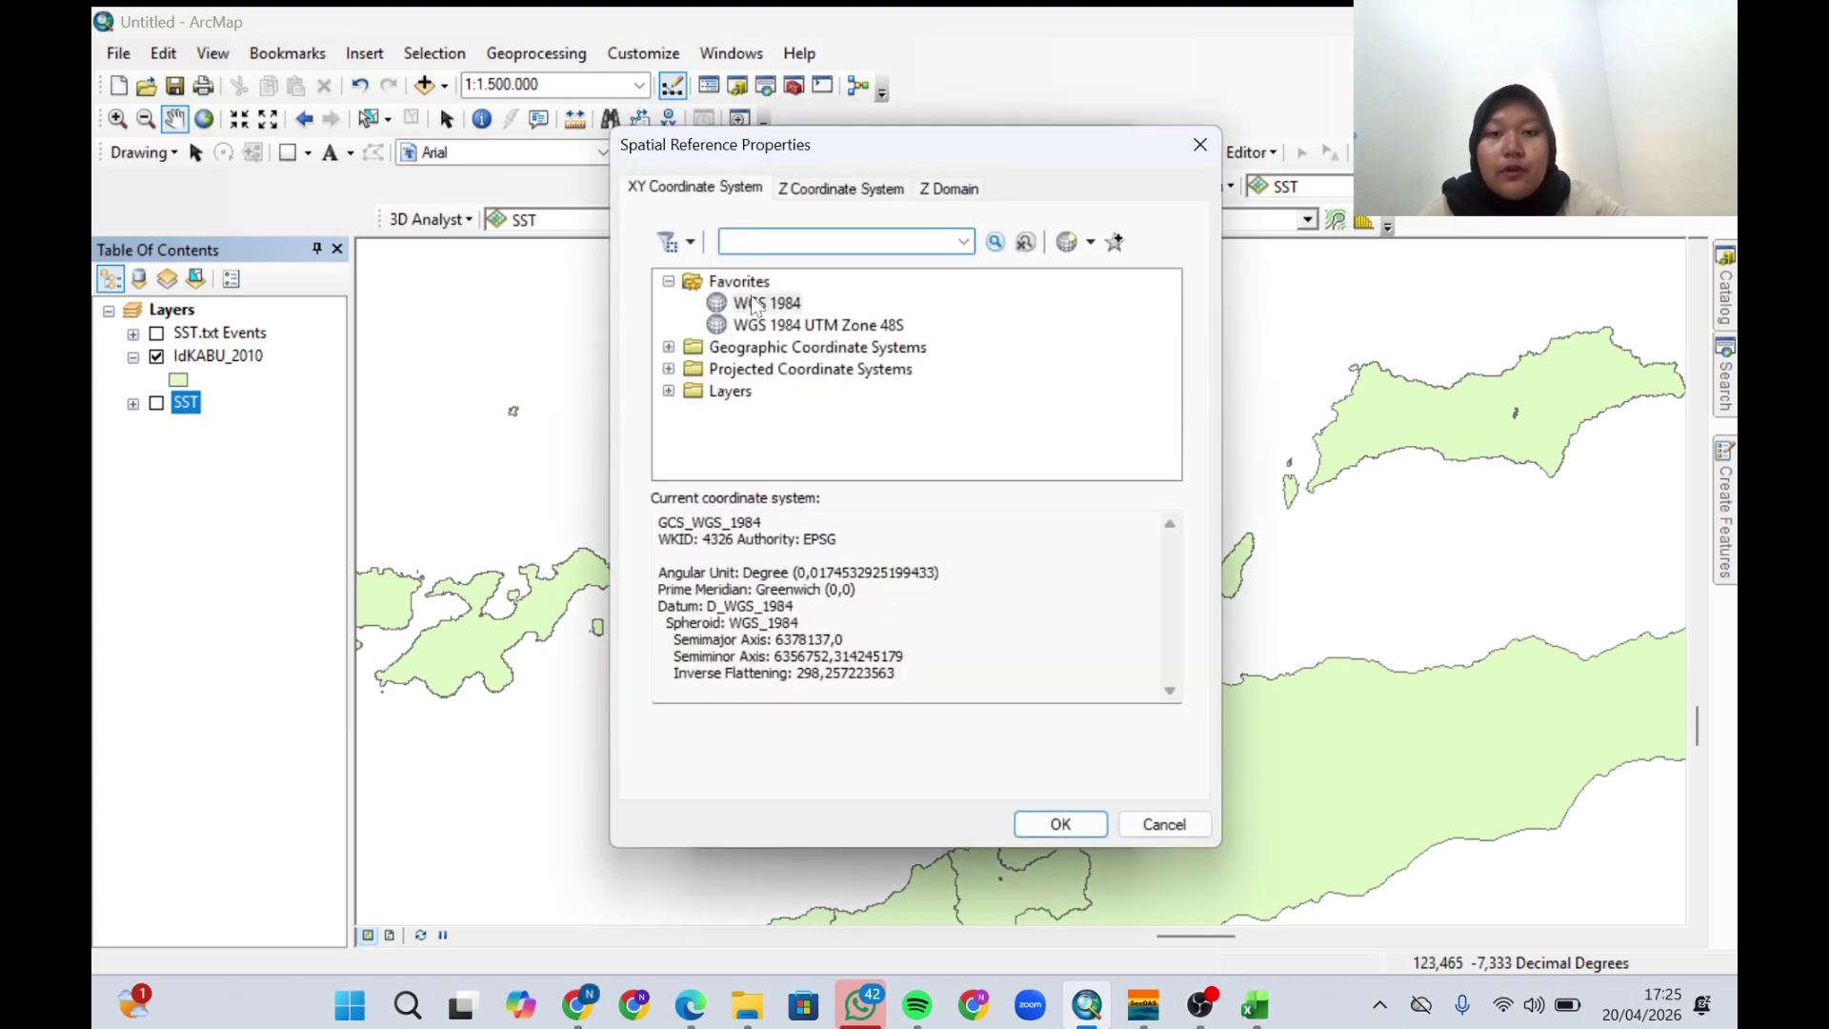
click(752, 302)
click(1027, 828)
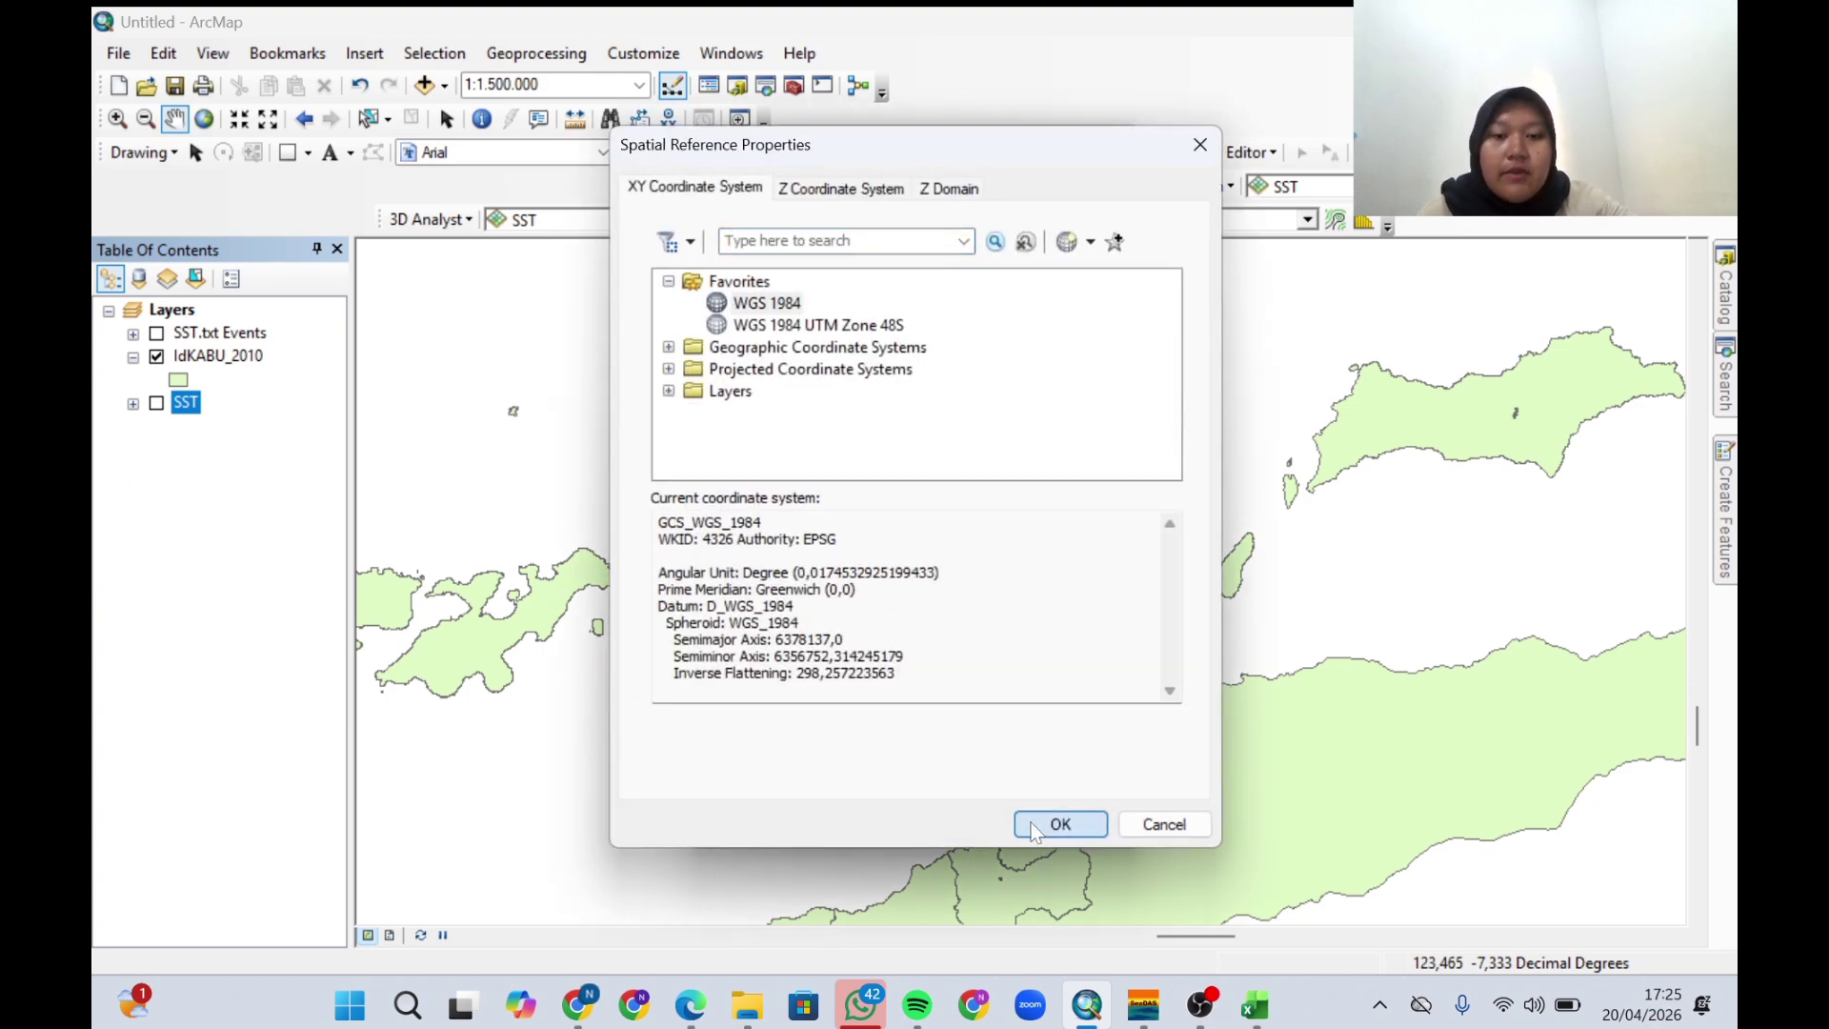
click(945, 825)
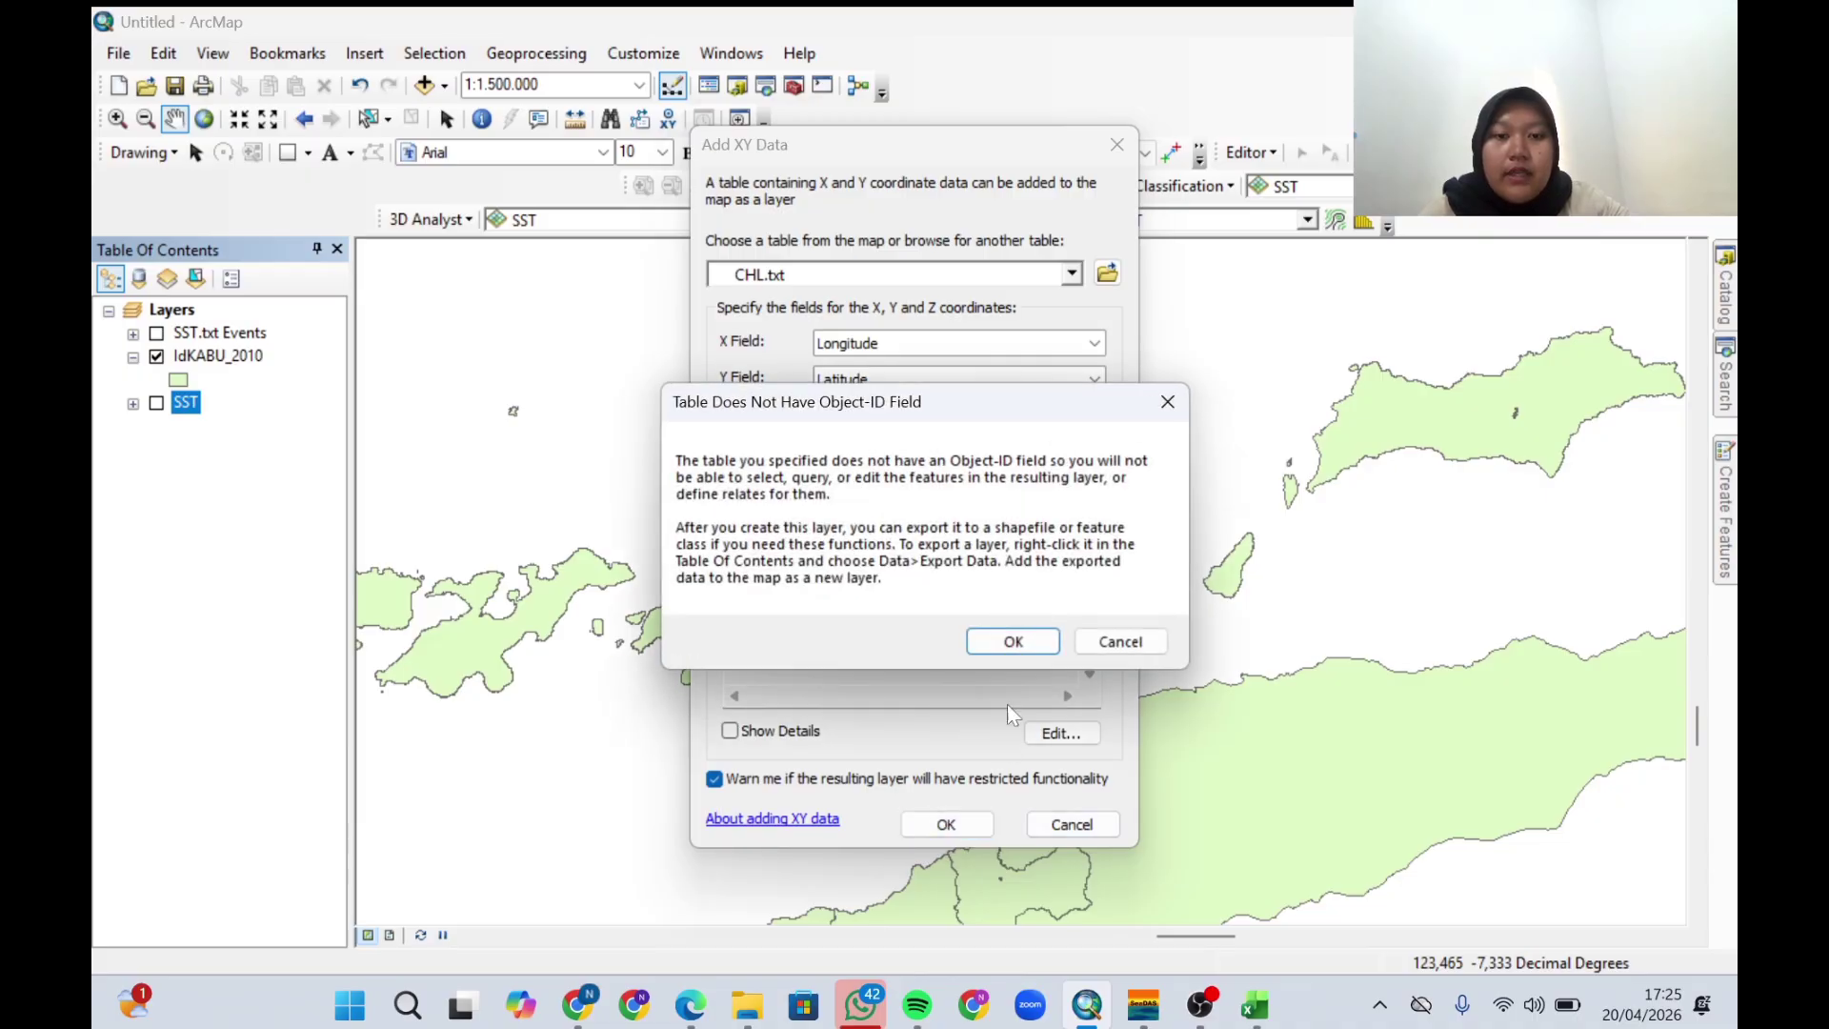
click(1002, 641)
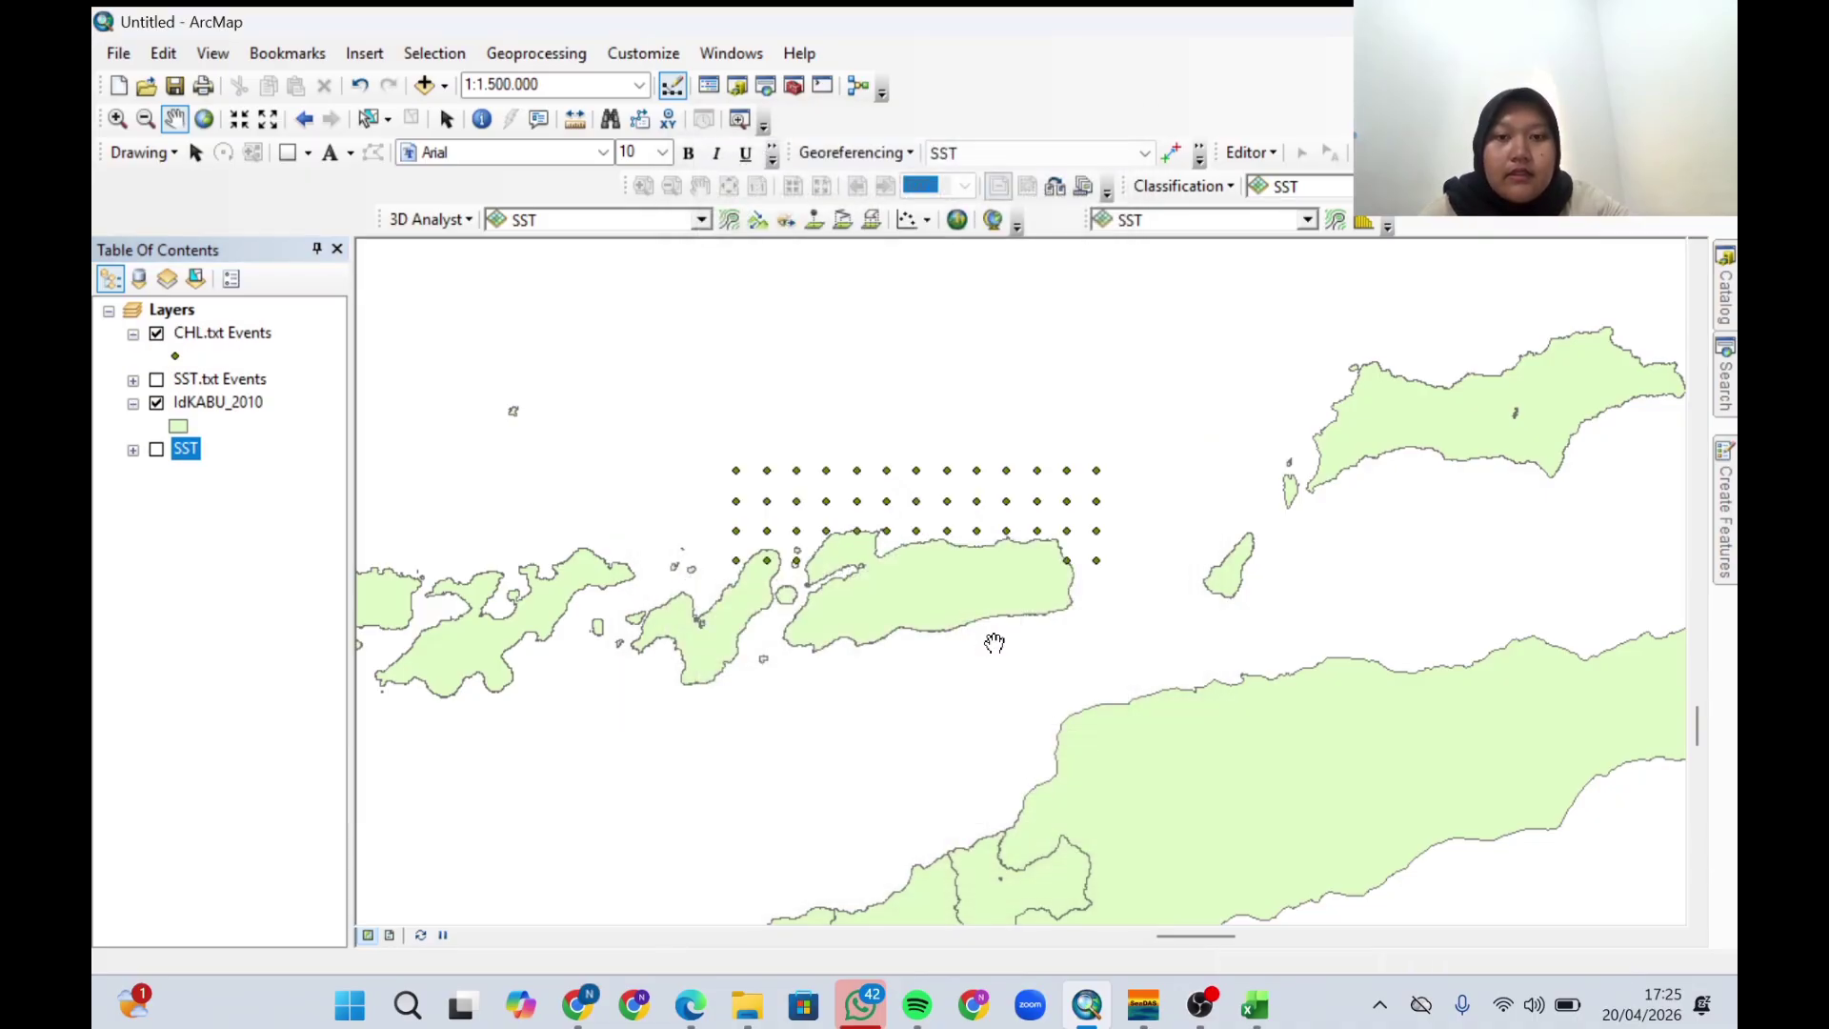
Set up the Spatial Analyst IDW tool with CHL.txt Events as input points and chlor_a as the Z value field.
click(1724, 405)
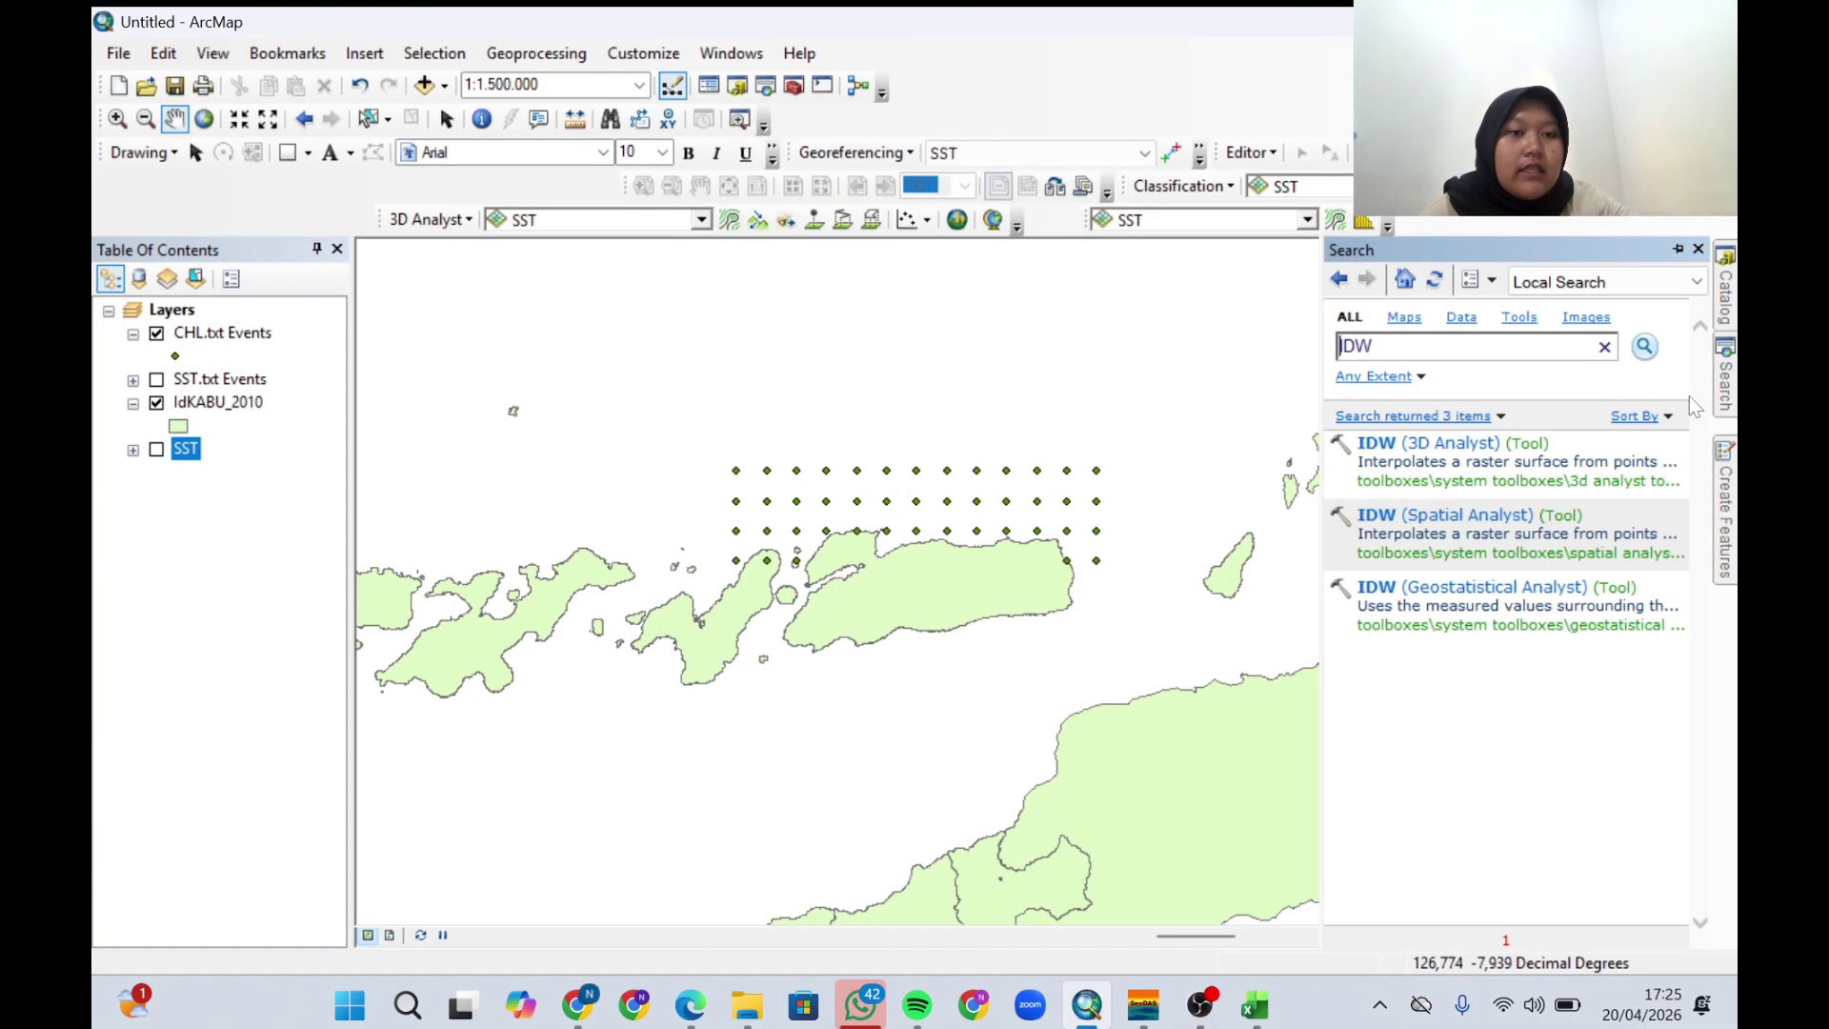
click(1420, 523)
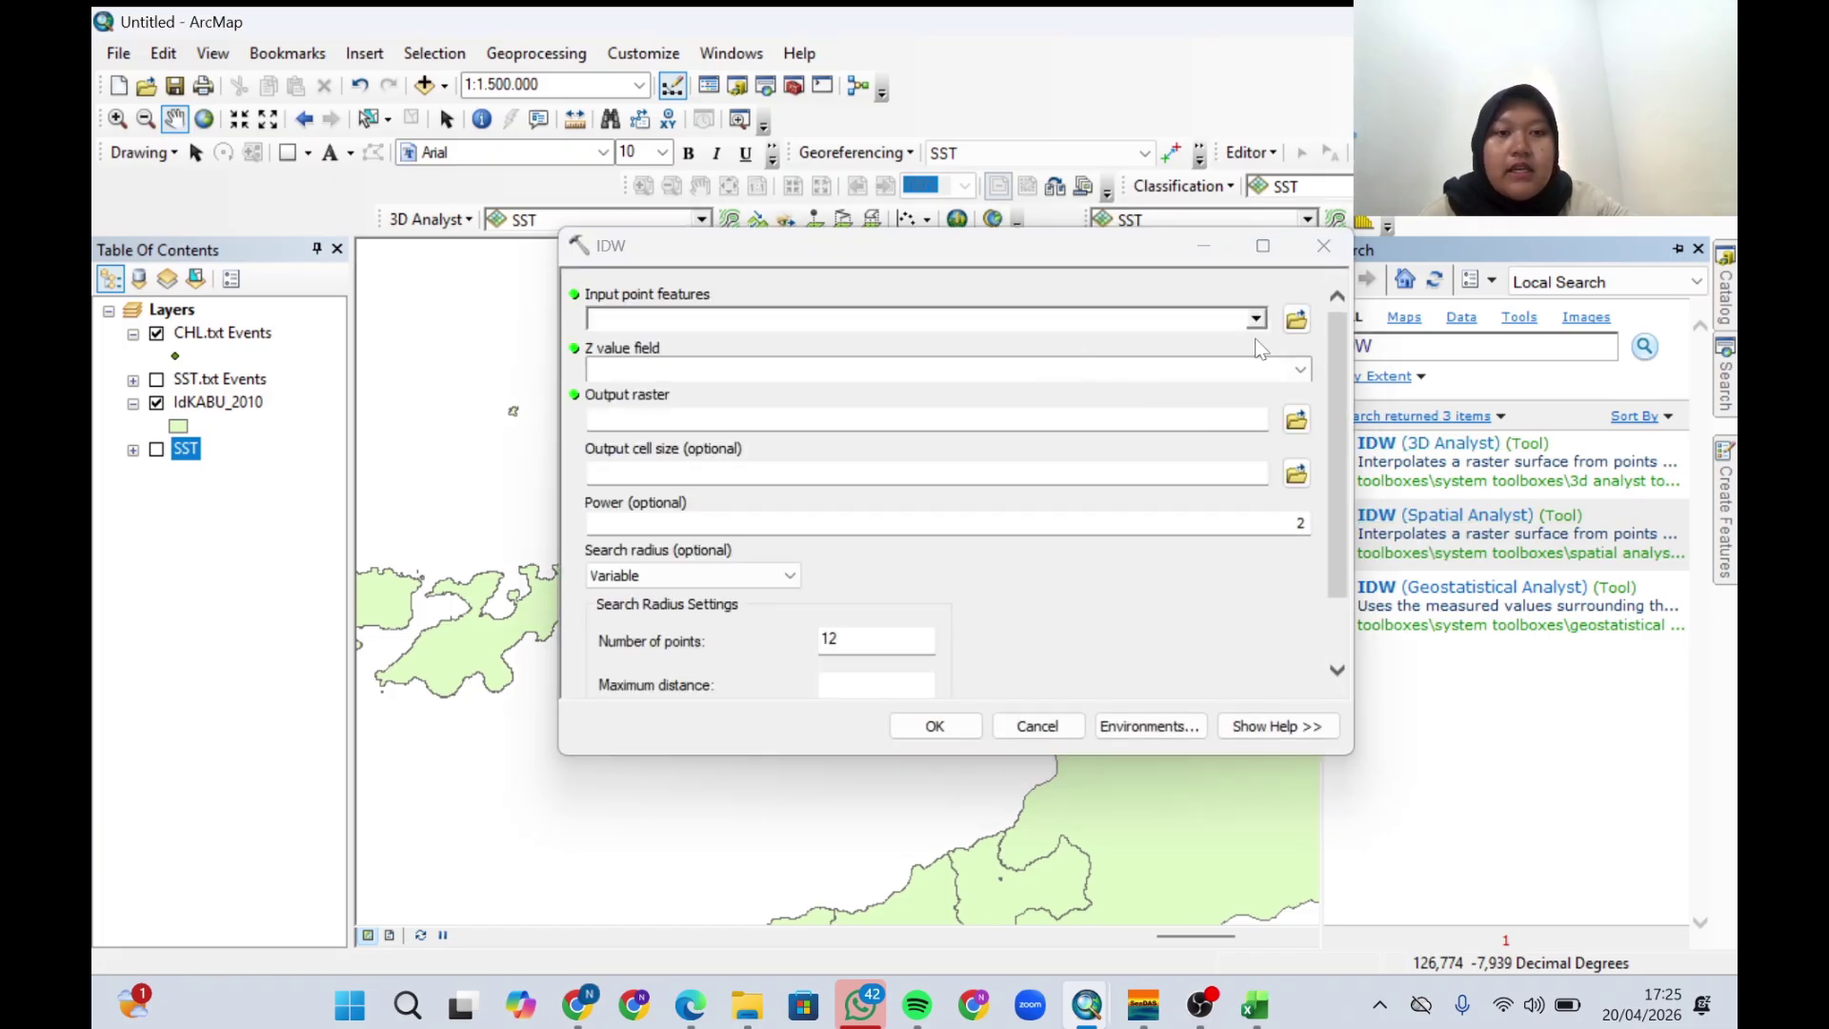
click(1258, 320)
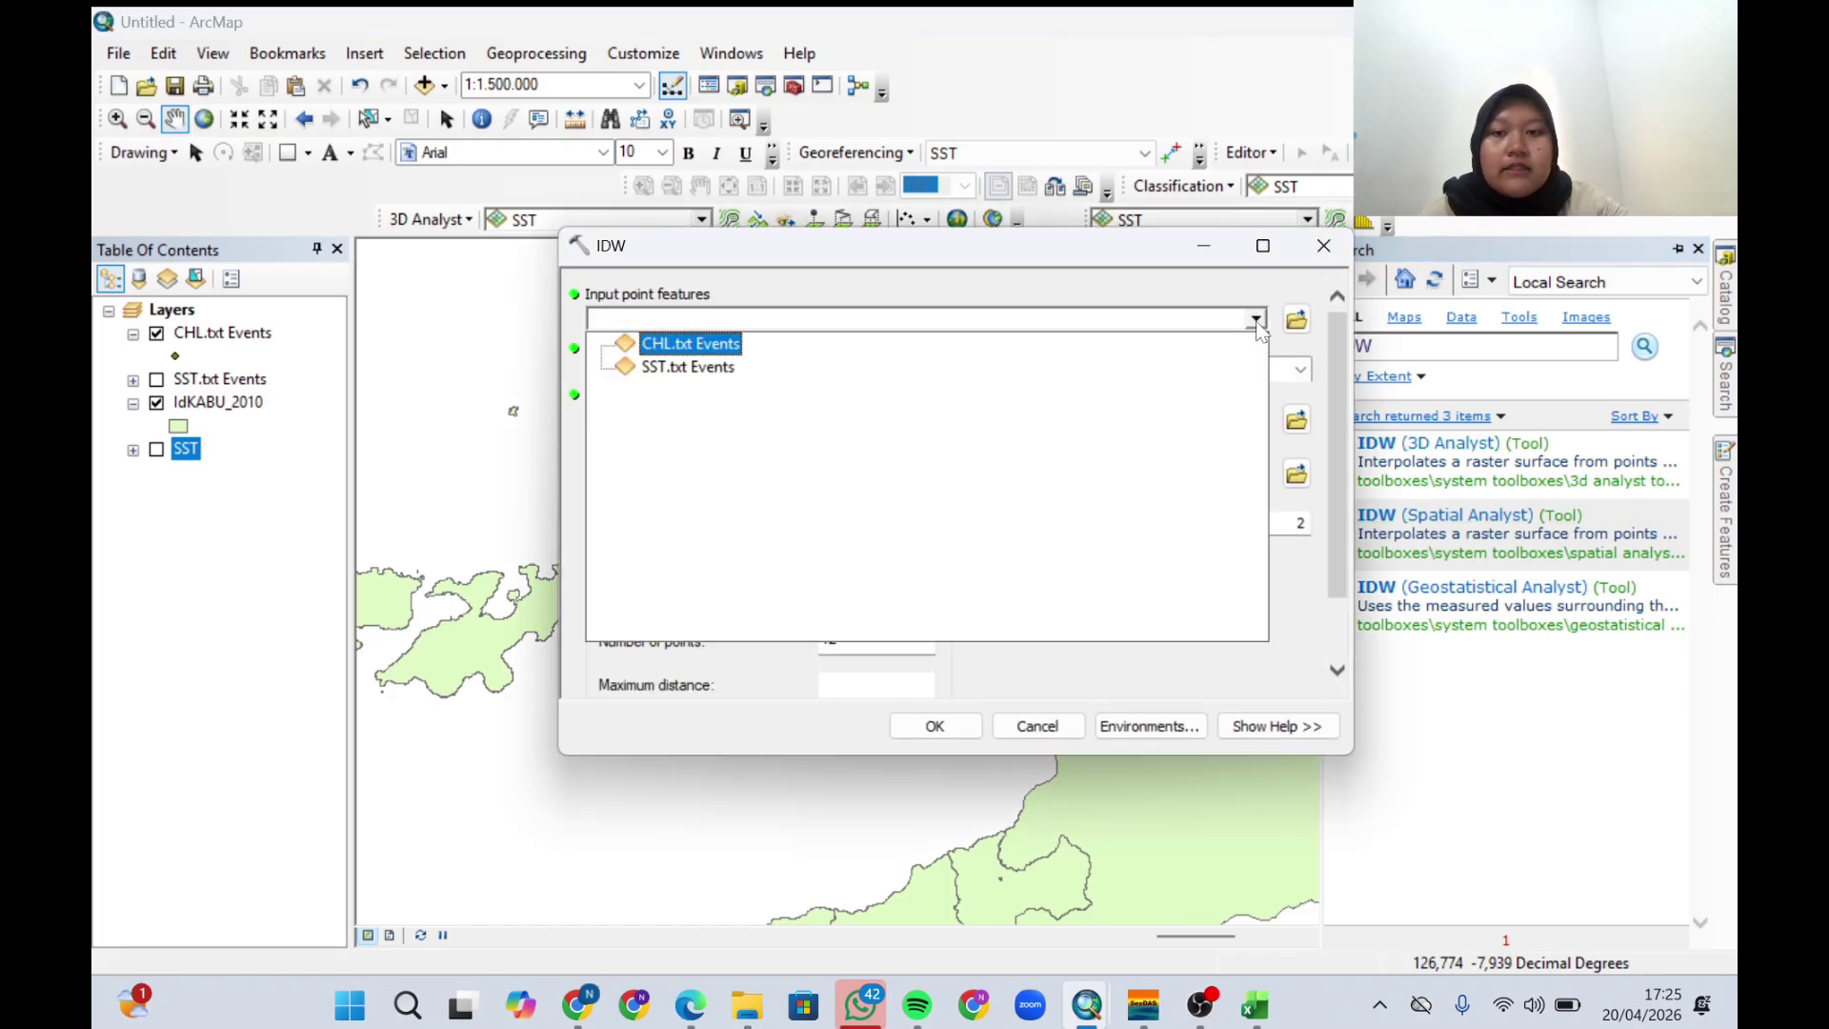
click(702, 345)
click(1301, 370)
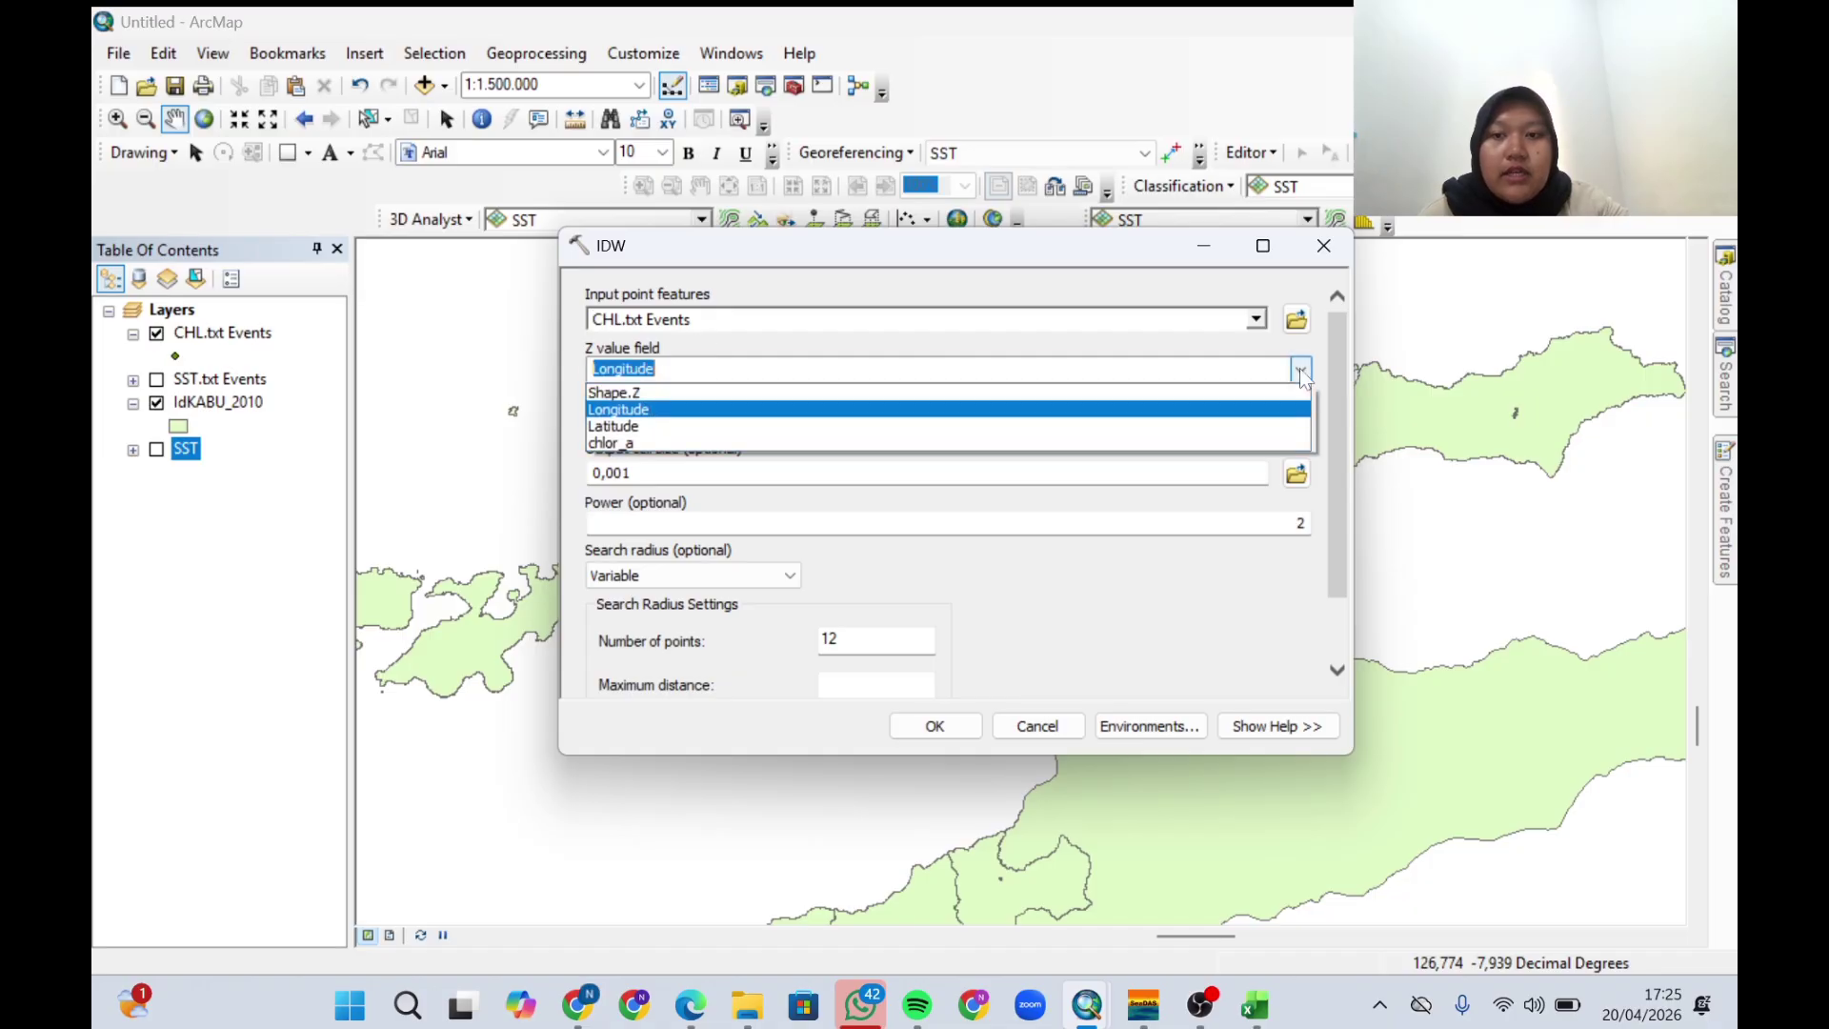
click(610, 443)
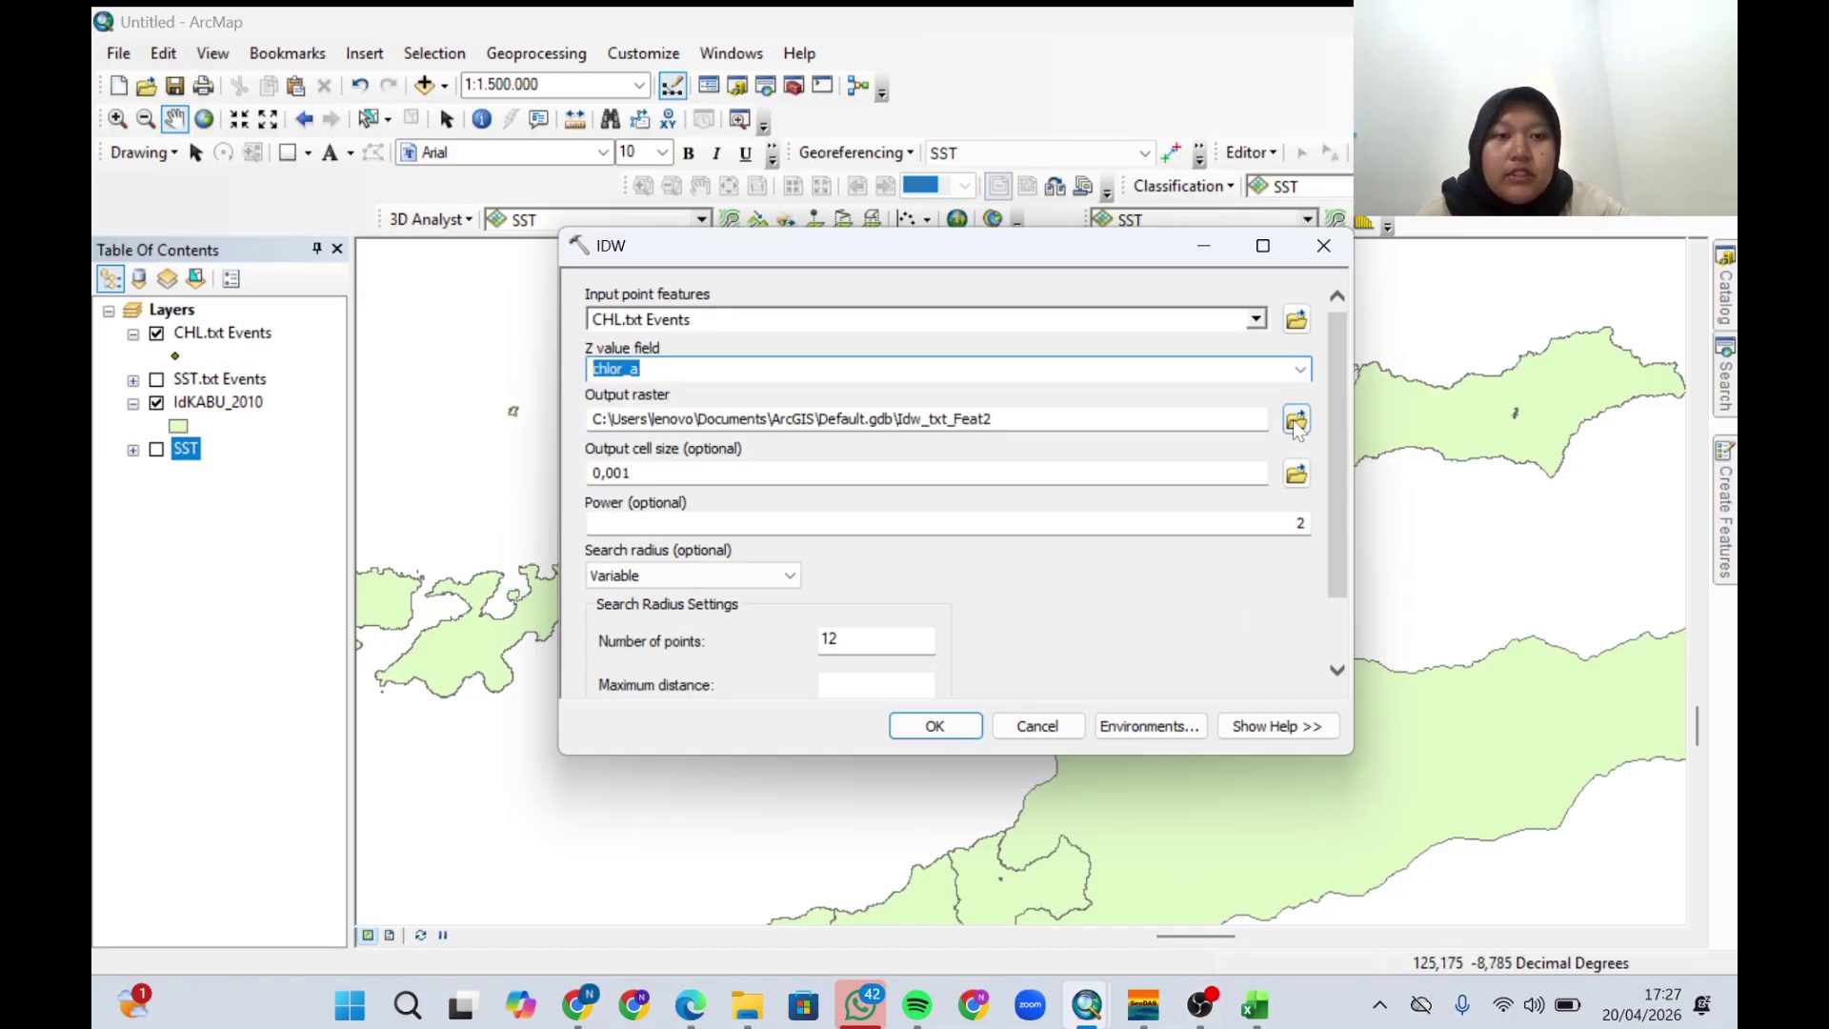
Set the IDW output raster to CHL inside SSTCHL.gdb and run the interpolation.
click(1297, 421)
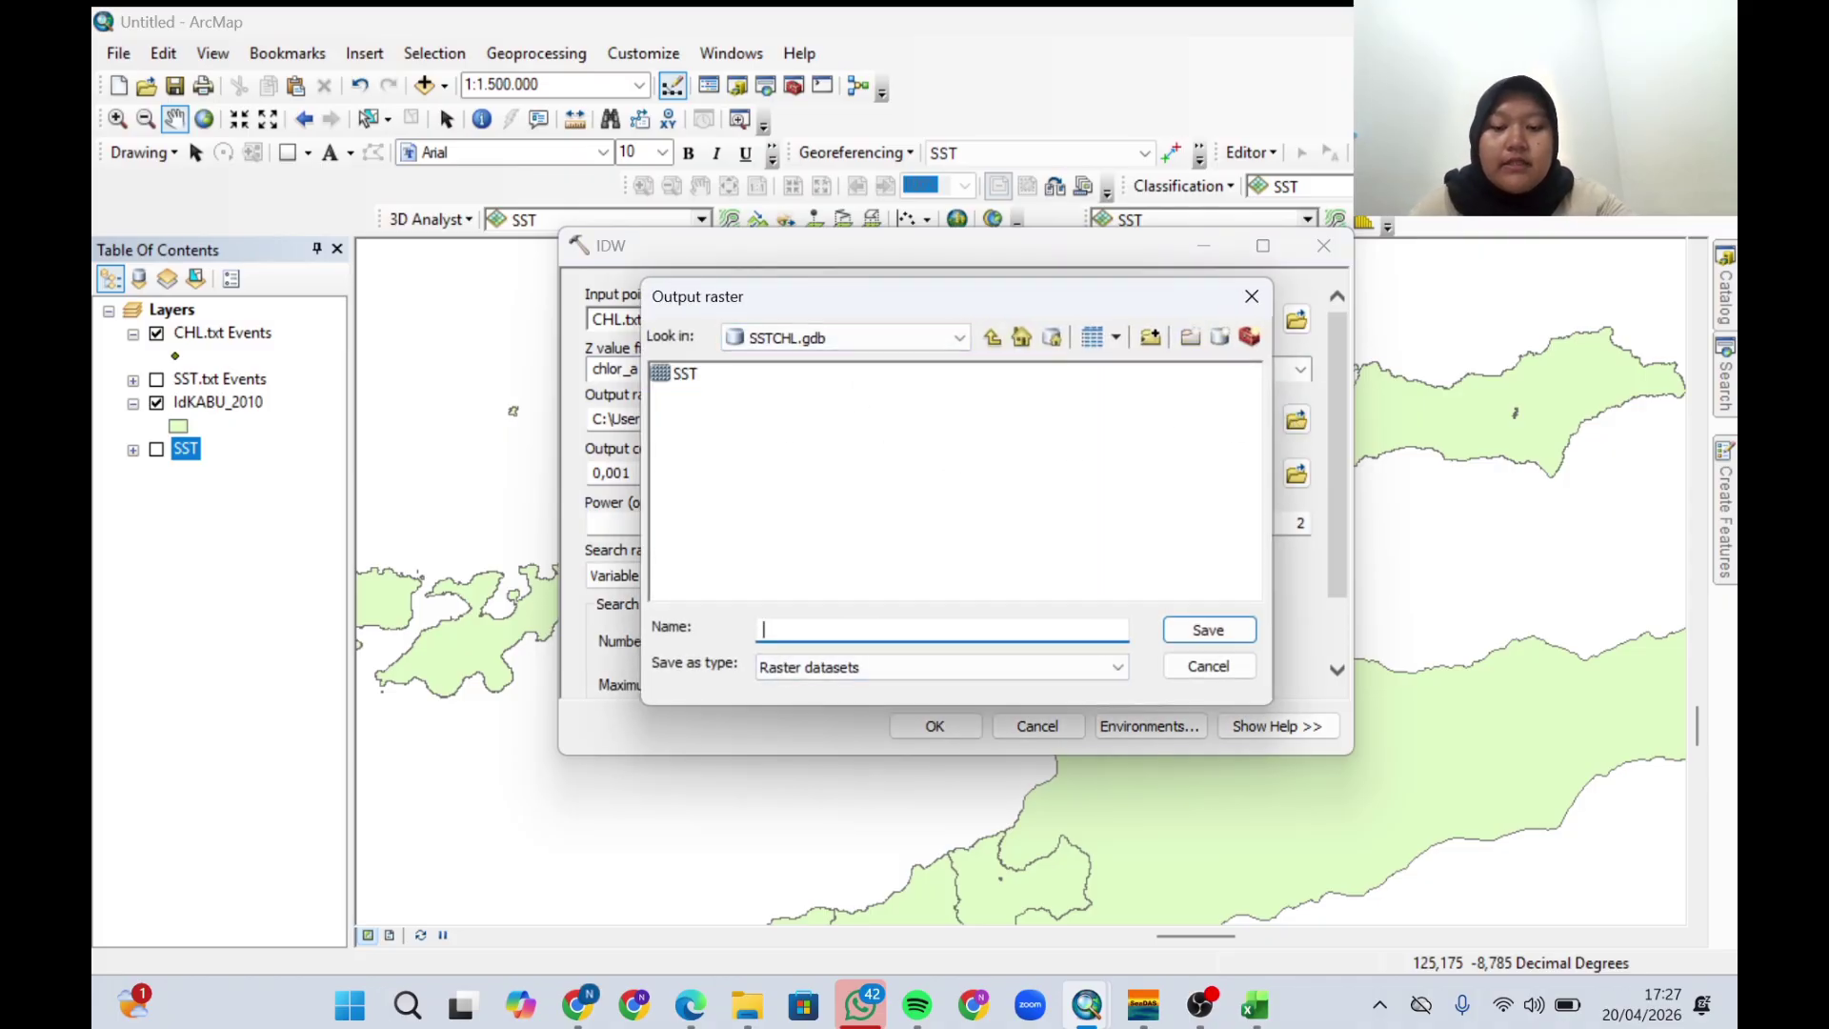
text(CHL)
key(Return)
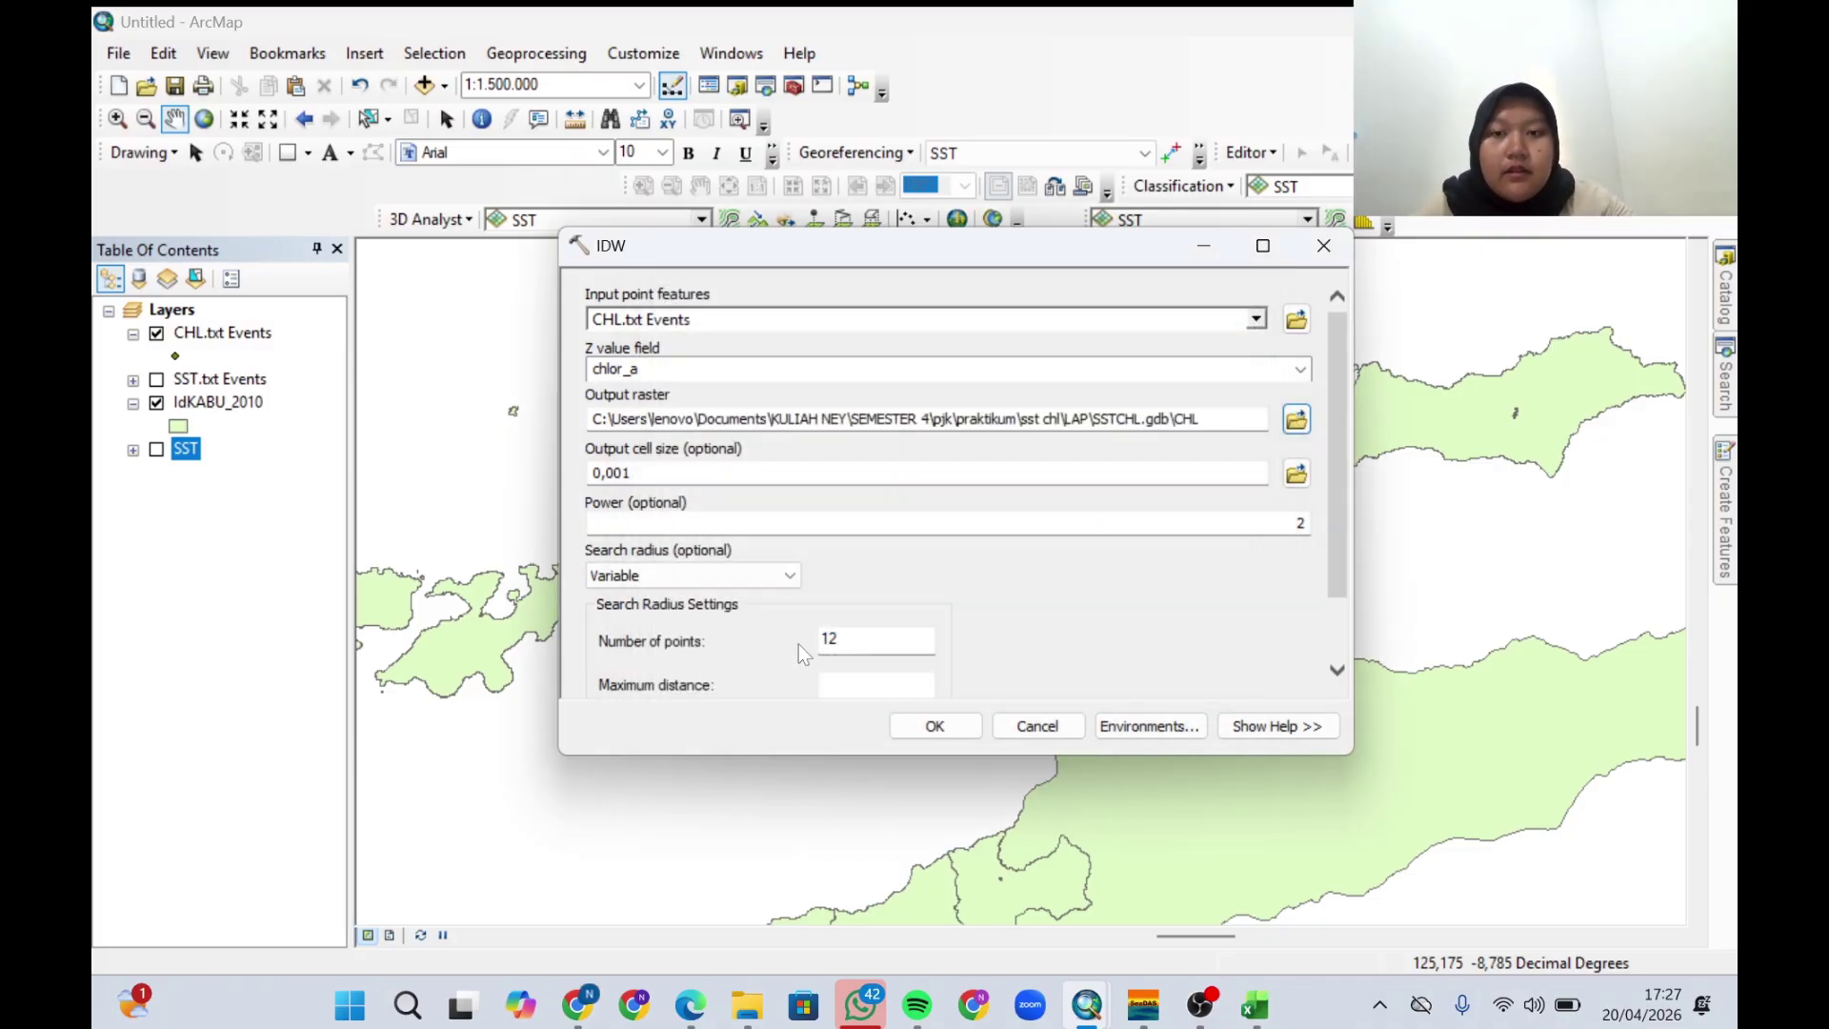
click(921, 730)
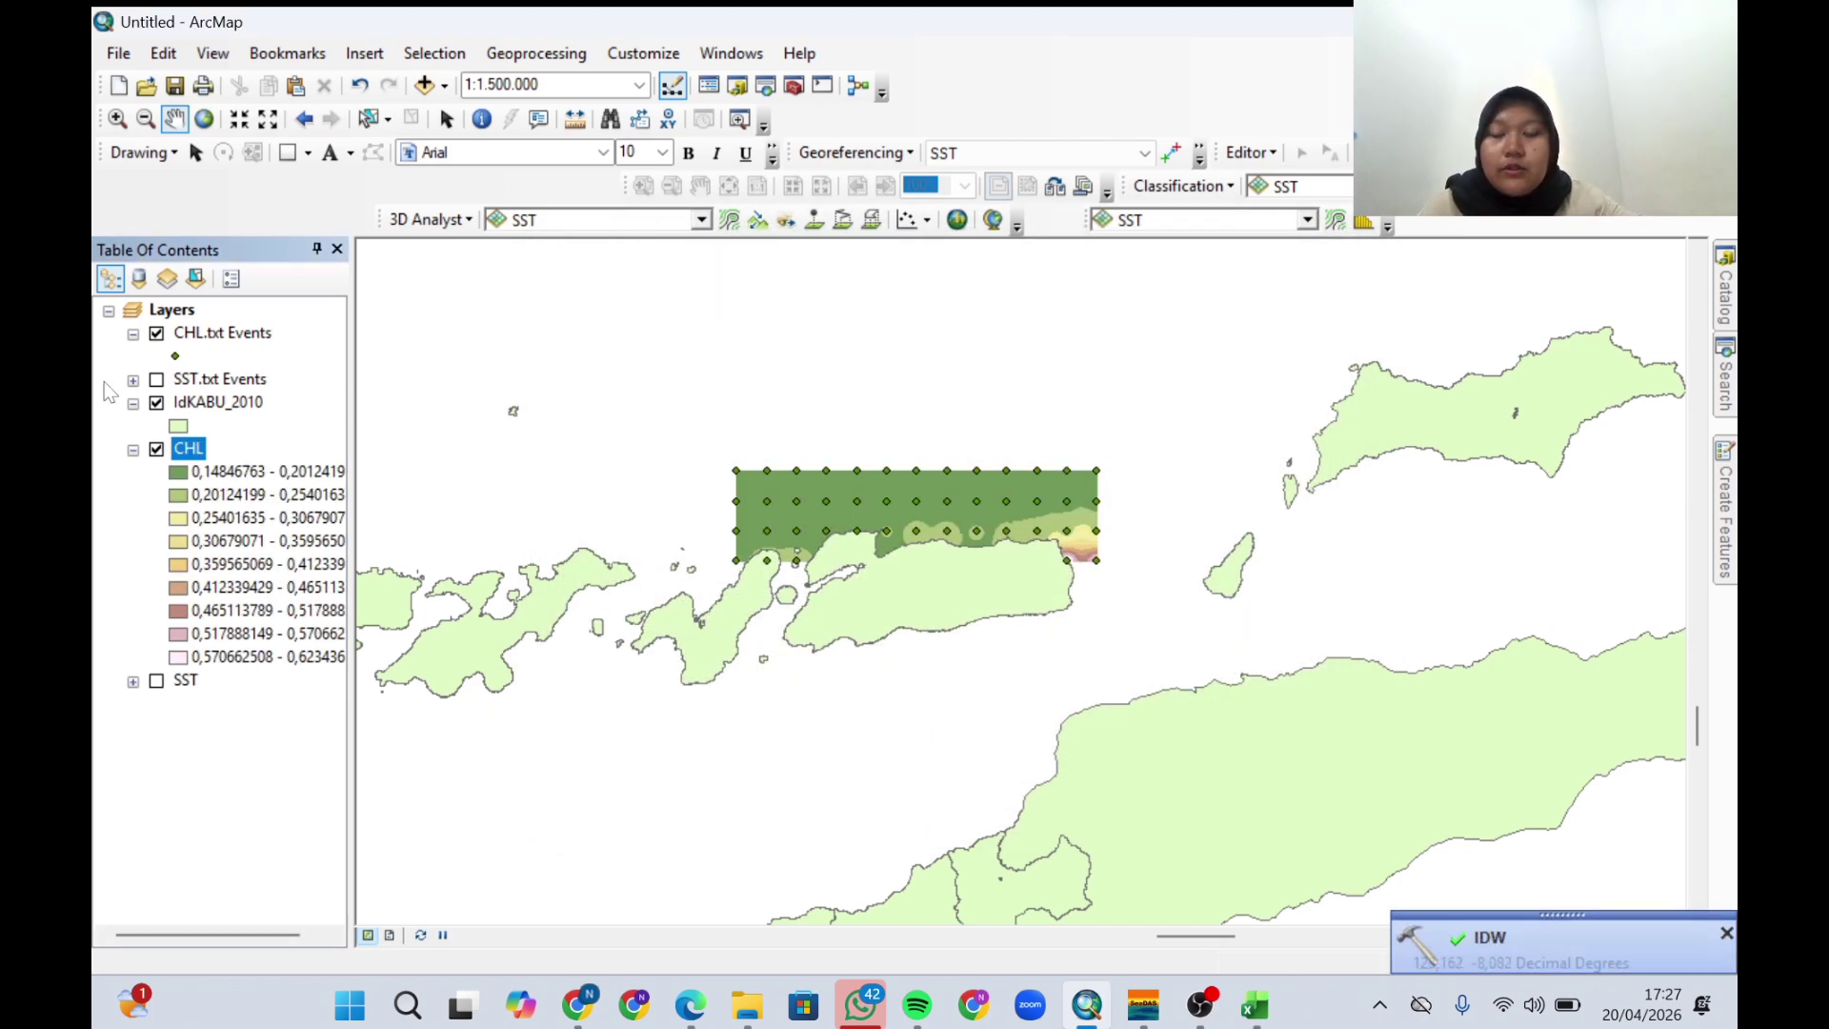
Flip the class colors in the CHL raster's classified symbology and apply the change.
right_click(202, 455)
click(305, 826)
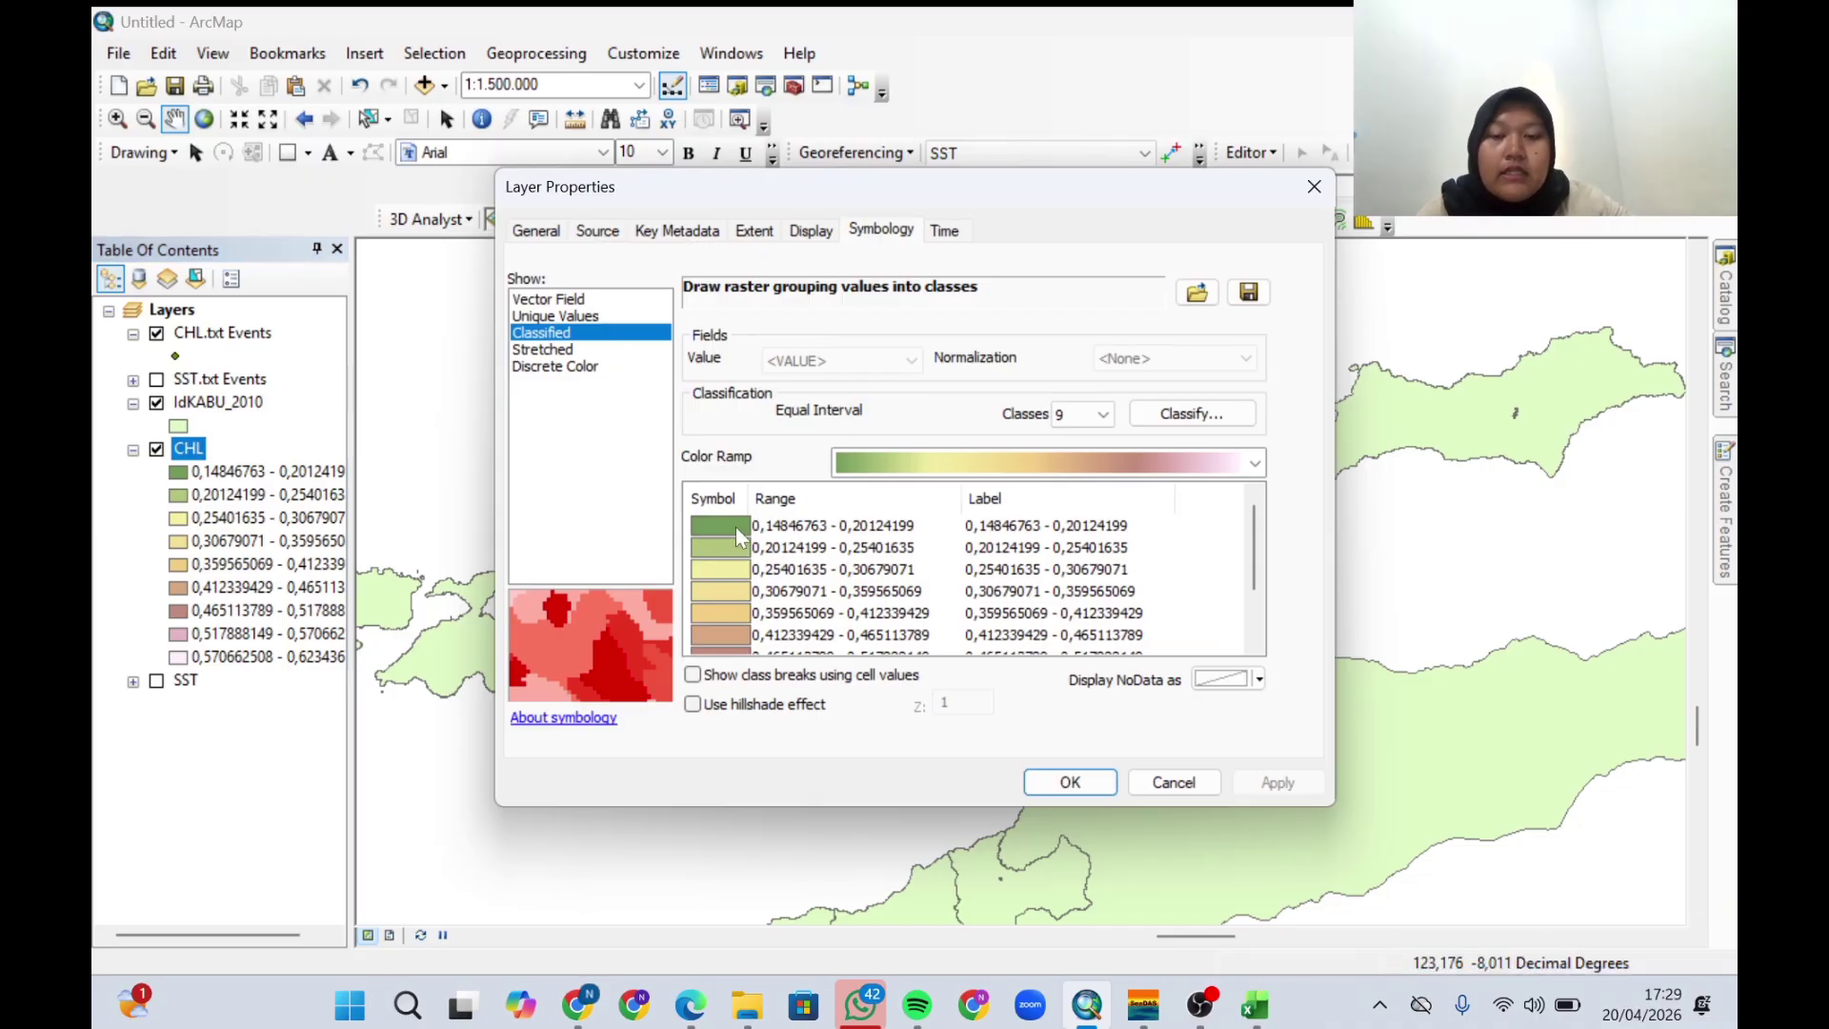
right_click(736, 527)
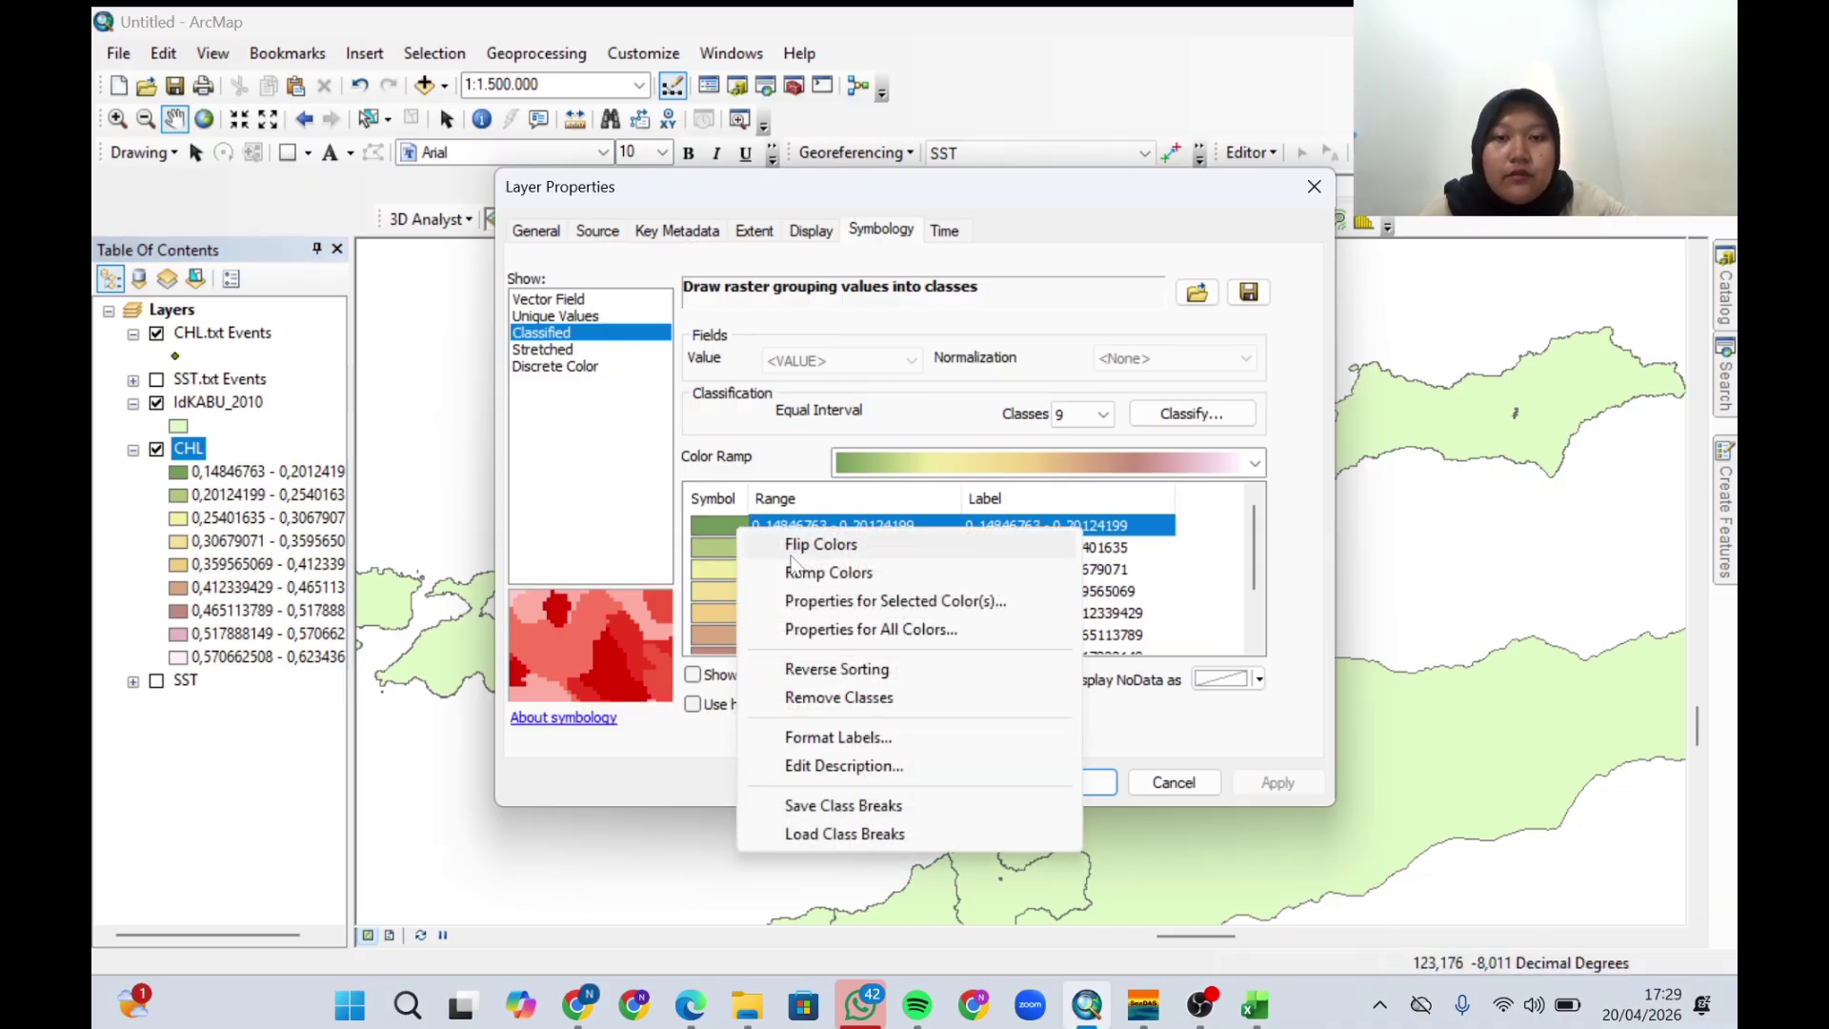
click(788, 545)
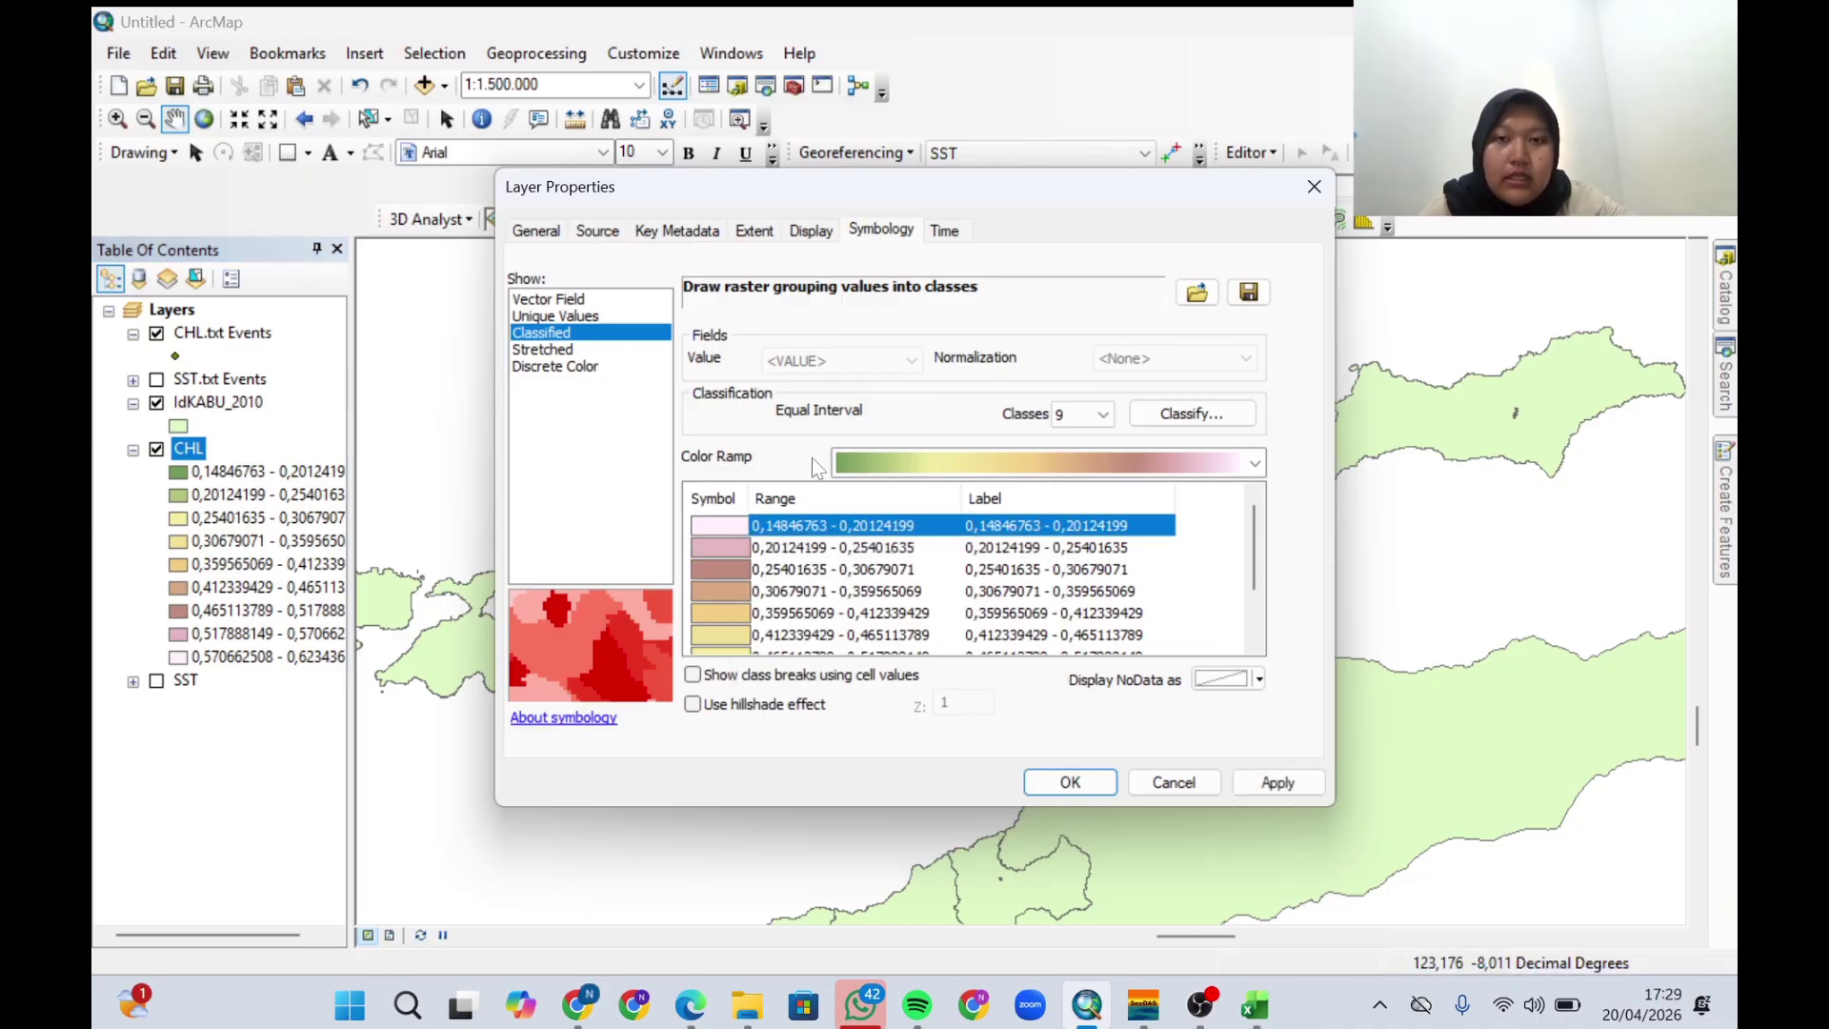
click(1069, 782)
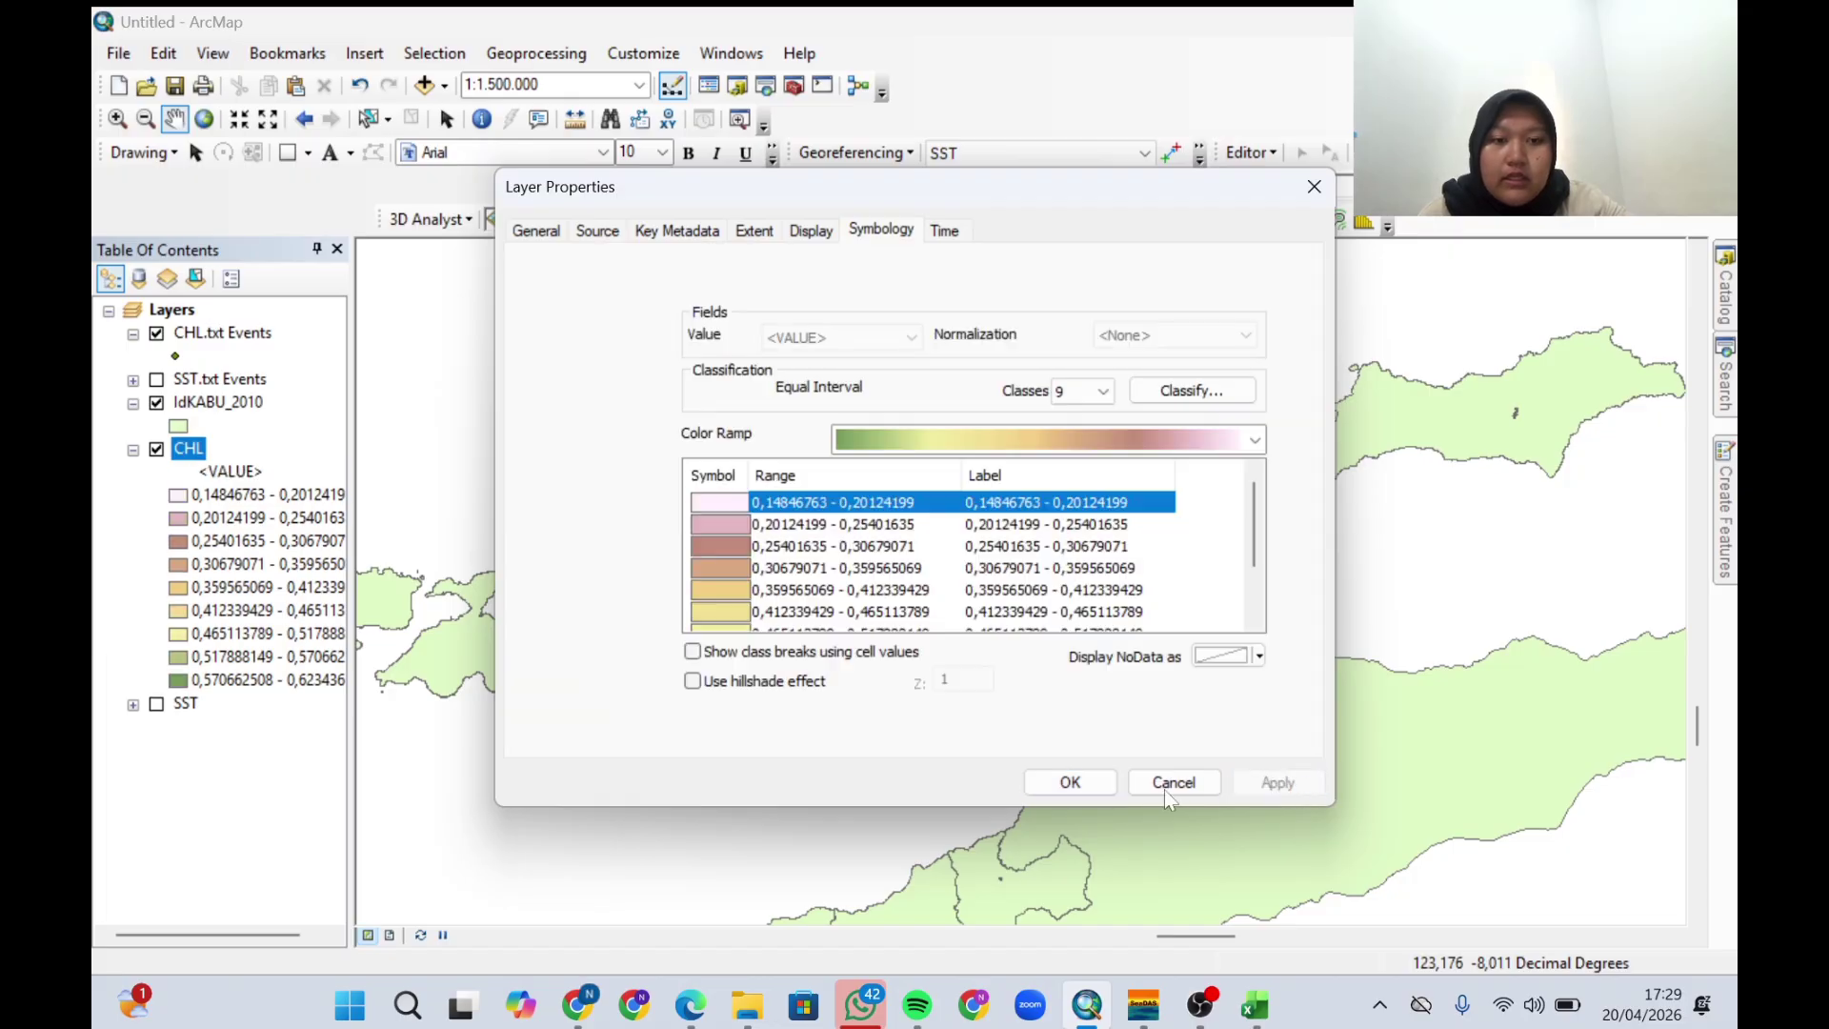
click(1086, 783)
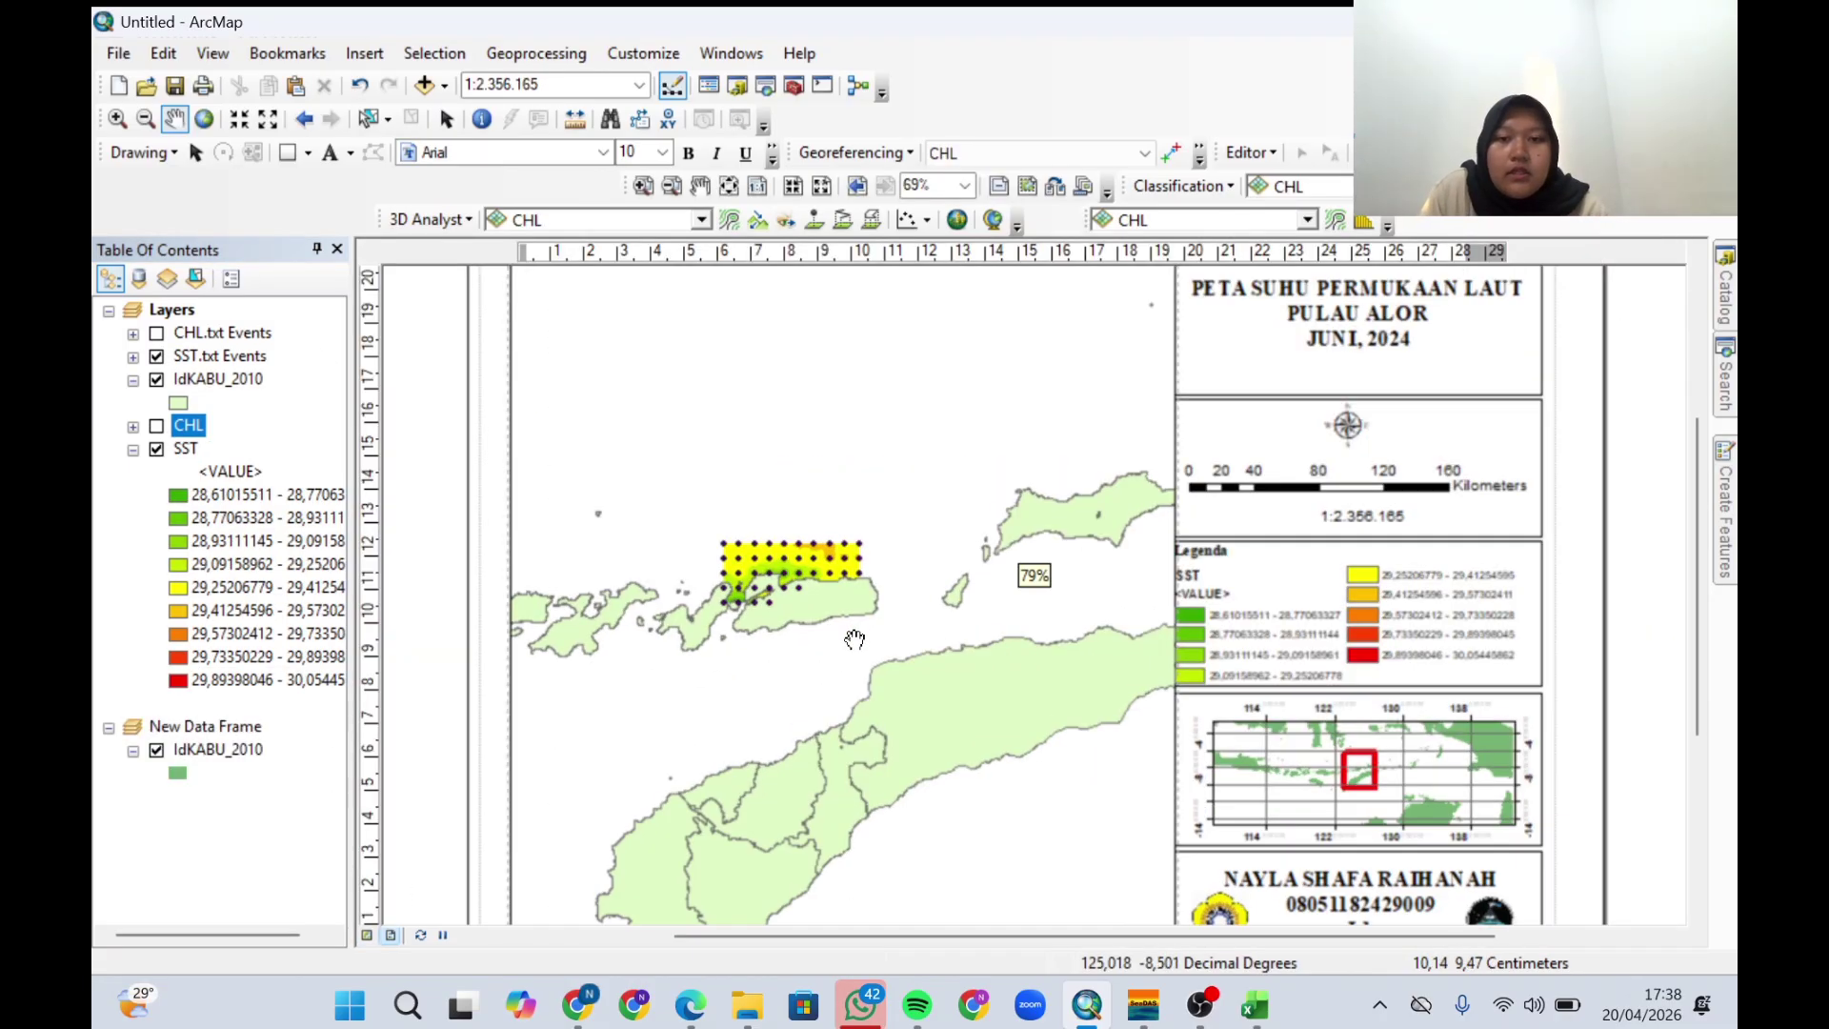
scroll(859, 624, up, 2)
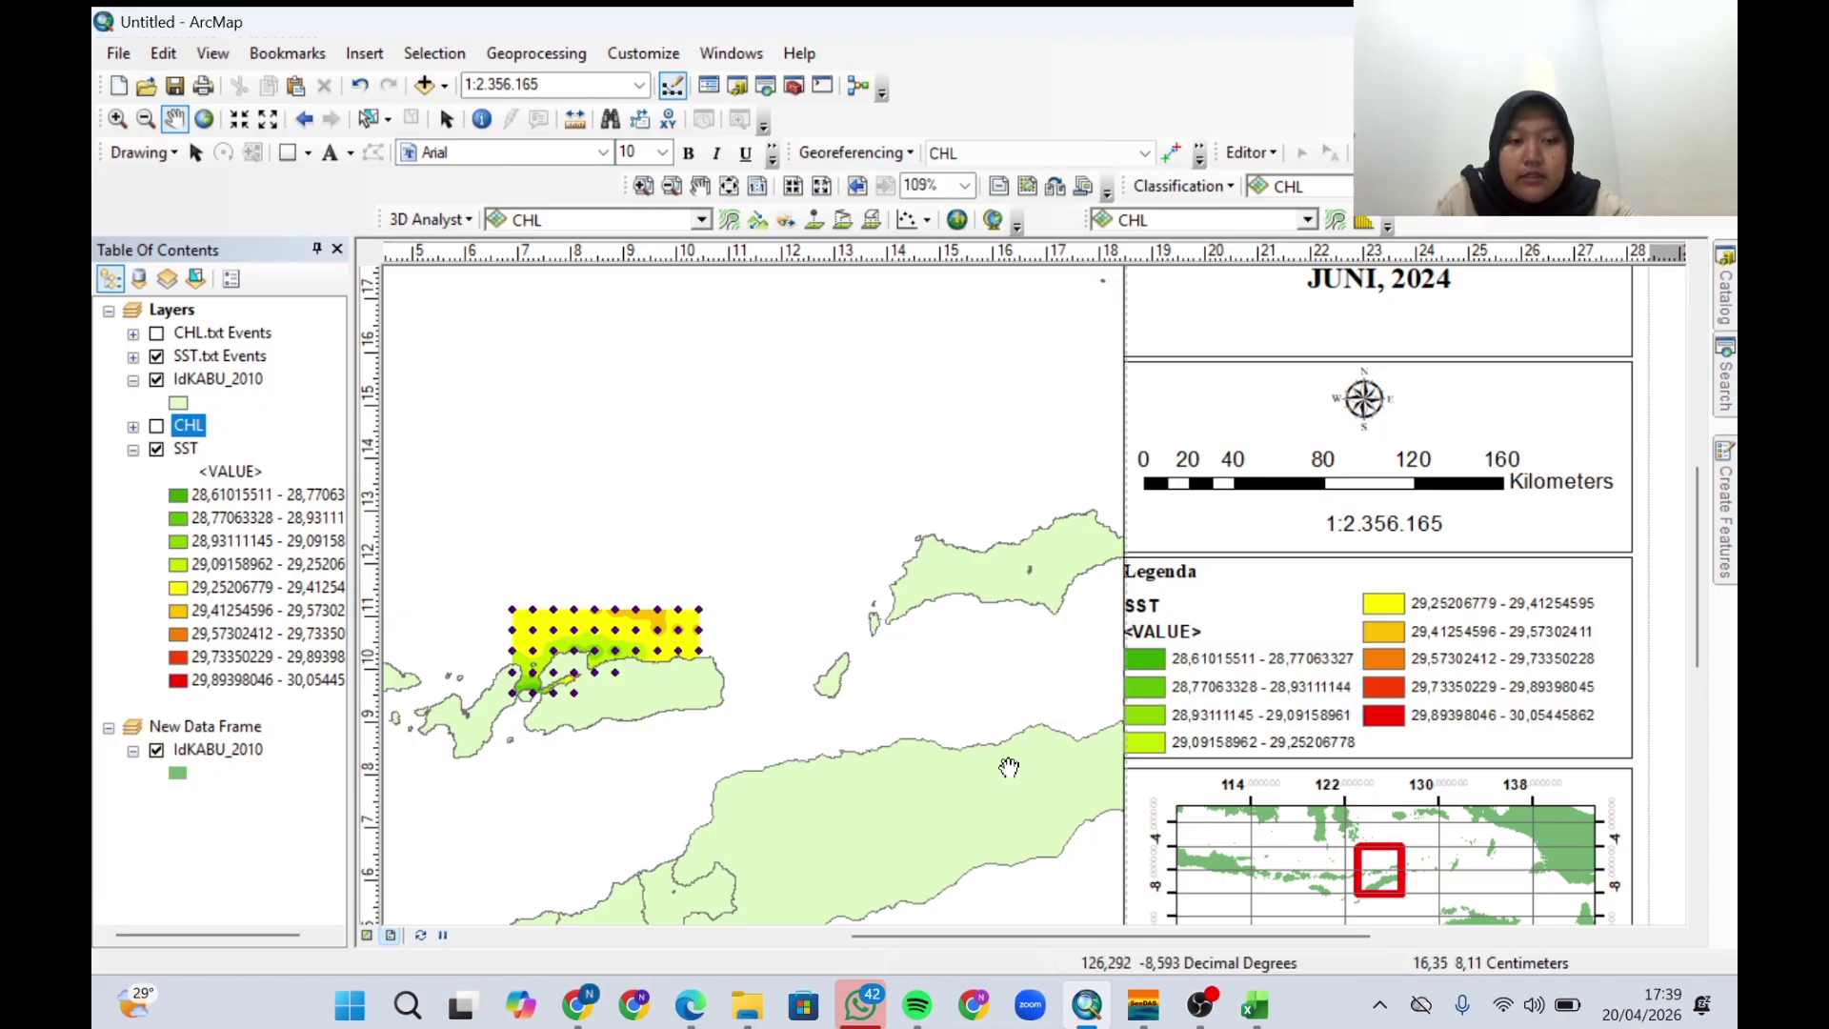
scroll(1436, 833, down, 4)
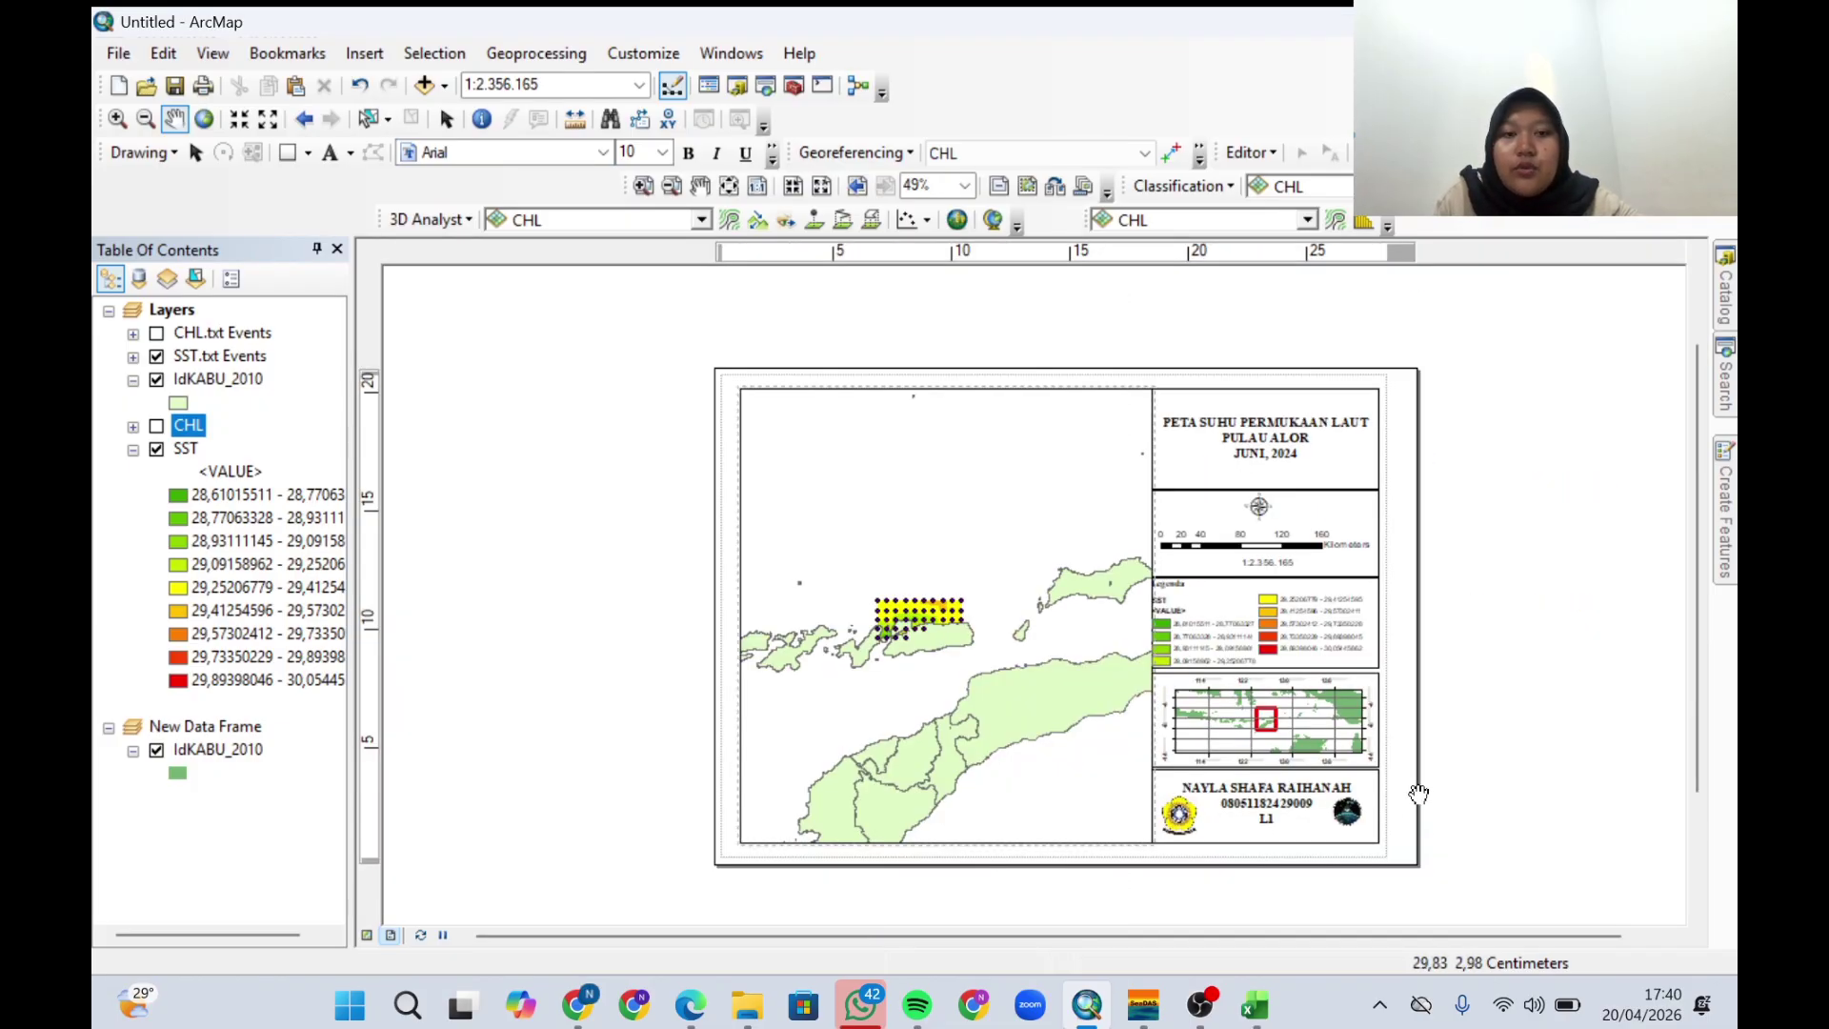